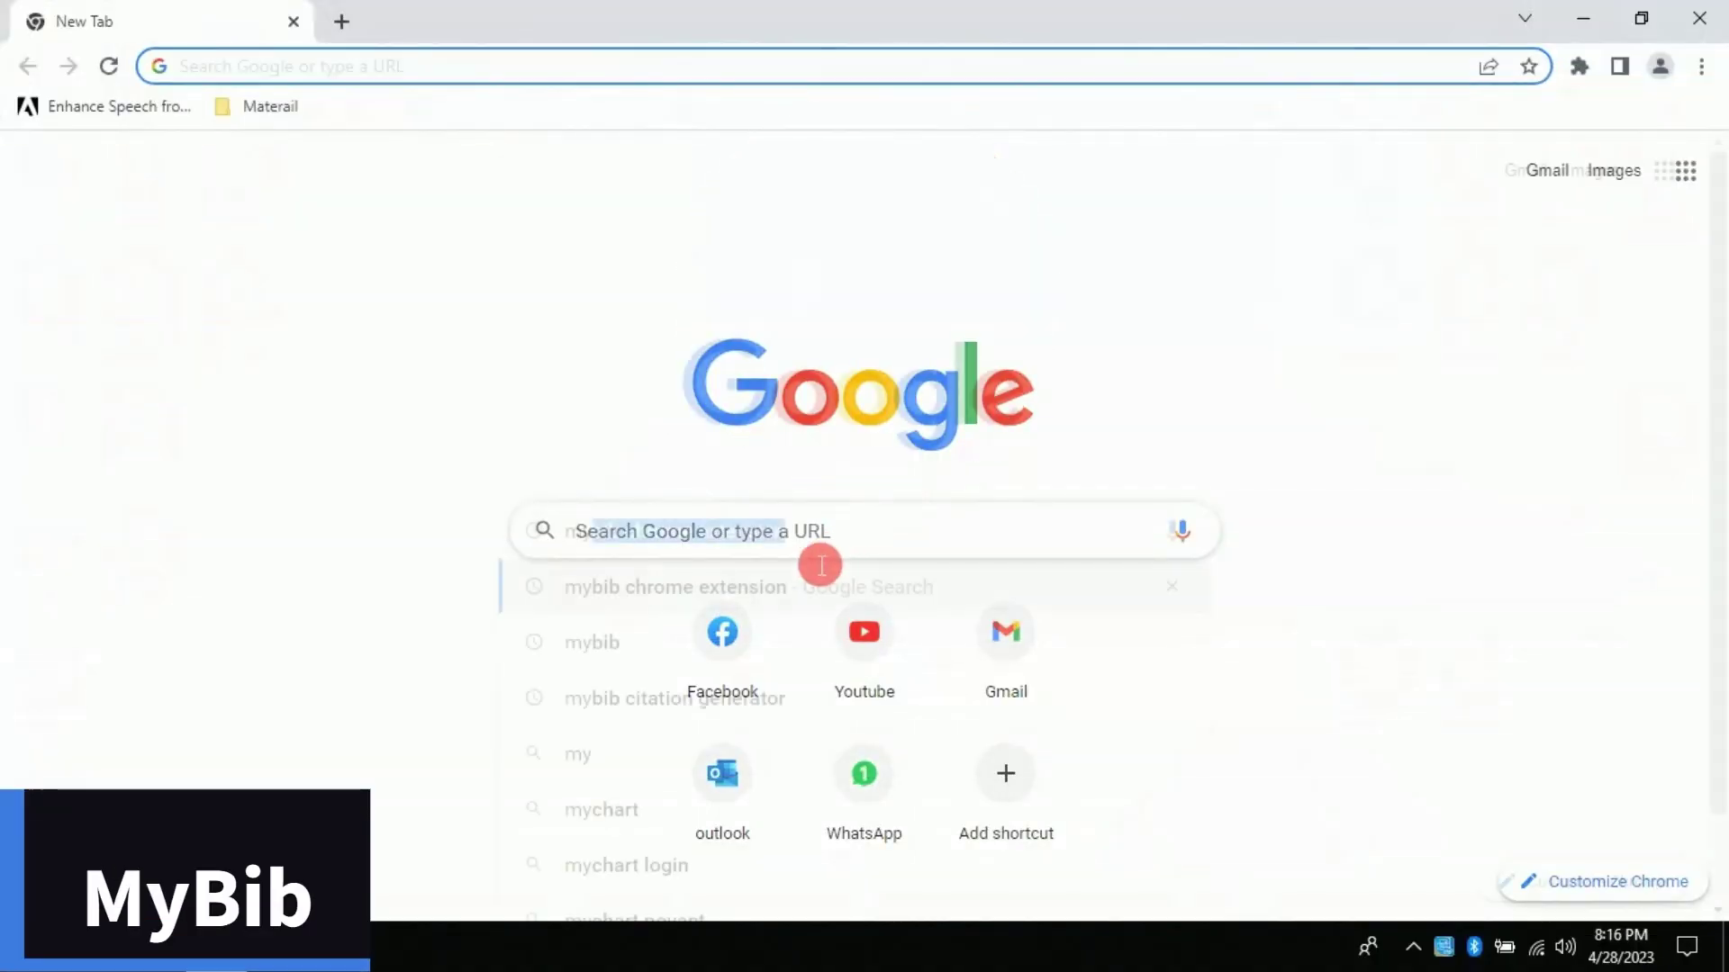
# Search Google for 'my bib' and open the MyBib citation website
pyautogui.write('bib')
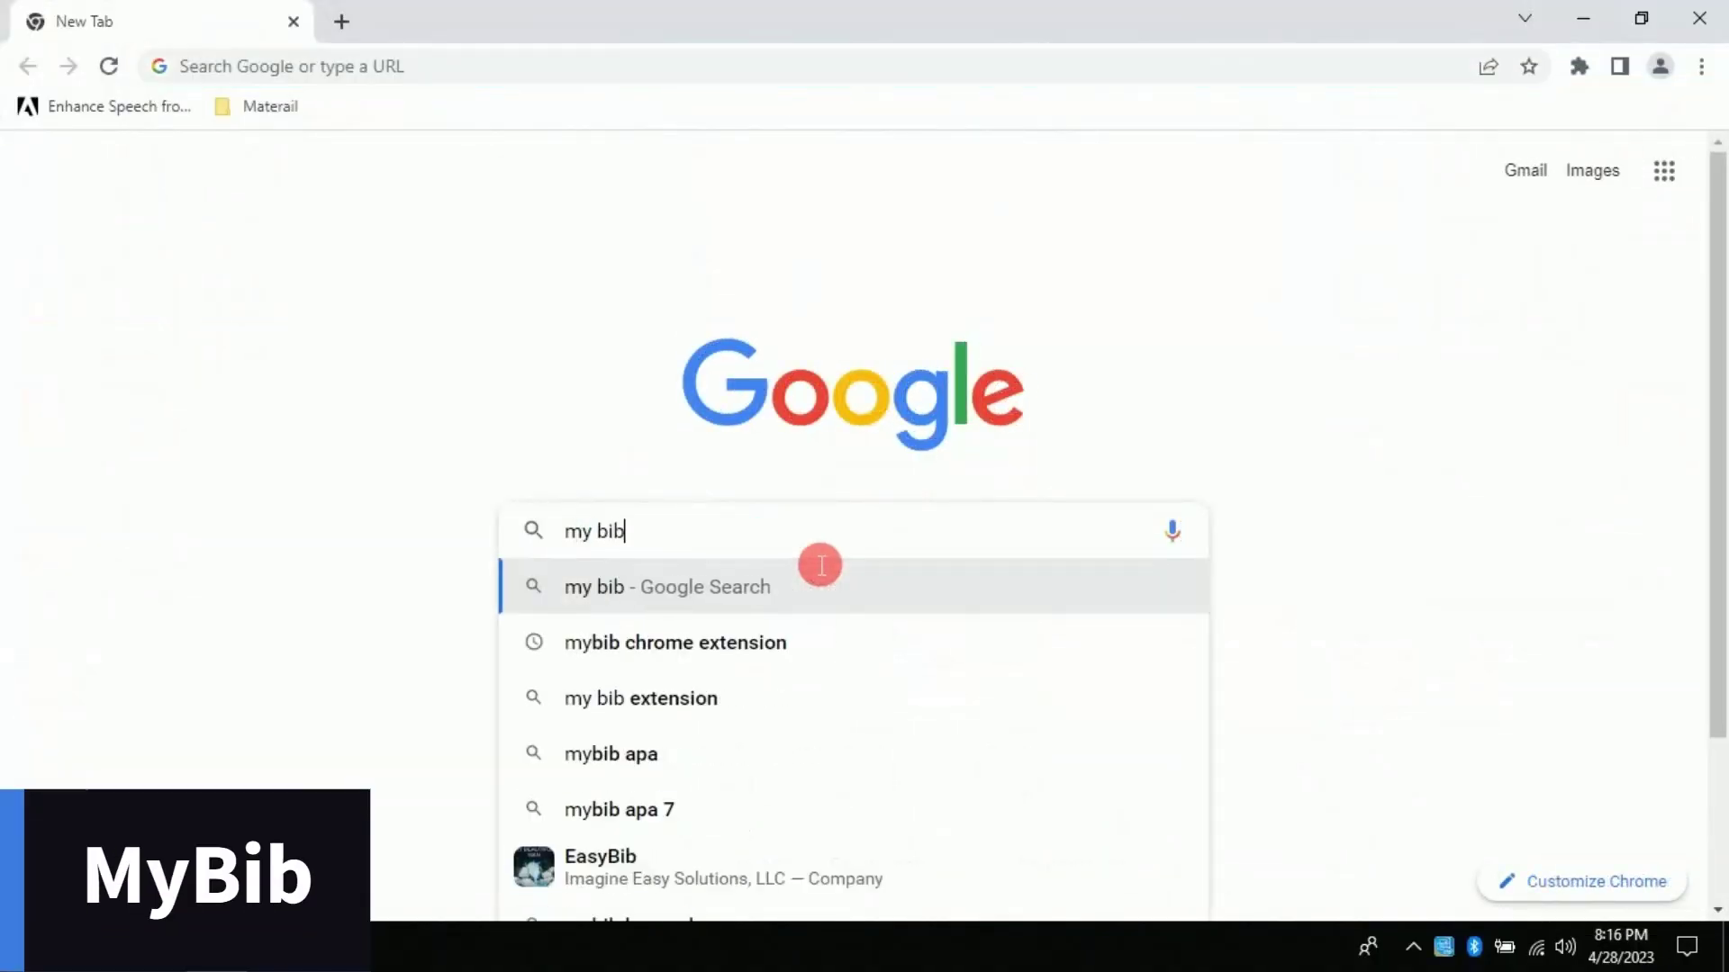
pyautogui.click(821, 565)
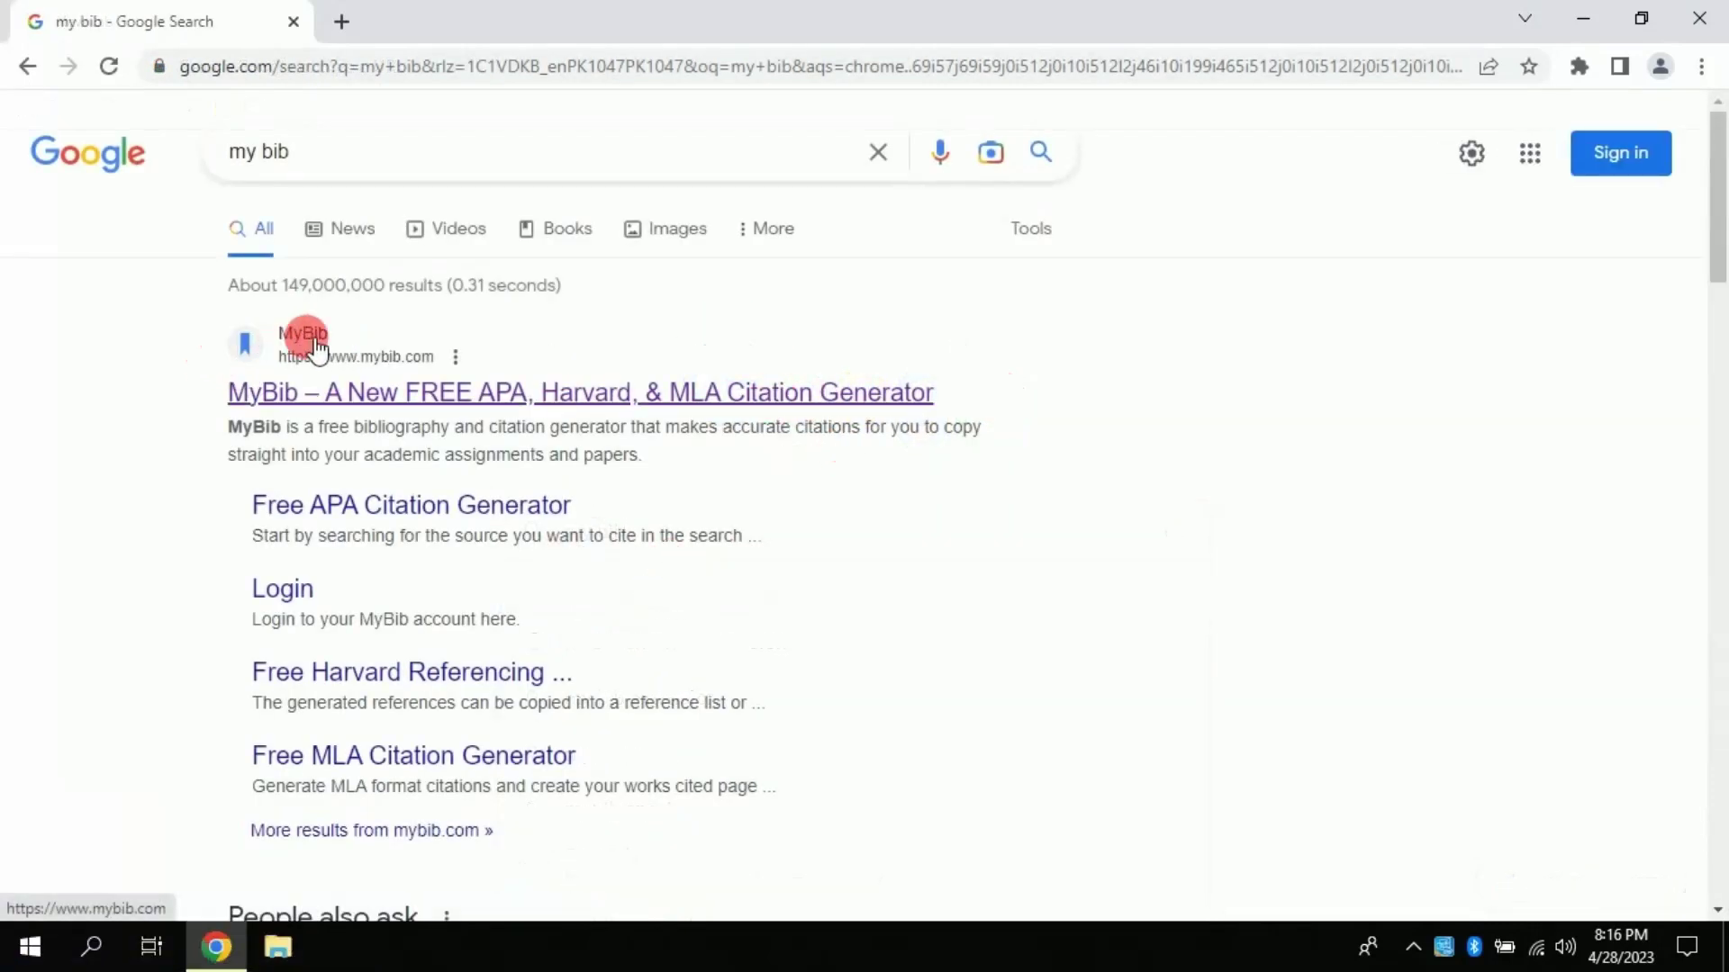
pyautogui.click(688, 401)
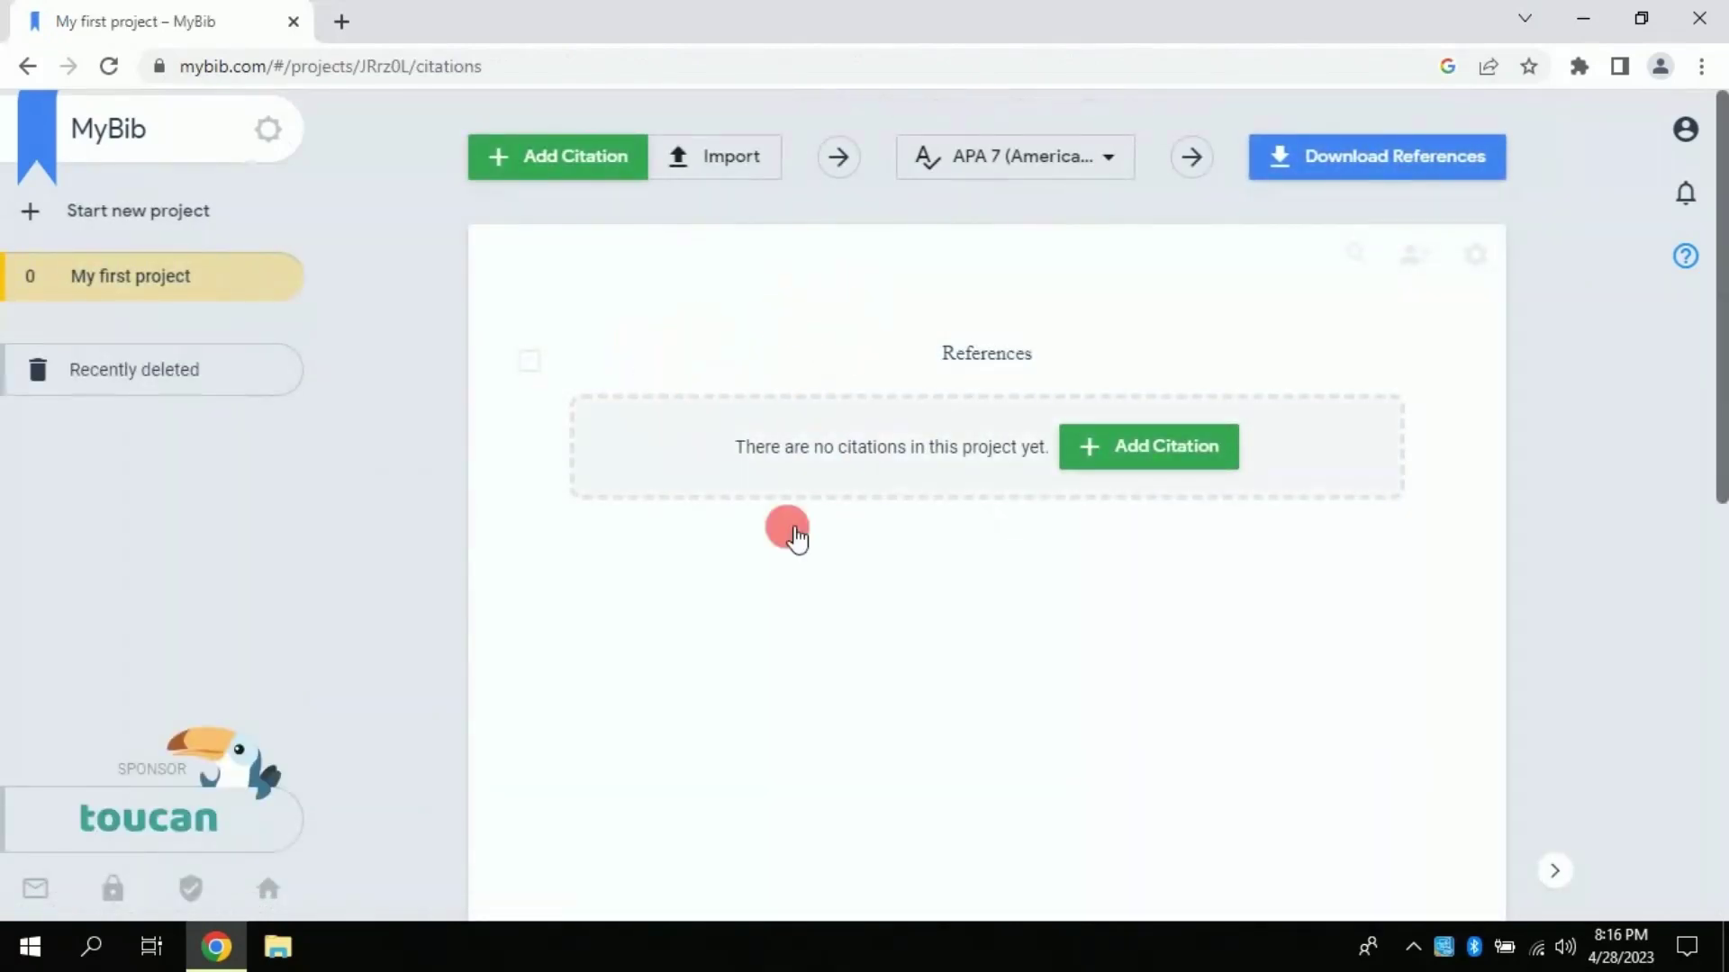
# Let MyBib's empty 'My first project' page load, showing APA 7 as its style
pyautogui.moveTo(1715, 420)
pyautogui.mouseDown()
pyautogui.moveTo(1715, 456)
pyautogui.moveTo(1715, 402)
pyautogui.mouseUp()
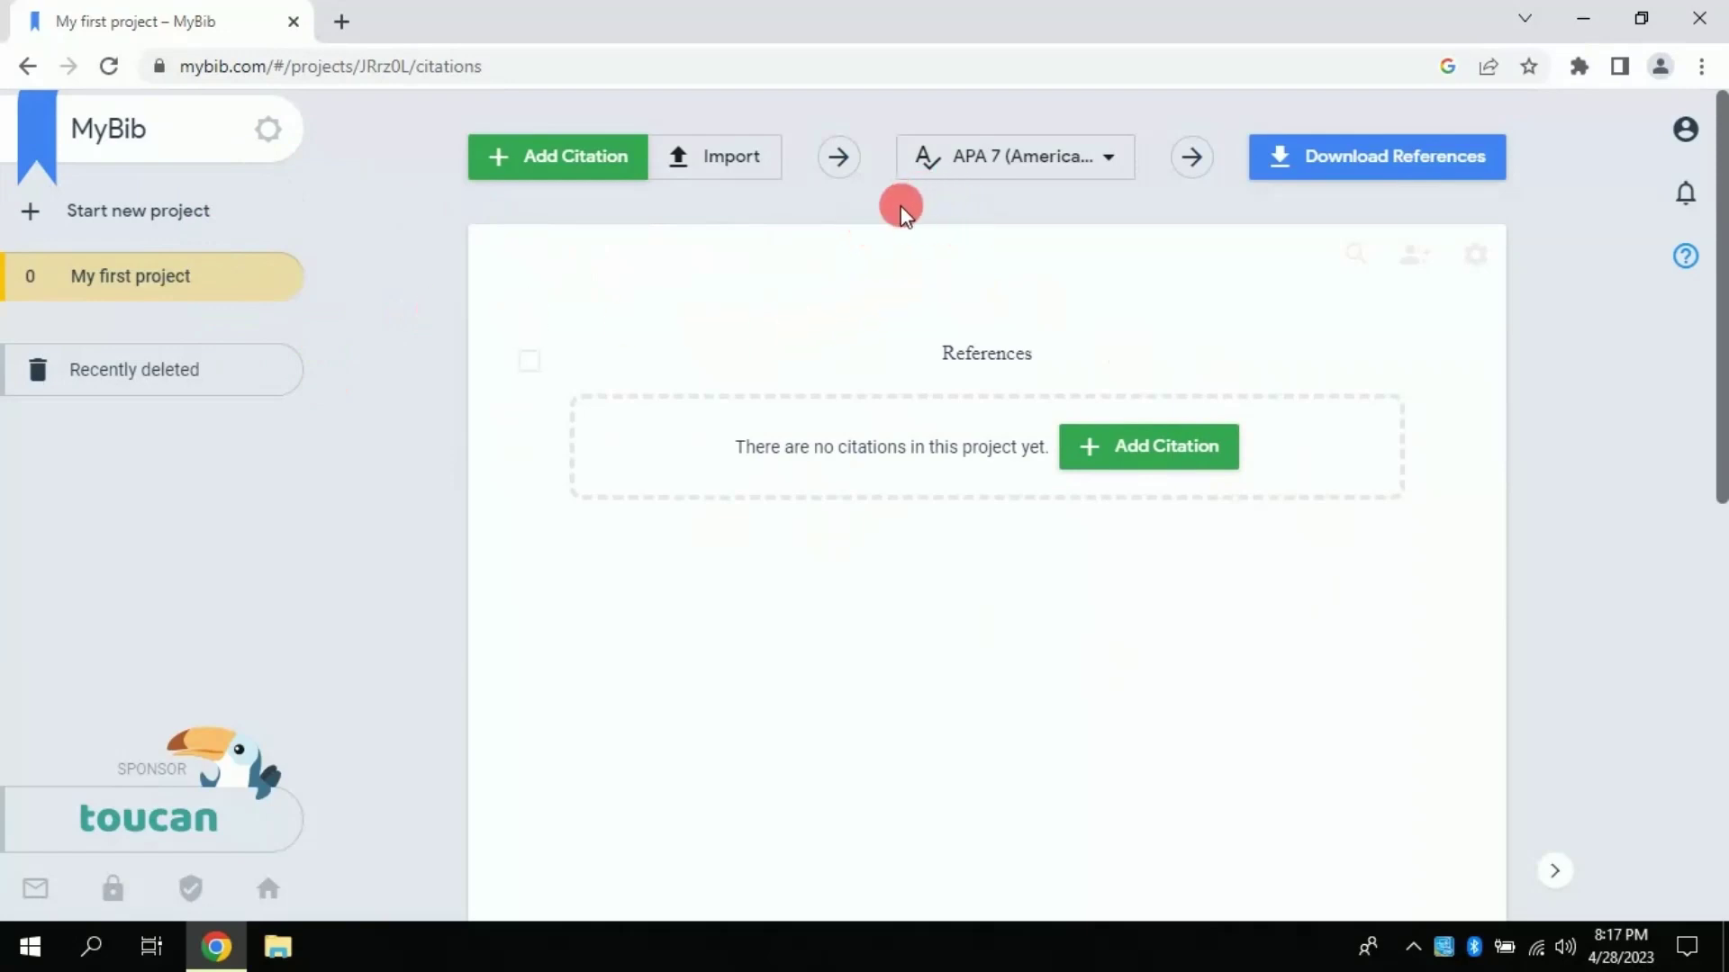
# Pick APA 7 from the citation style list and save it
pyautogui.click(991, 165)
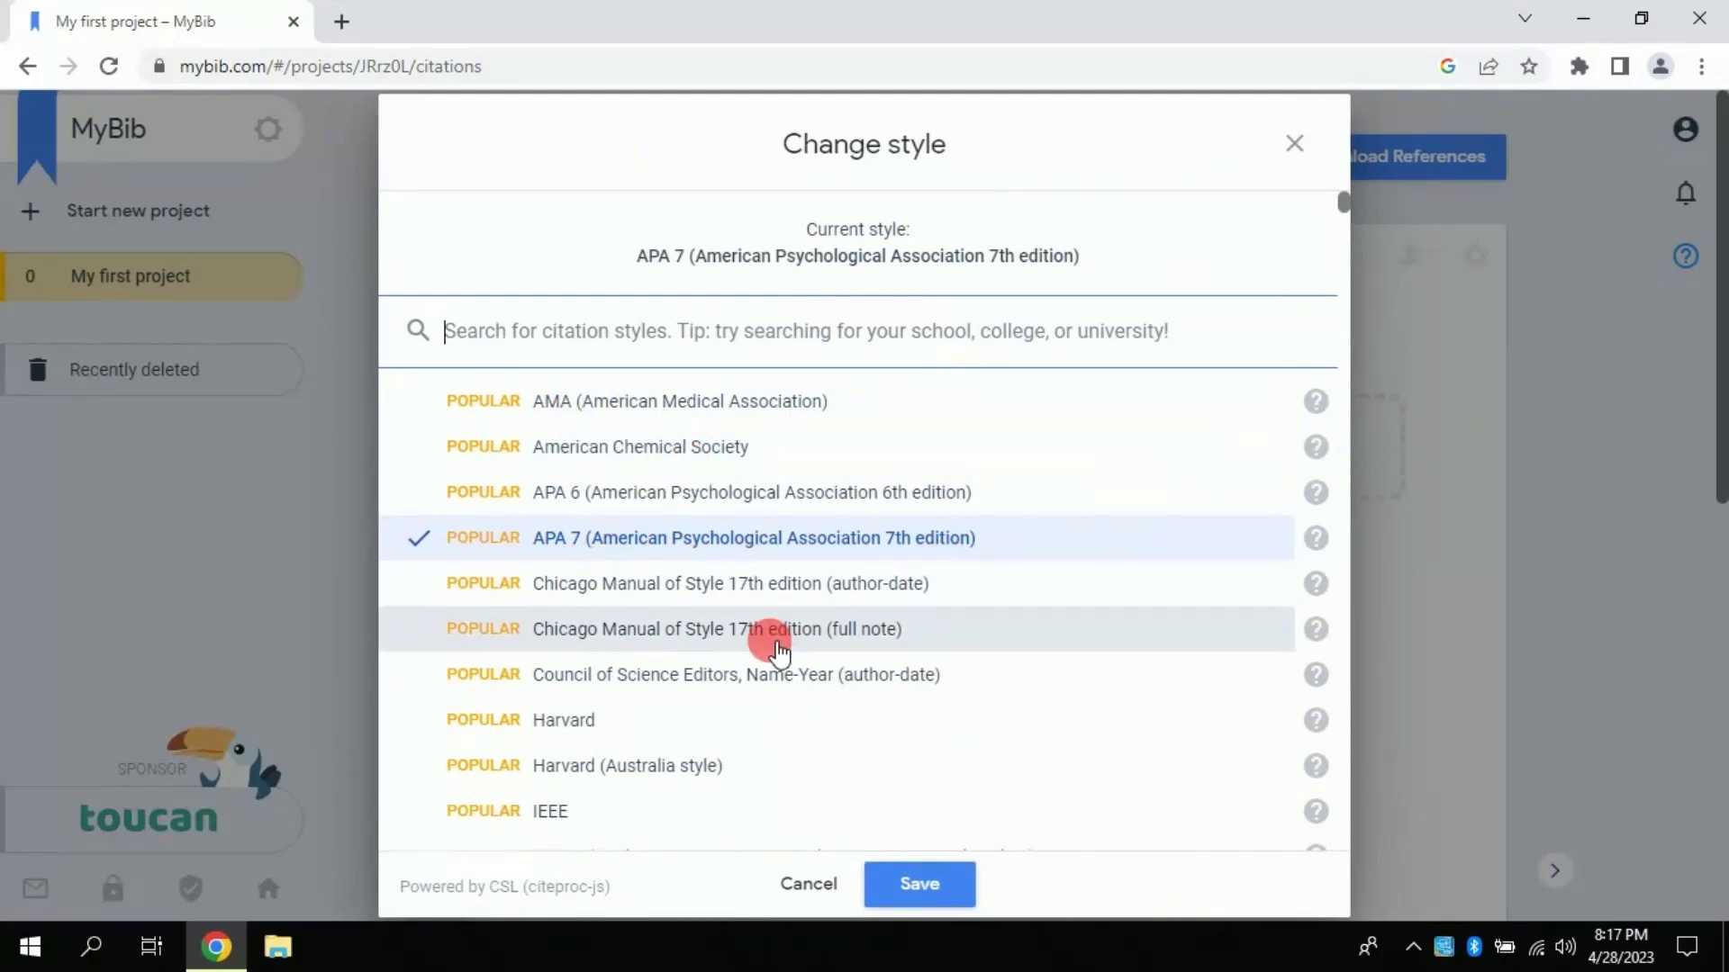
pyautogui.scroll(-10, 768, 644)
pyautogui.scroll(-15, 768, 645)
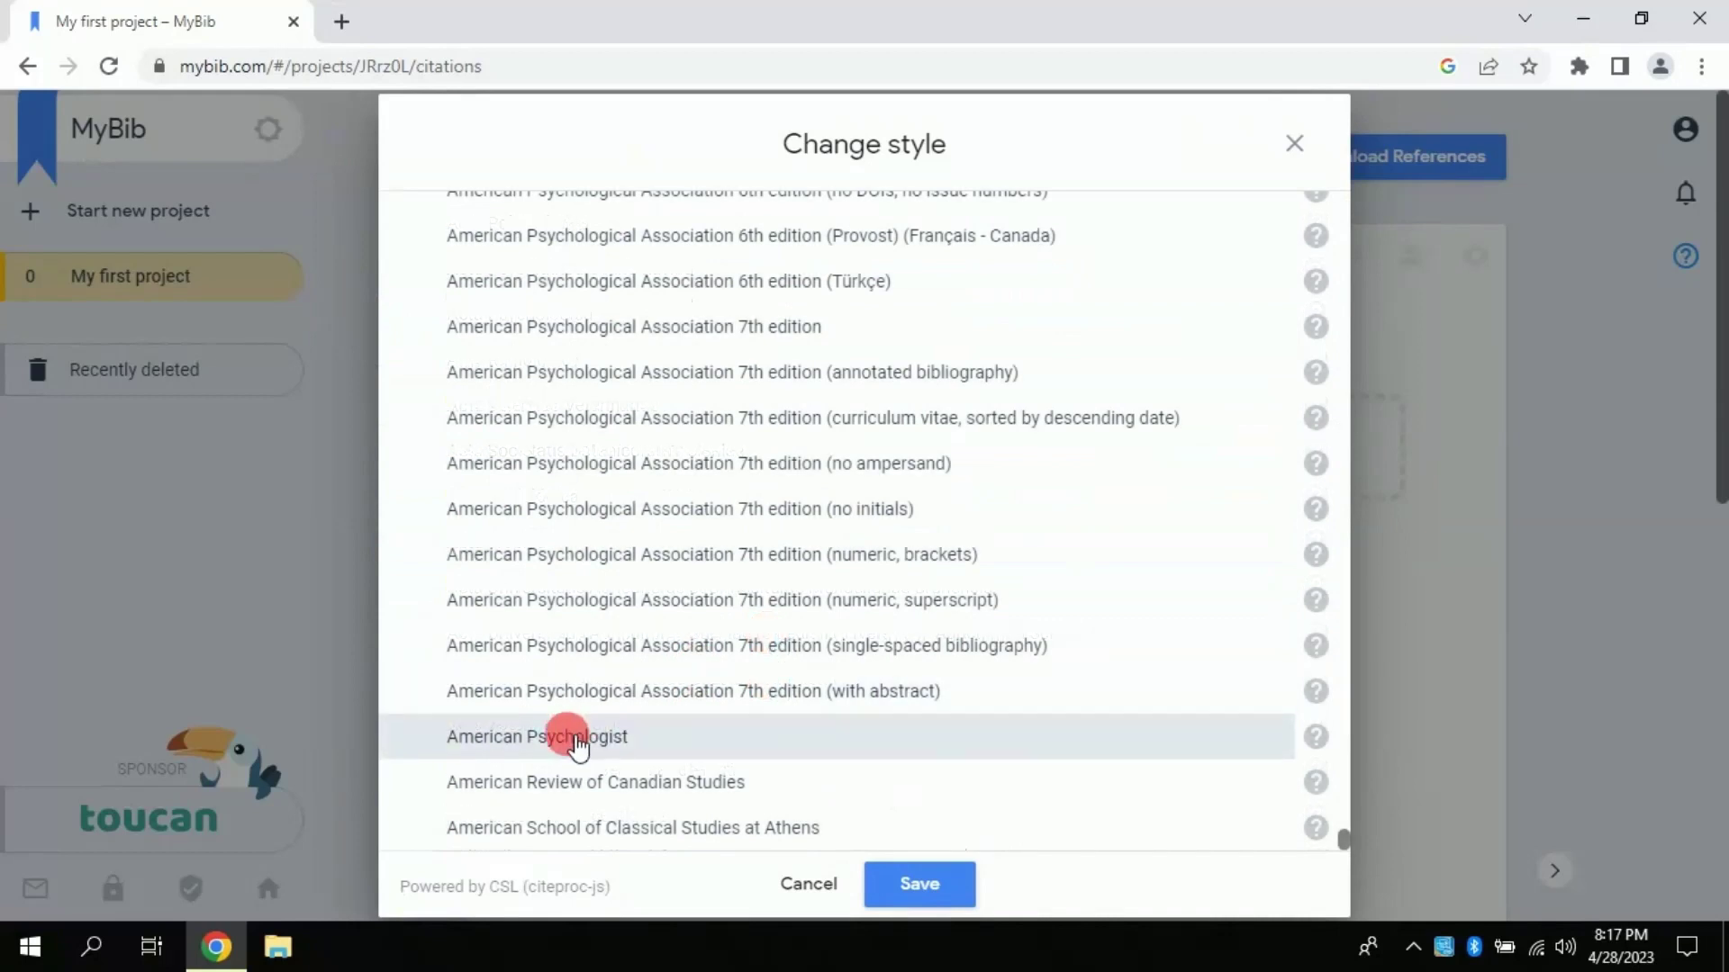
pyautogui.scroll(15, 702, 675)
pyautogui.scroll(10, 706, 663)
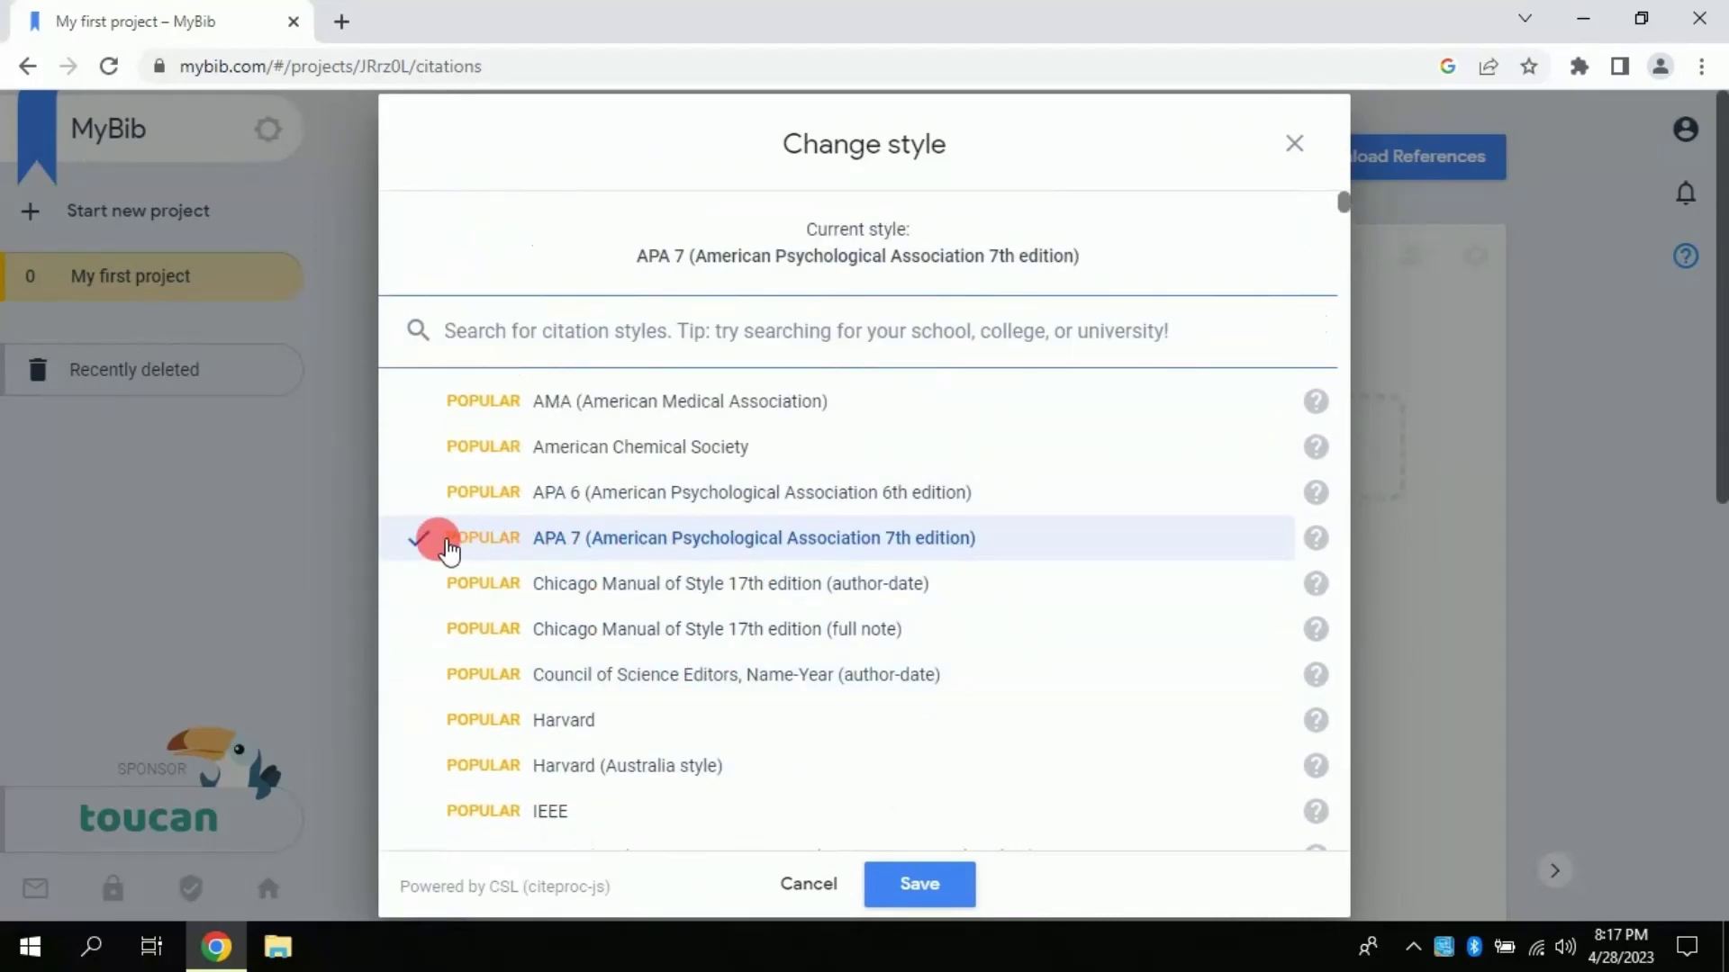
pyautogui.click(682, 553)
pyautogui.click(925, 878)
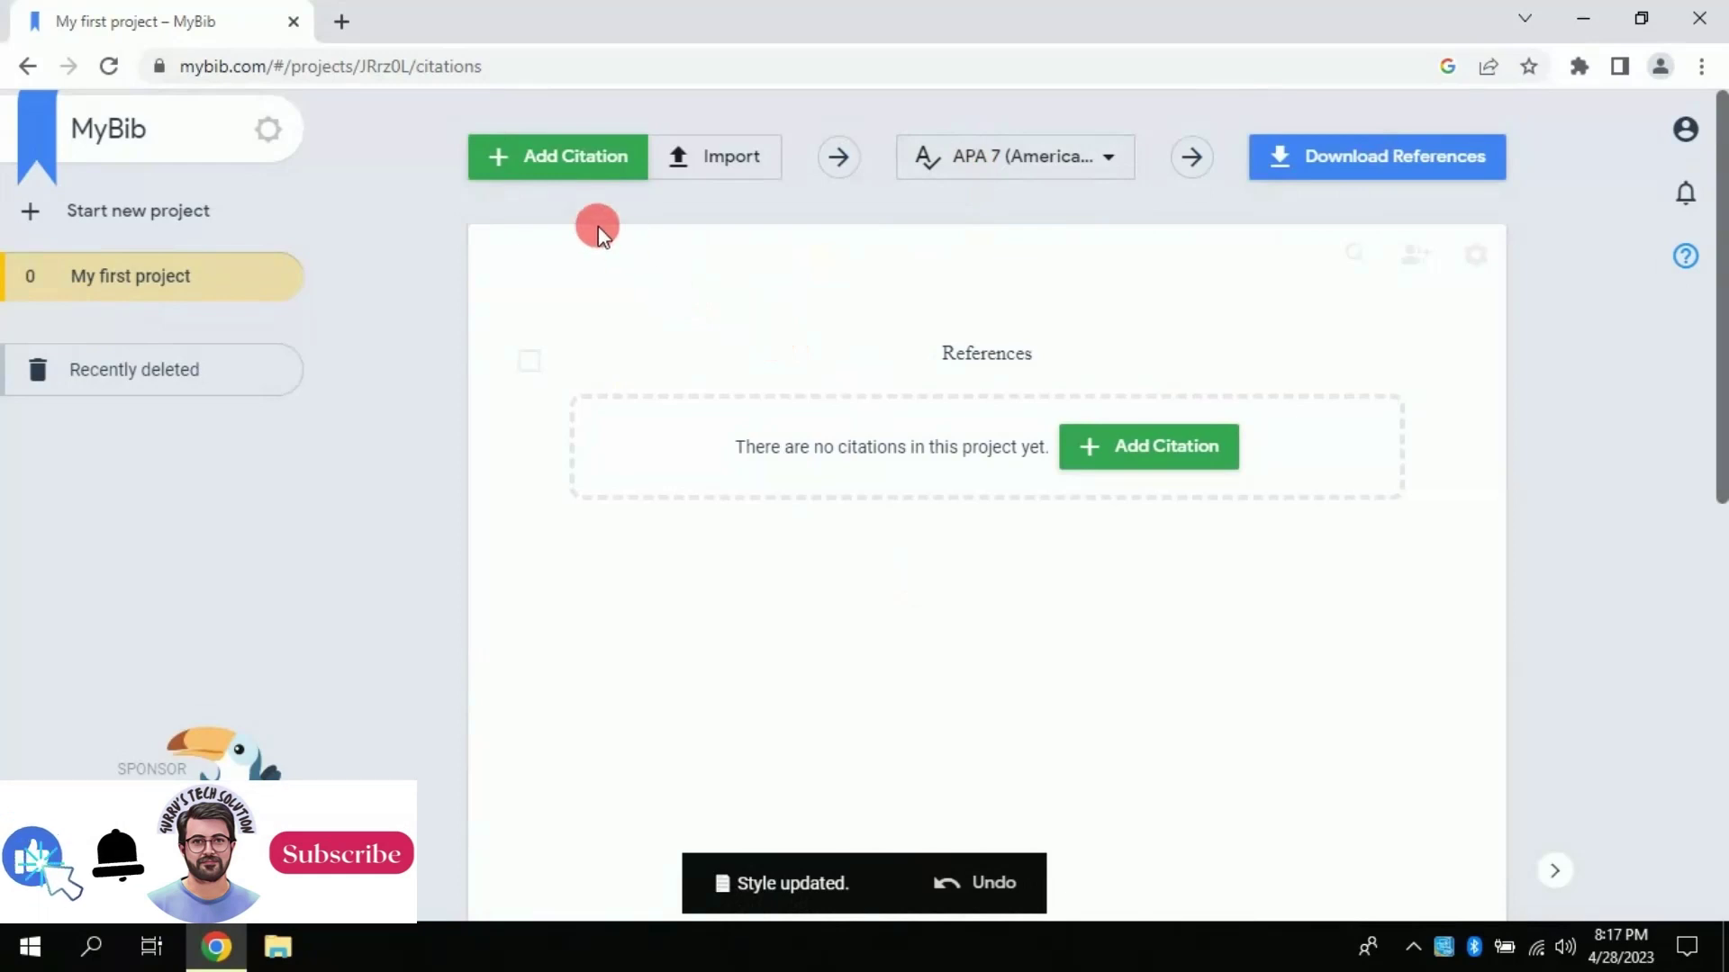
# Start a new citation, compare the Book, Video and other source types, then settle on Journal
pyautogui.click(560, 171)
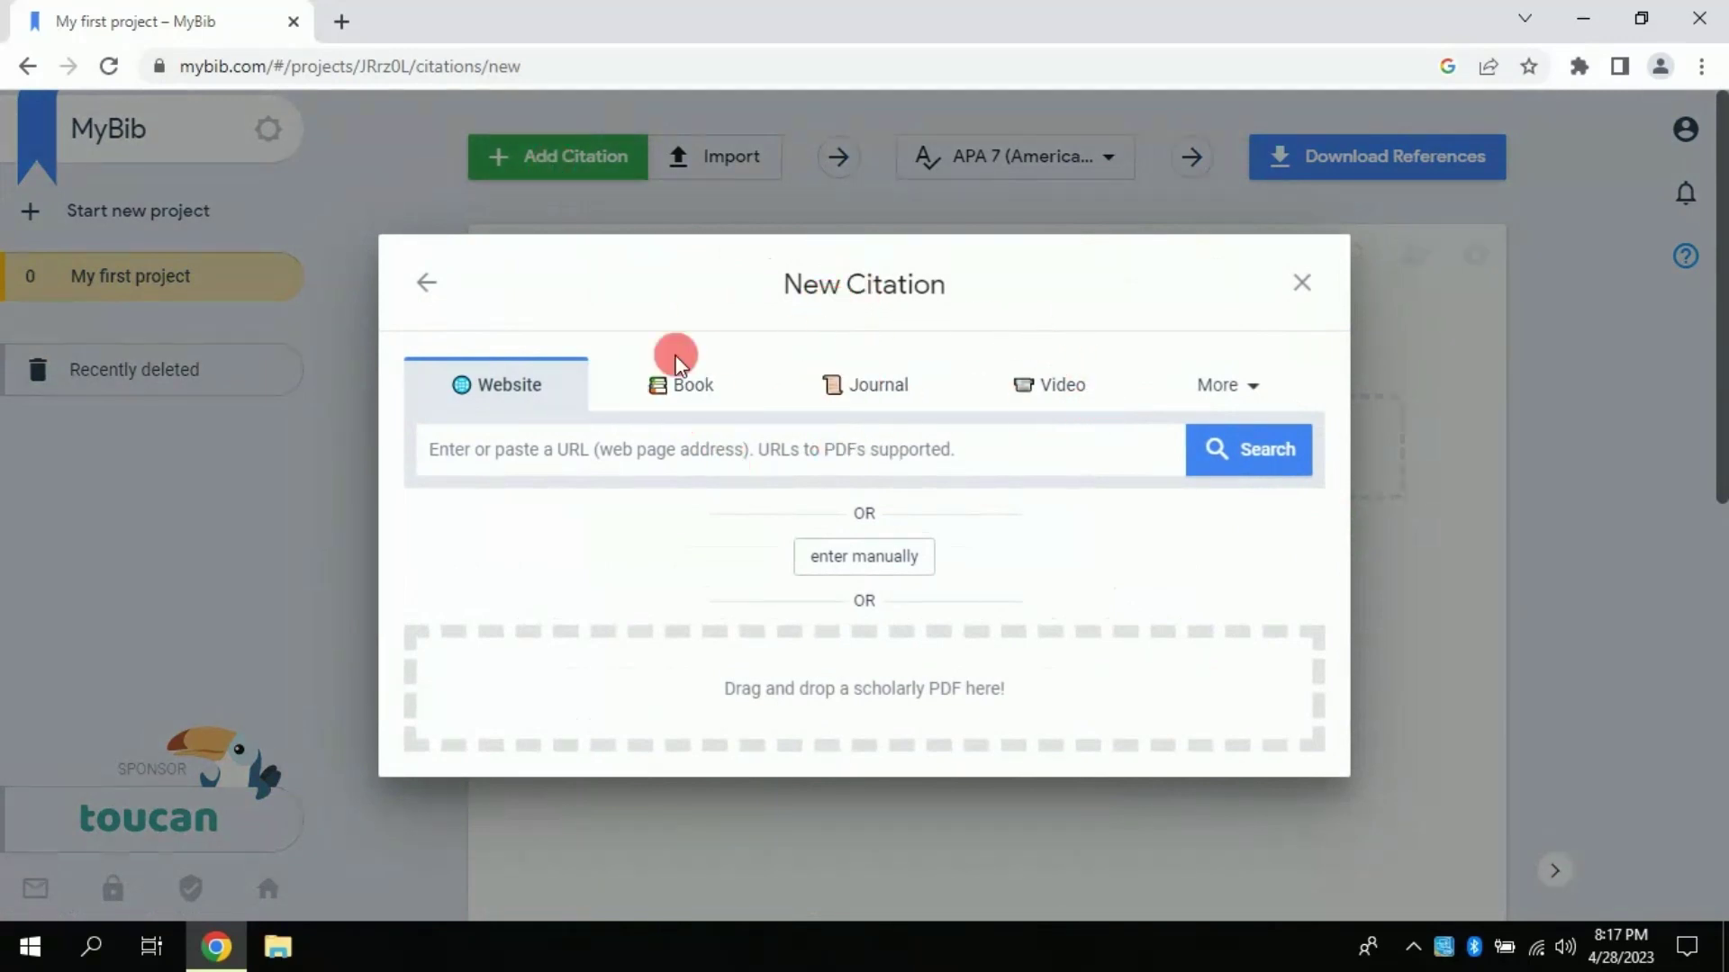
pyautogui.click(686, 391)
pyautogui.click(838, 389)
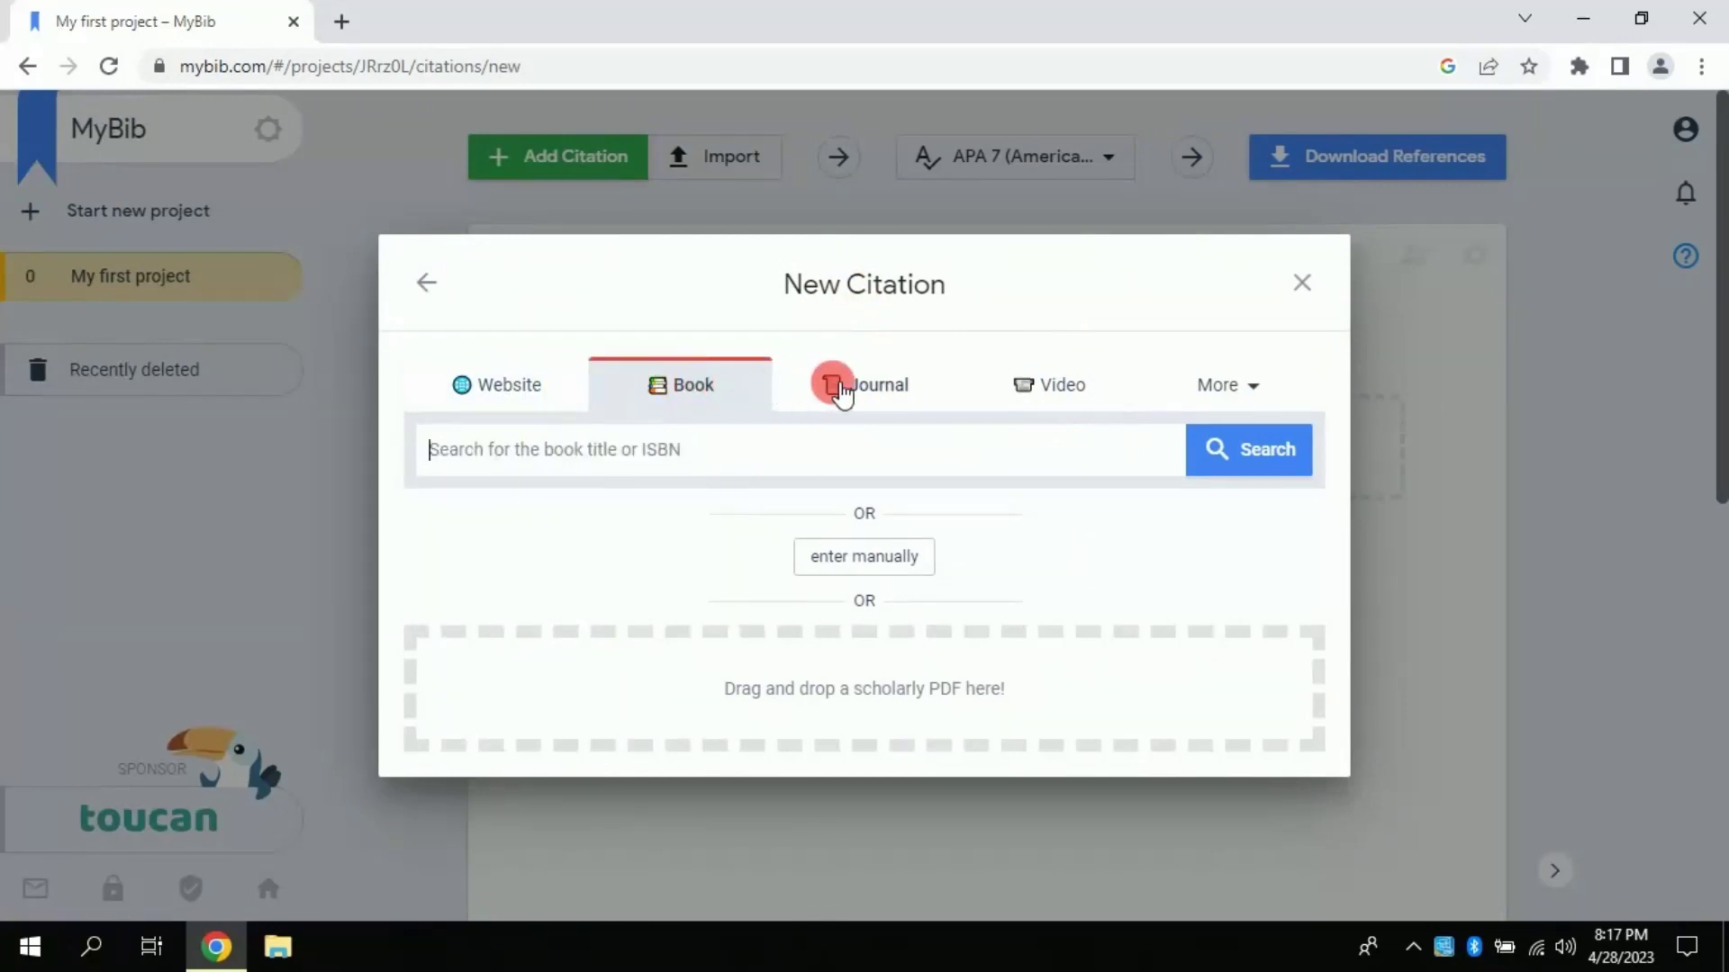
pyautogui.click(1067, 387)
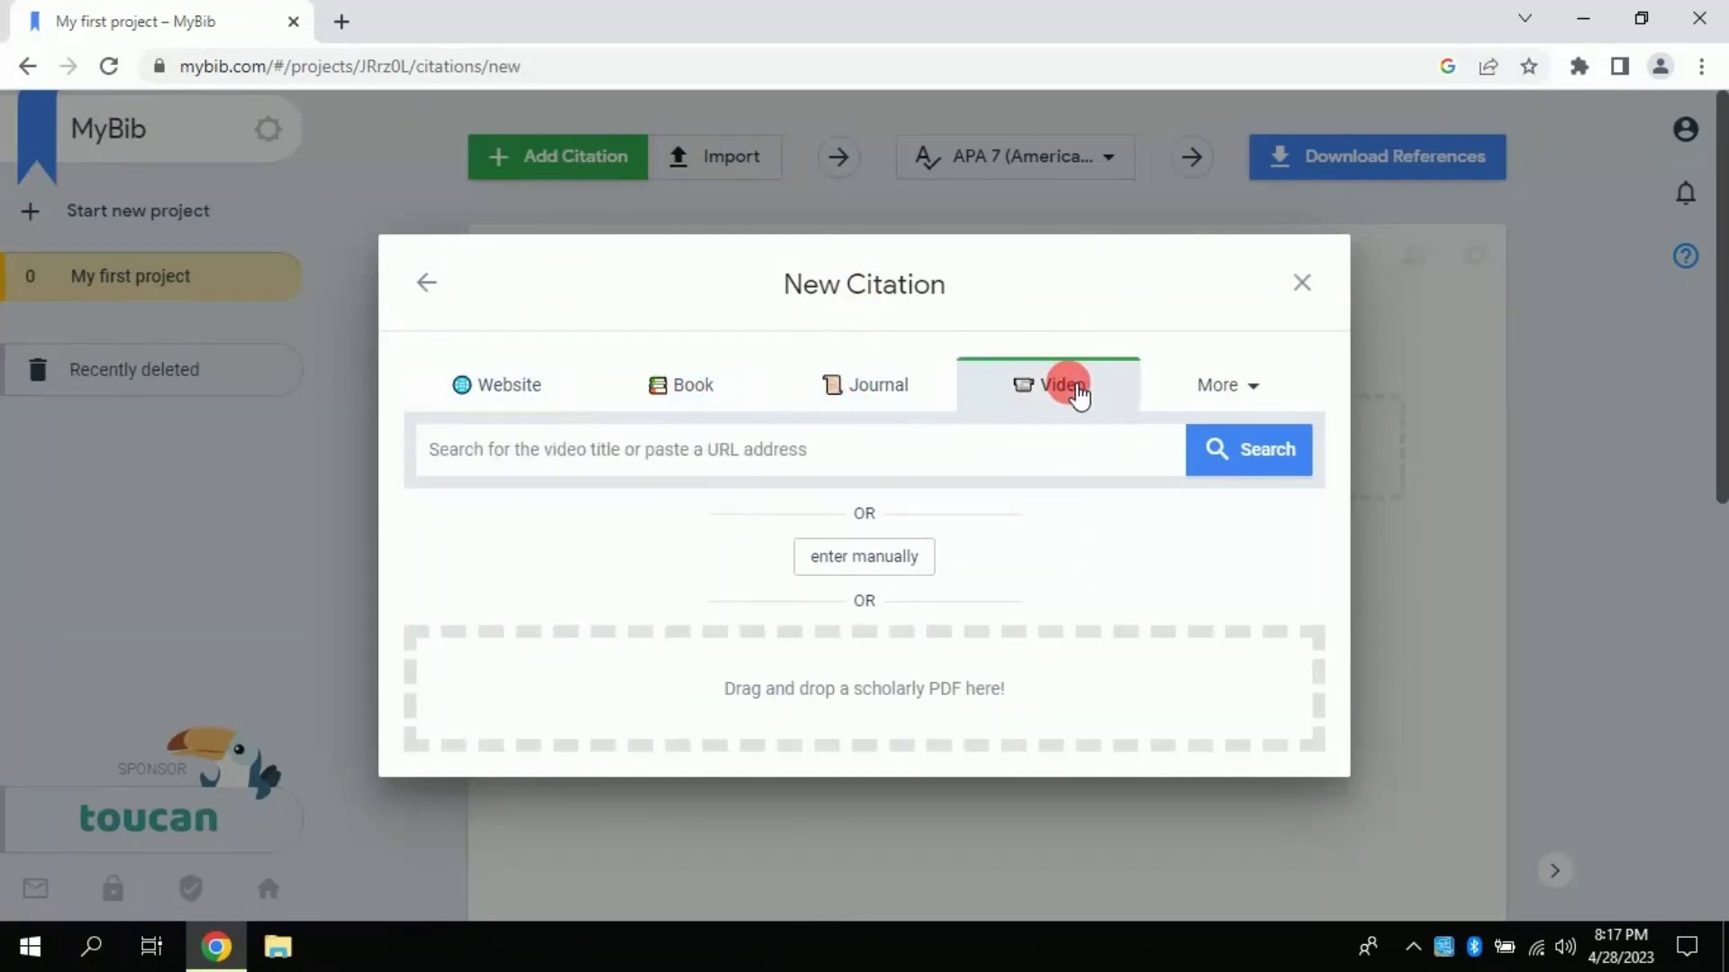
pyautogui.click(1210, 392)
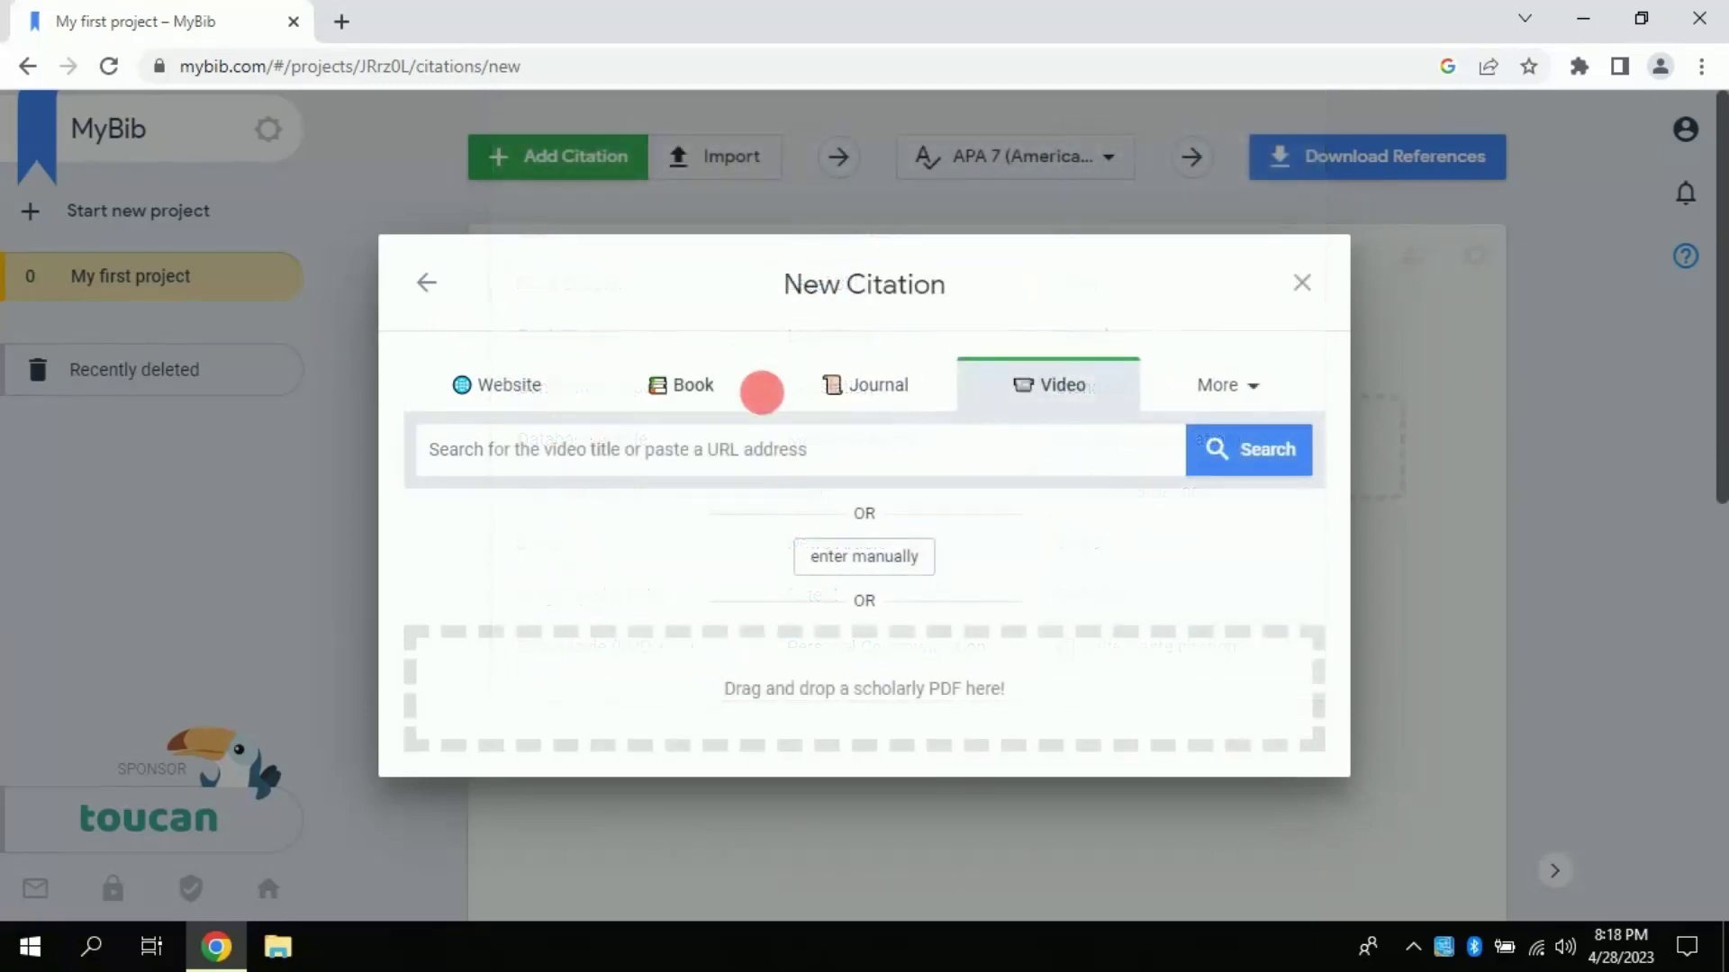
pyautogui.click(892, 384)
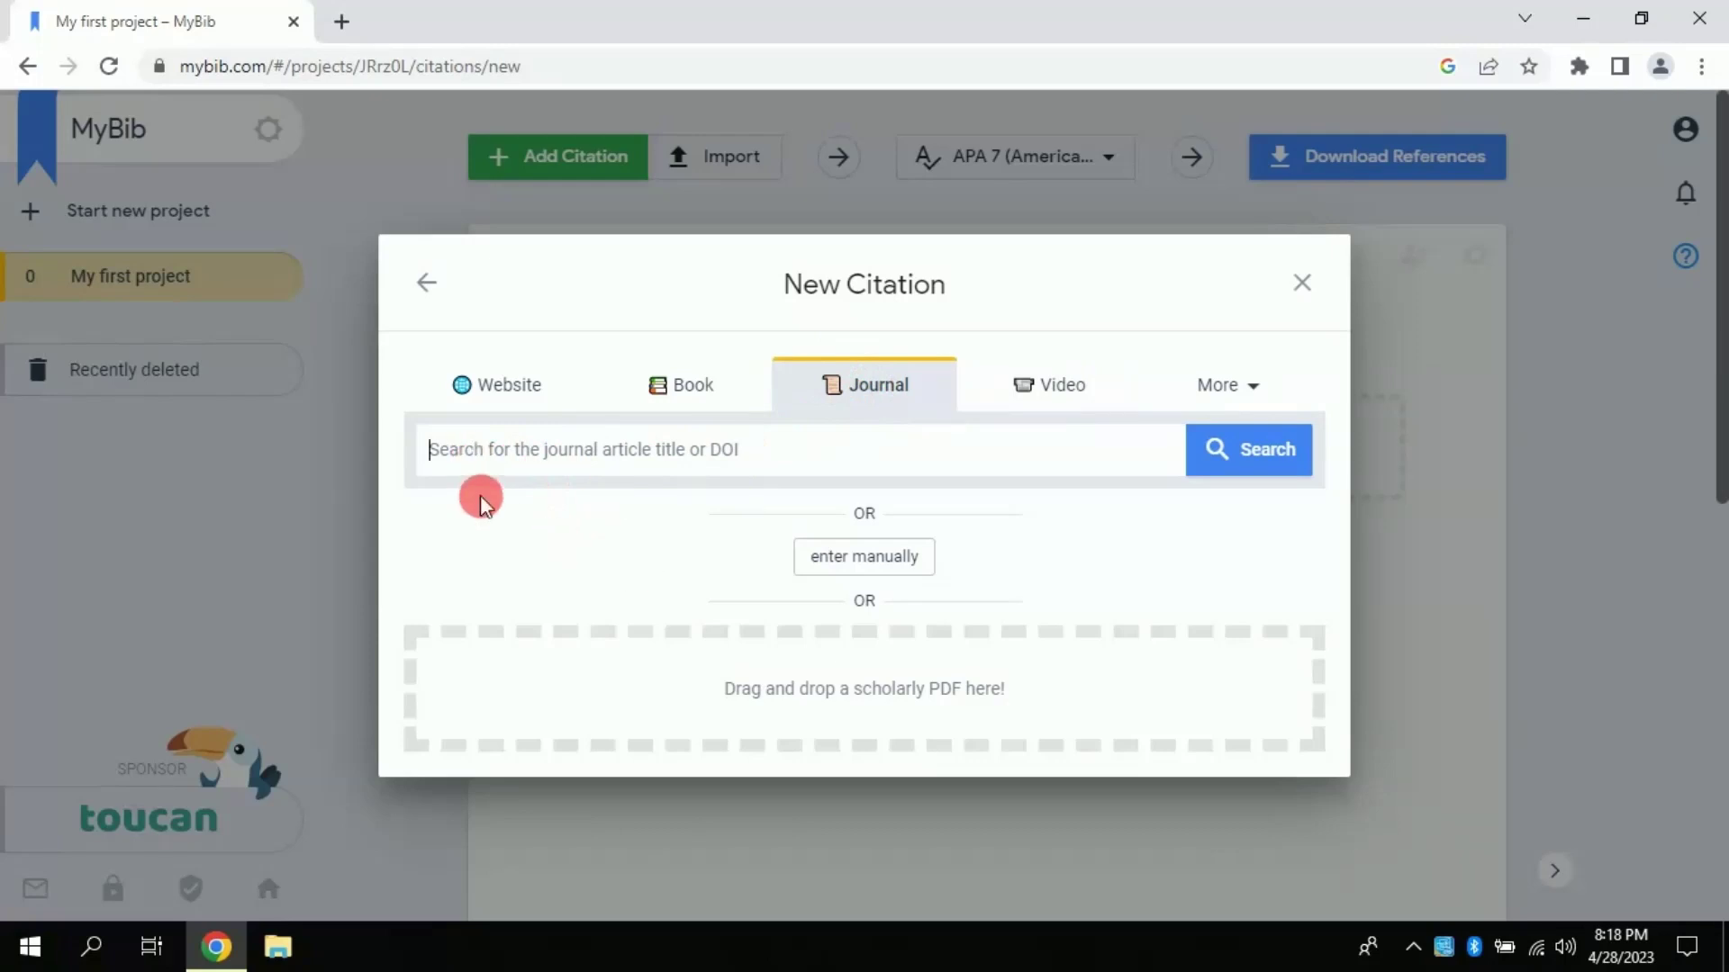
pyautogui.click(533, 464)
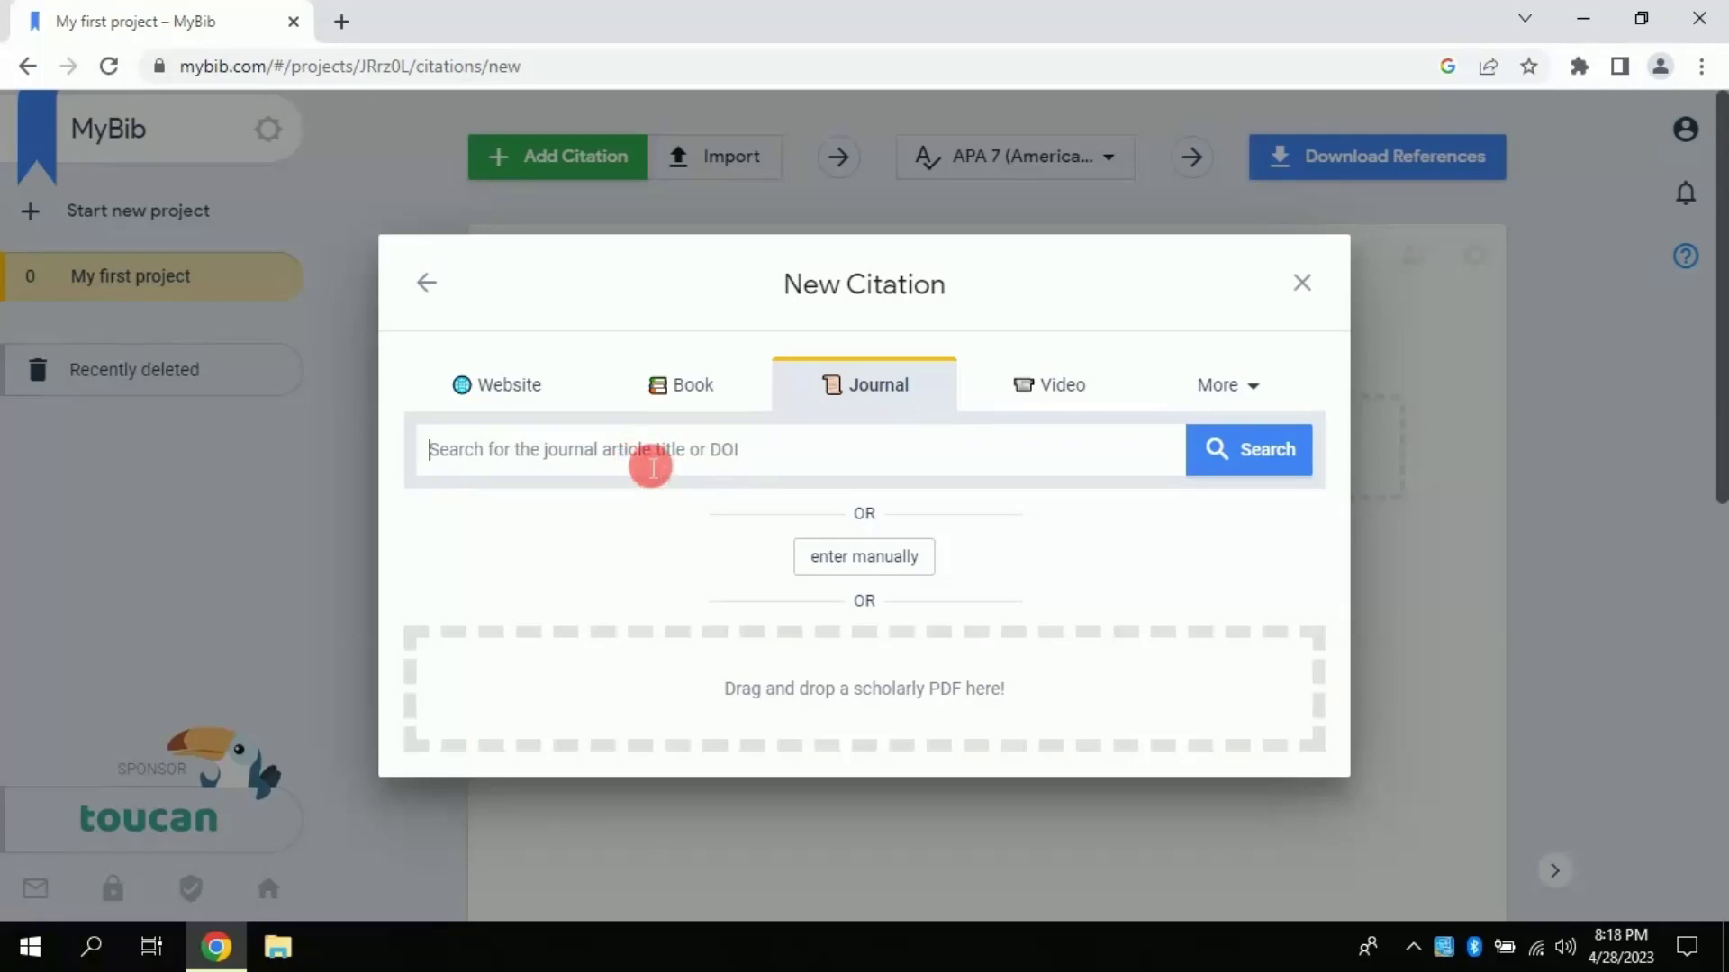
pyautogui.click(860, 562)
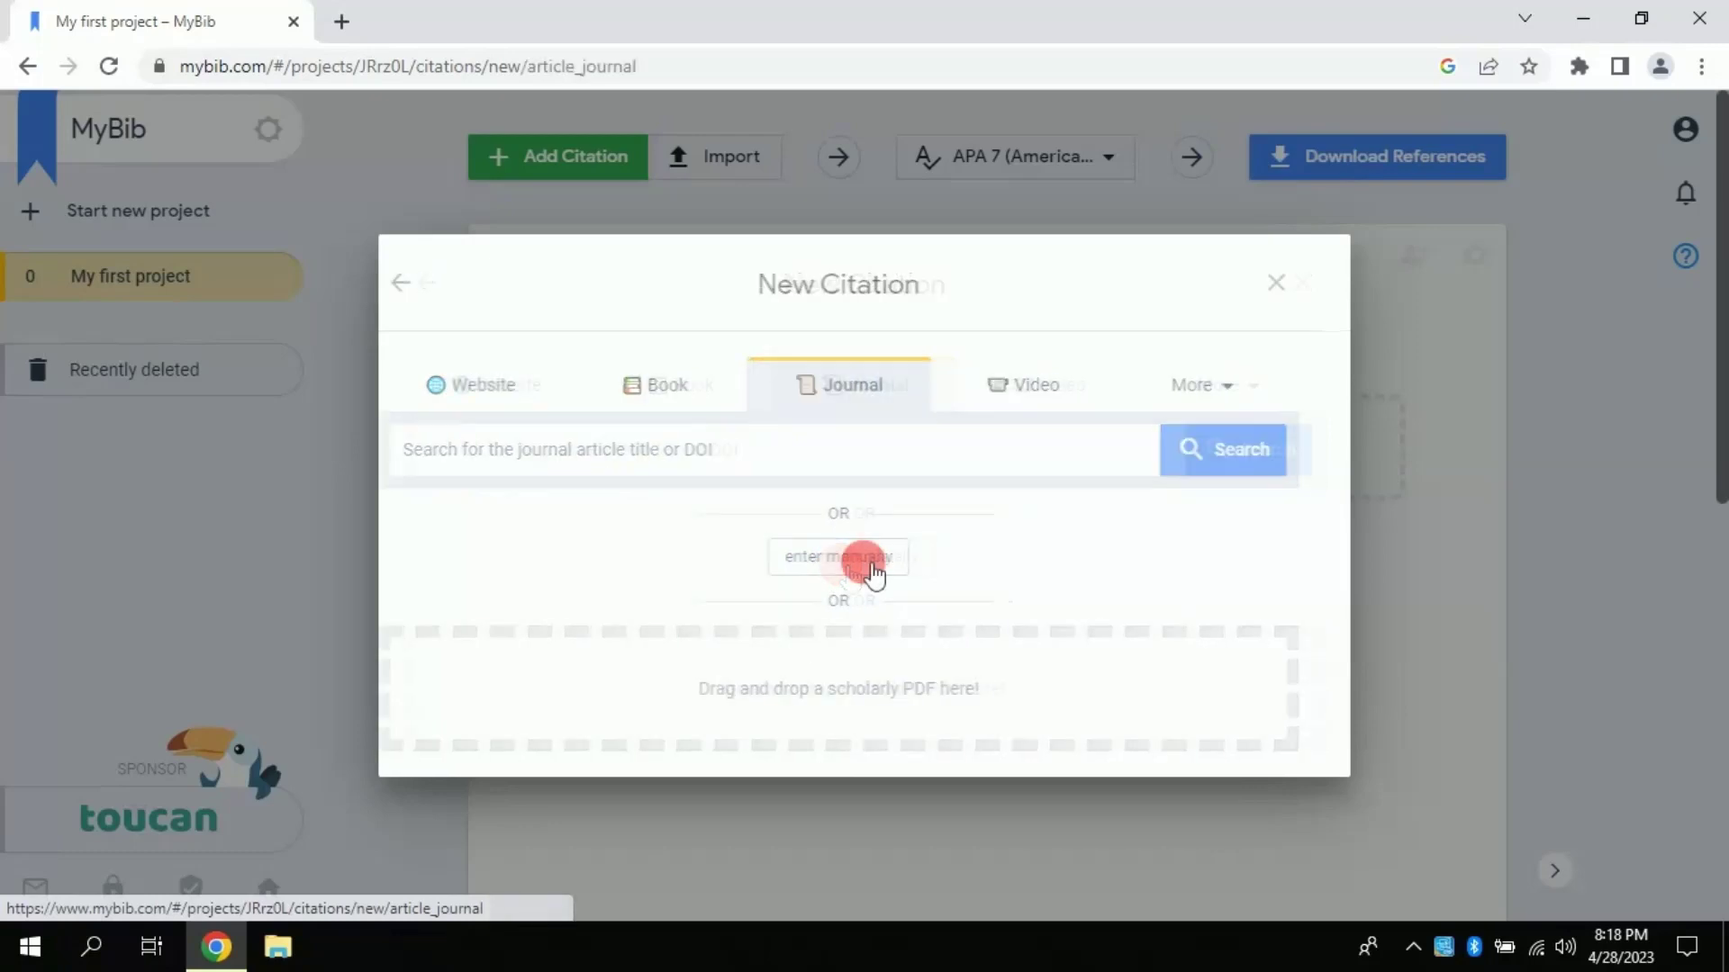
pyautogui.moveTo(776, 290)
pyautogui.click(907, 301)
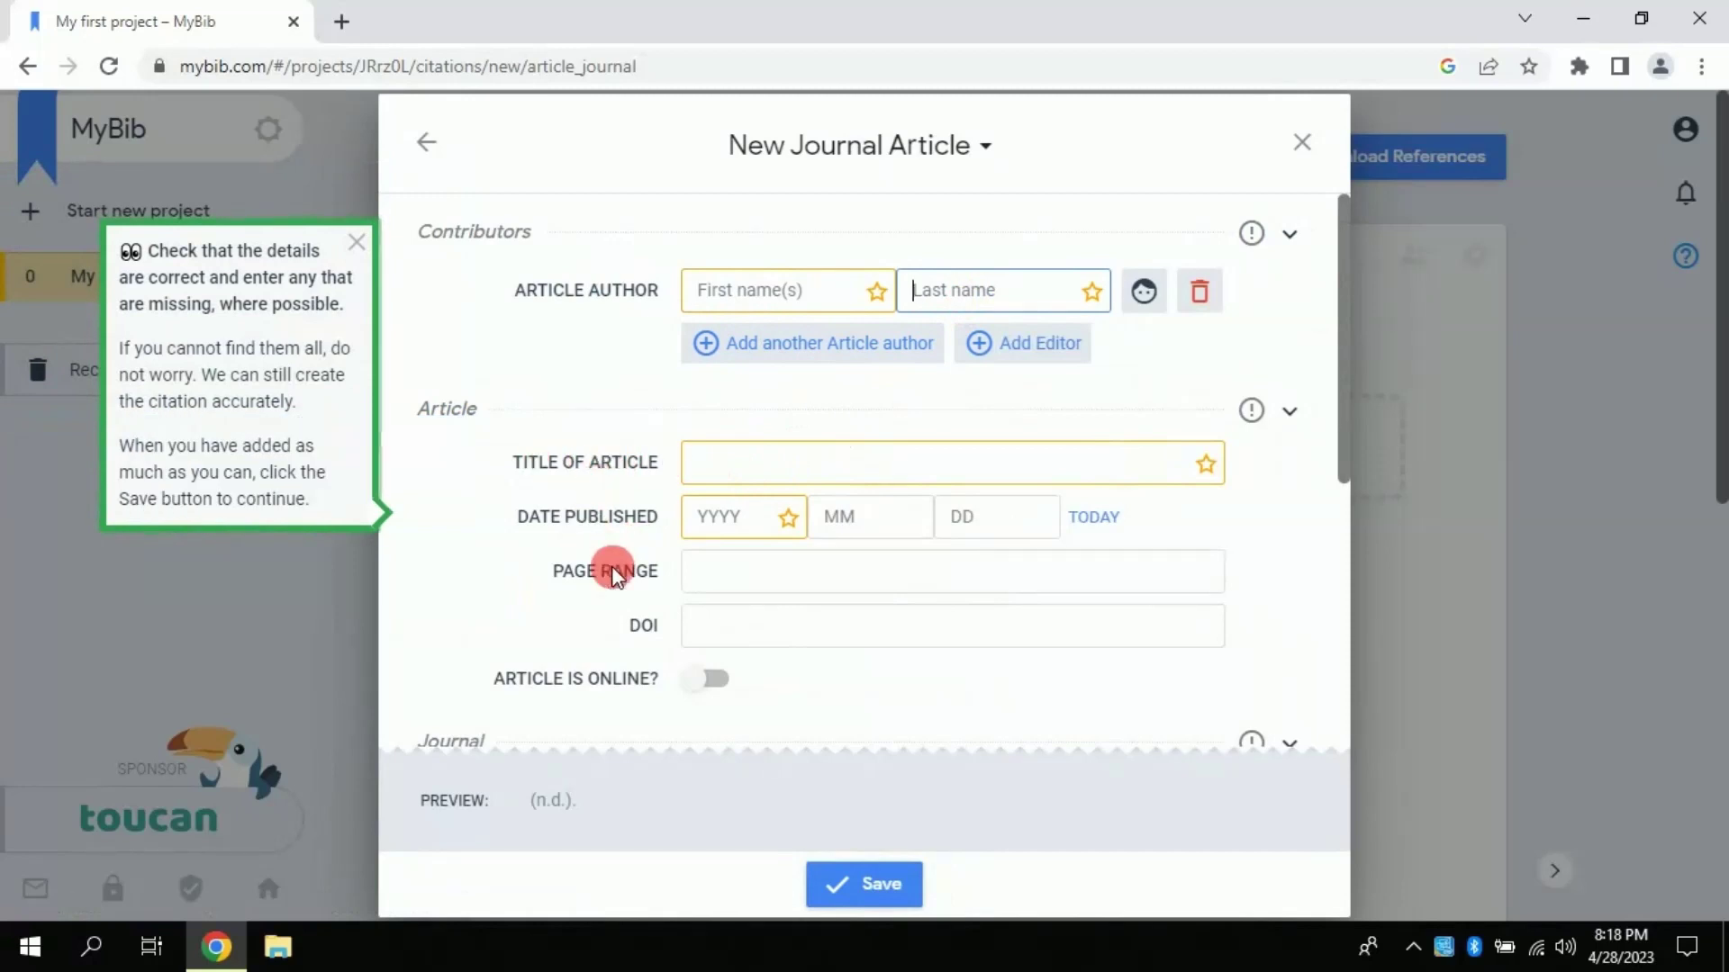
pyautogui.moveTo(1343, 335); pyautogui.dragTo(1343, 601)
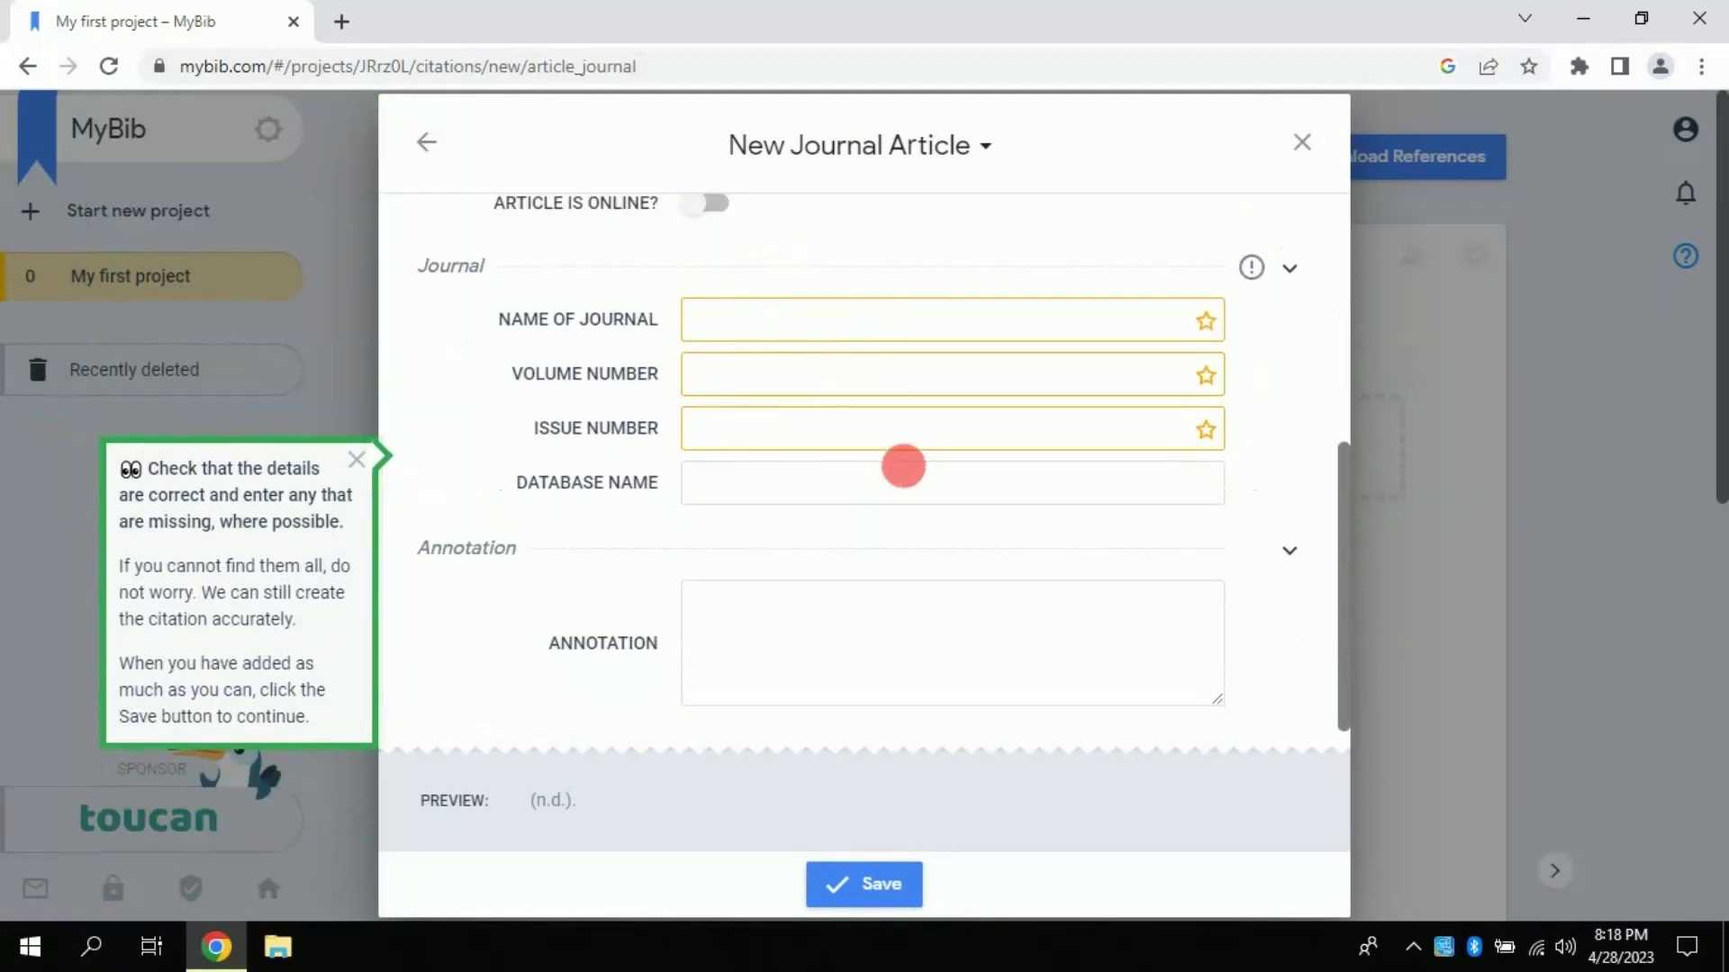
pyautogui.click(1302, 144)
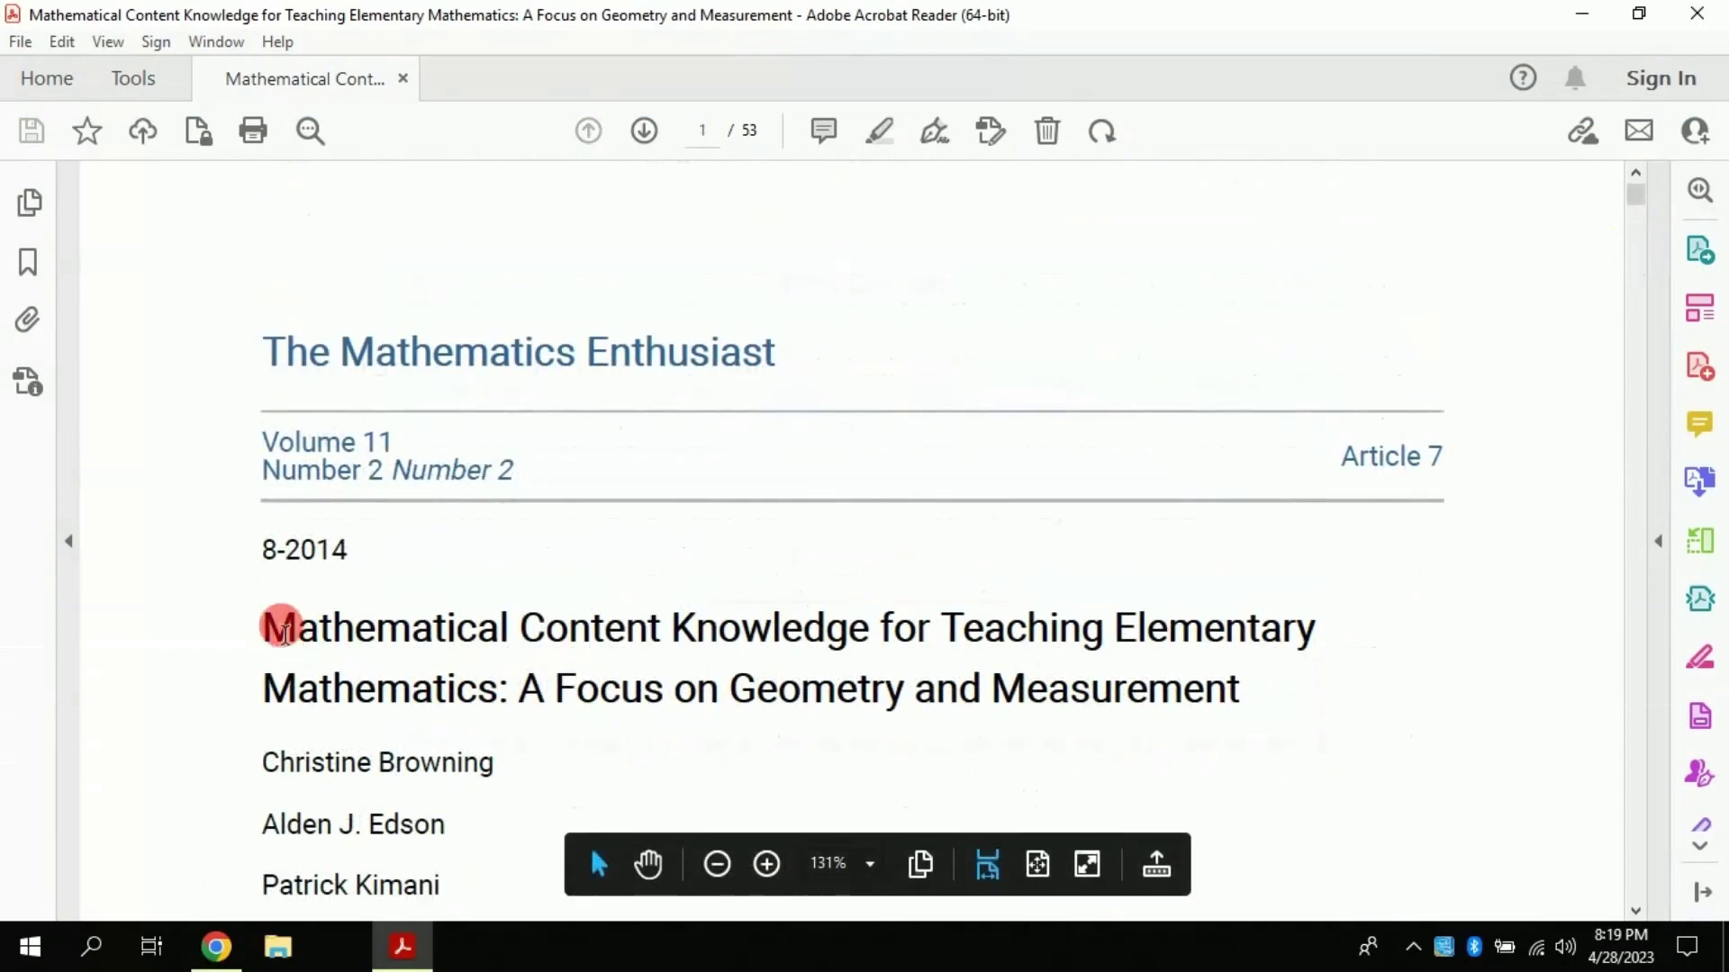
# Copy the PDF's two-line title on mathematical content knowledge for geometry and measurement
pyautogui.moveTo(294, 642); pyautogui.dragTo(1106, 689)
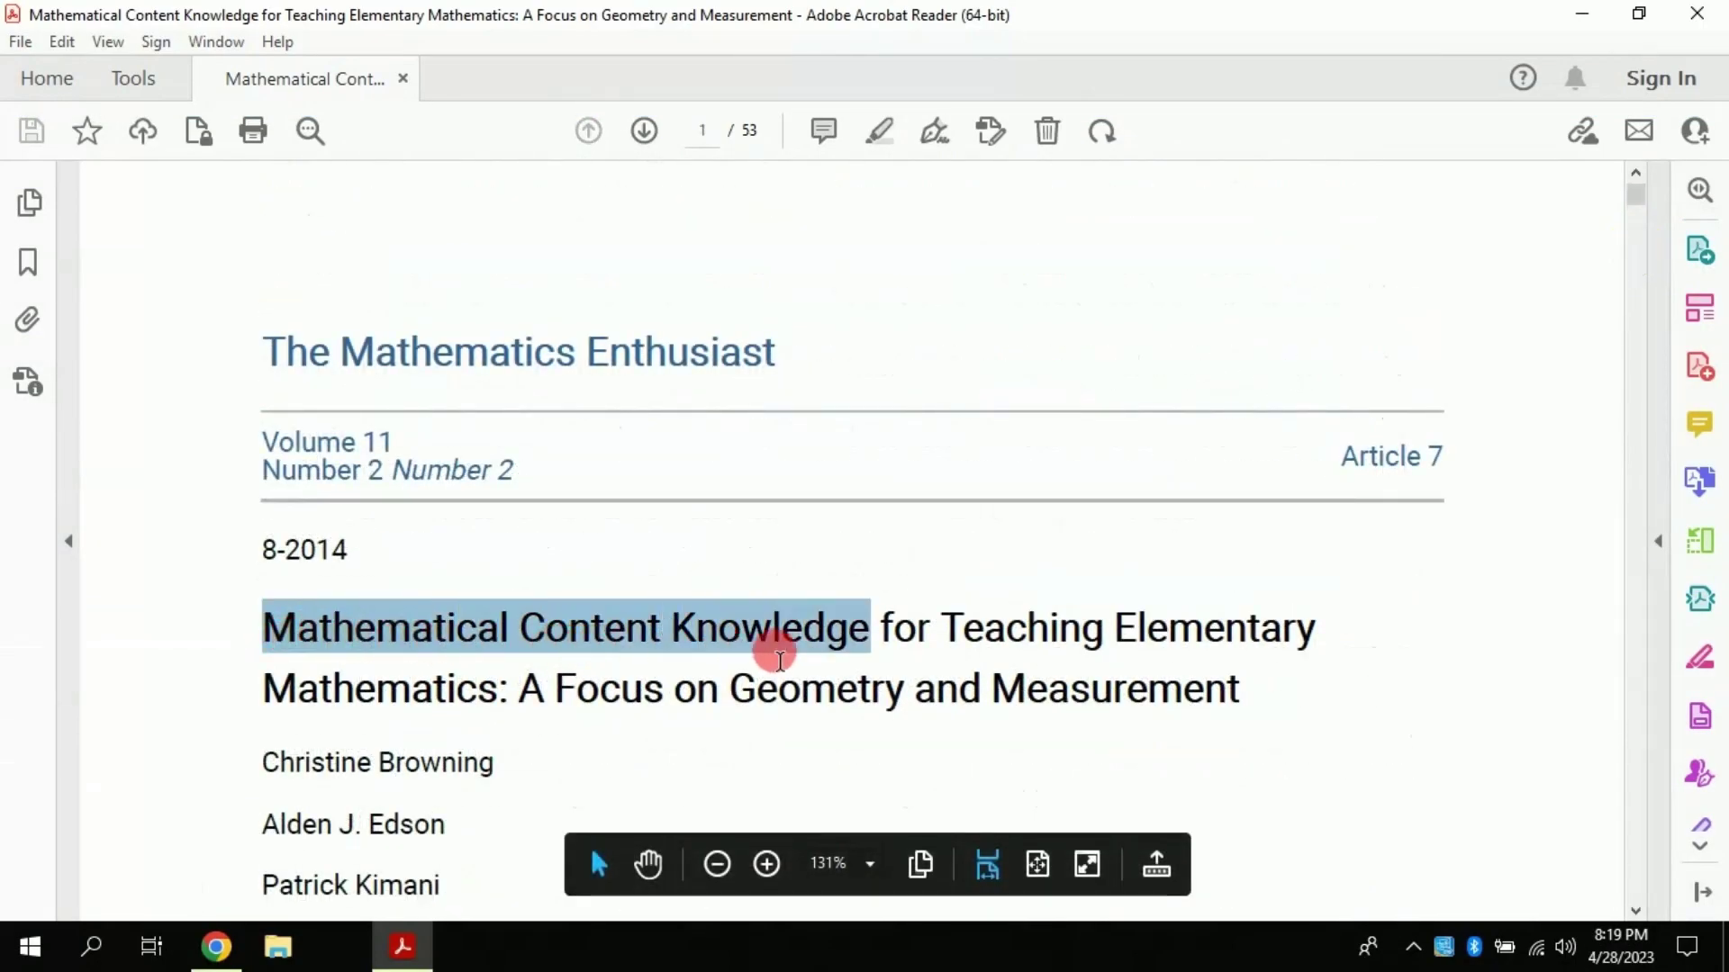
pyautogui.rightClick(945, 677)
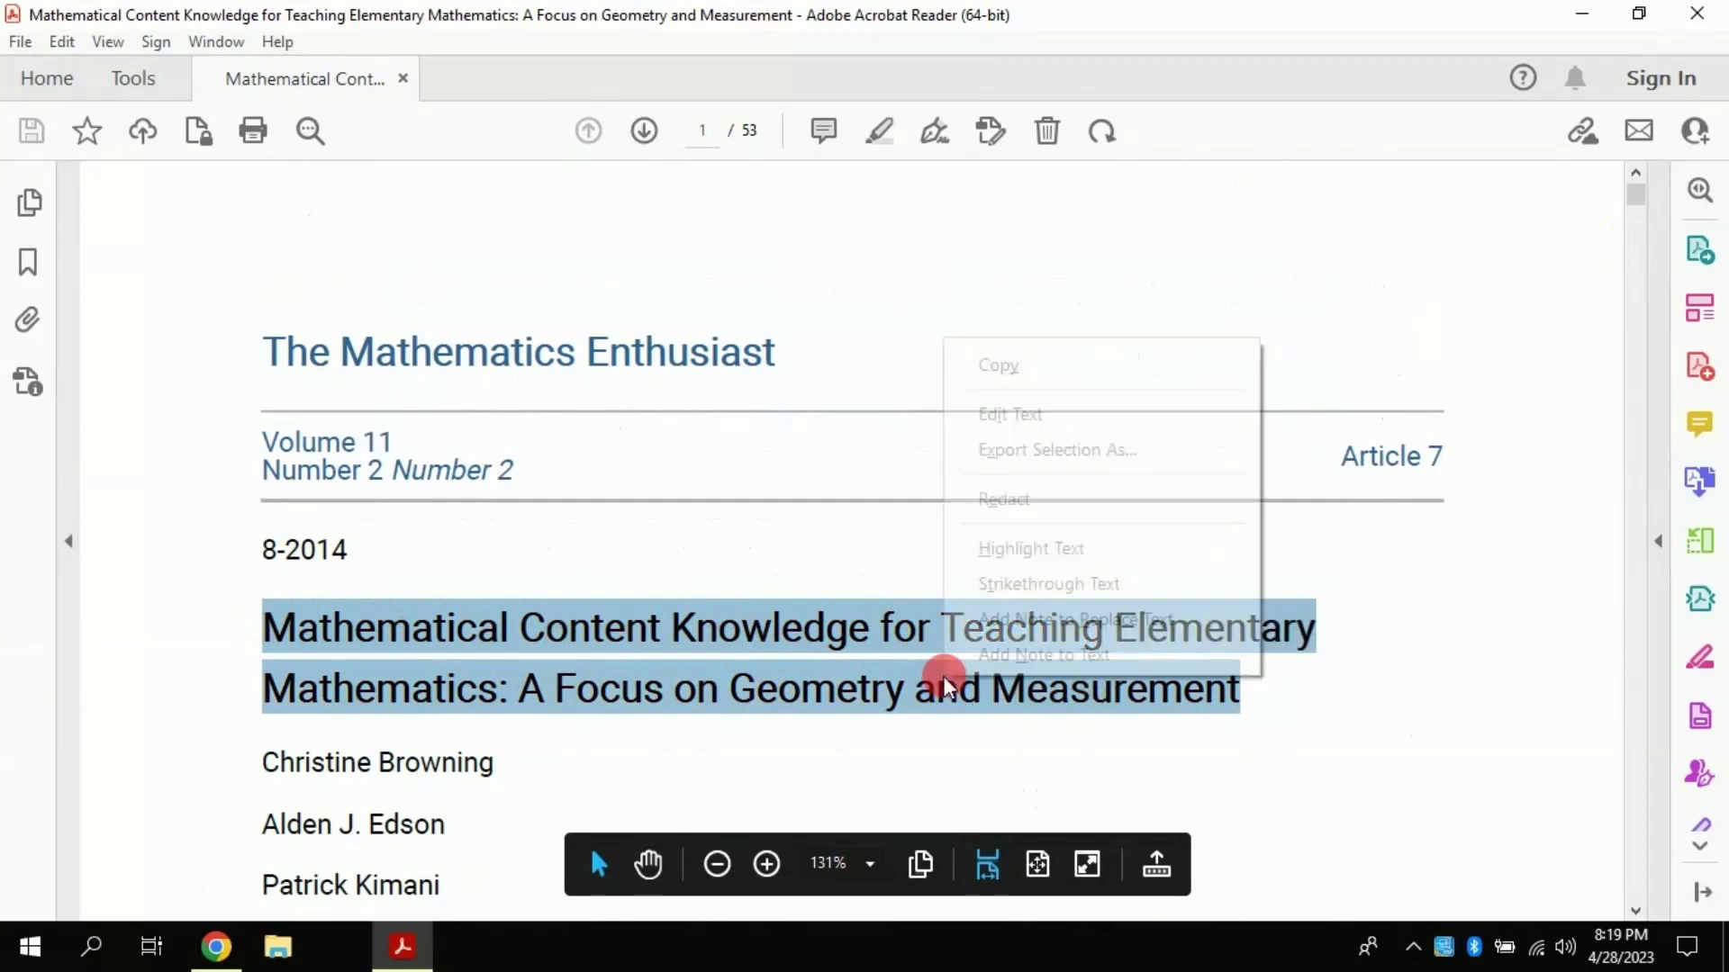
pyautogui.click(985, 365)
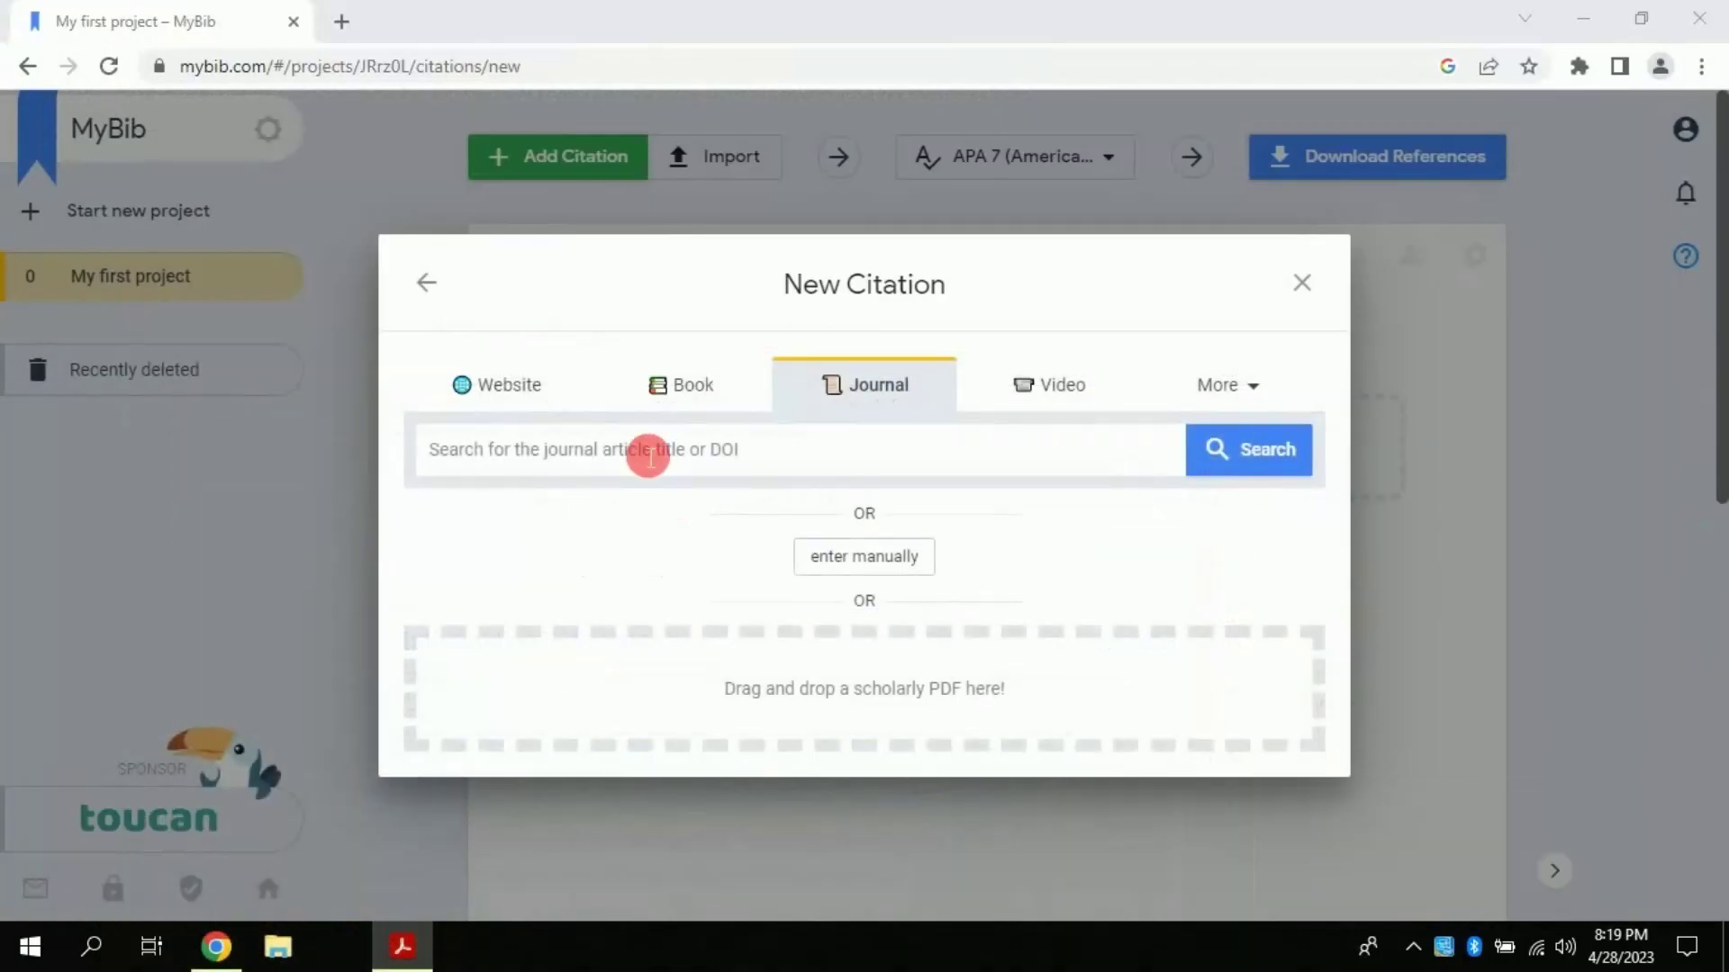
# Paste the copied article title into MyBib's journal search and run it
pyautogui.click(650, 455)
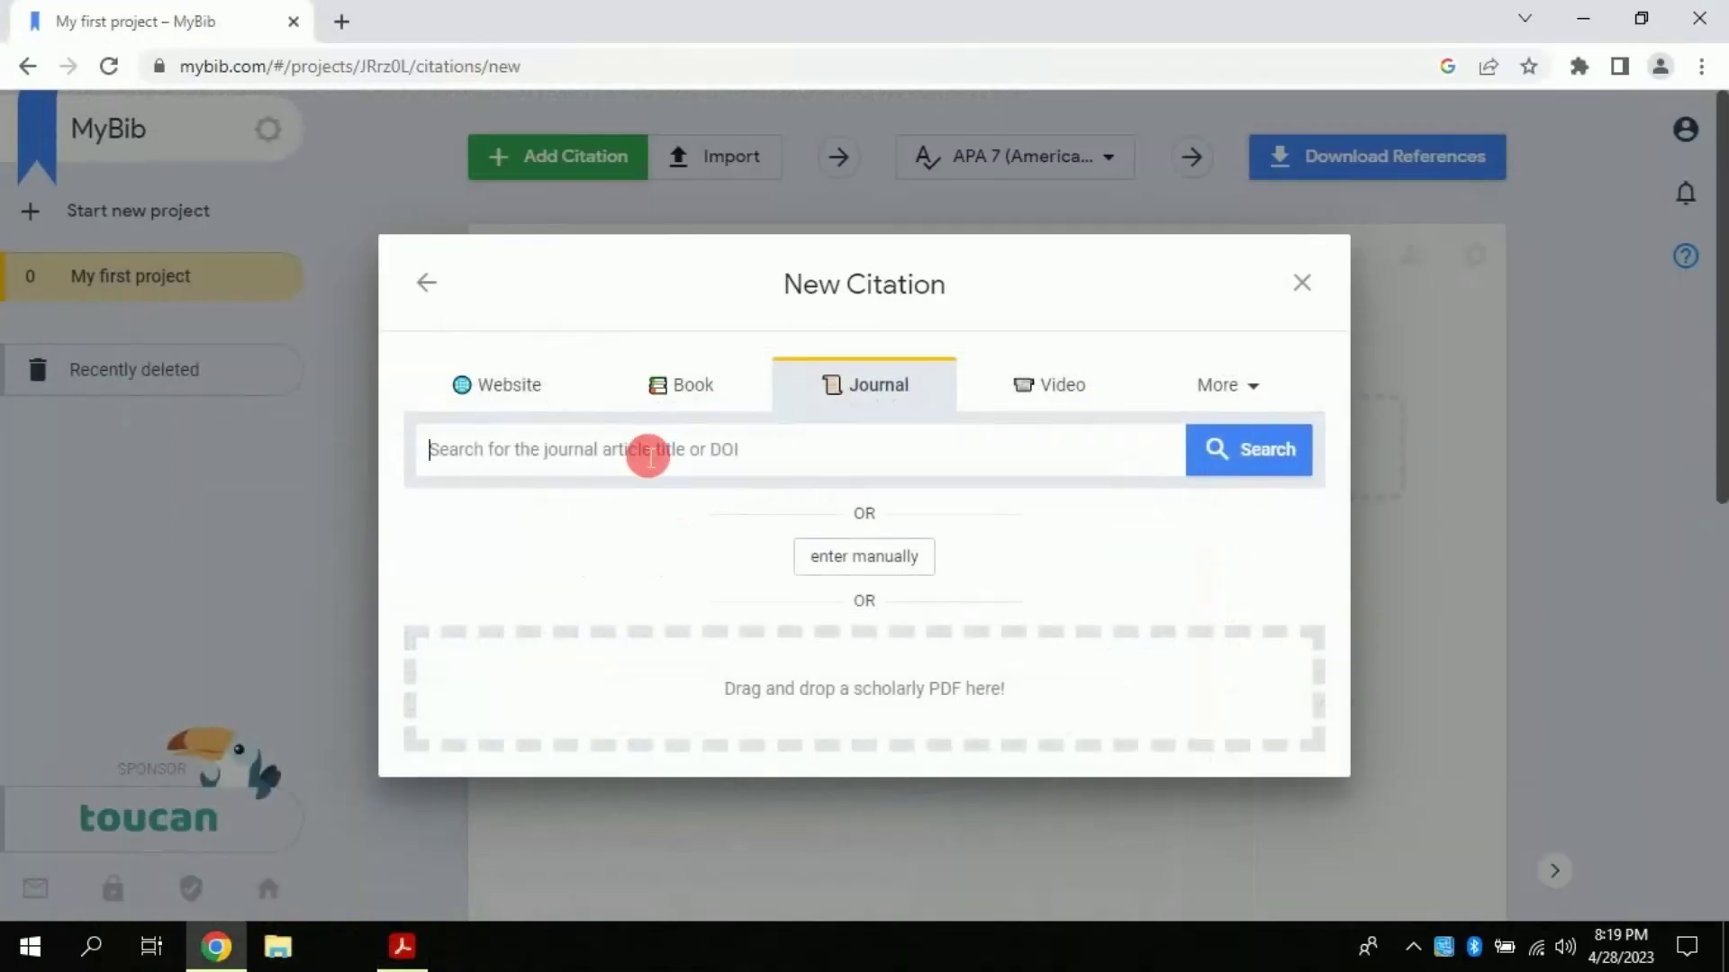
pyautogui.rightClick(650, 455)
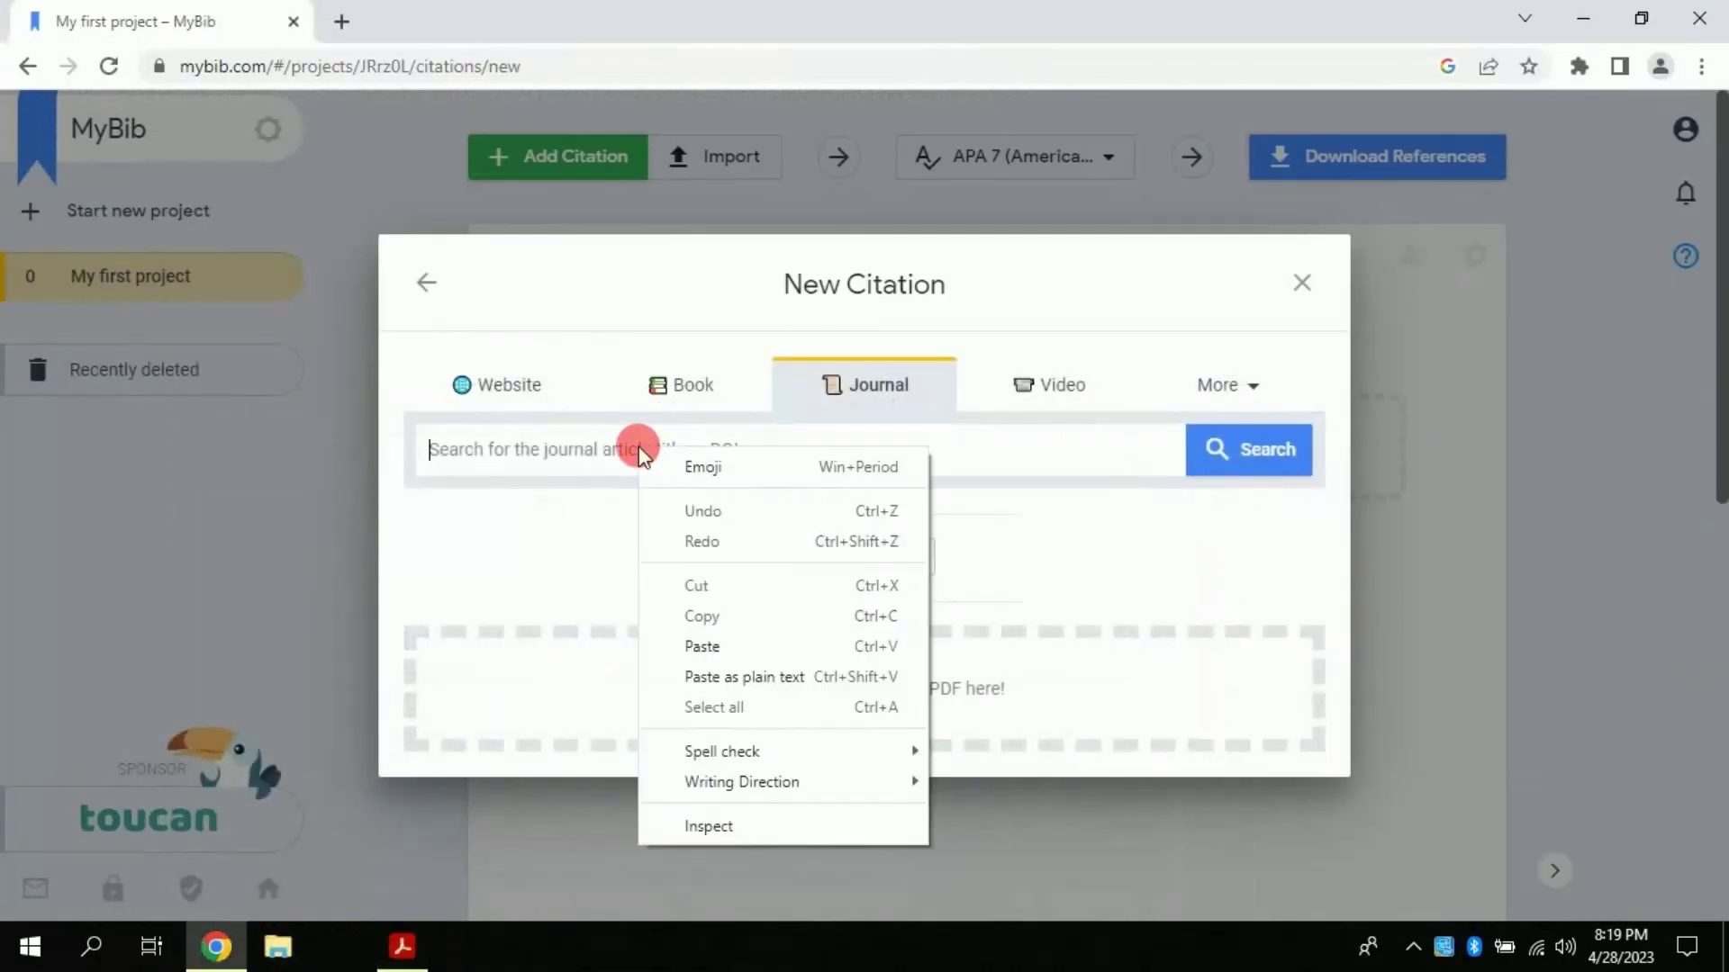
pyautogui.click(717, 647)
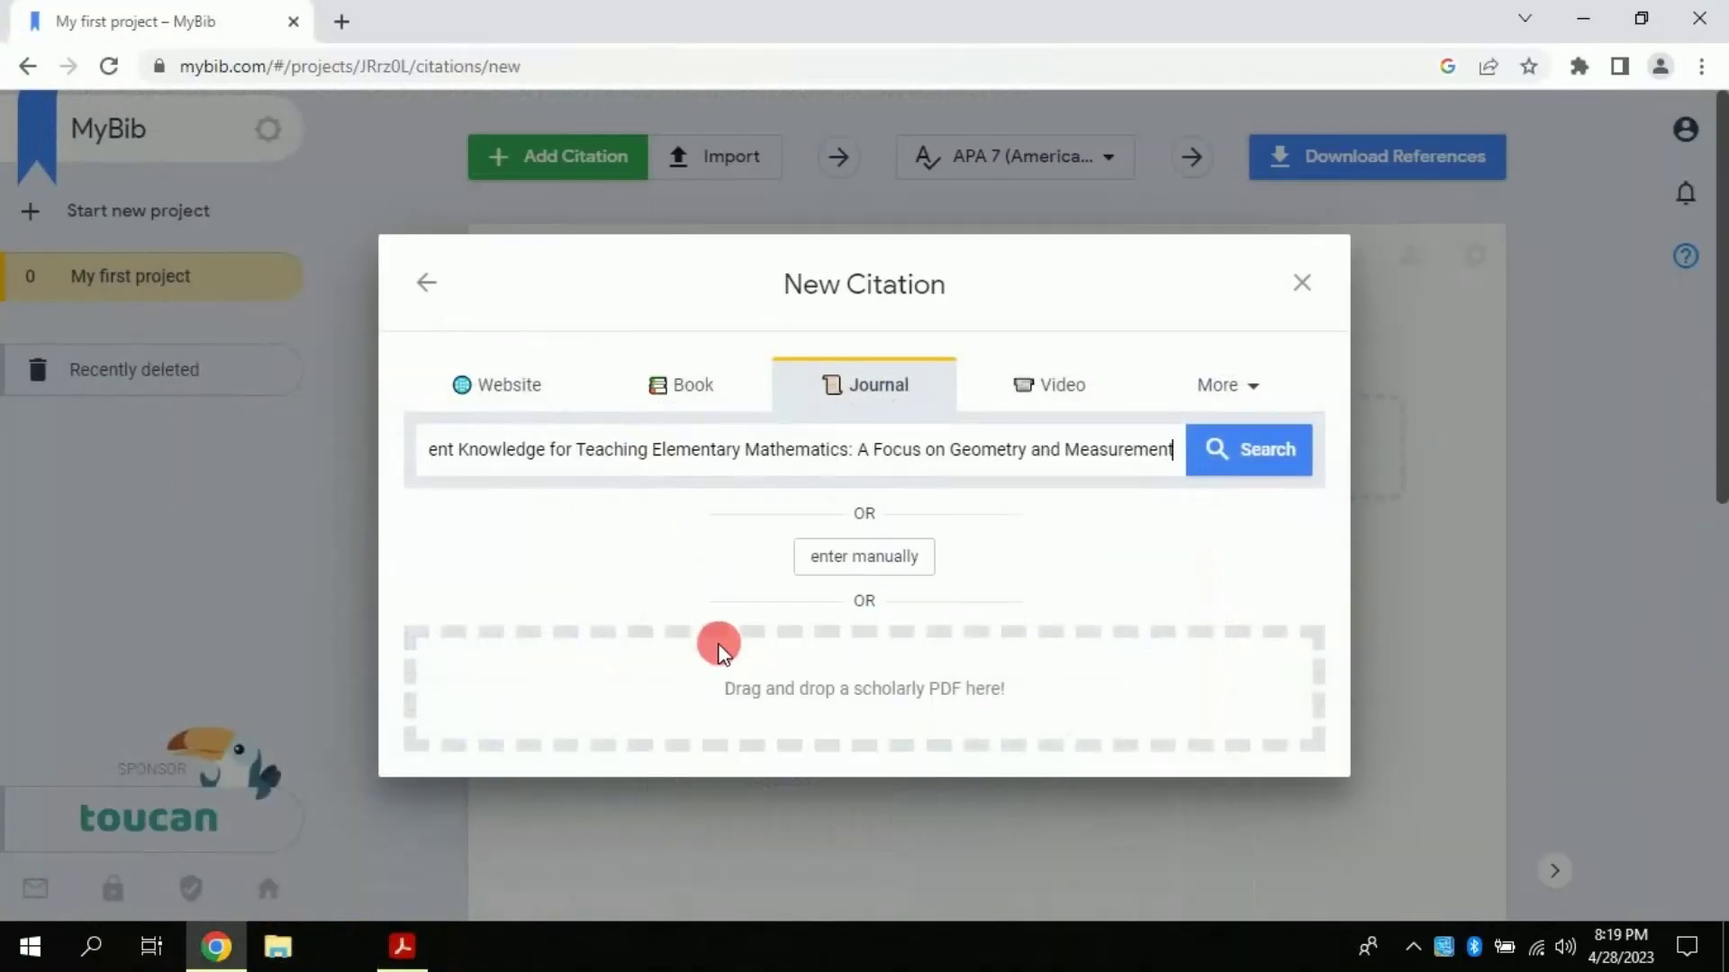
pyautogui.click(1226, 463)
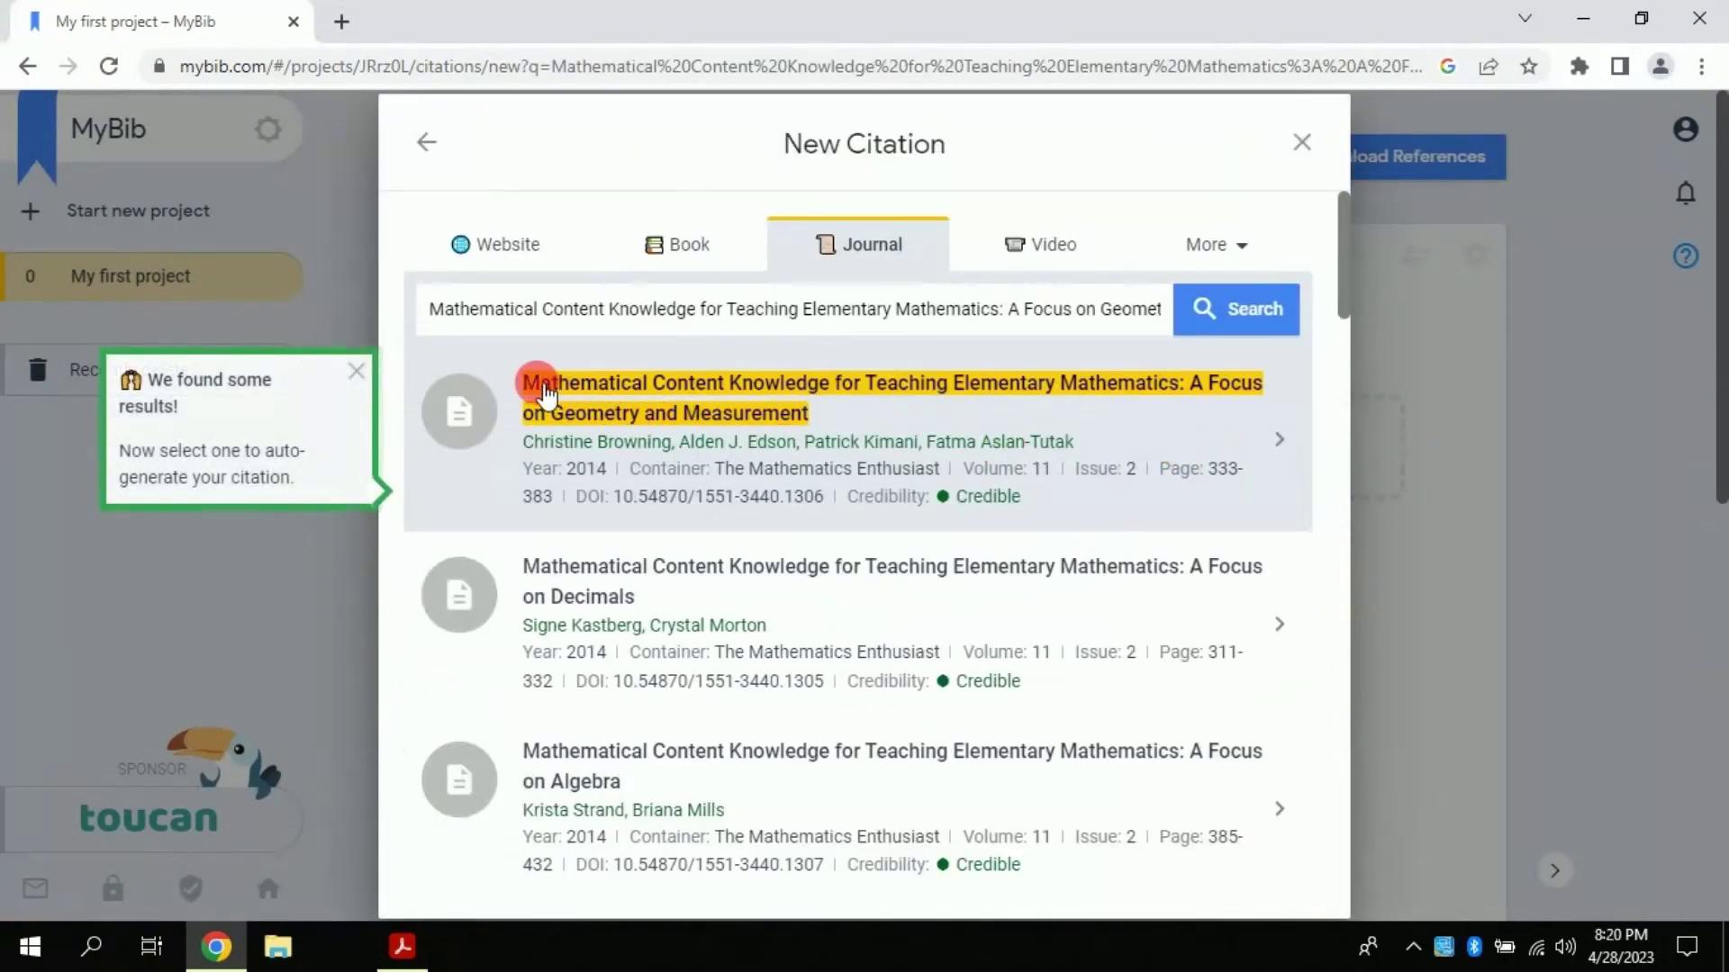
# Pick the matching Geometry and Measurement article after checking the PDF, review its details, and save
pyautogui.click(402, 947)
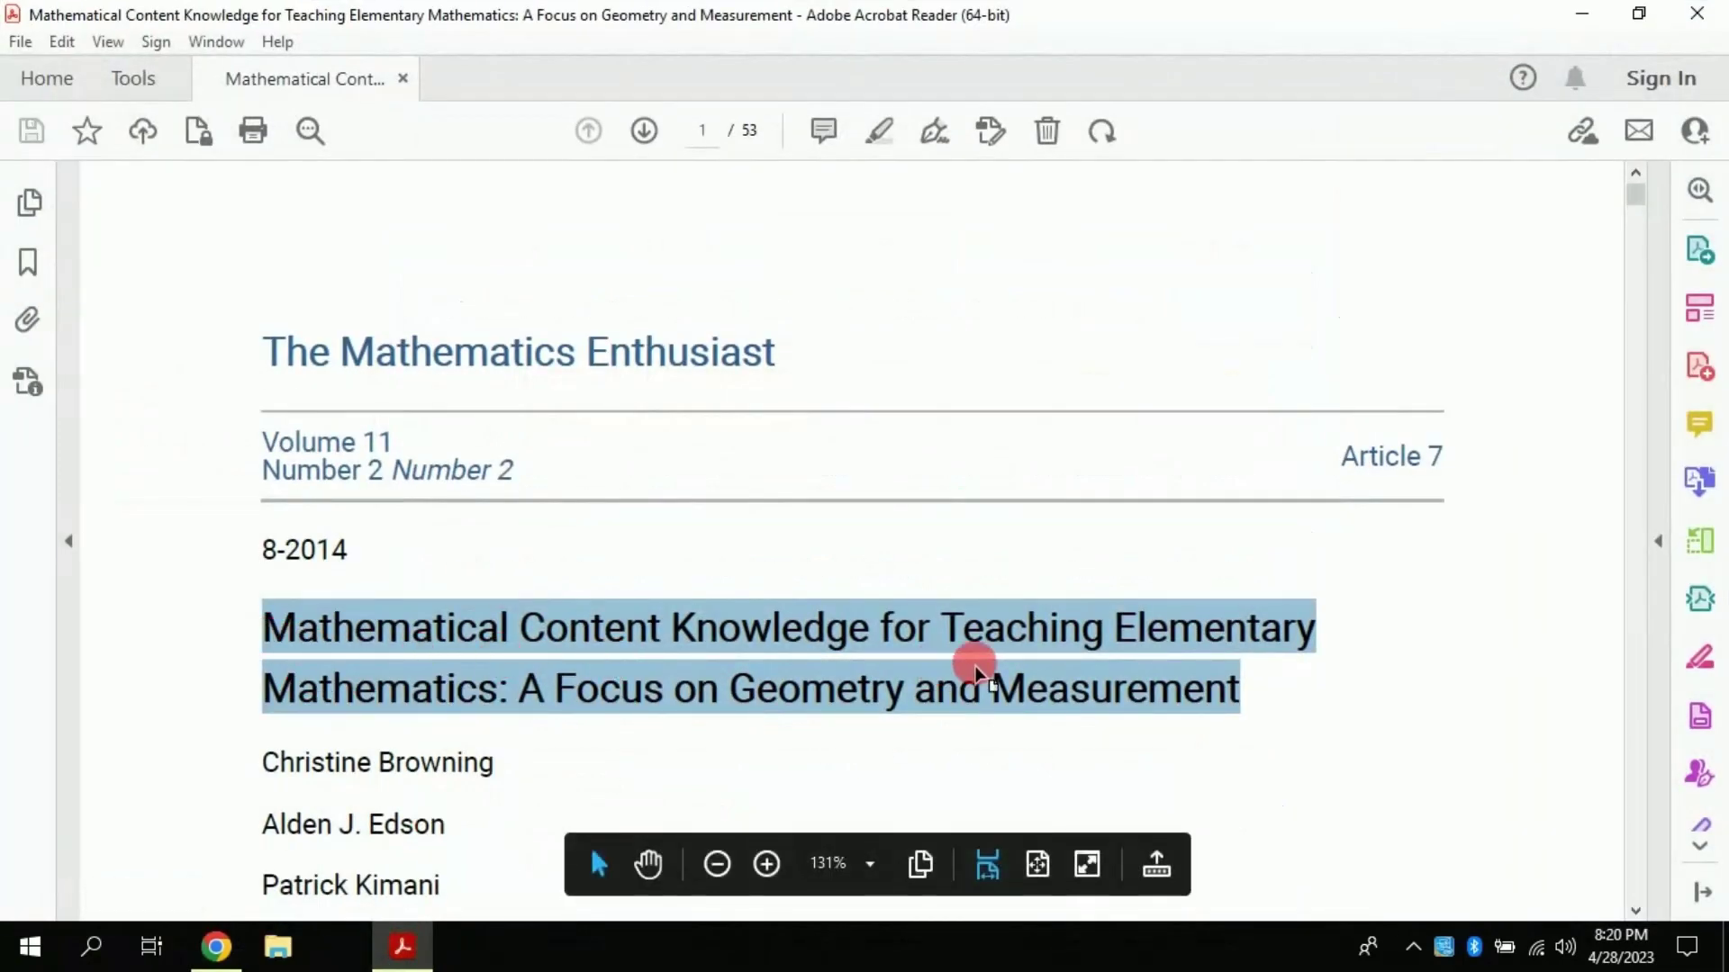
pyautogui.click(402, 955)
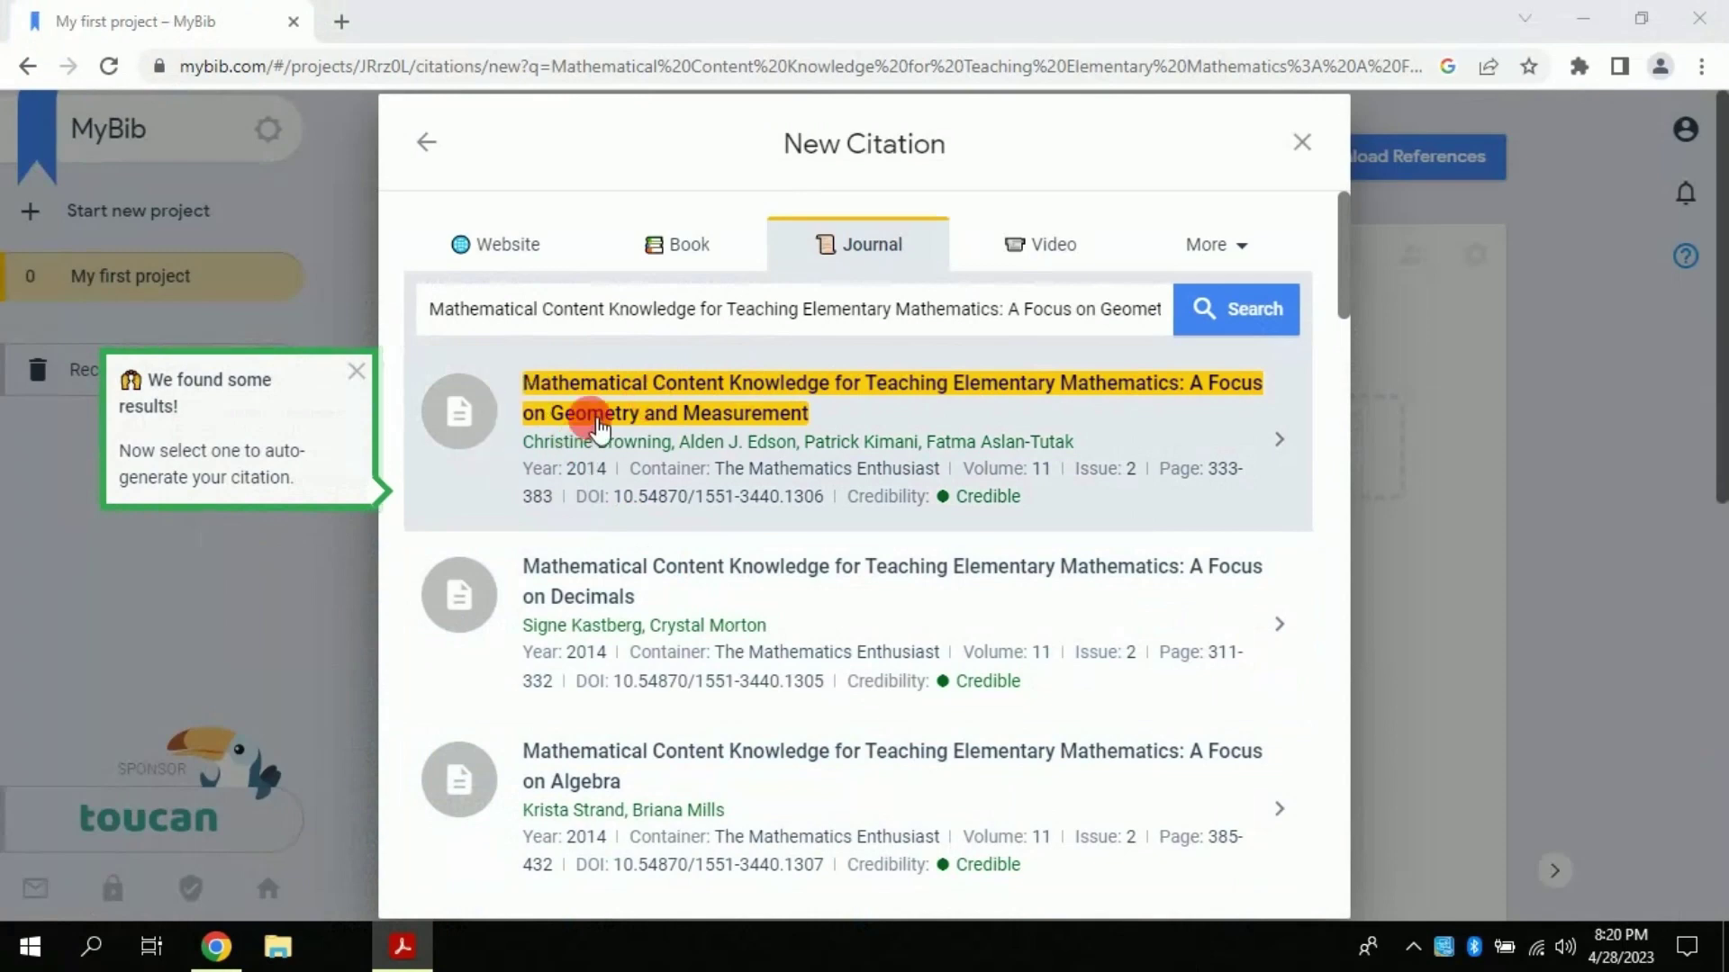
pyautogui.click(466, 427)
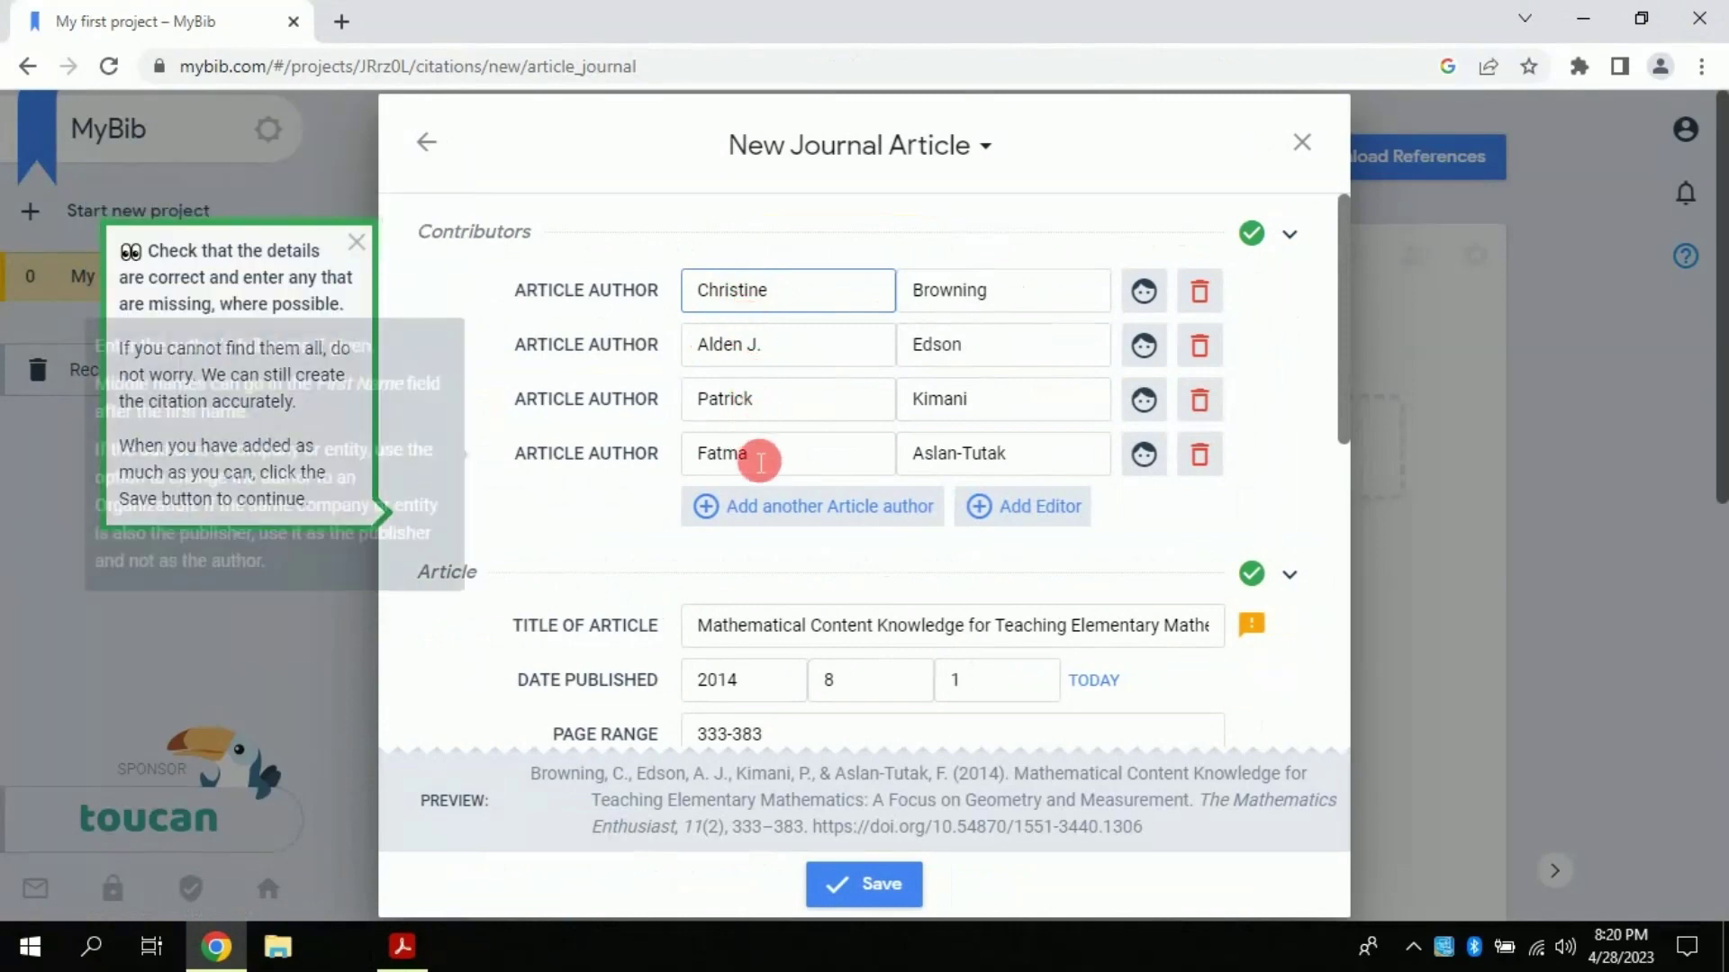
pyautogui.moveTo(1343, 386); pyautogui.dragTo(1344, 552)
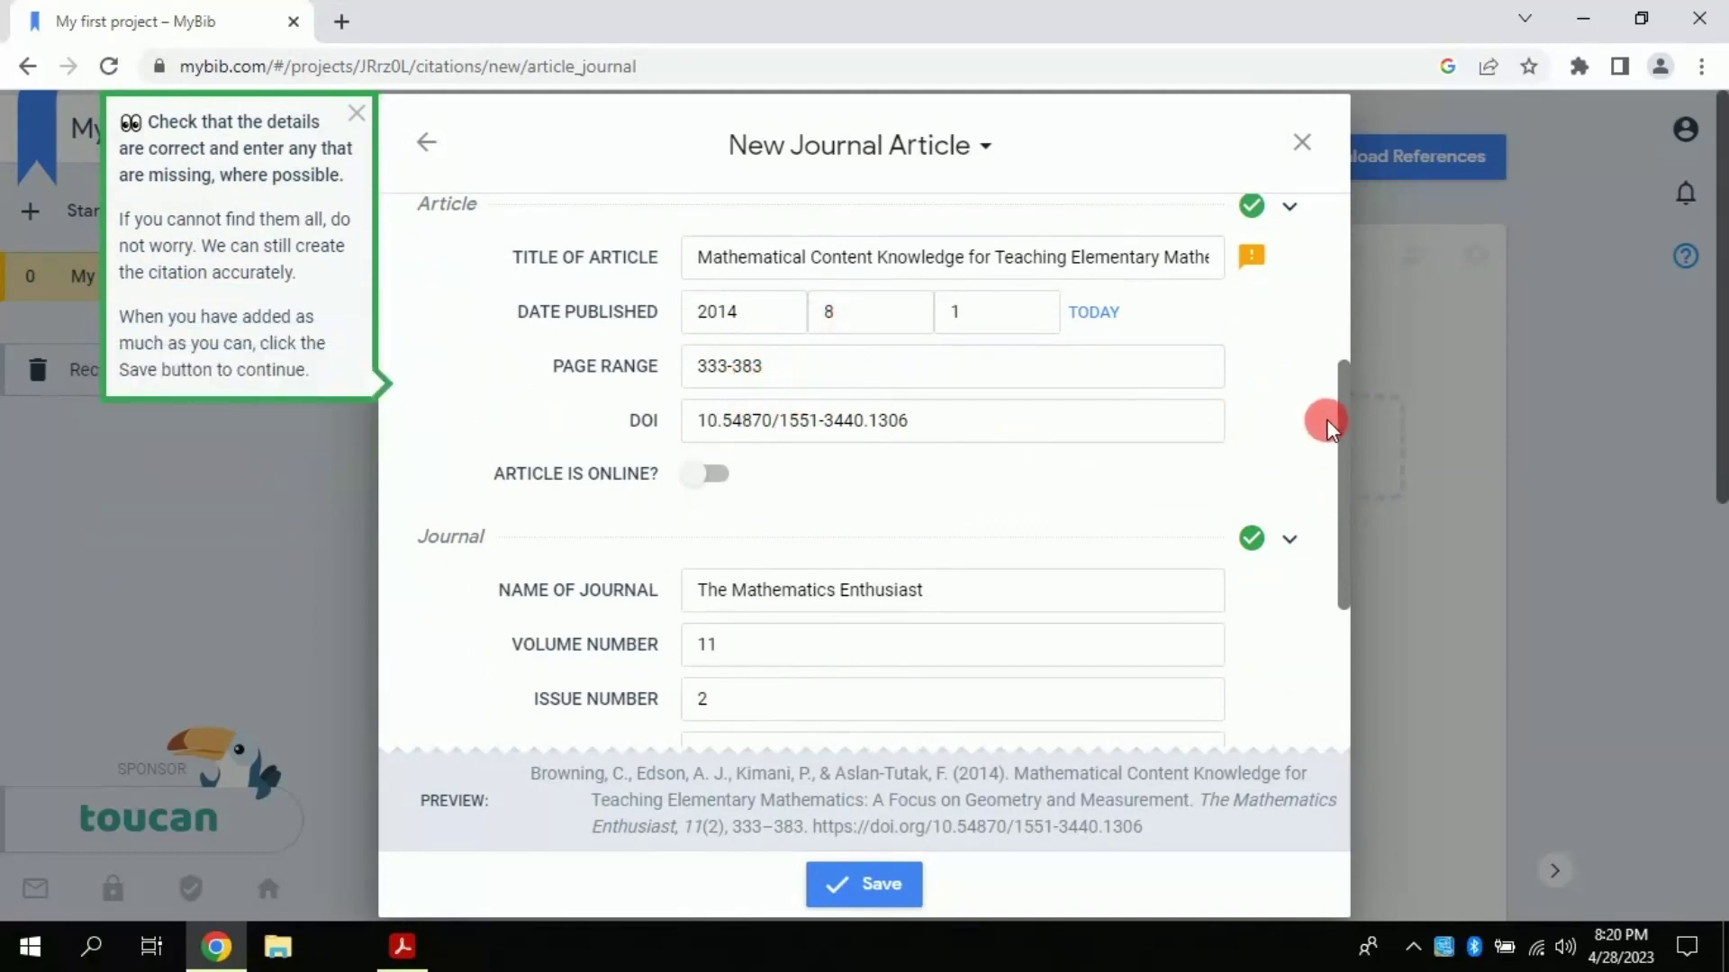
pyautogui.moveTo(1342, 420); pyautogui.dragTo(1342, 540)
pyautogui.click(855, 887)
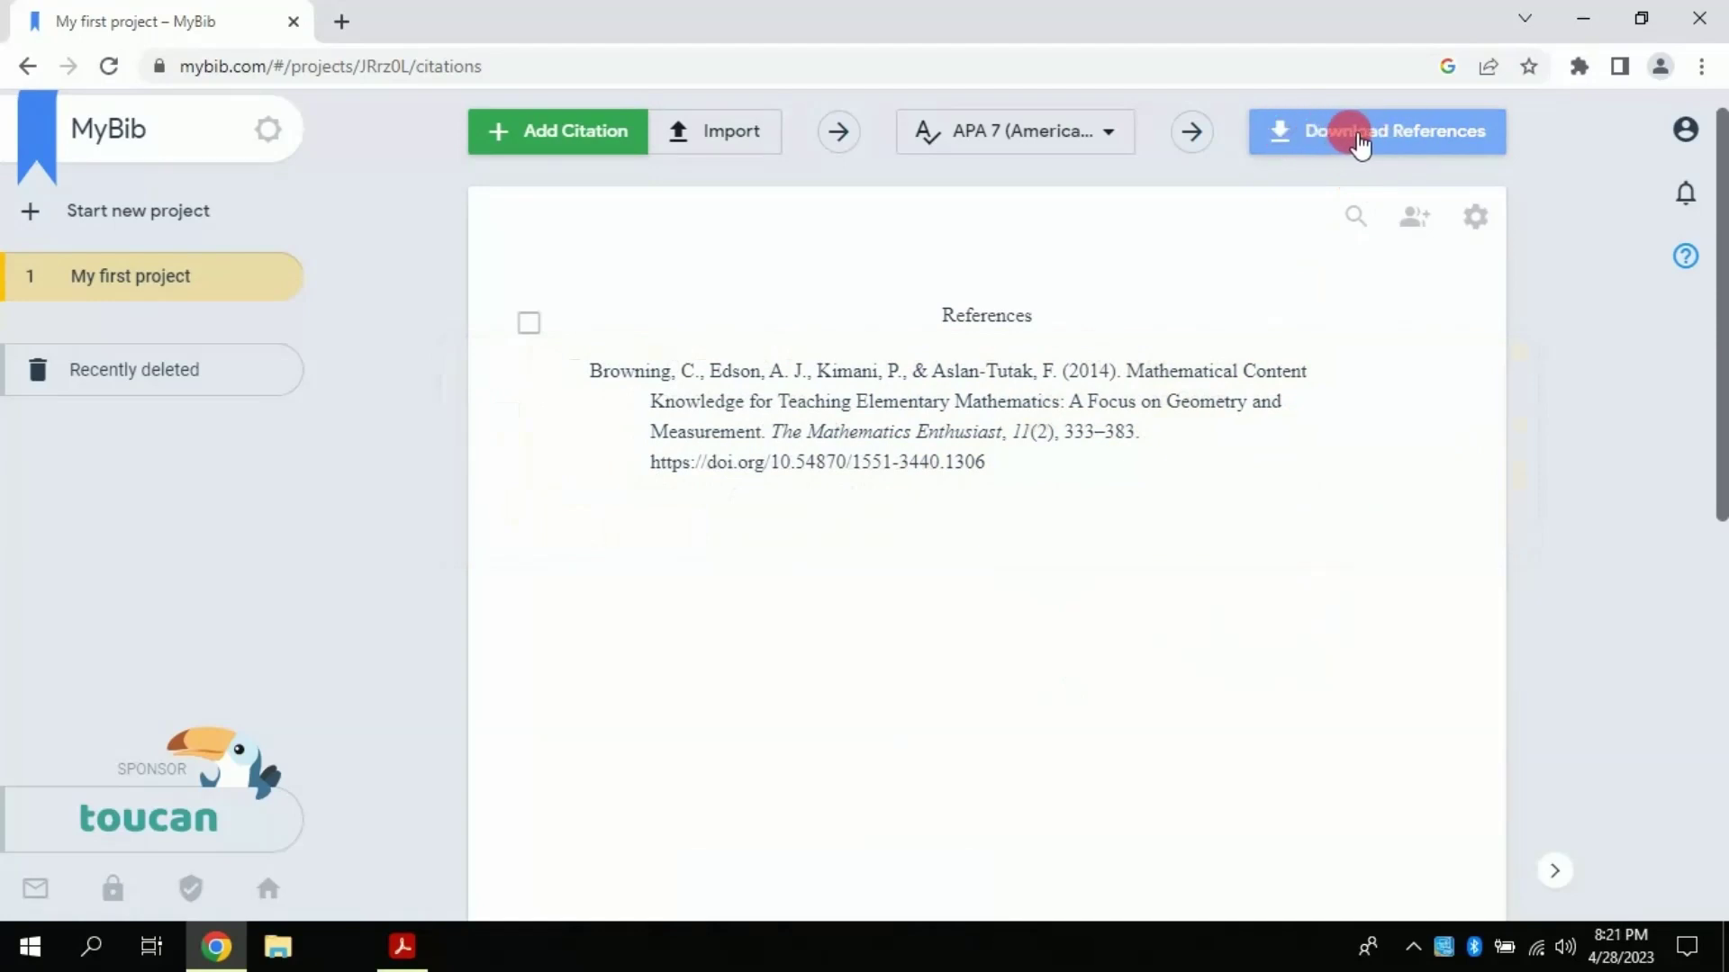
# Download the references as a Word file and open 'My first project (1).rtf'
pyautogui.click(1348, 133)
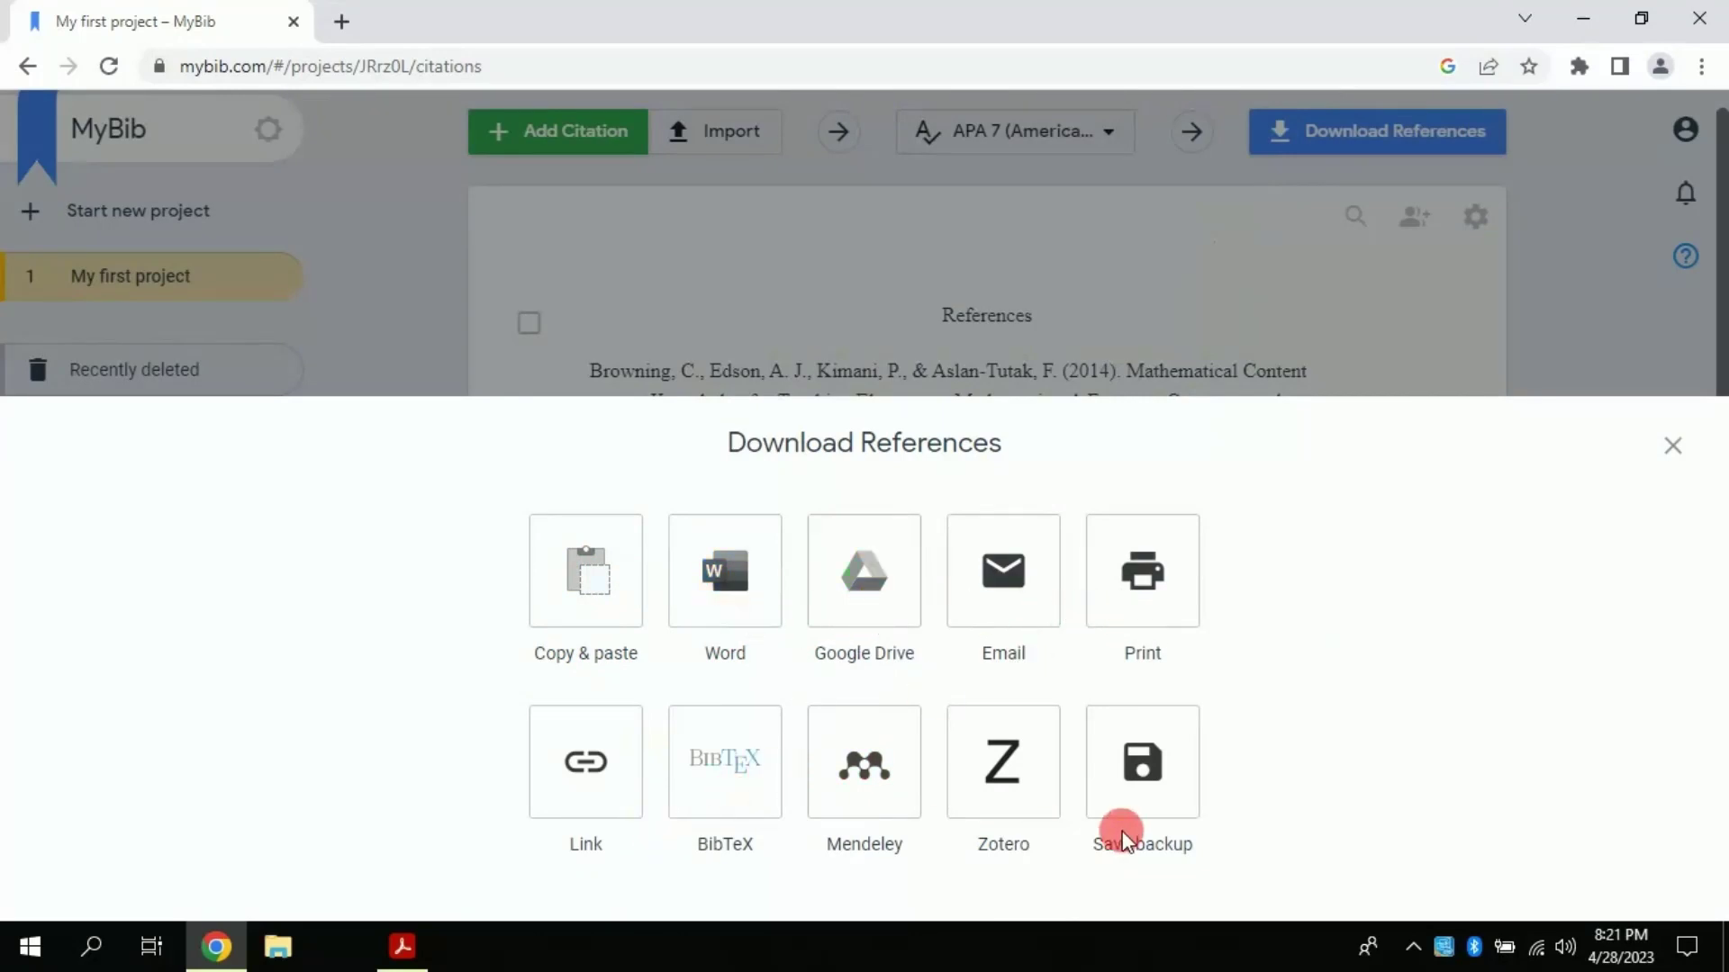
pyautogui.click(746, 590)
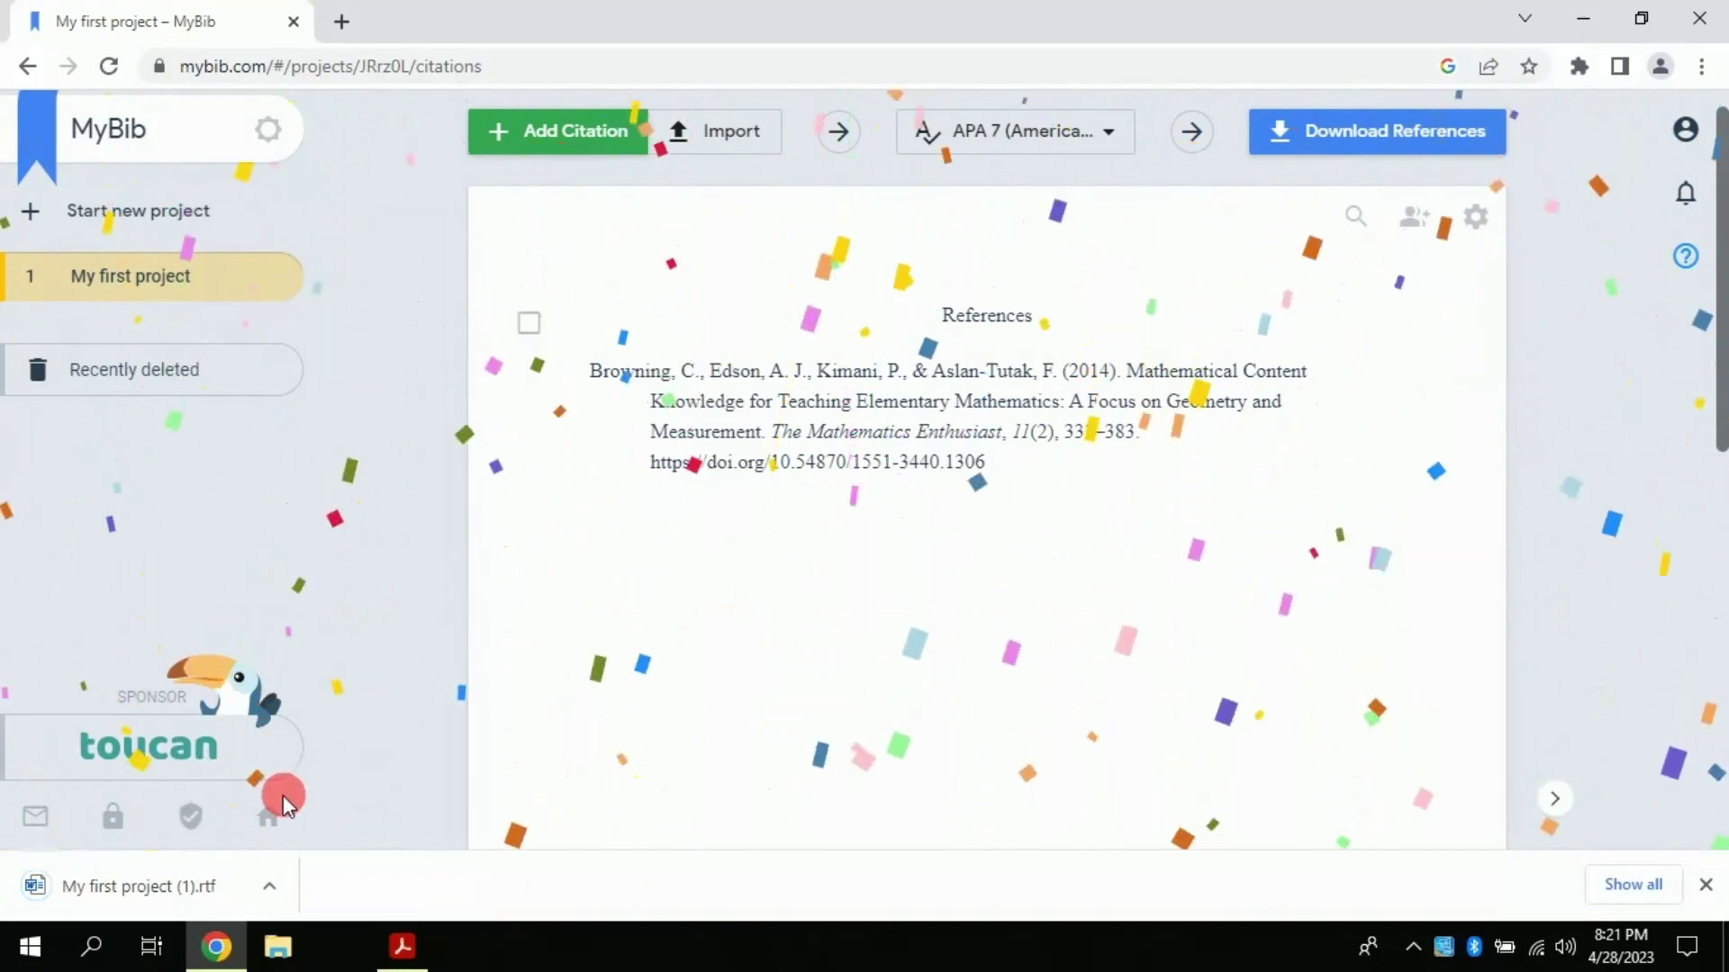
pyautogui.click(106, 889)
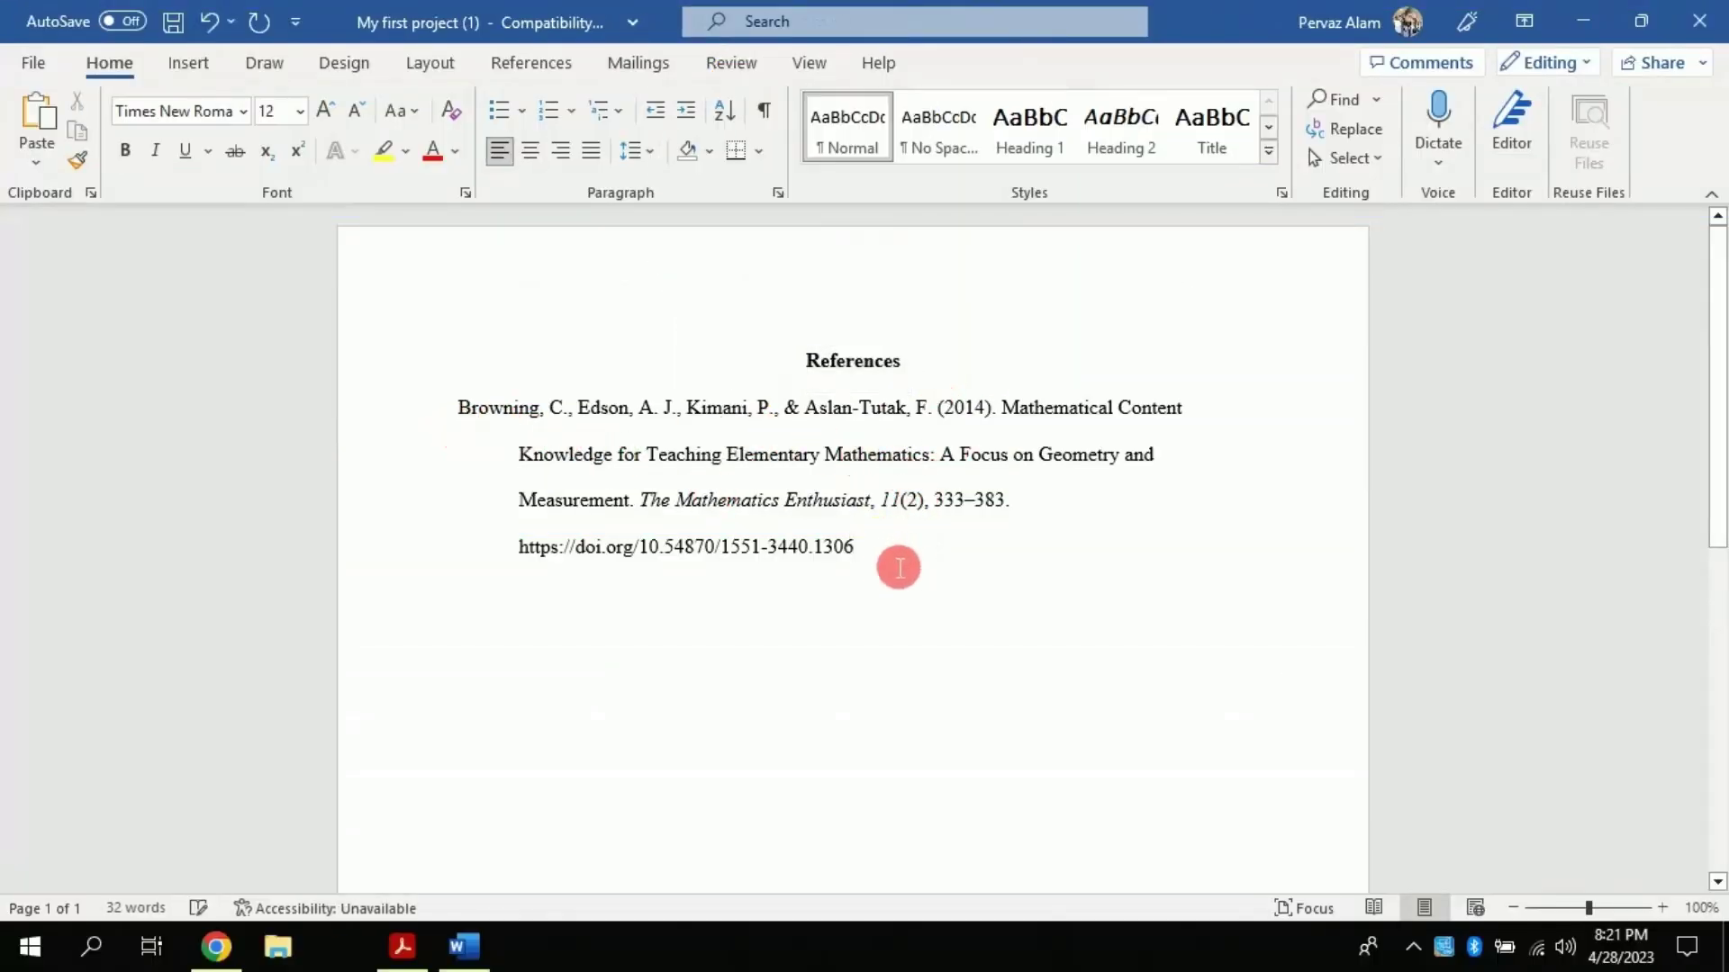
# Select the Browning reference and the References heading in Word
pyautogui.moveTo(860, 551)
pyautogui.mouseDown()
pyautogui.moveTo(552, 410)
pyautogui.moveTo(467, 413)
pyautogui.mouseUp()
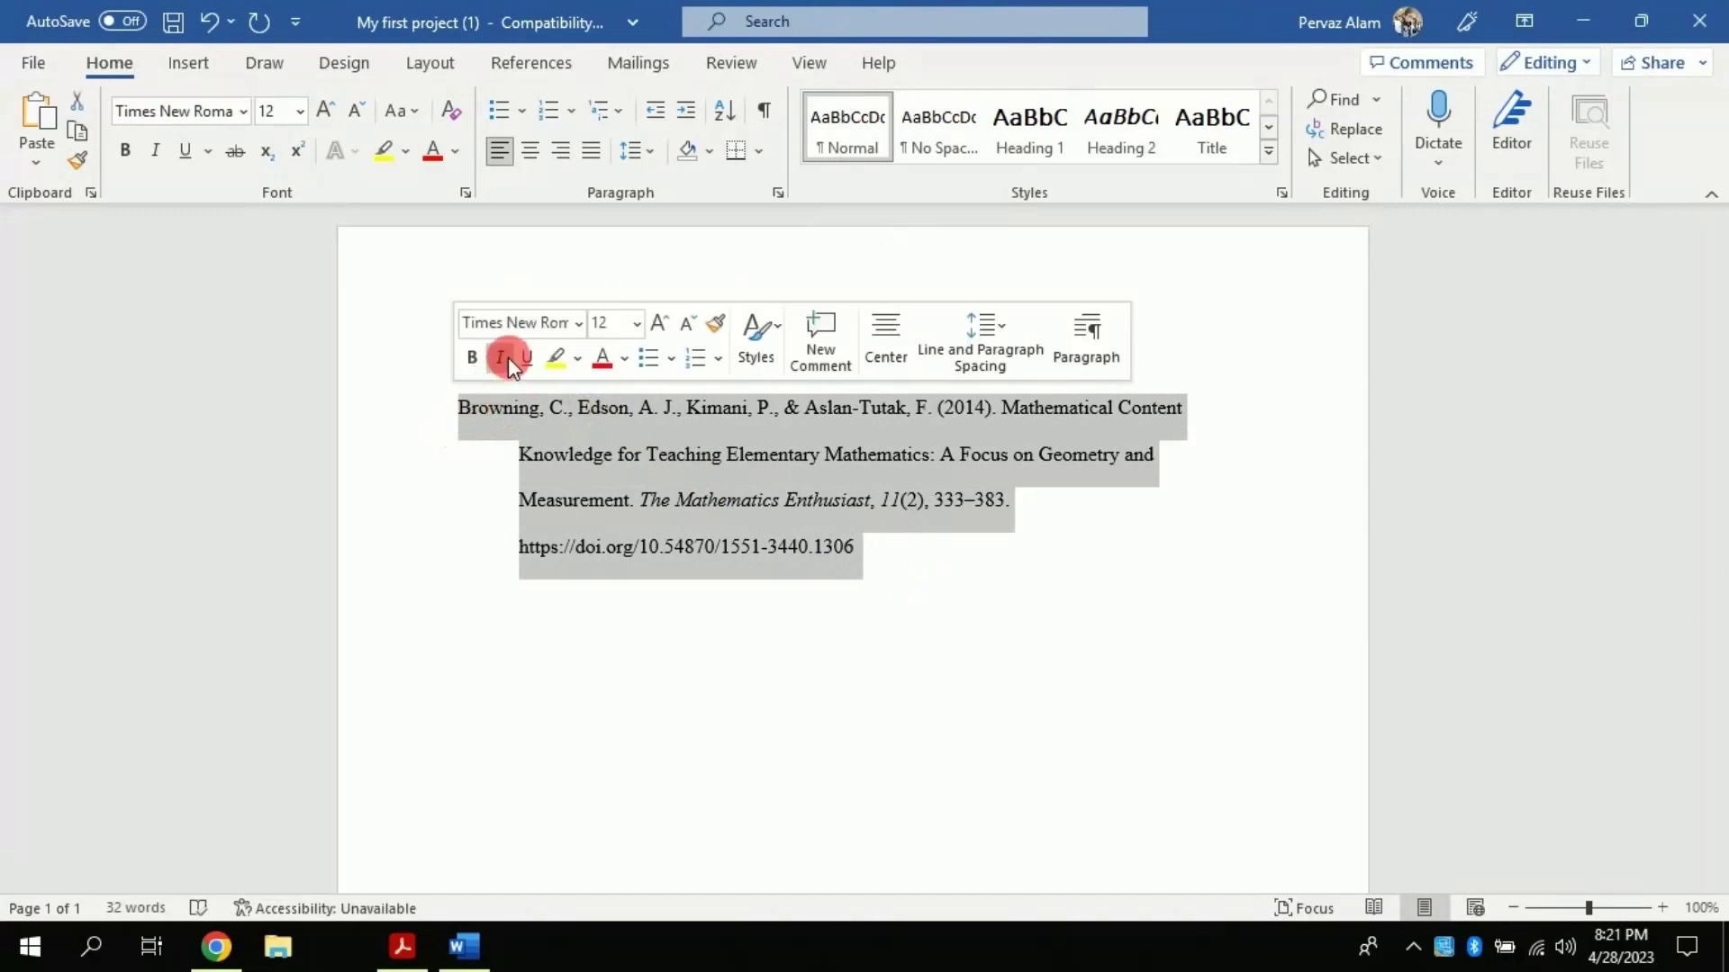
pyautogui.click(432, 370)
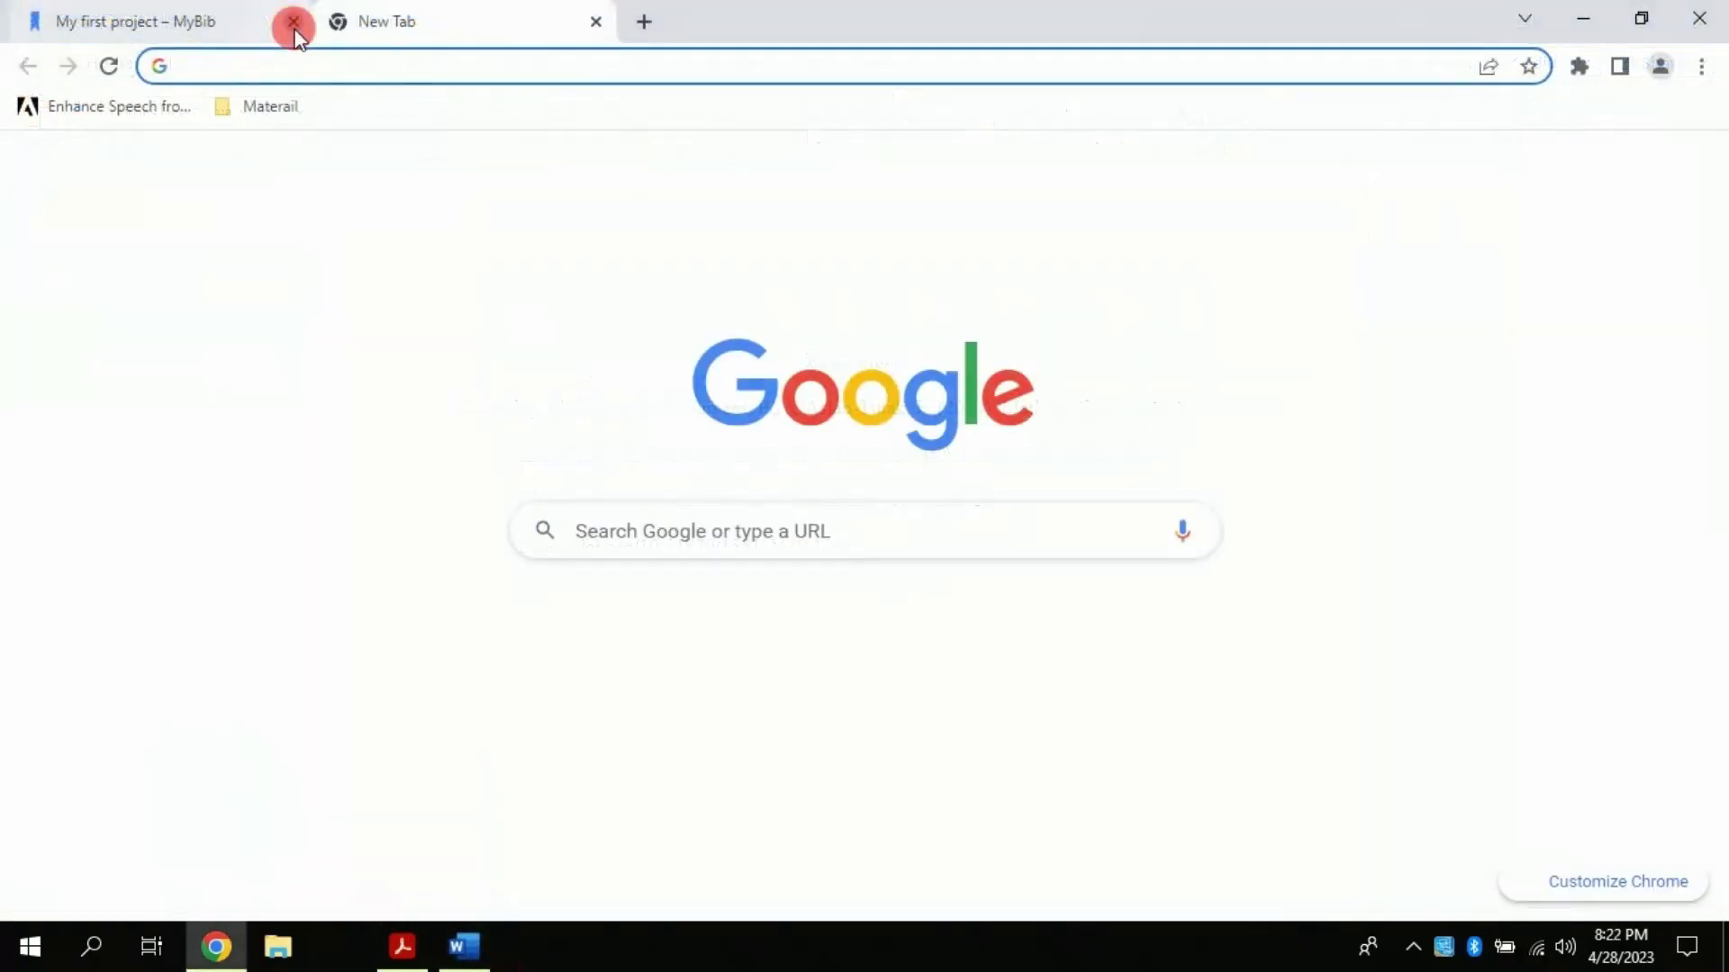
# Close the MyBib tab and search Google for the MyBib Chrome extension
pyautogui.click(296, 22)
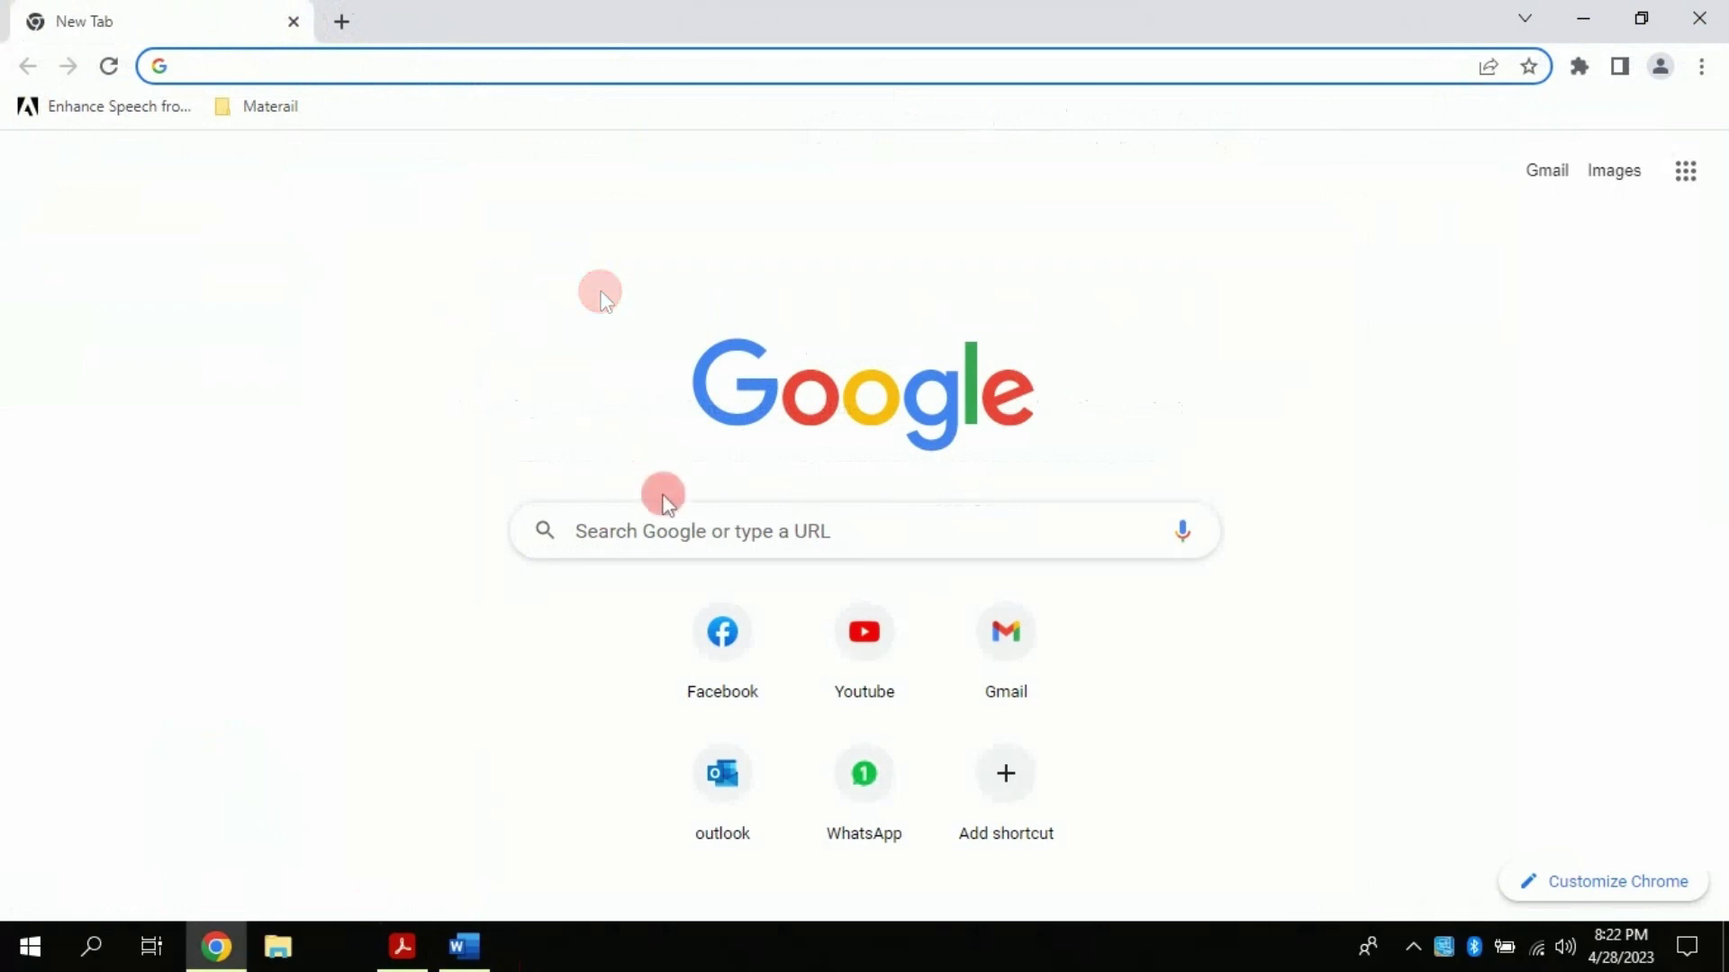
pyautogui.click(657, 534)
pyautogui.write('my bib')
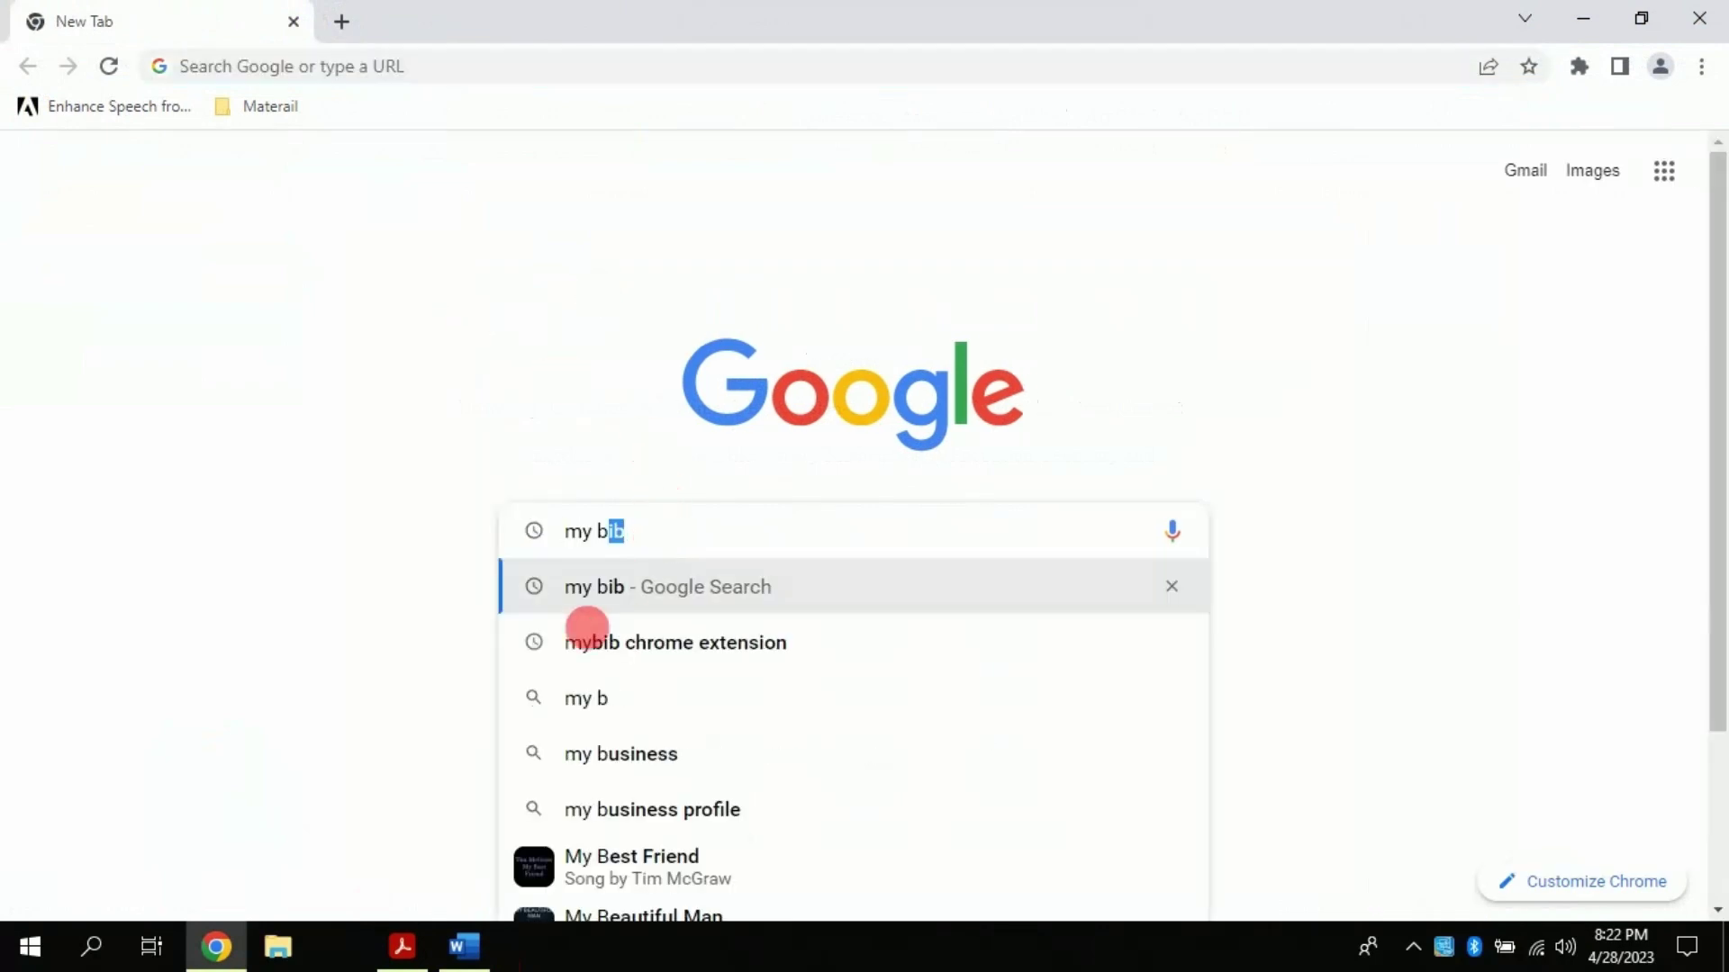
pyautogui.click(627, 653)
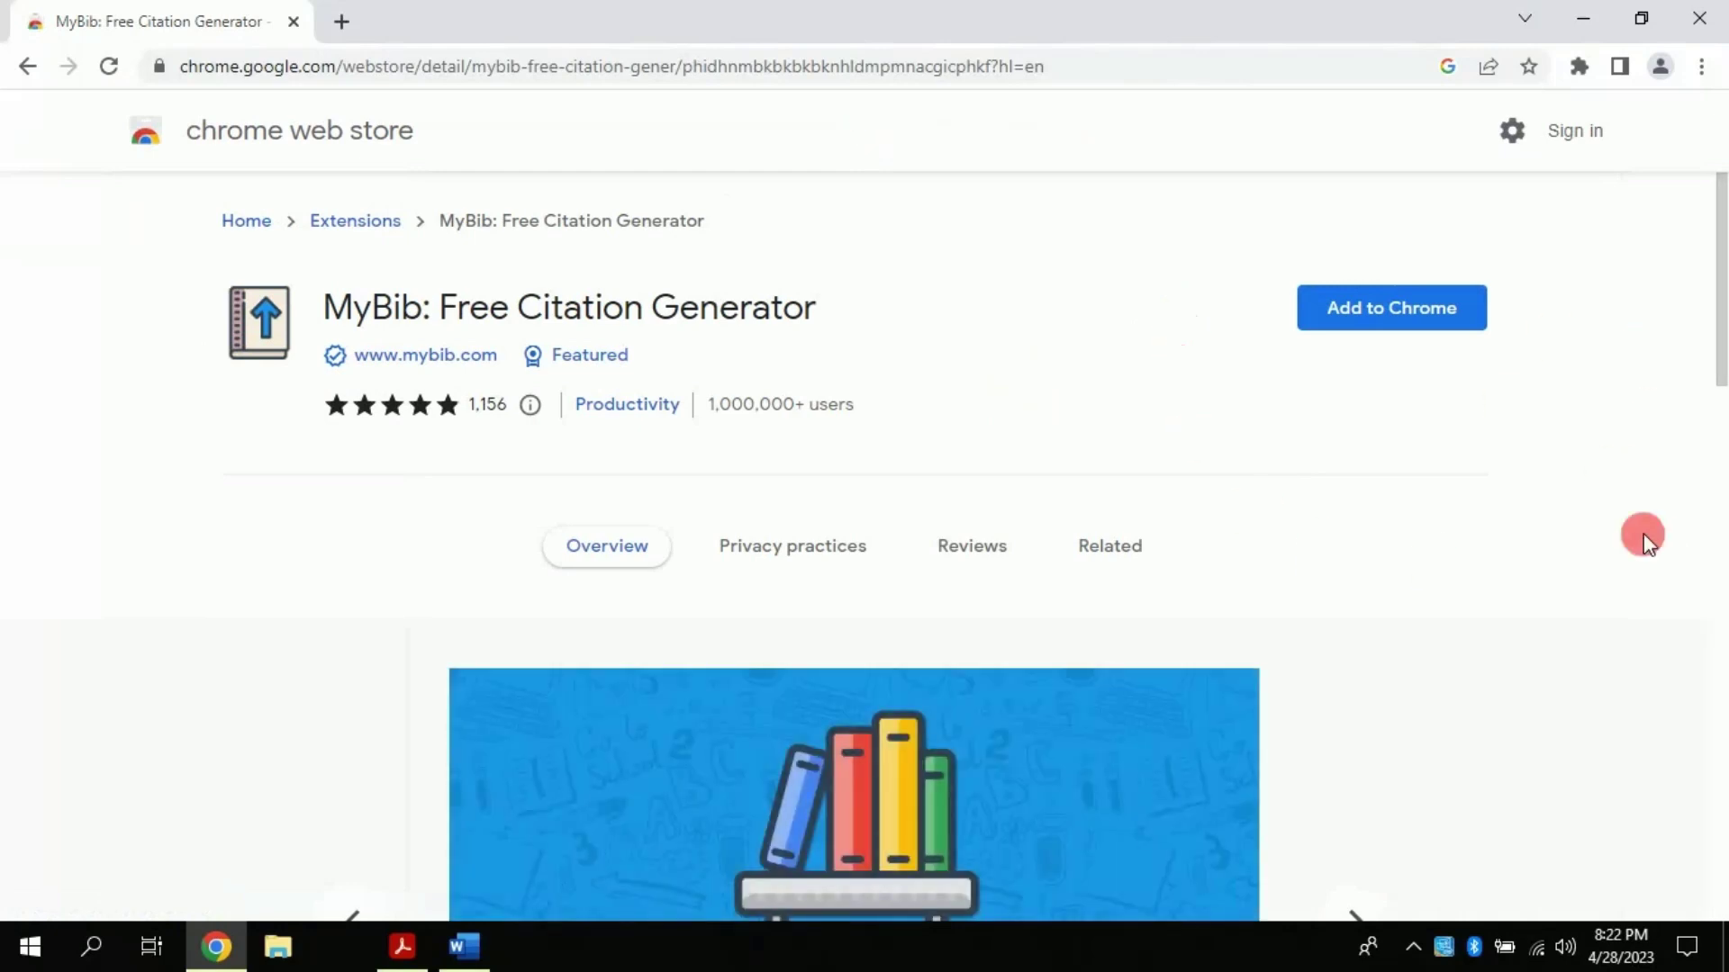
# Add the MyBib: Free Citation Generator extension to Chrome and check the extensions list
pyautogui.click(1396, 334)
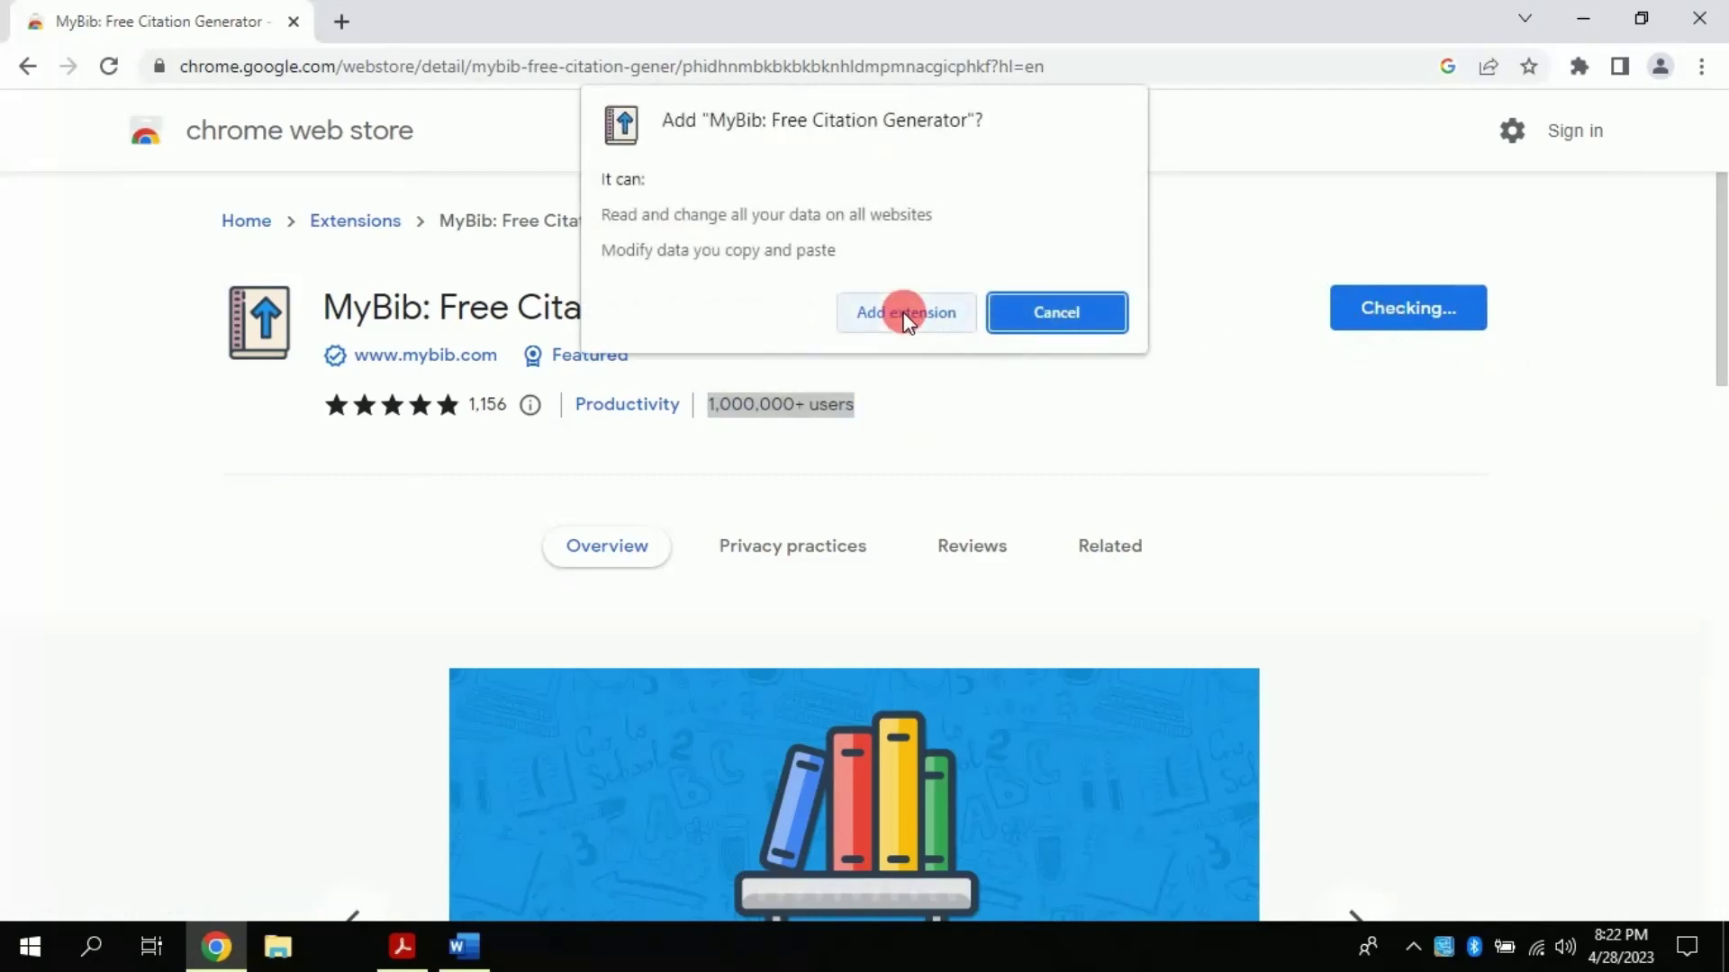
pyautogui.click(906, 315)
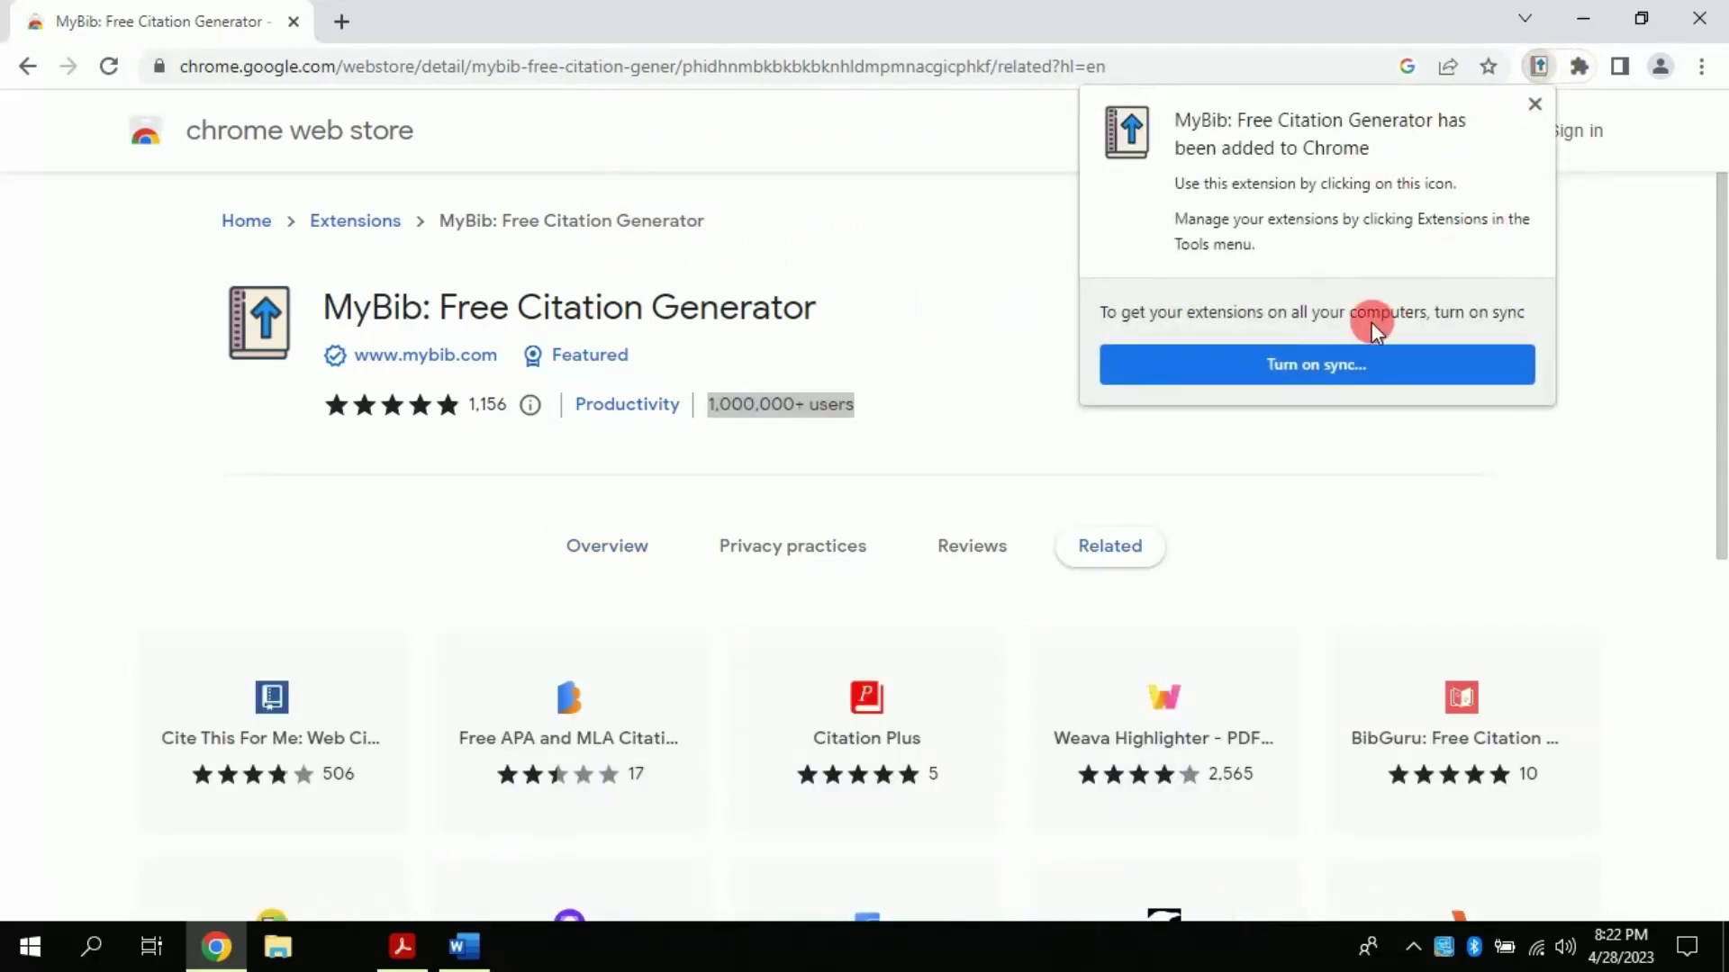
pyautogui.click(1534, 105)
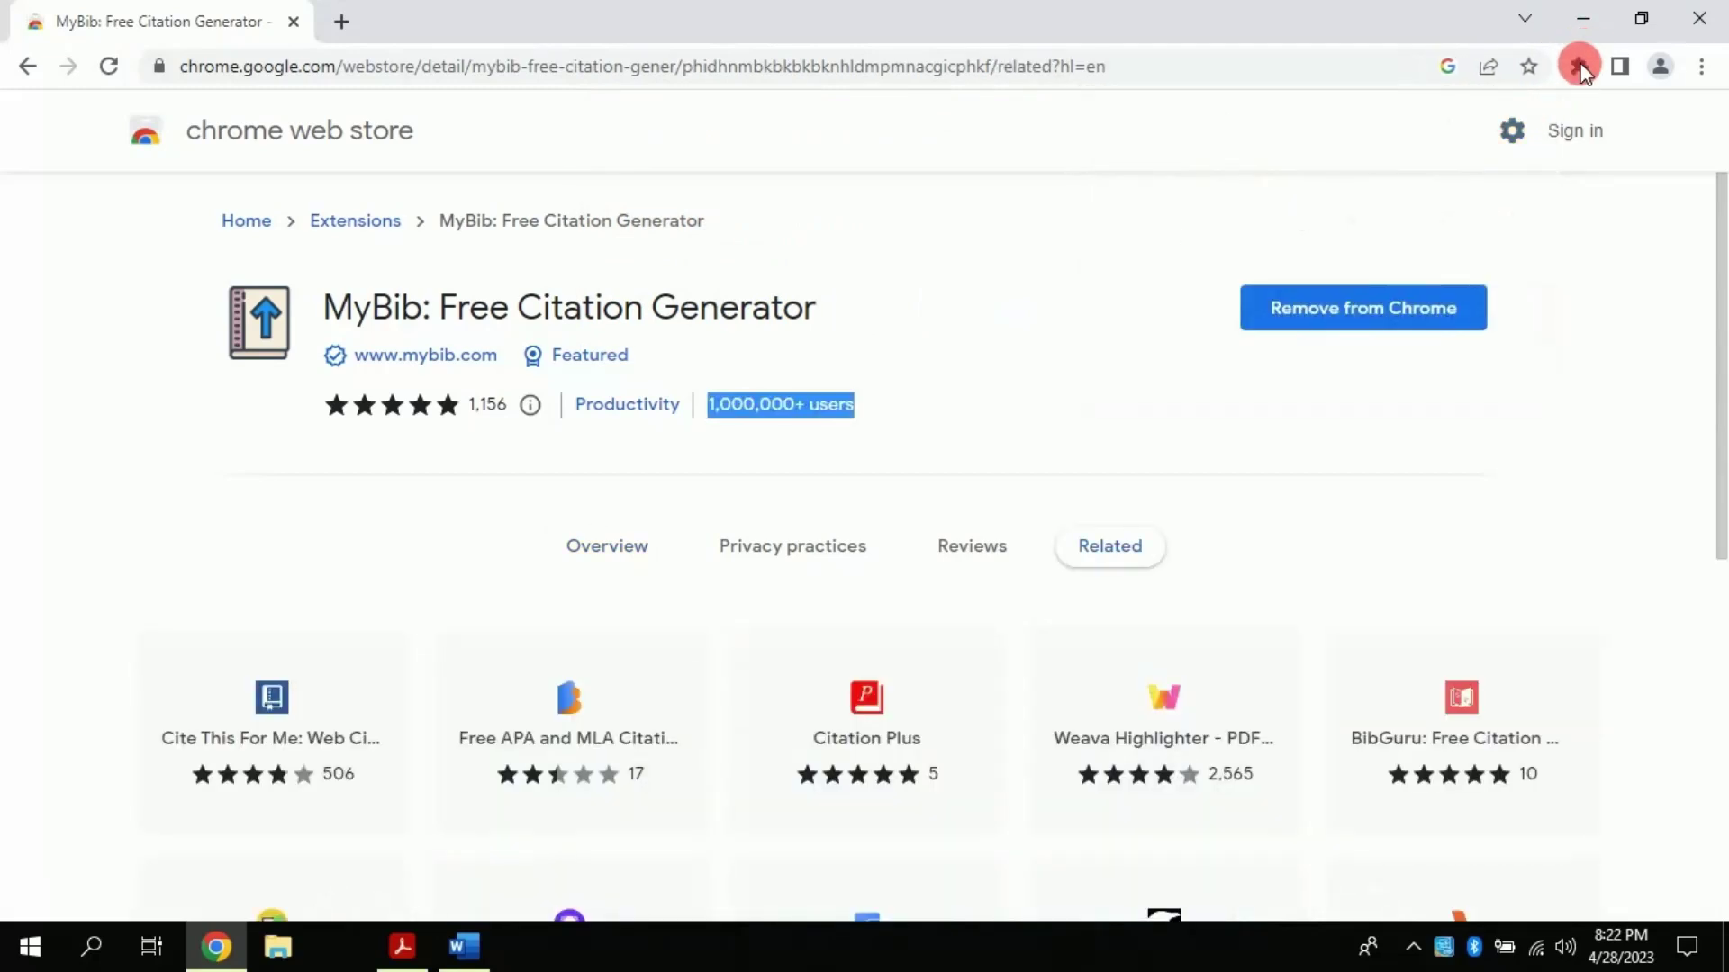
pyautogui.click(1580, 65)
# Search 'faith and mathematics dawn news' and open Dawn's 'Faith & mathematics' article
pyautogui.write('faith and')
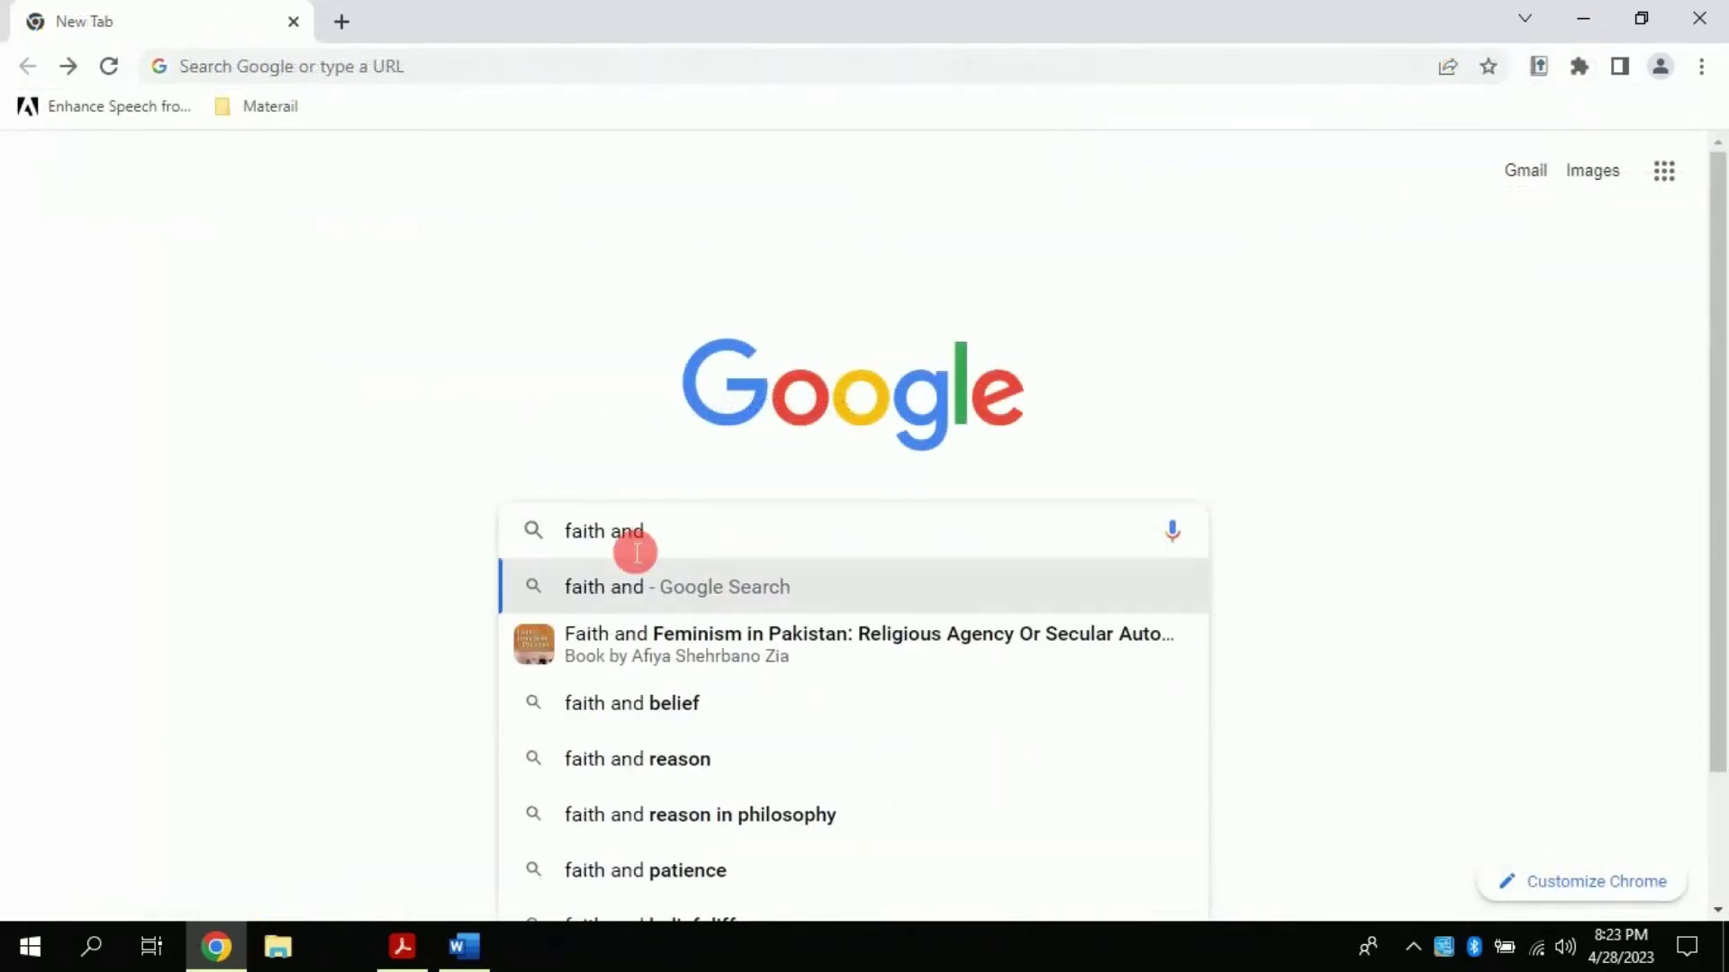
pyautogui.write(' mat')
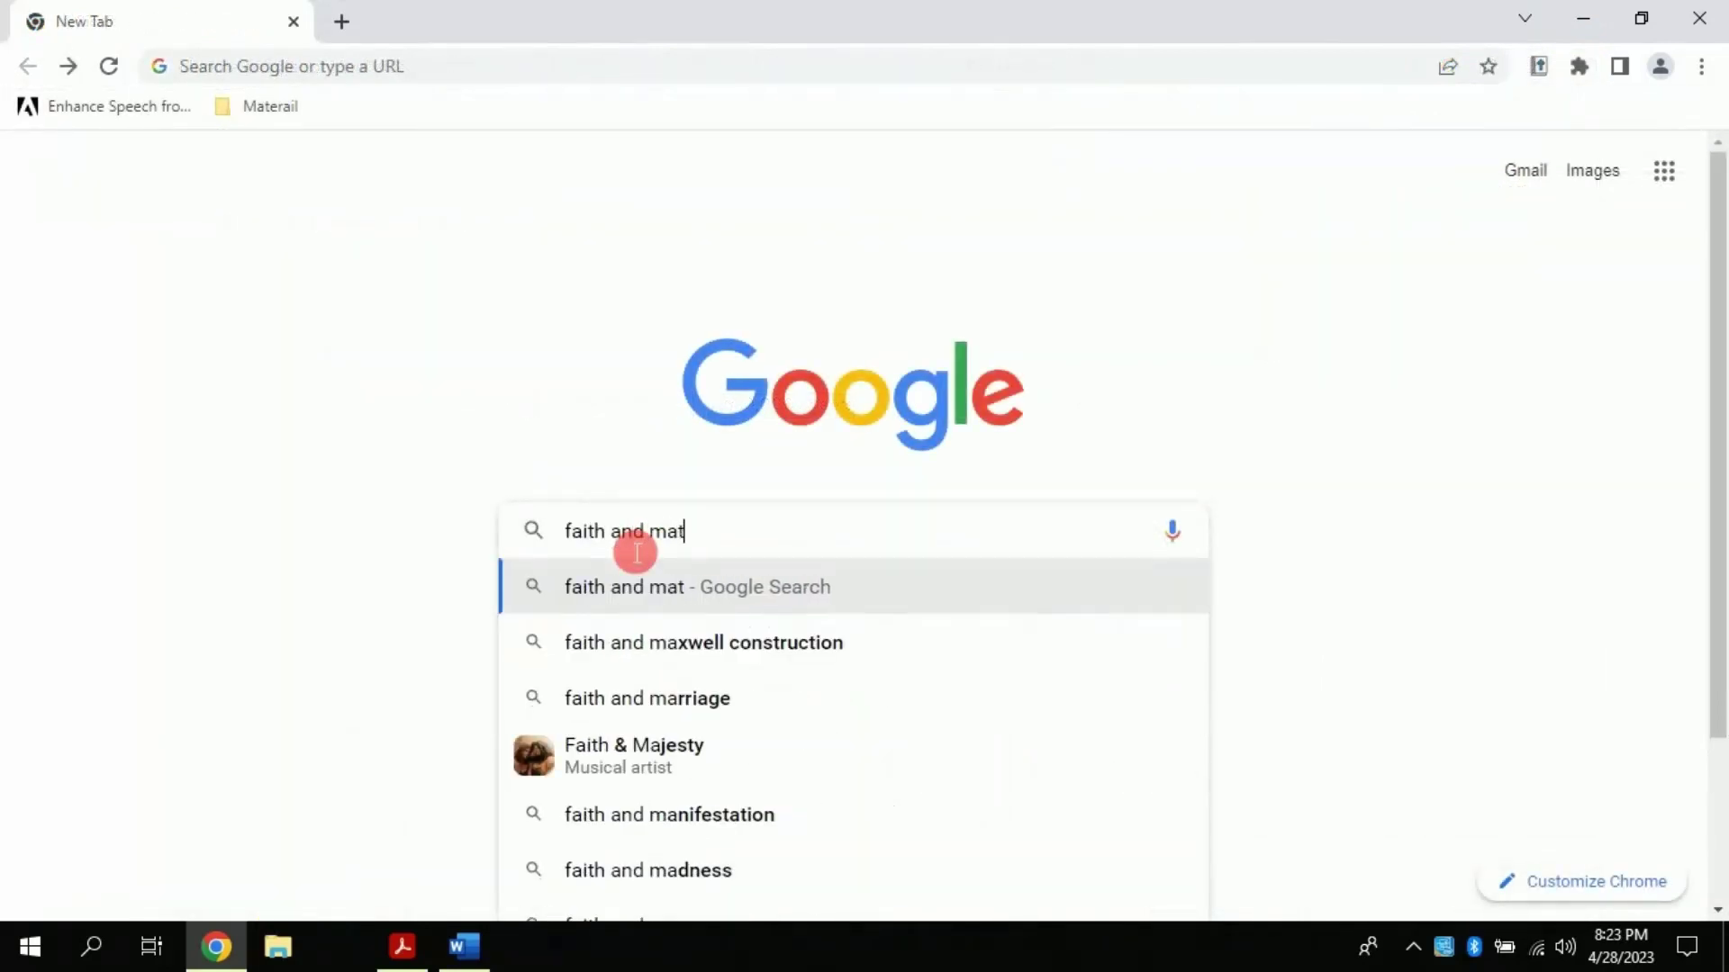
pyautogui.write('hematics dow')
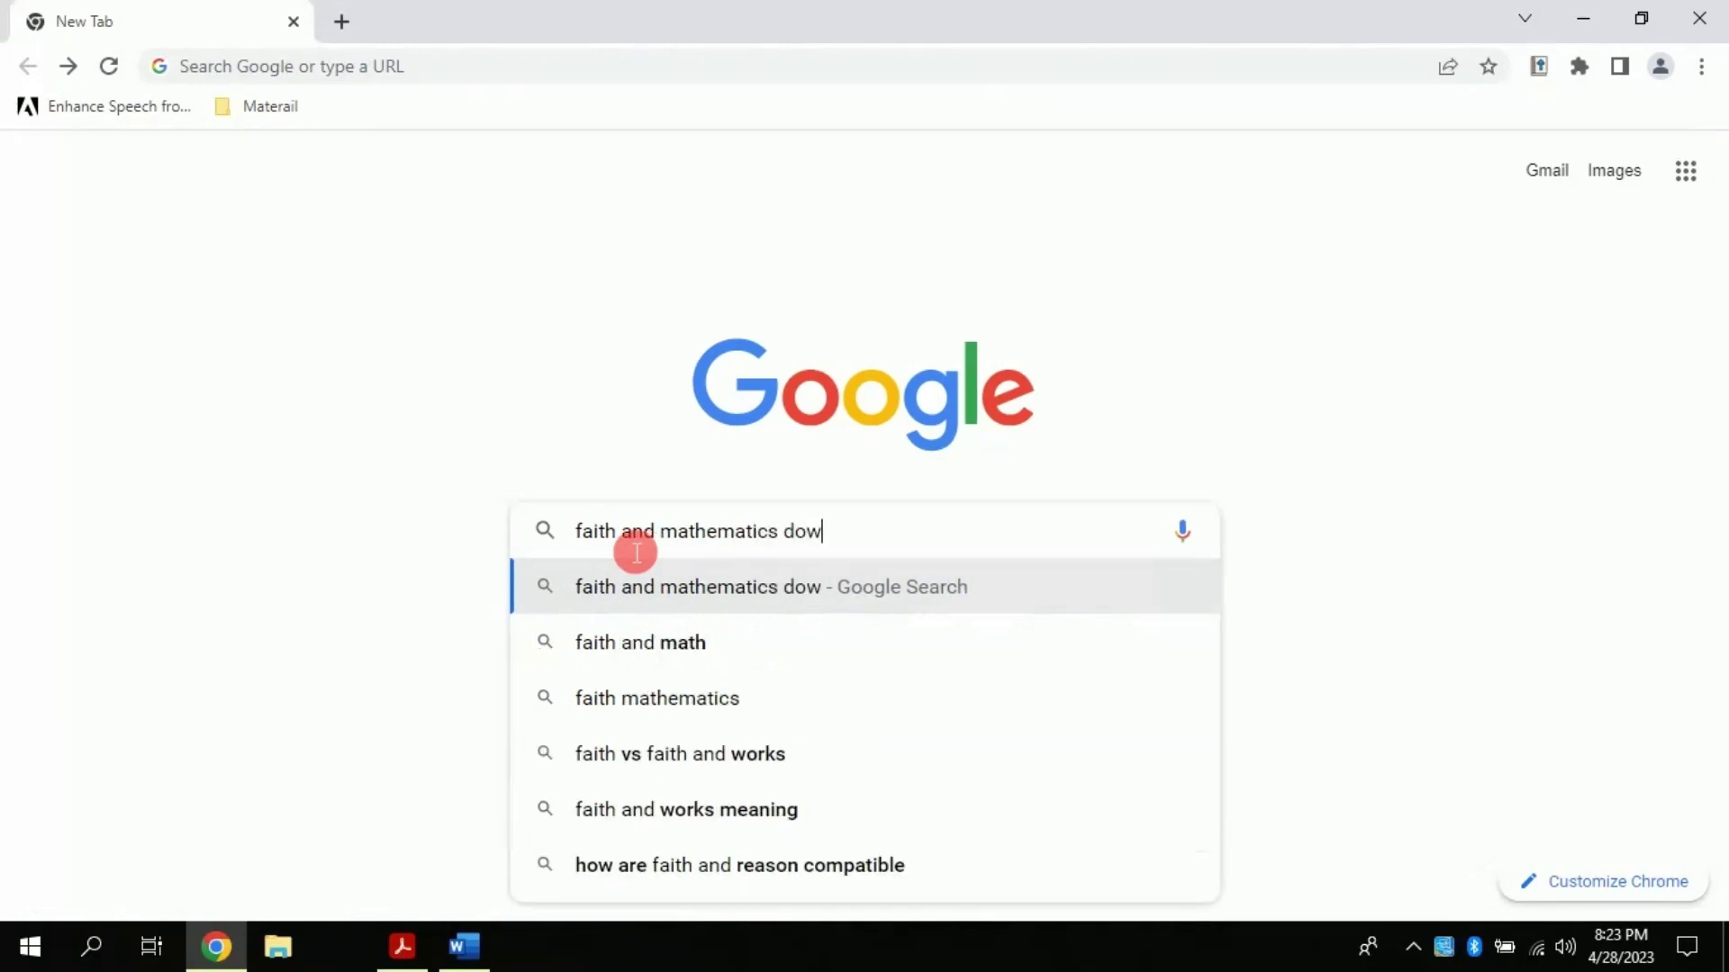
pyautogui.write('n news')
pyautogui.press('Return')
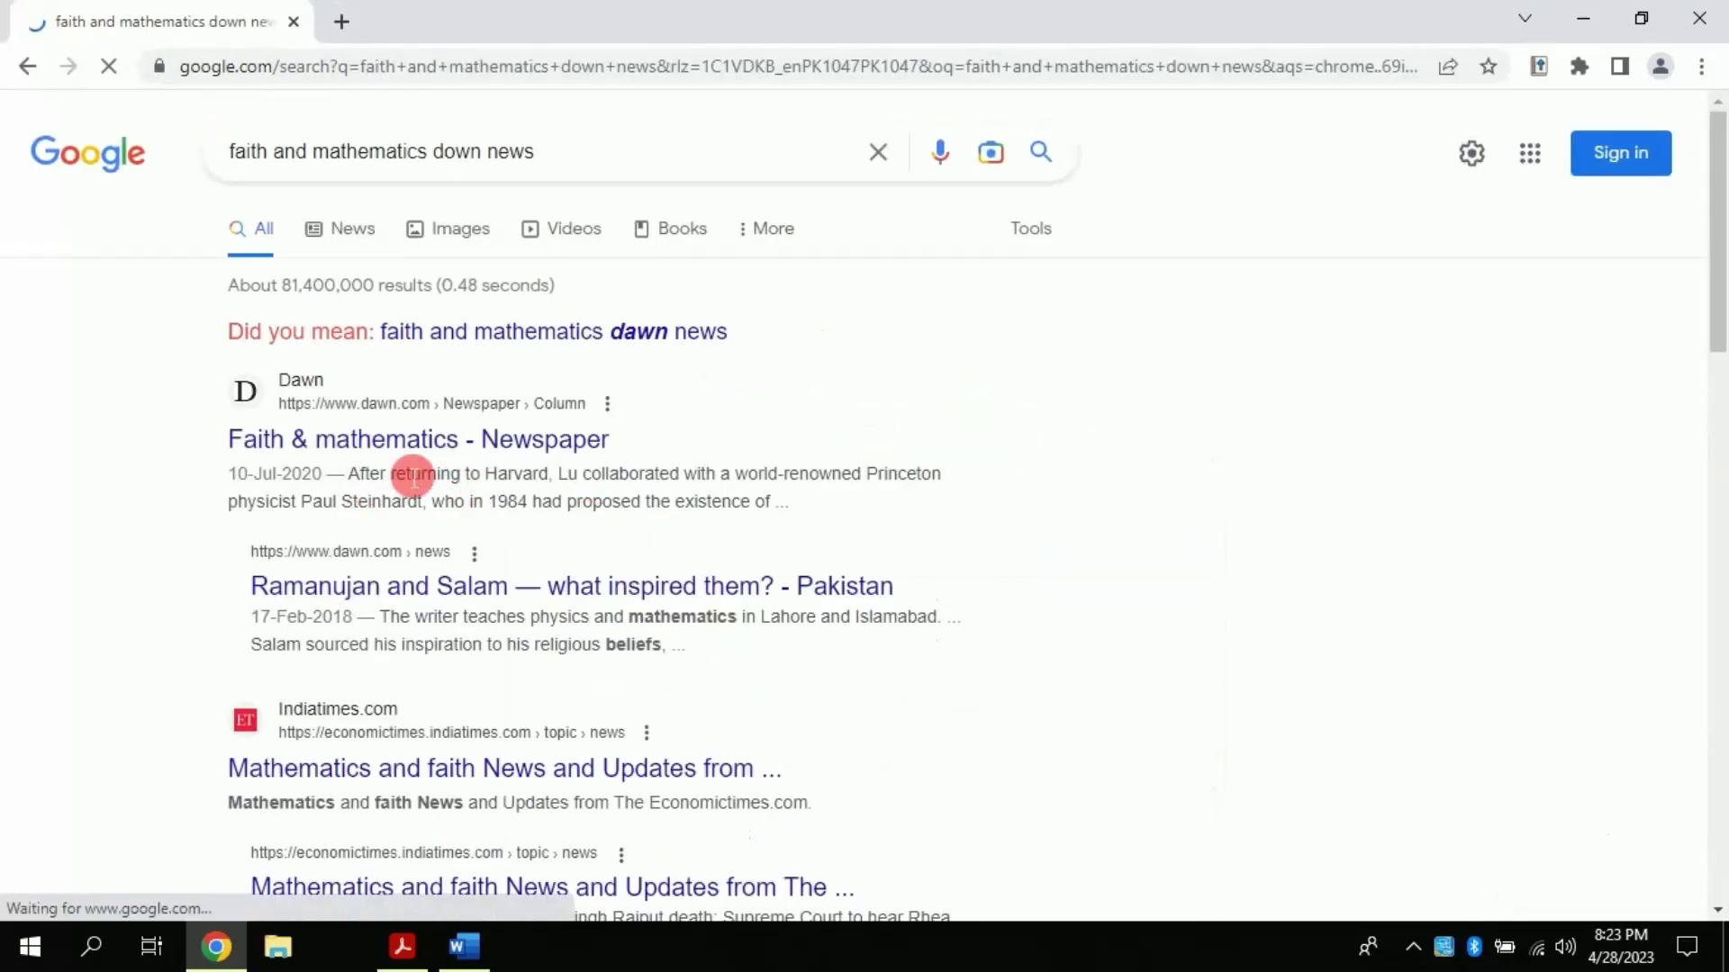
pyautogui.click(397, 441)
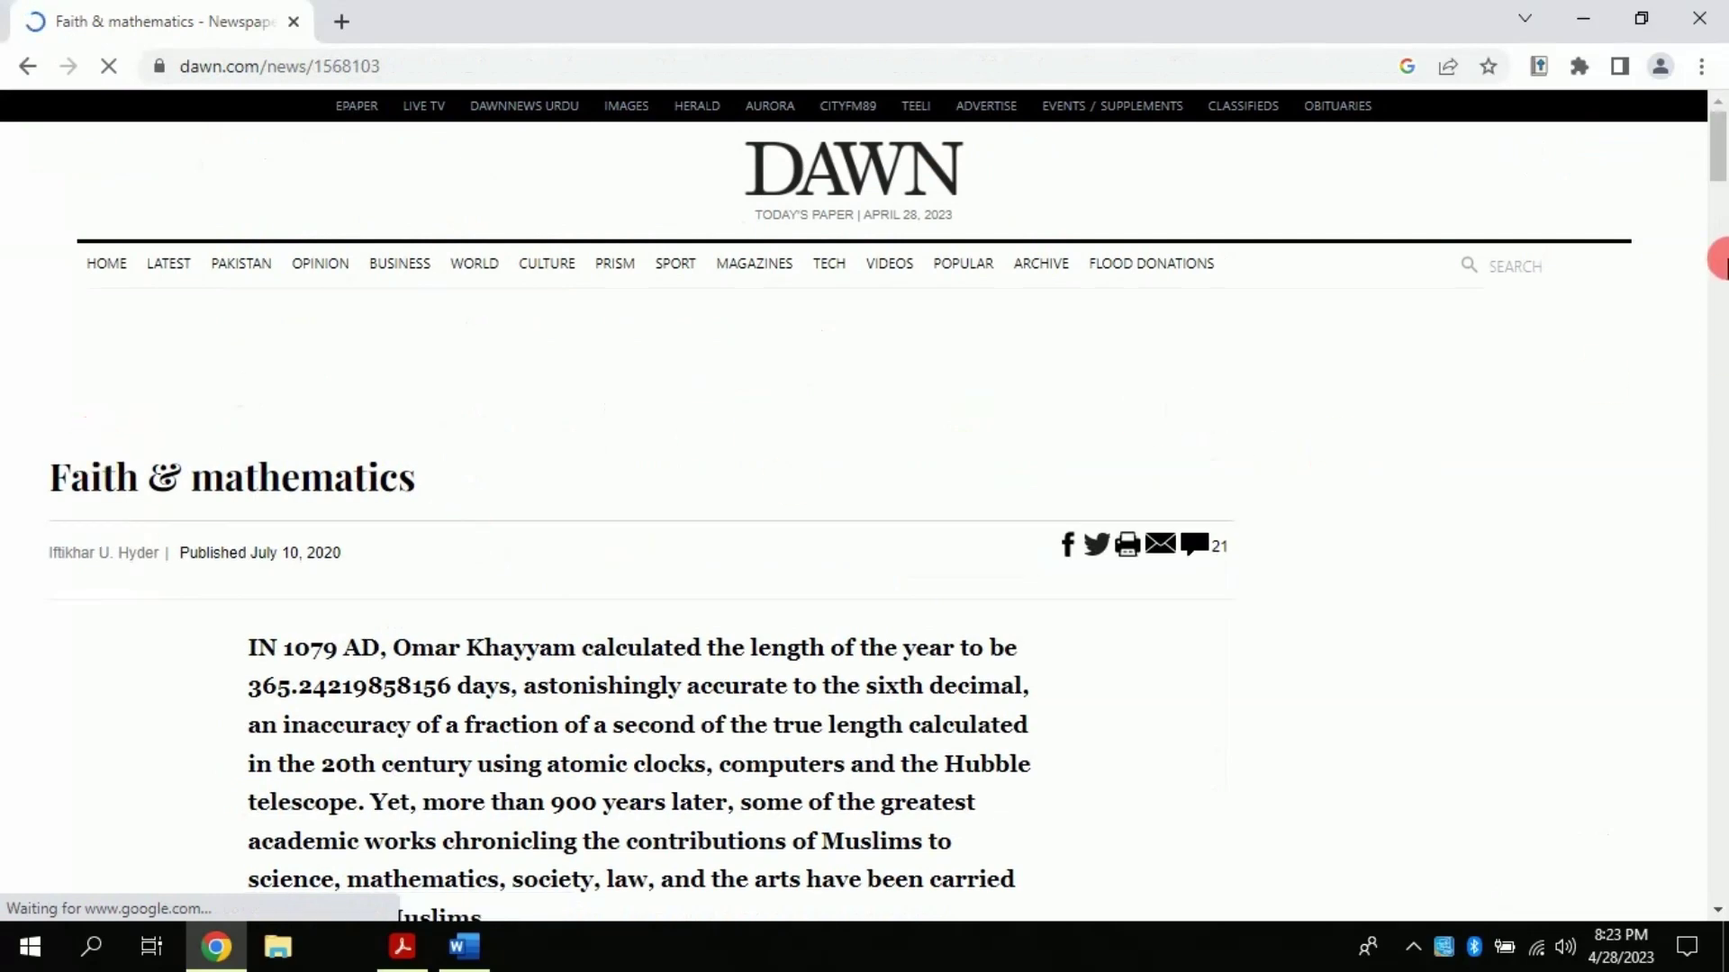
pyautogui.scroll(-5, 1719, 234)
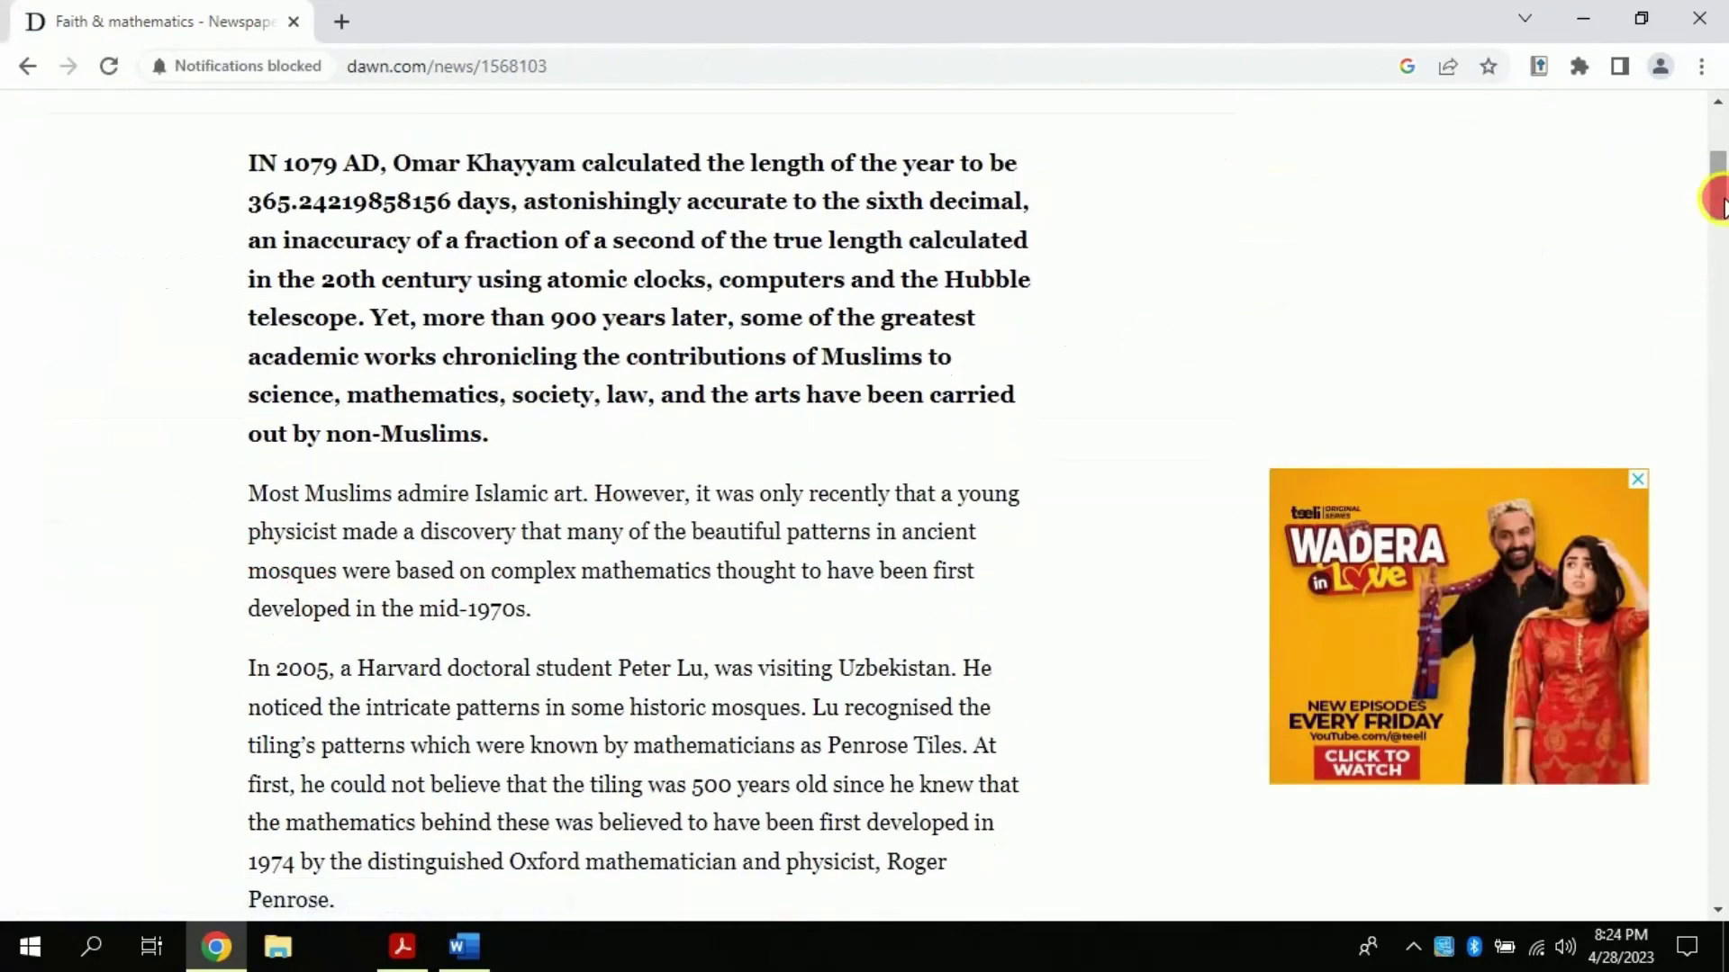
pyautogui.moveTo(1720, 202)
pyautogui.mouseDown()
pyautogui.moveTo(1720, 382)
pyautogui.moveTo(1716, 175)
pyautogui.moveTo(1647, 162)
pyautogui.moveTo(1530, 41)
pyautogui.mouseUp()
# Cite the Dawn article 'Faith & mathematics' in APA 7 via MyBib and save it to the project
pyautogui.click(1538, 66)
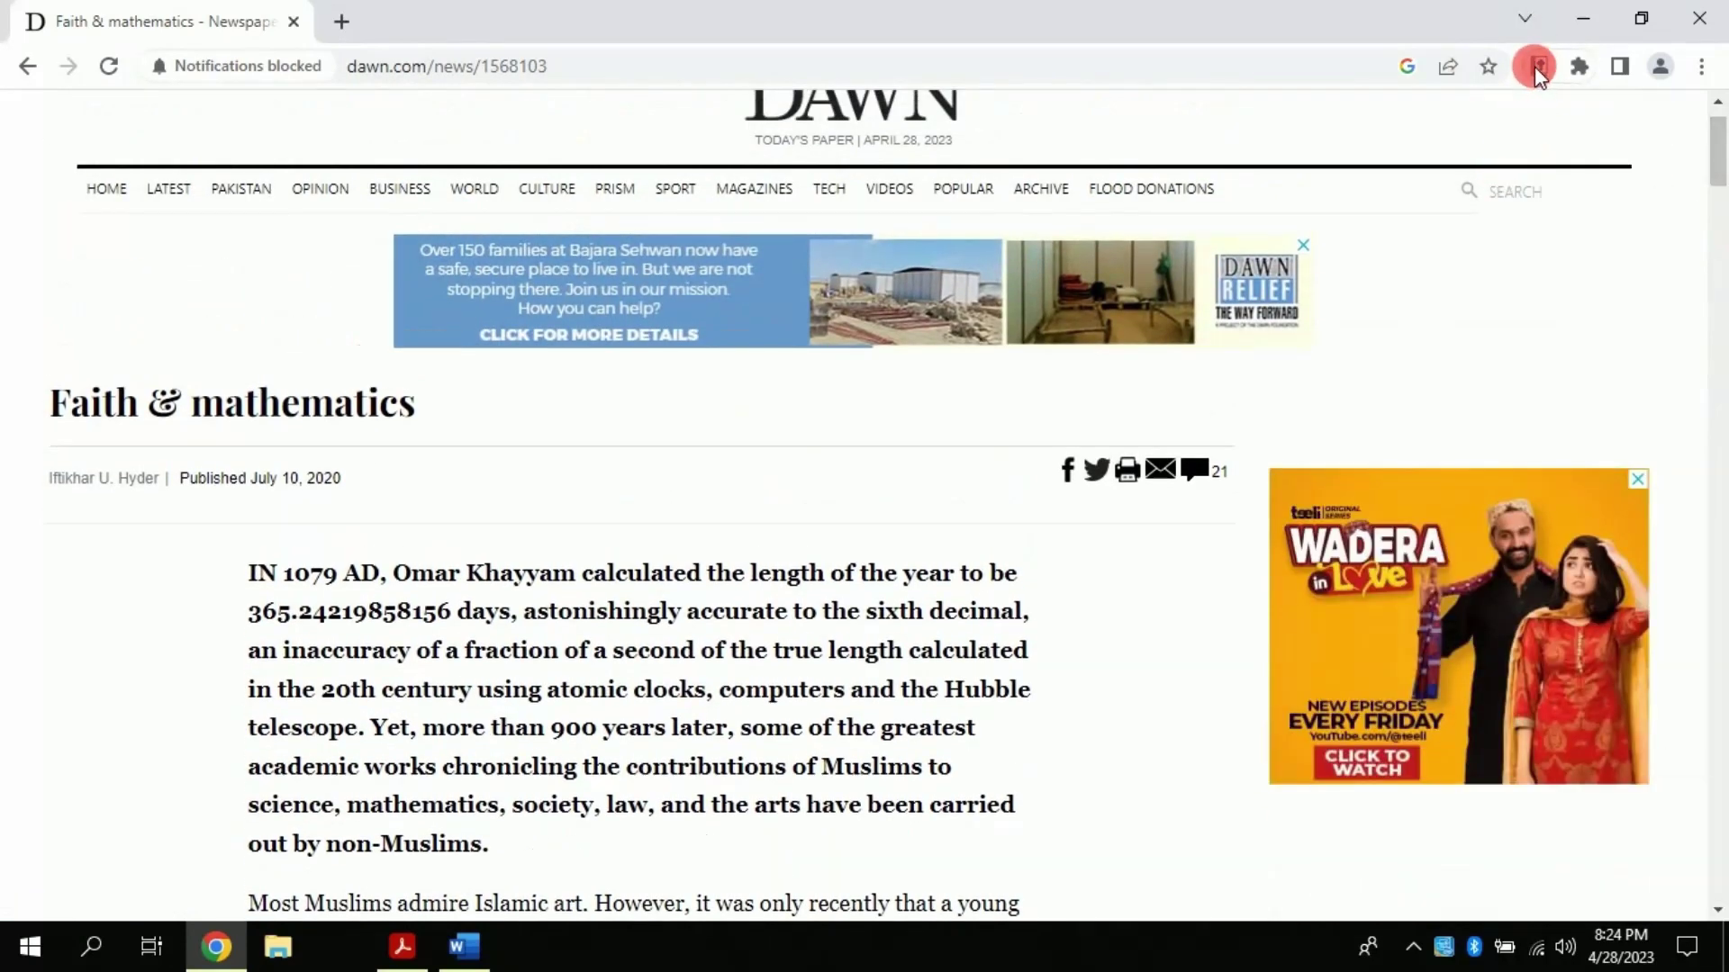
pyautogui.click(1534, 67)
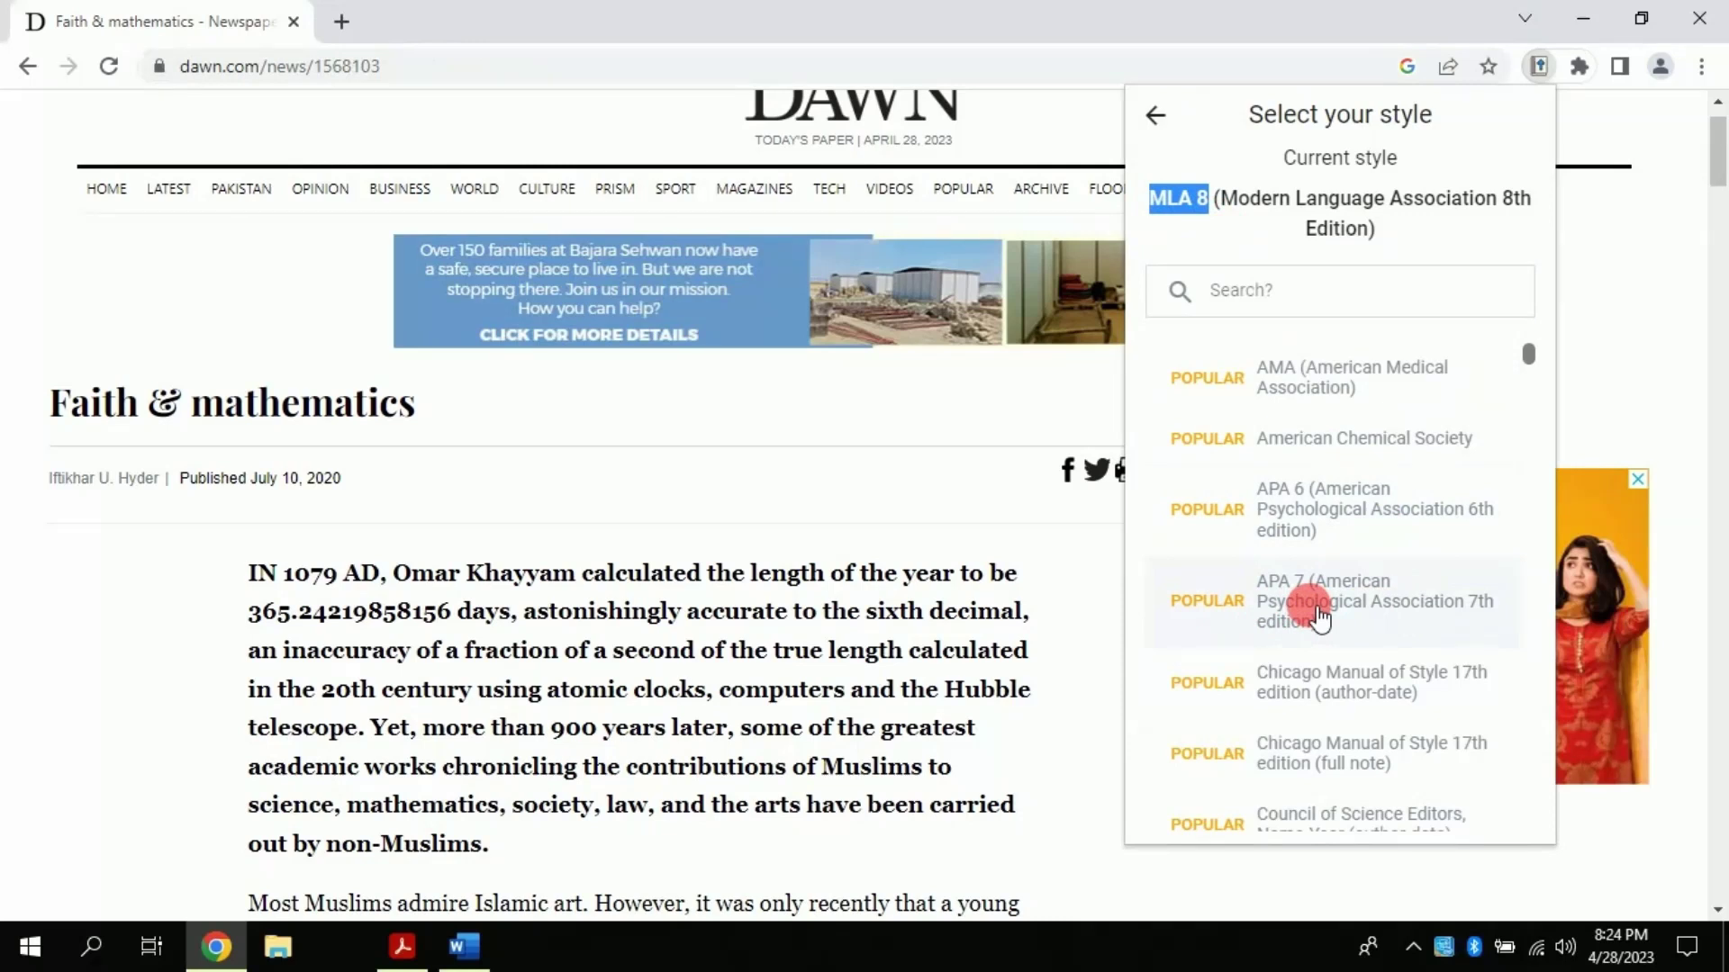
pyautogui.click(1359, 608)
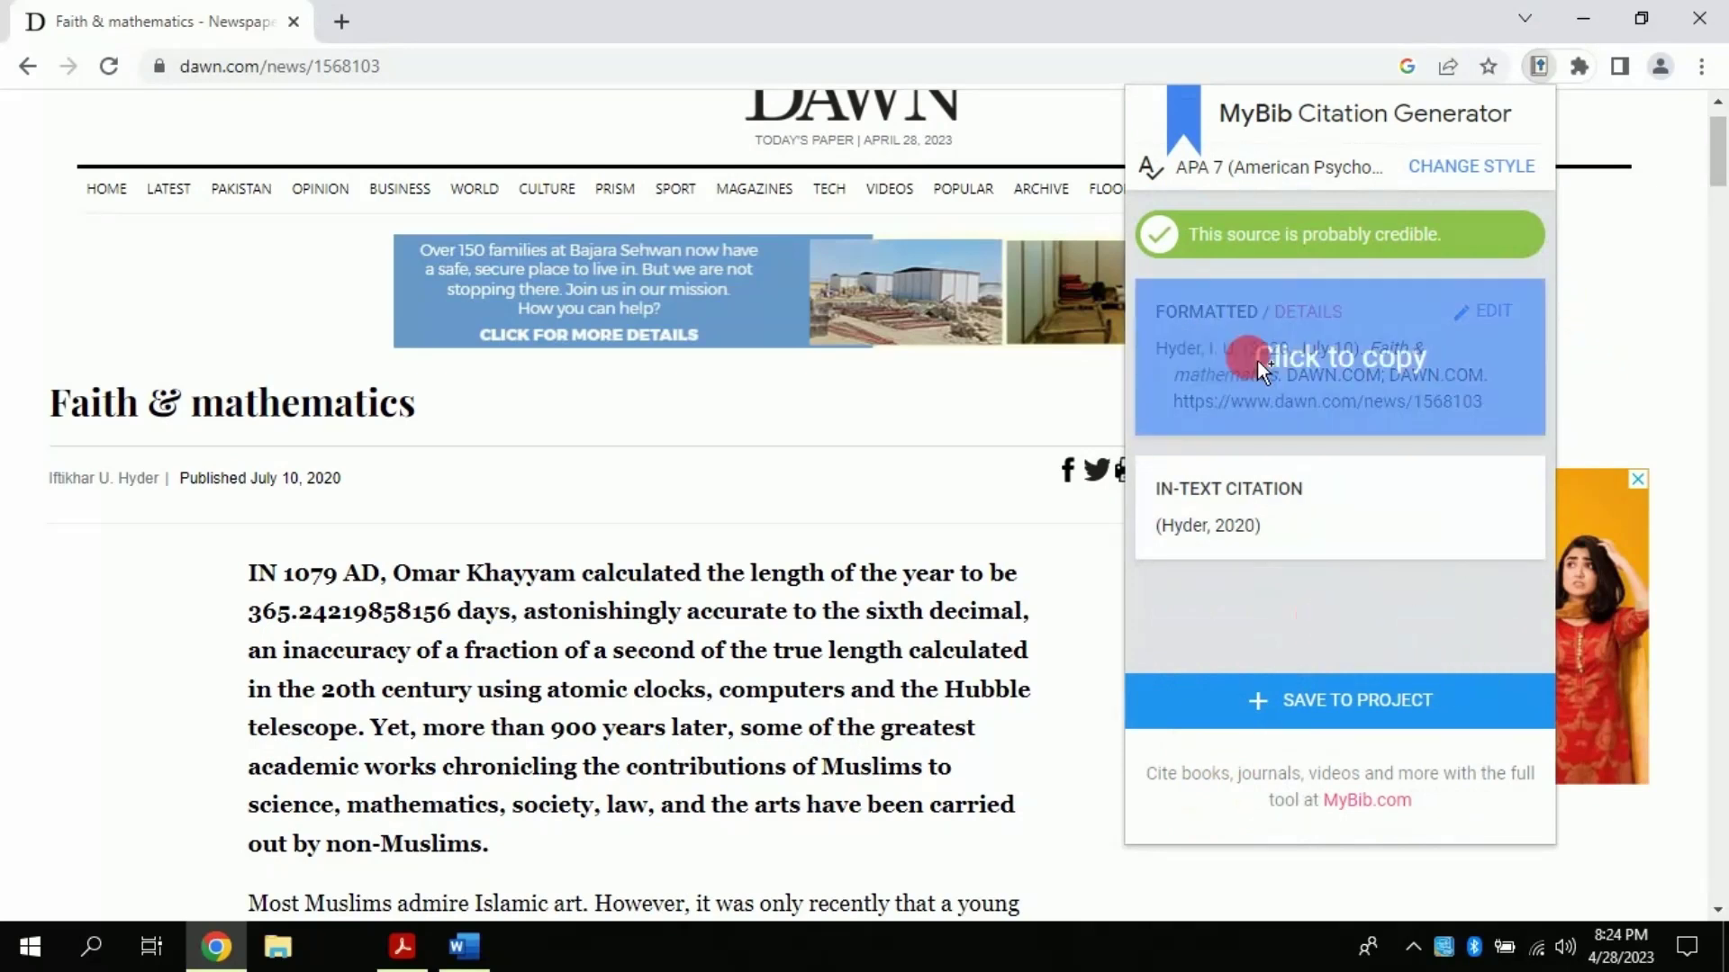
pyautogui.click(1346, 524)
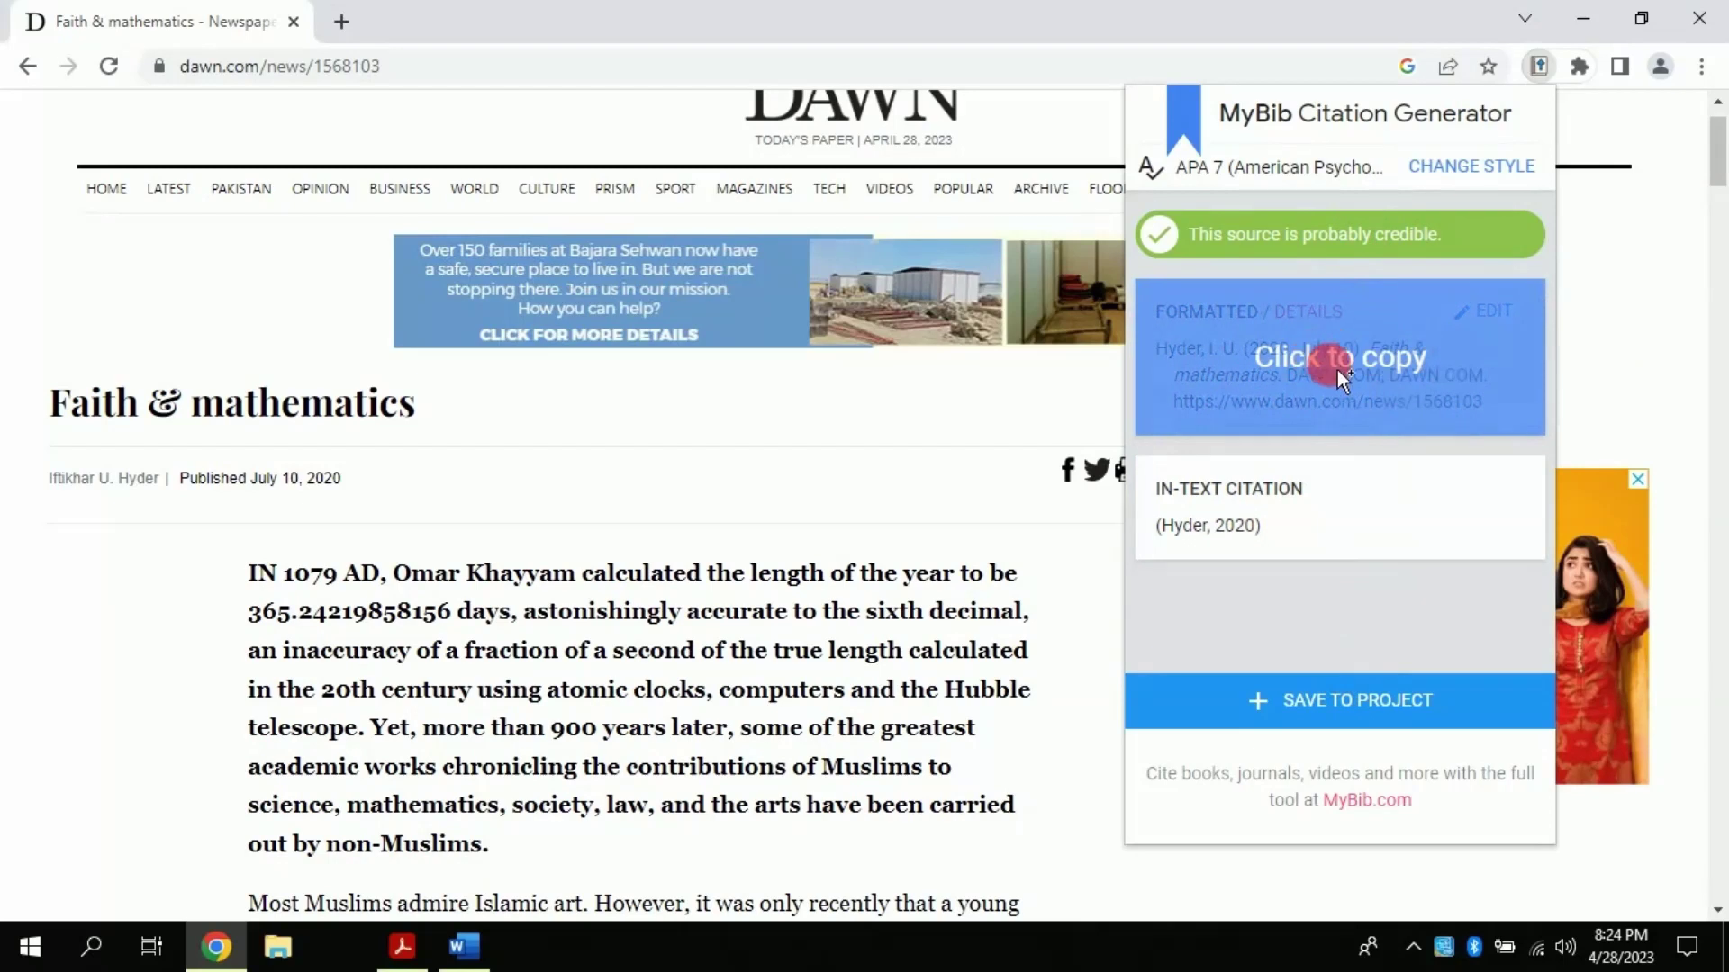
pyautogui.click(1404, 689)
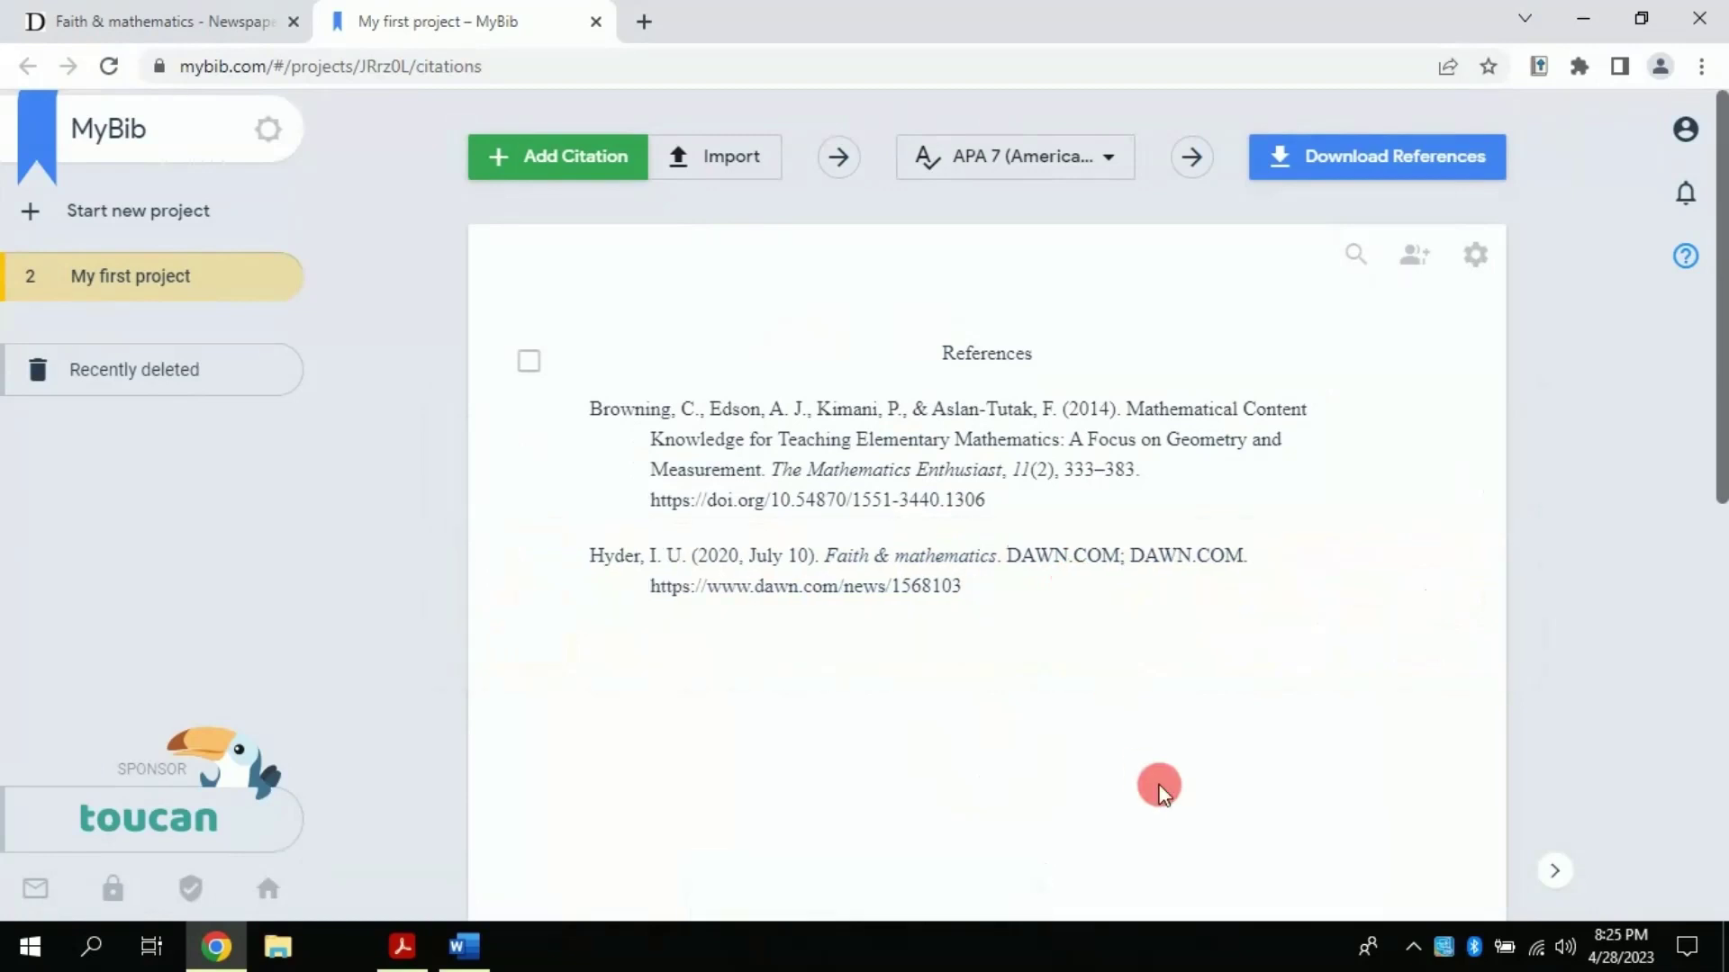
# Search Google Scholar for 'mathematics anxiety' in a new tab
pyautogui.click(653, 22)
pyautogui.write('google scholar')
pyautogui.press('Return')
pyautogui.click(572, 357)
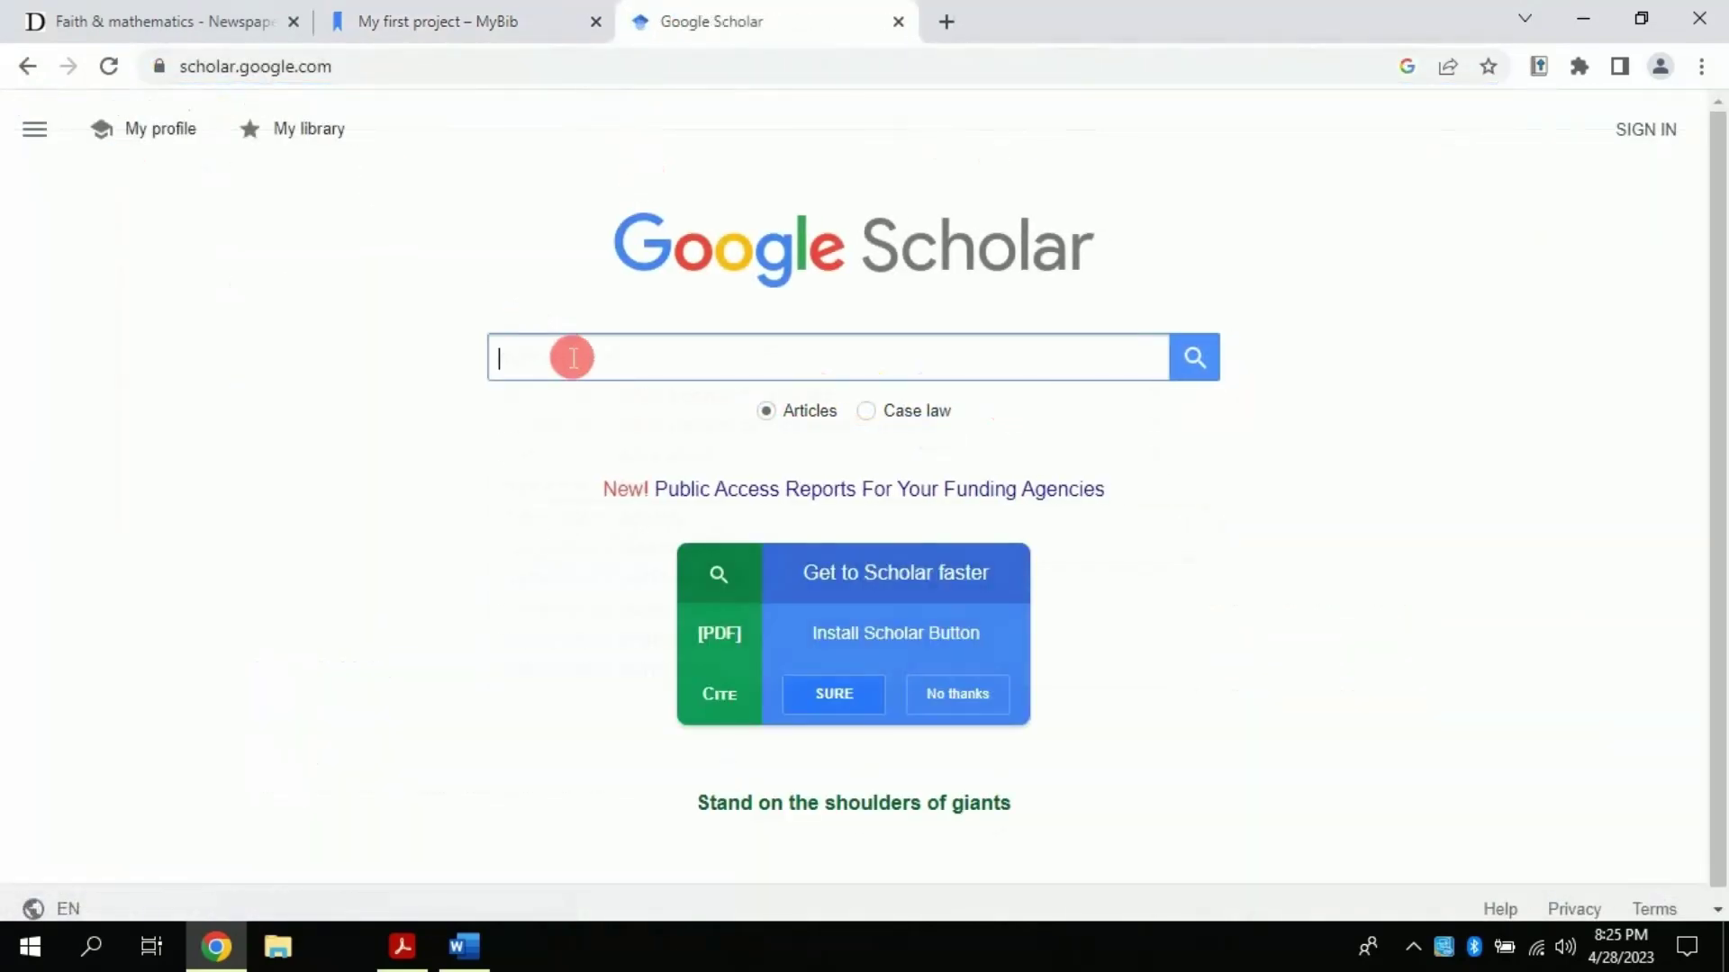
pyautogui.write('mathematics')
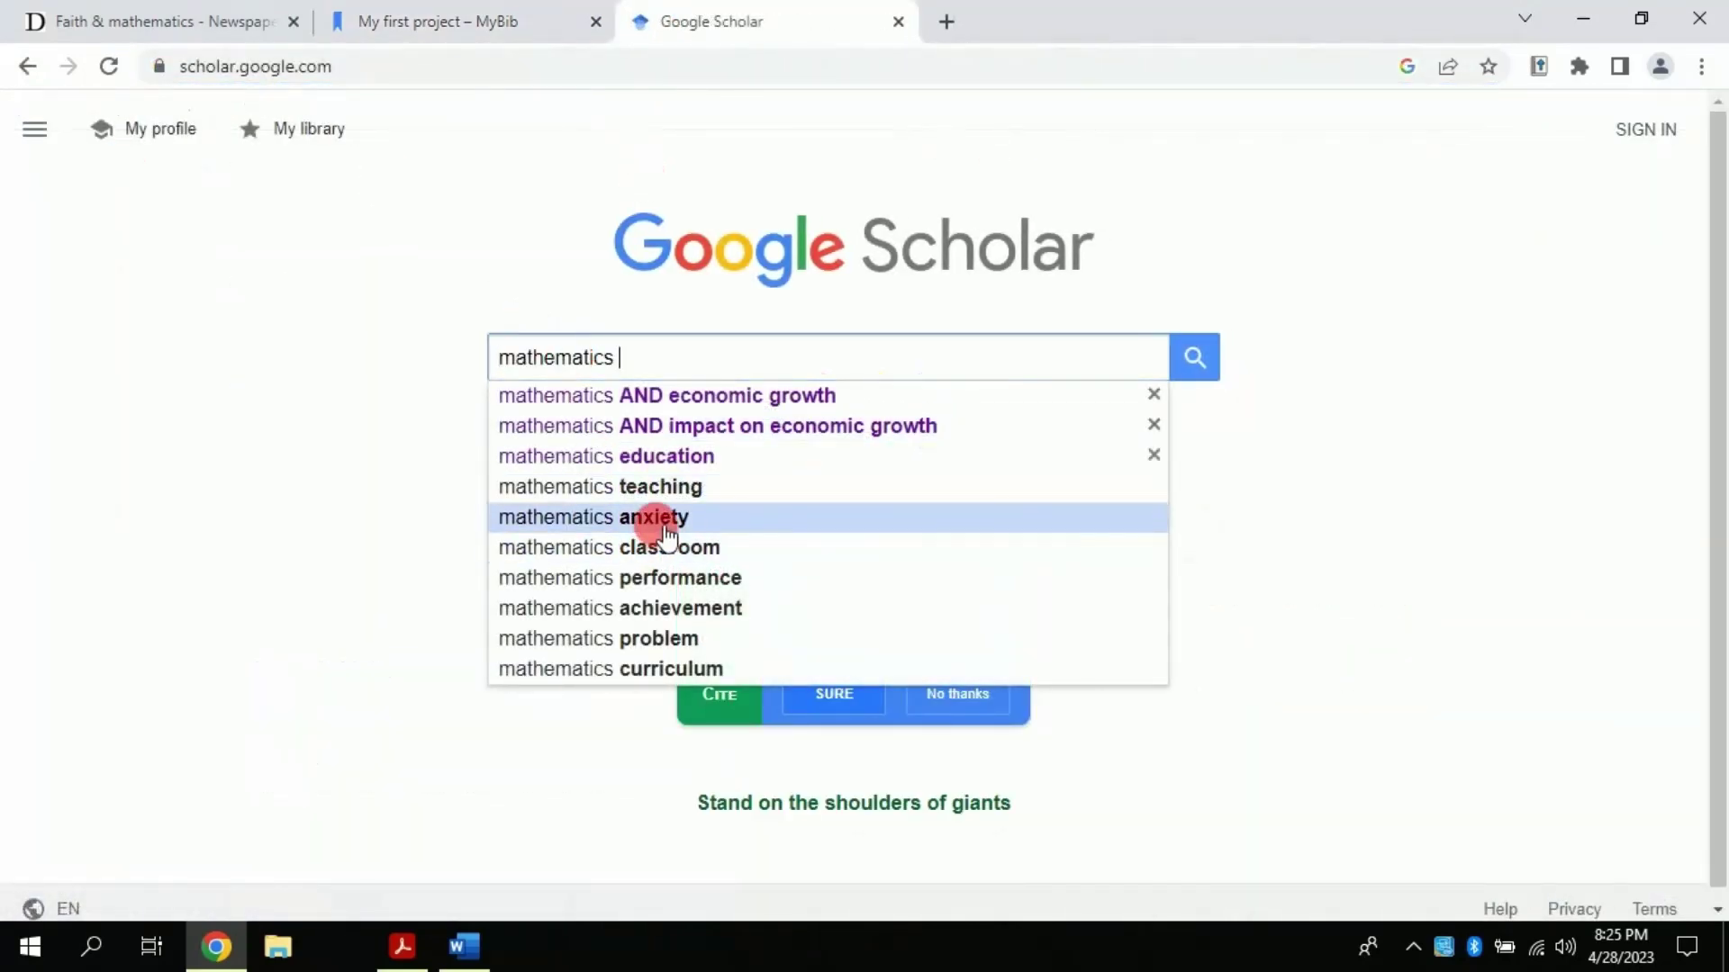
pyautogui.click(664, 518)
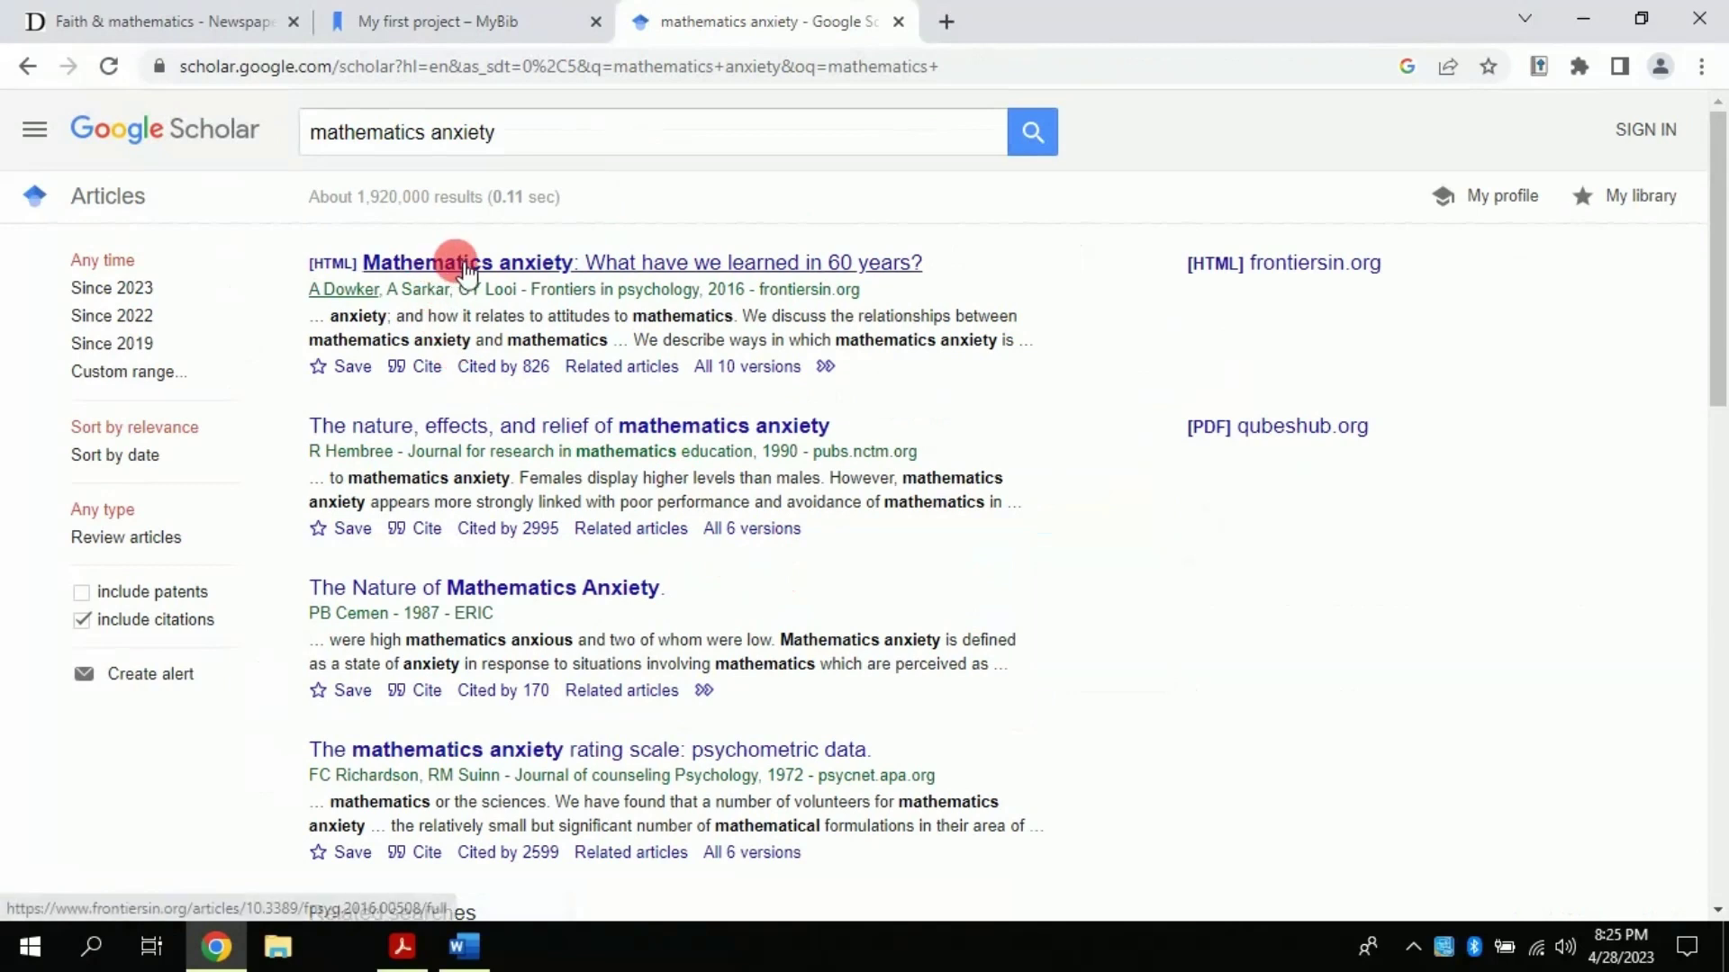
# Open 'The Nature, Effects, and Relief of Mathematics Anxiety' and launch MyBib on it
pyautogui.click(501, 442)
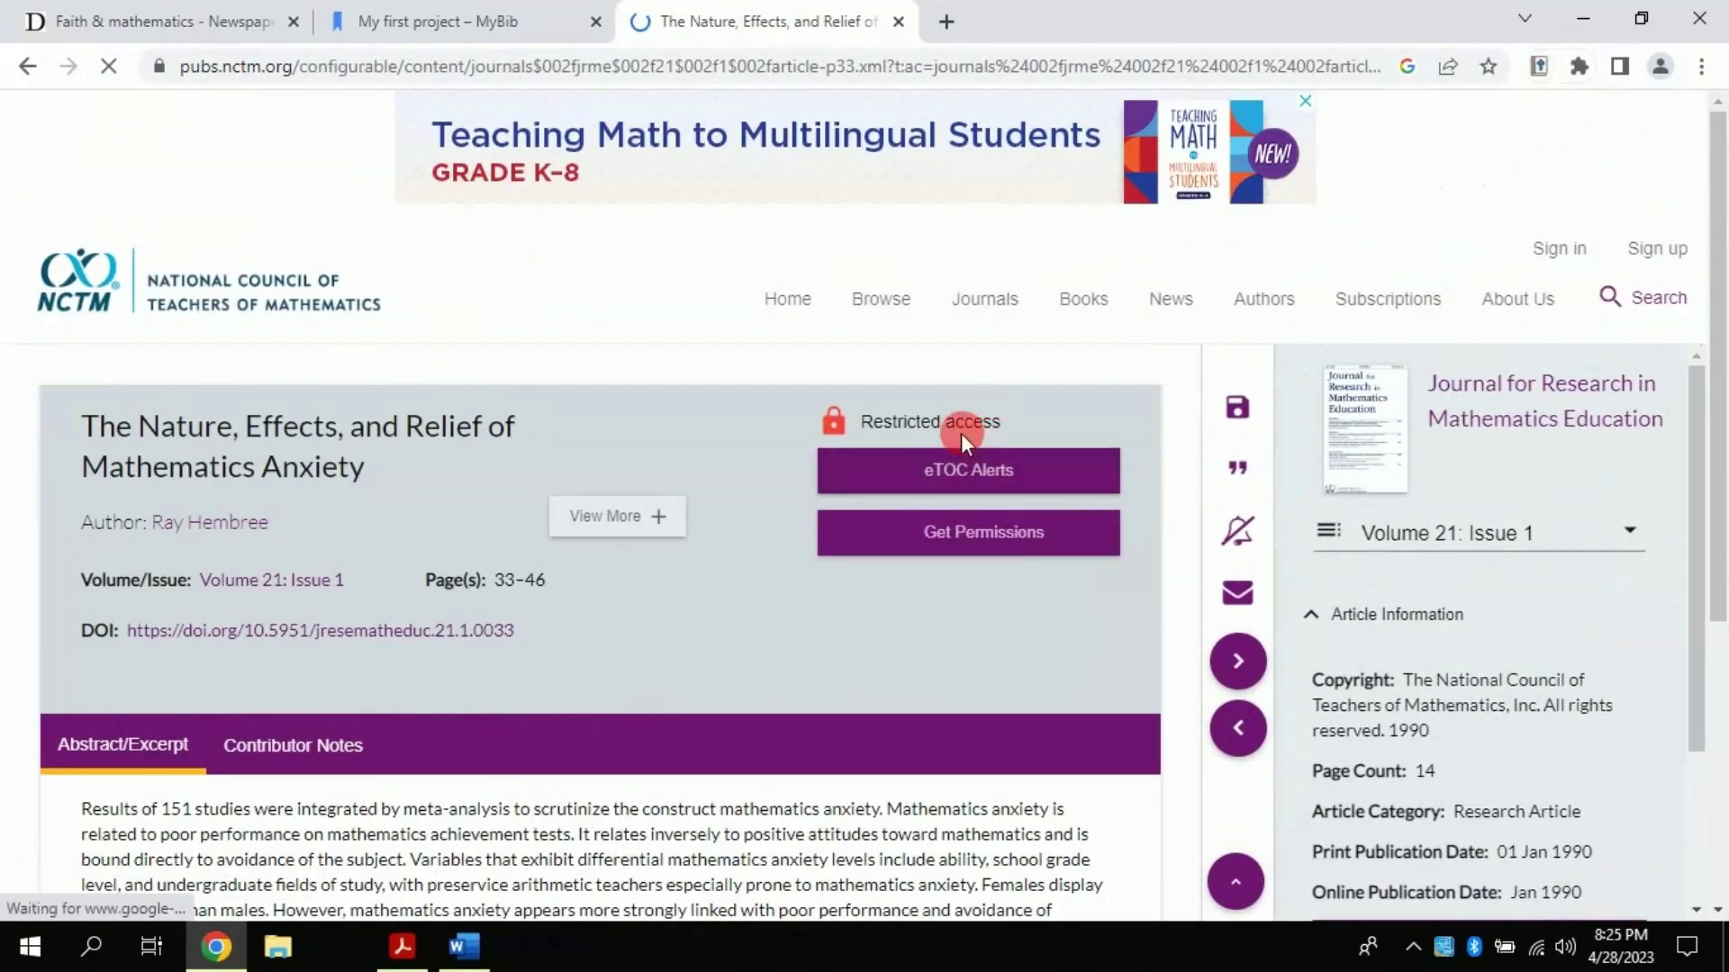
pyautogui.scroll(-3, 1711, 387)
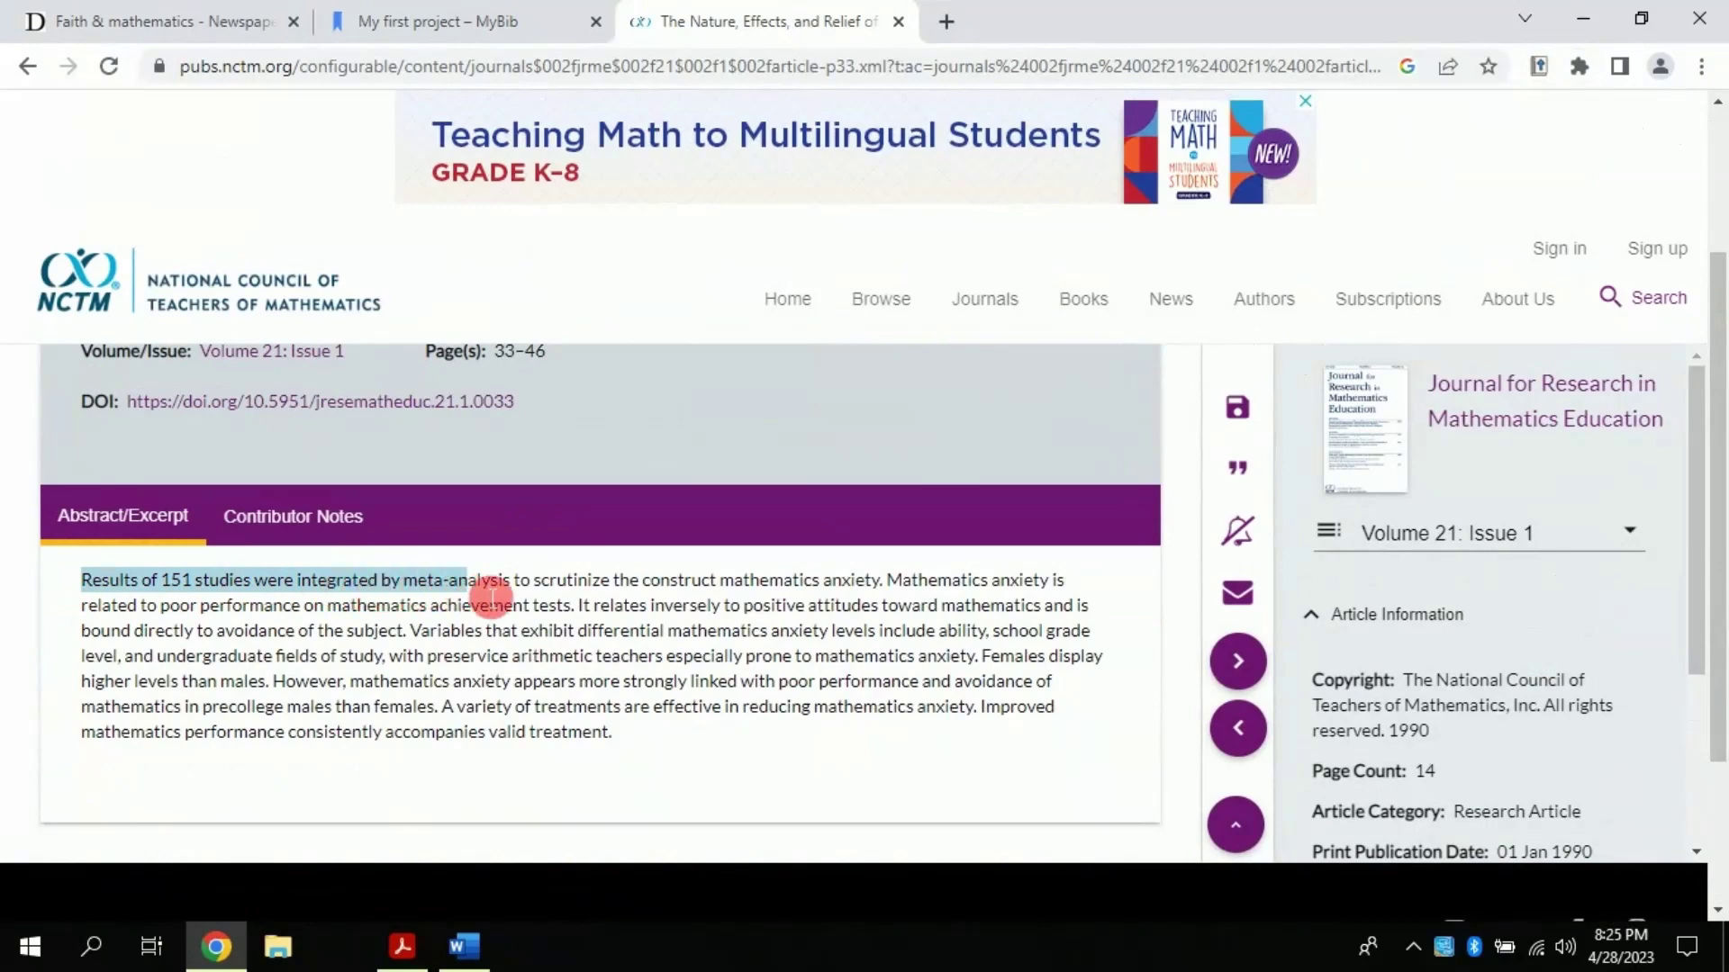
pyautogui.moveTo(493, 597); pyautogui.dragTo(598, 598)
pyautogui.click(1540, 67)
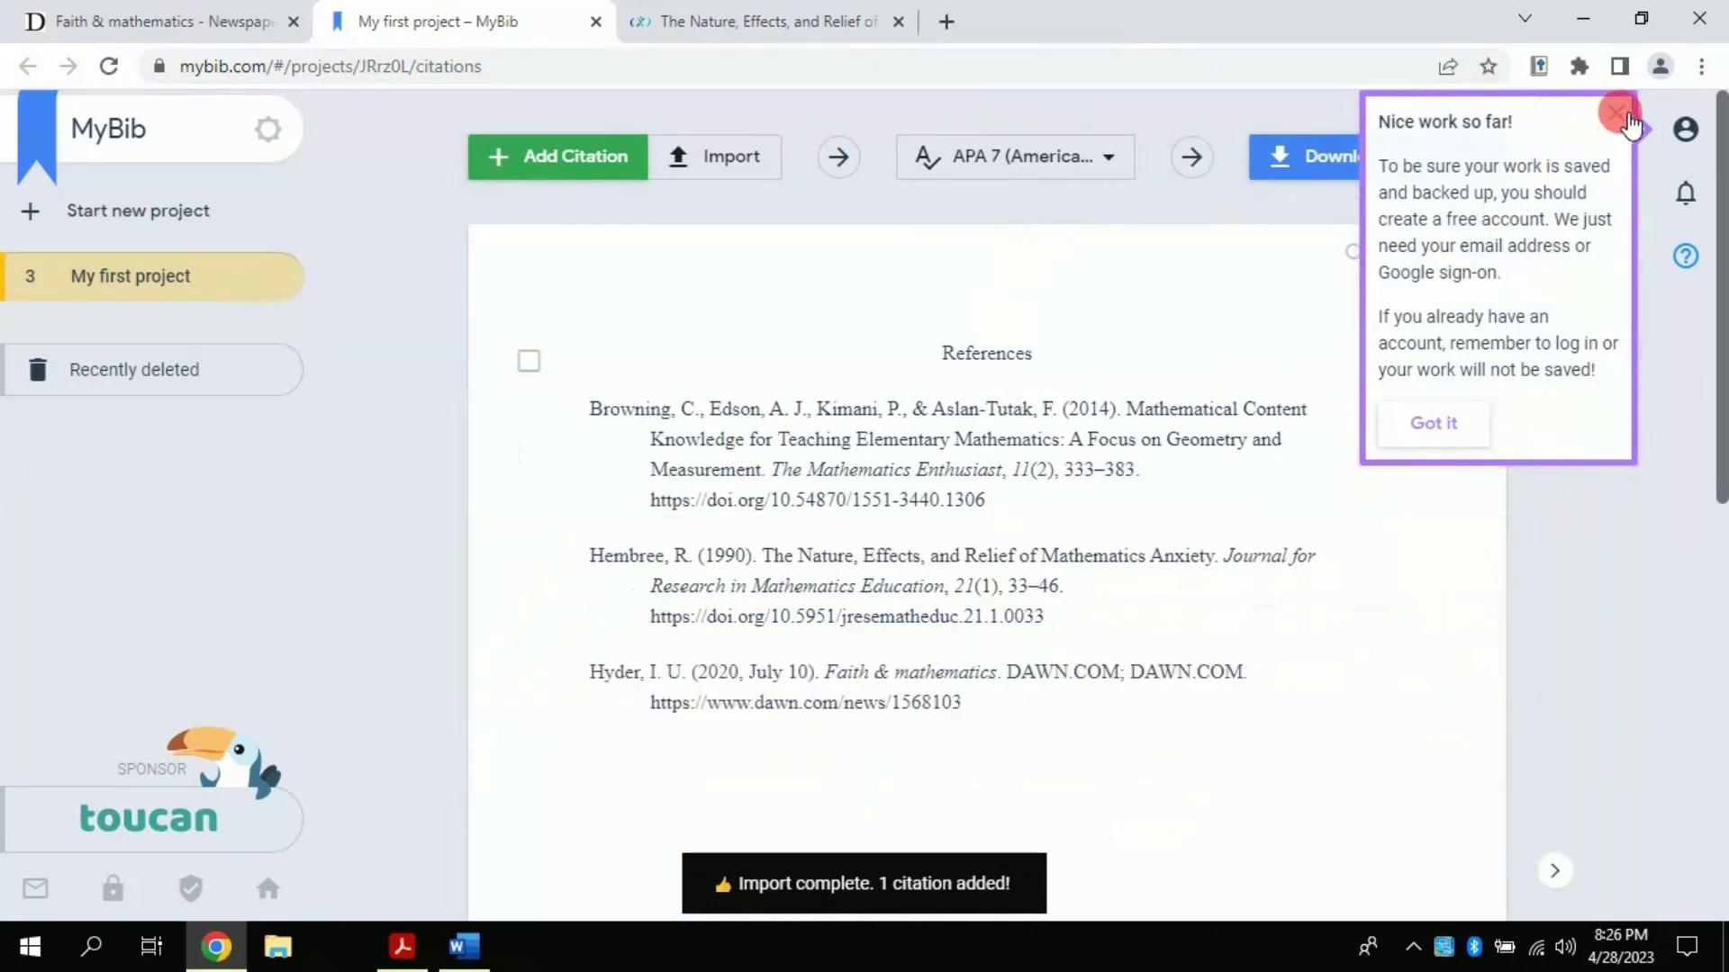
# Export MyBib's three APA 7 references as a Word file and open it in Word
pyautogui.click(1615, 113)
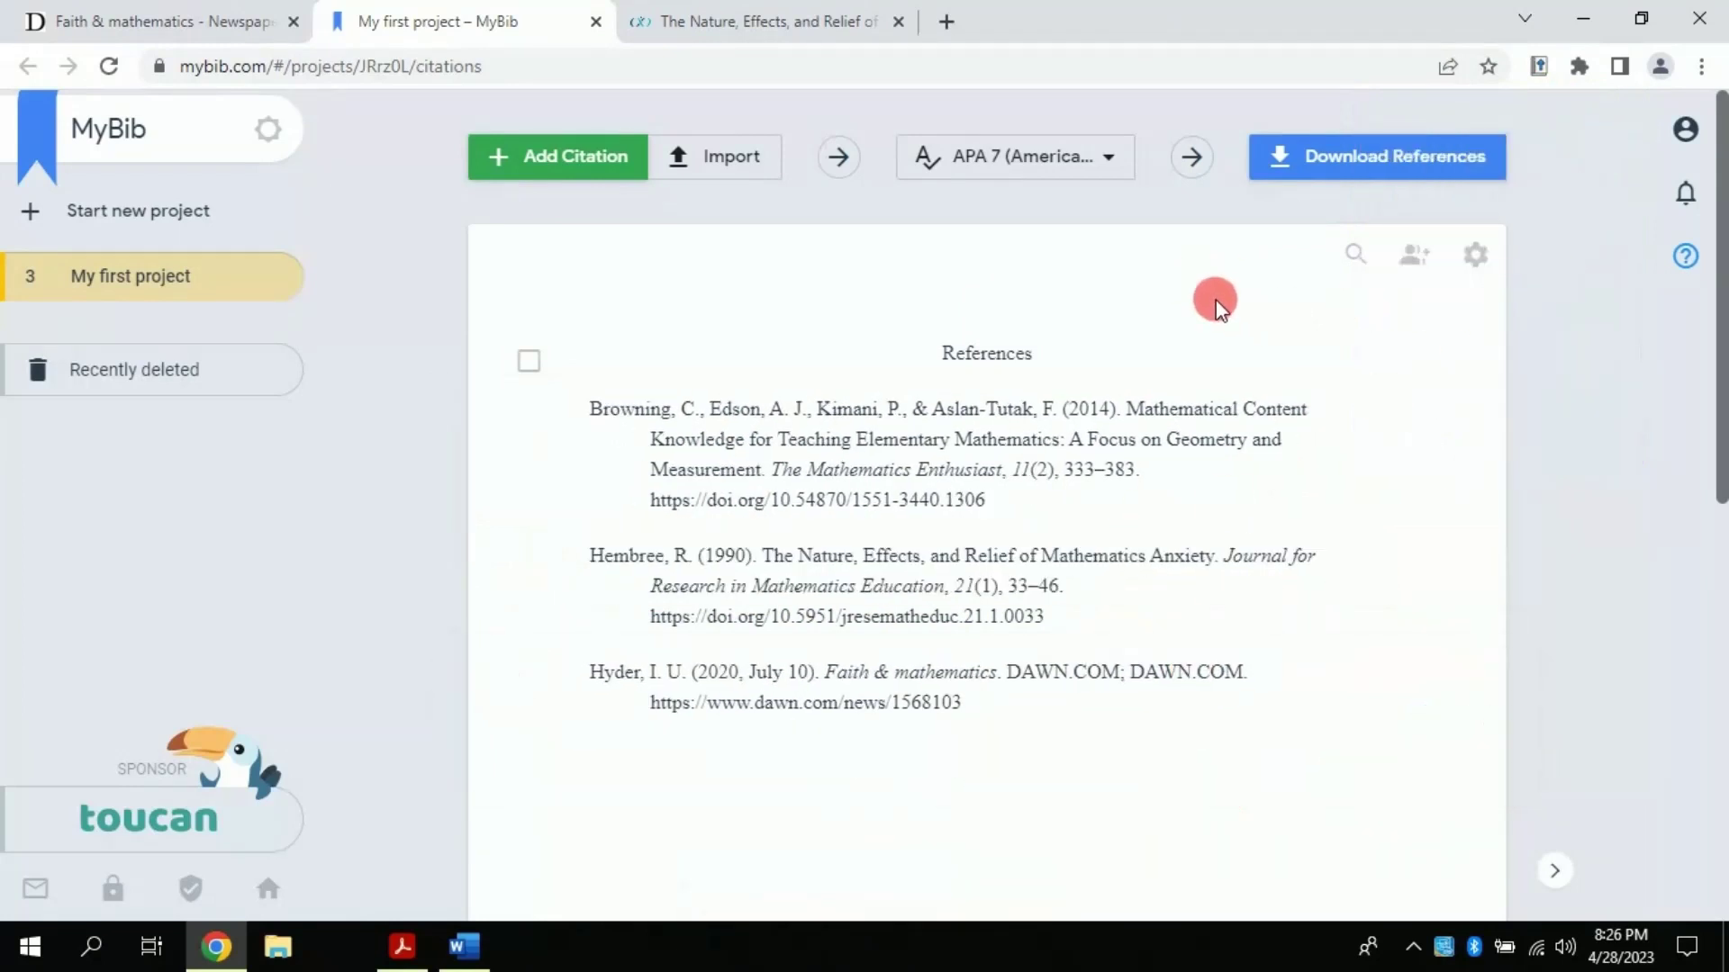
pyautogui.click(1335, 171)
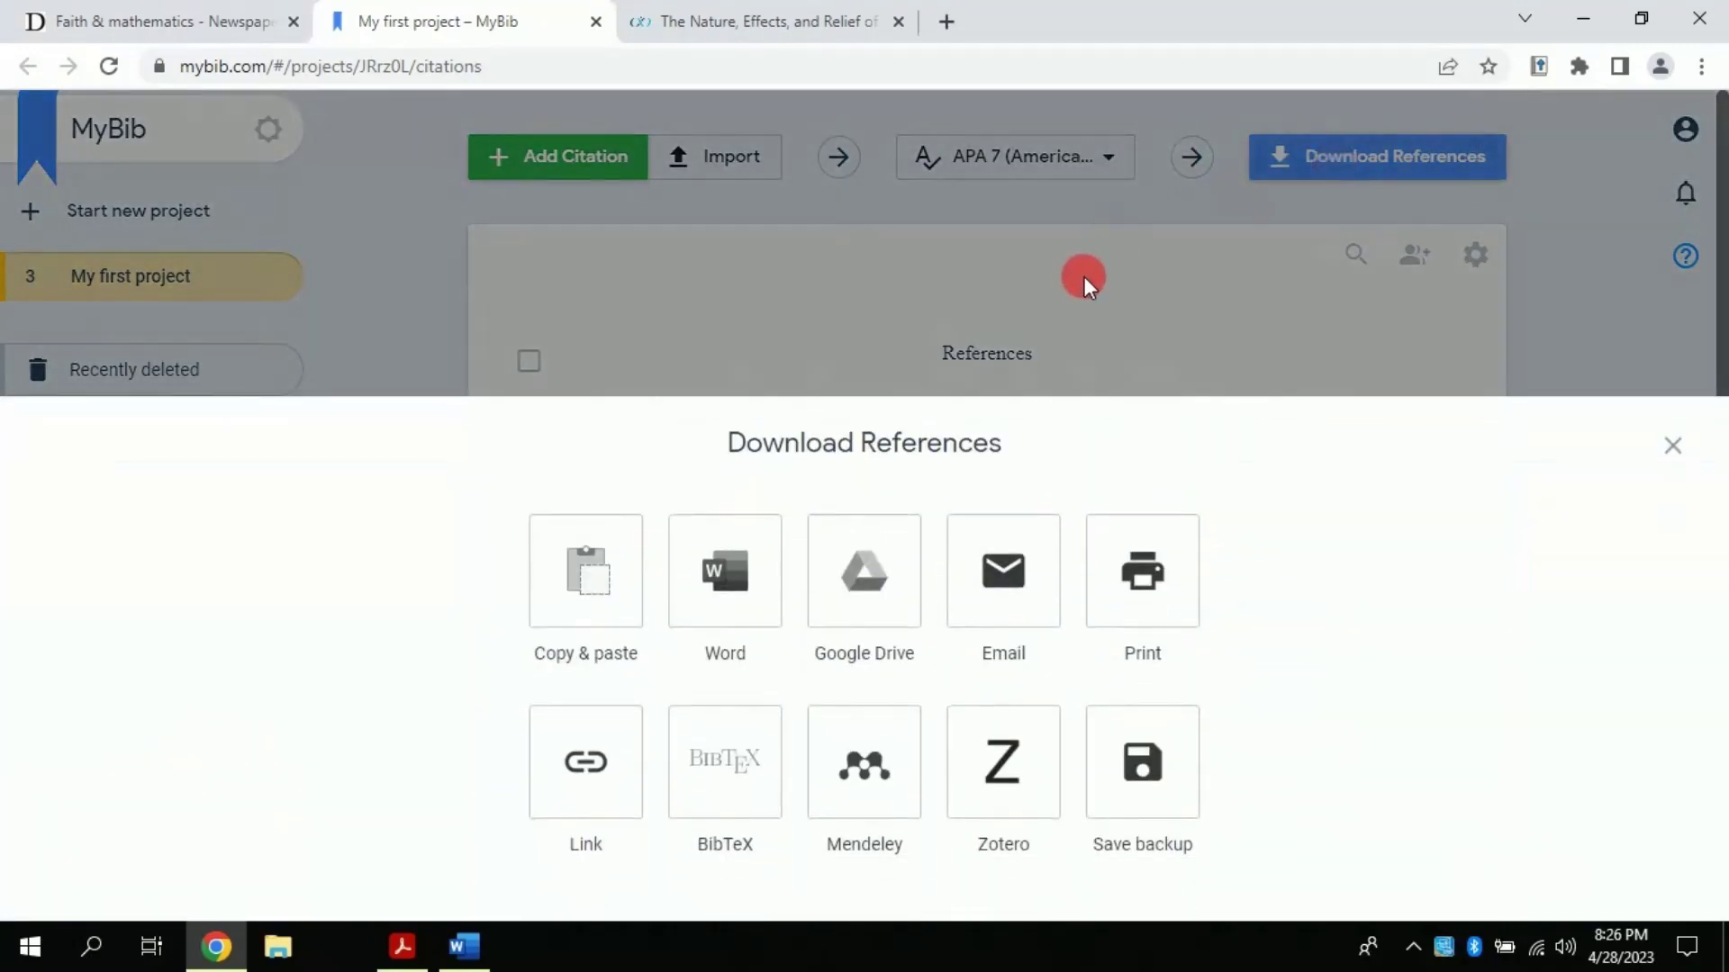
pyautogui.click(714, 601)
pyautogui.moveTo(945, 453)
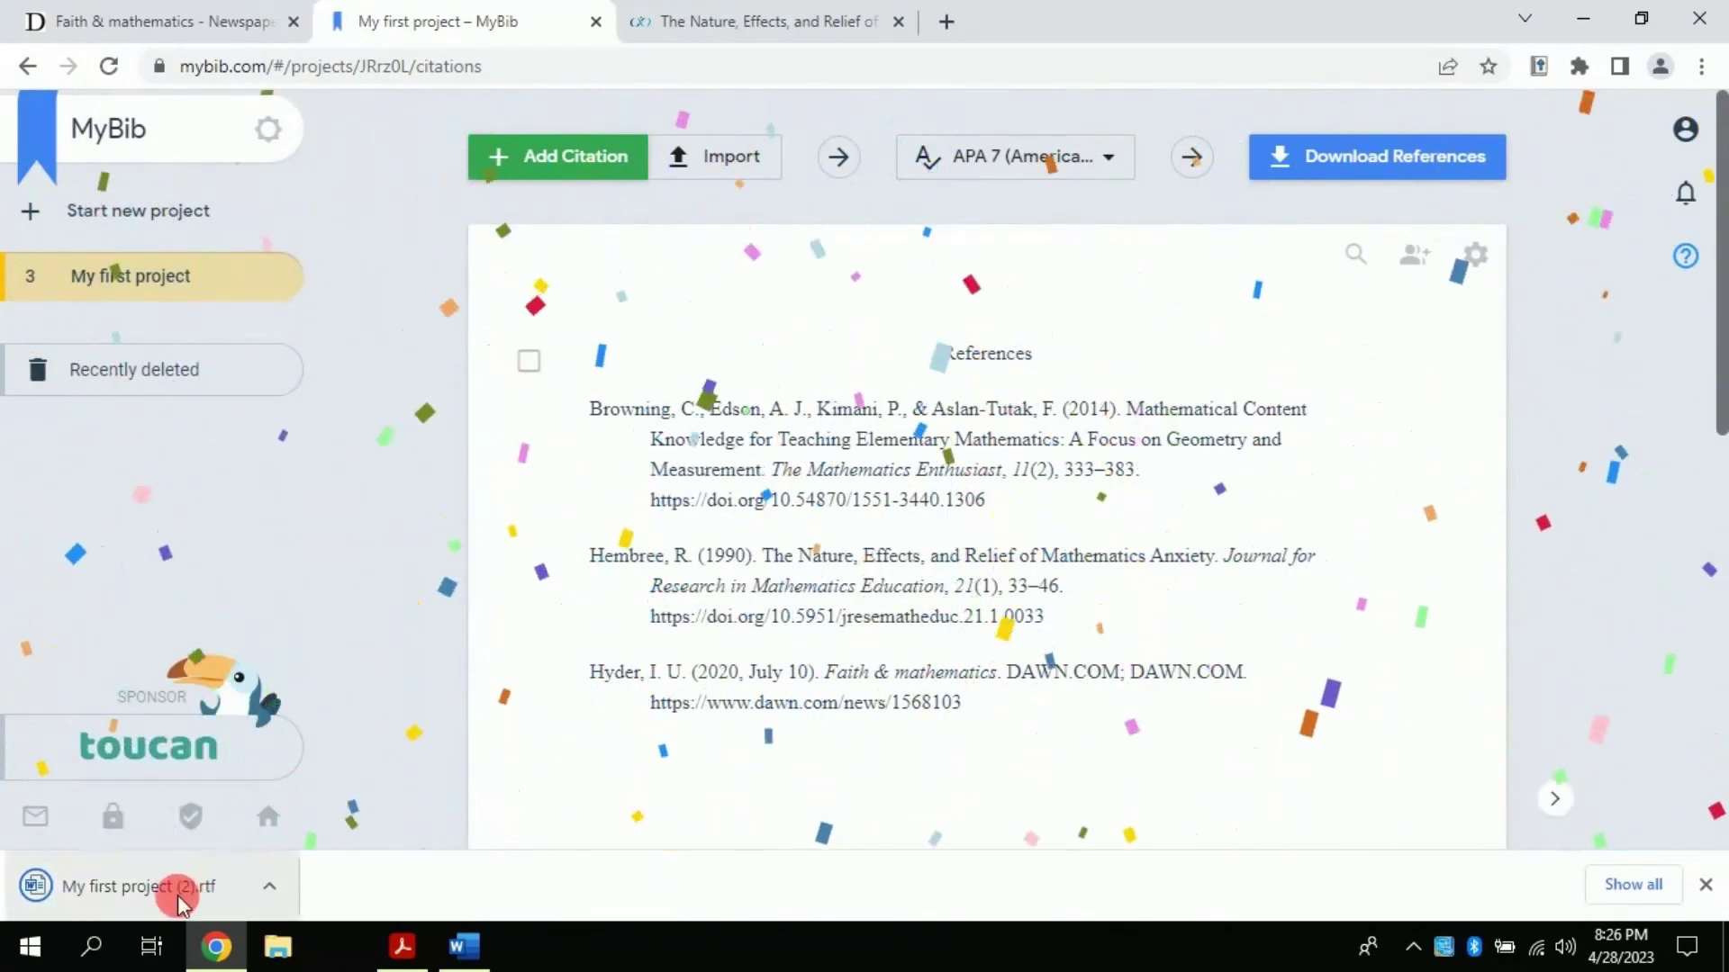
pyautogui.click(176, 895)
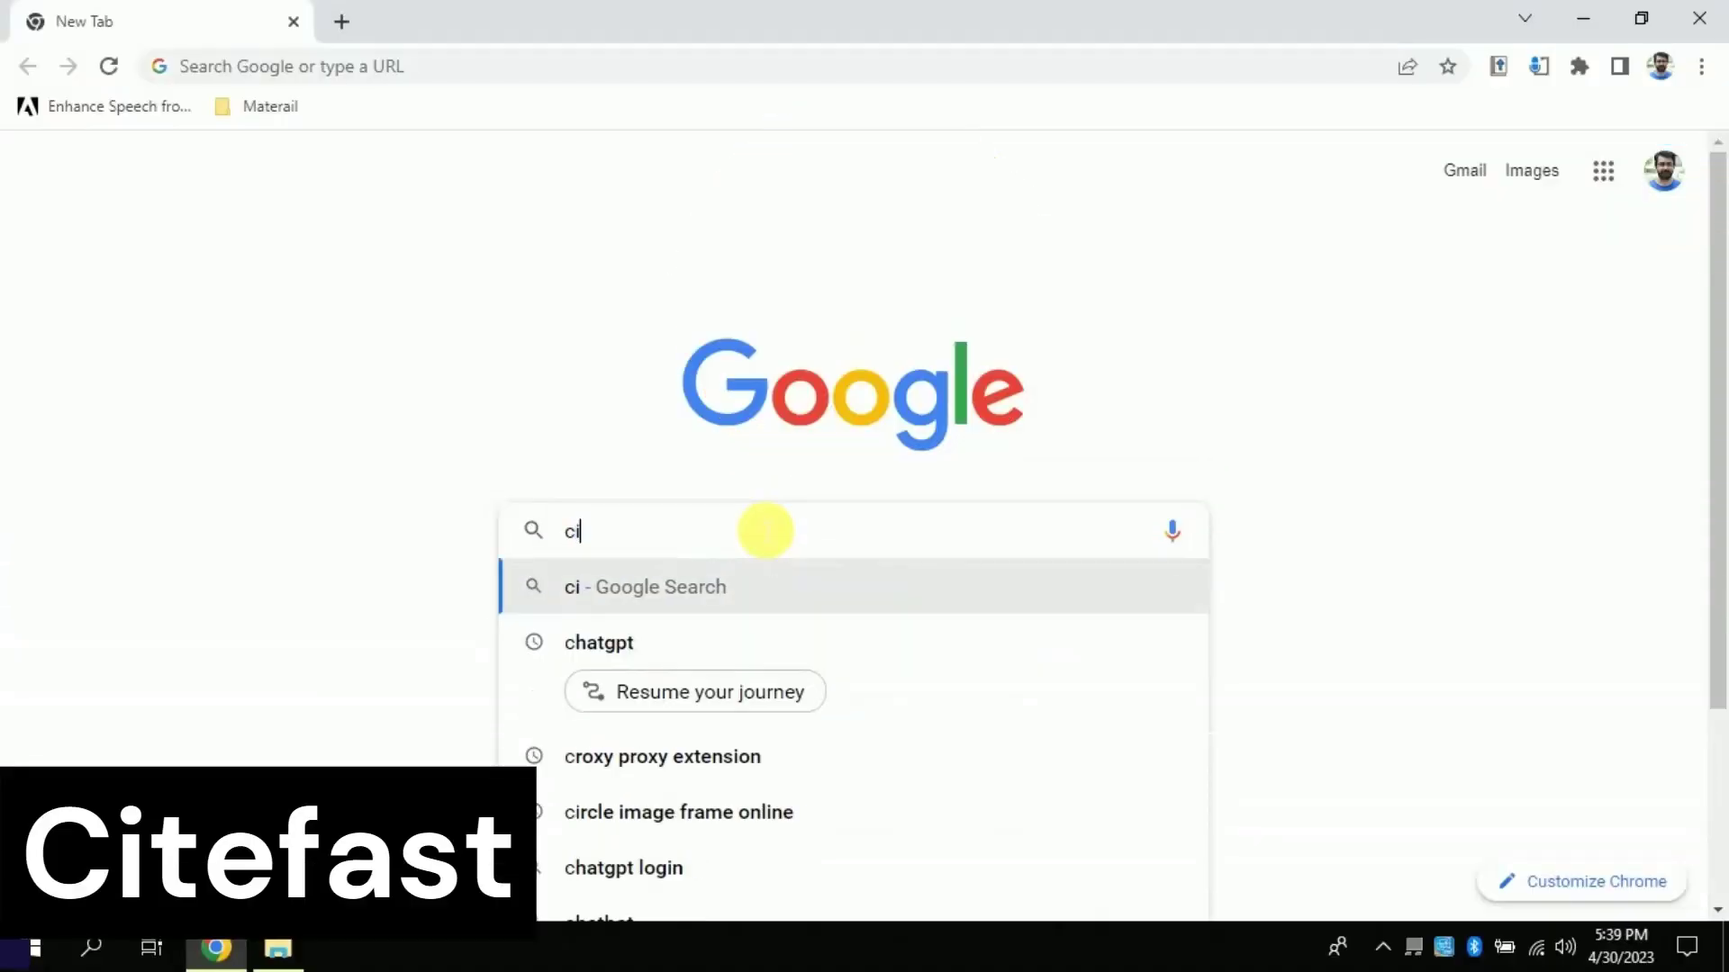
# Search Google for 'citefast' and open the Citefast APA 7 citation generator
pyautogui.write('tefast')
pyautogui.press('Return')
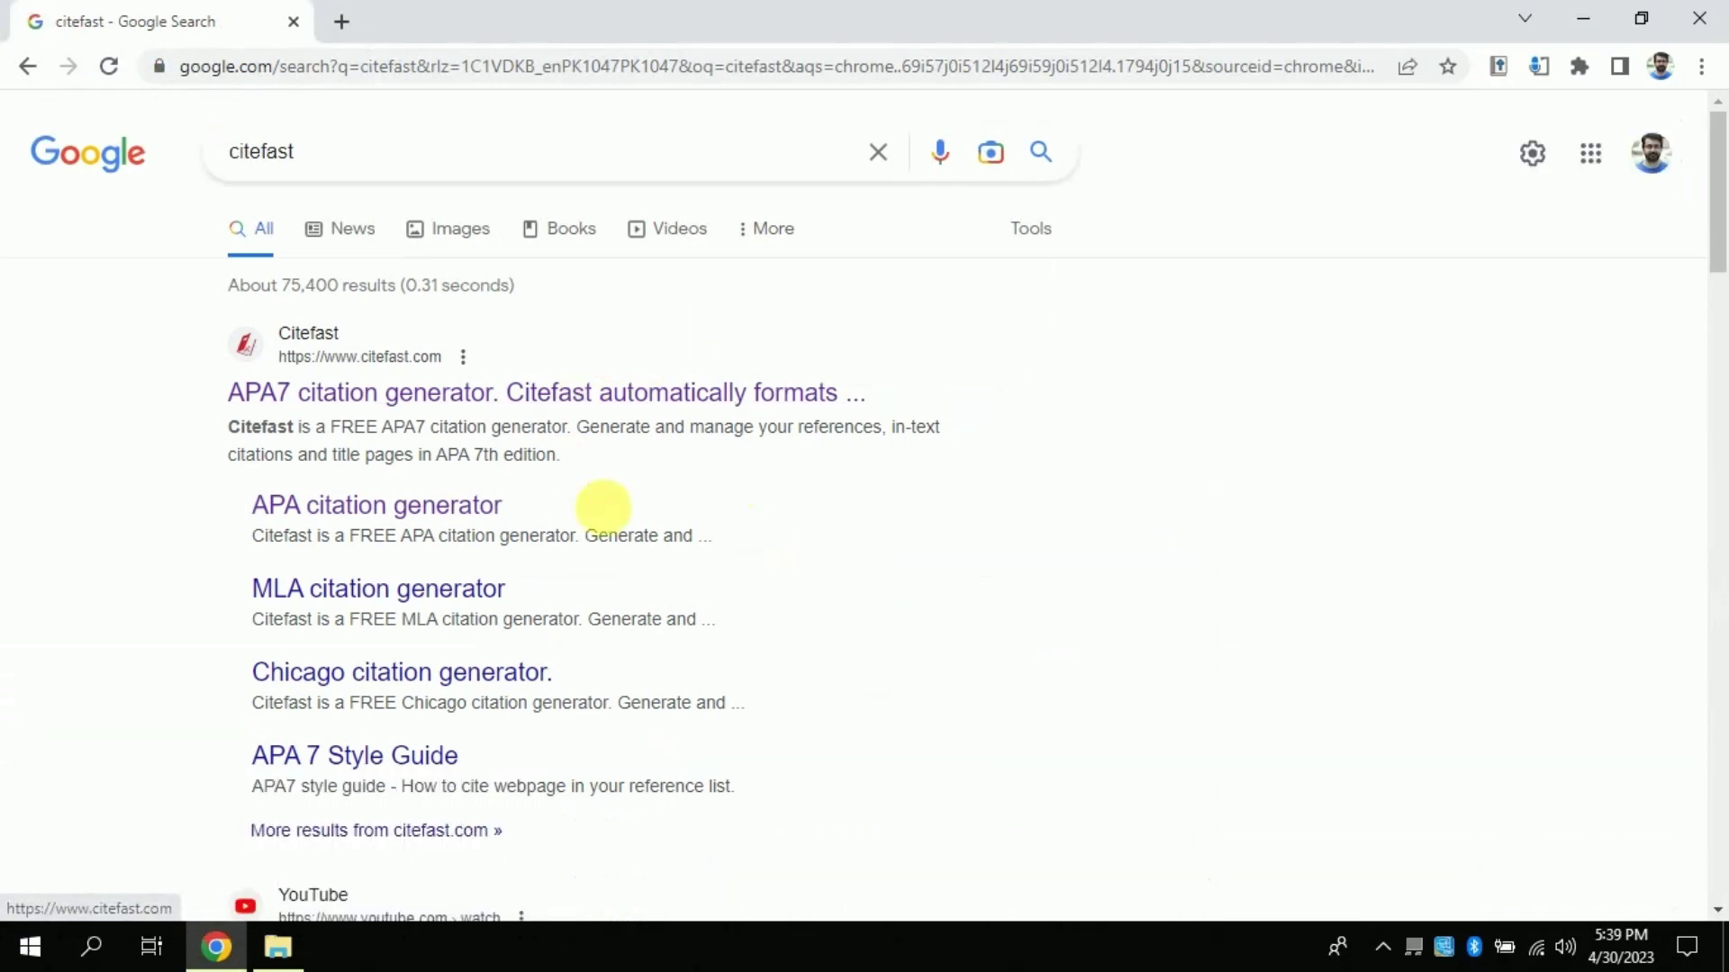
pyautogui.click(598, 397)
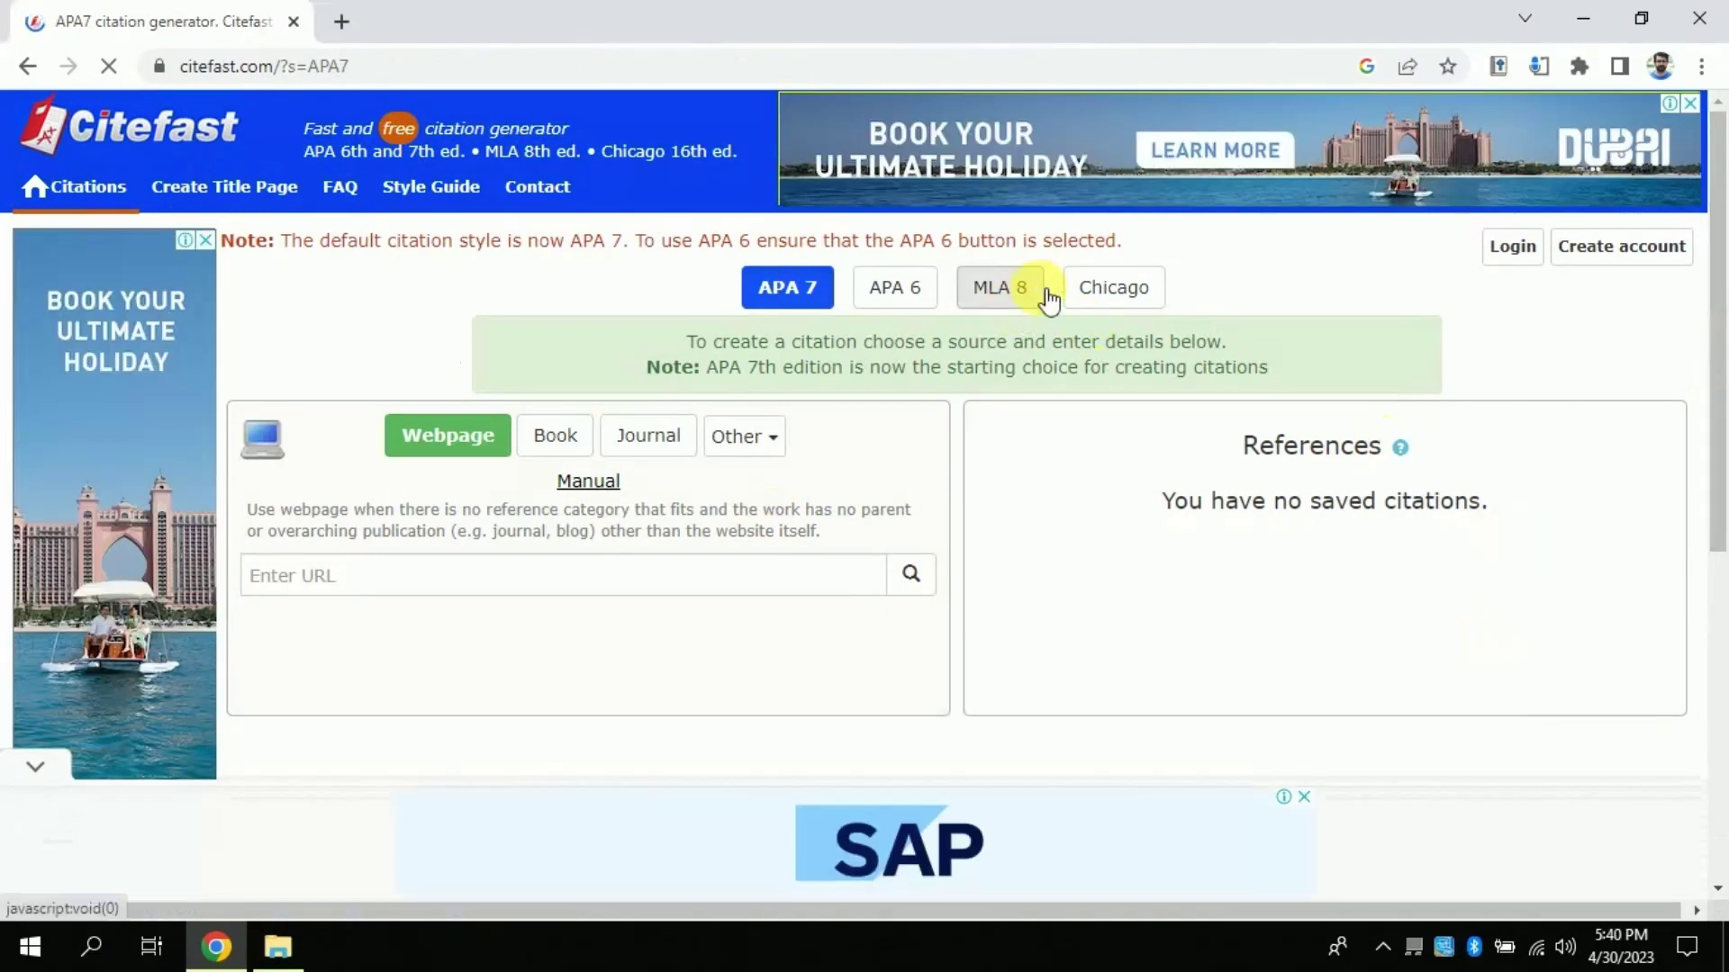
# Try the APA 6, MLA 8 and Chicago styles, then return to APA 7
pyautogui.click(910, 293)
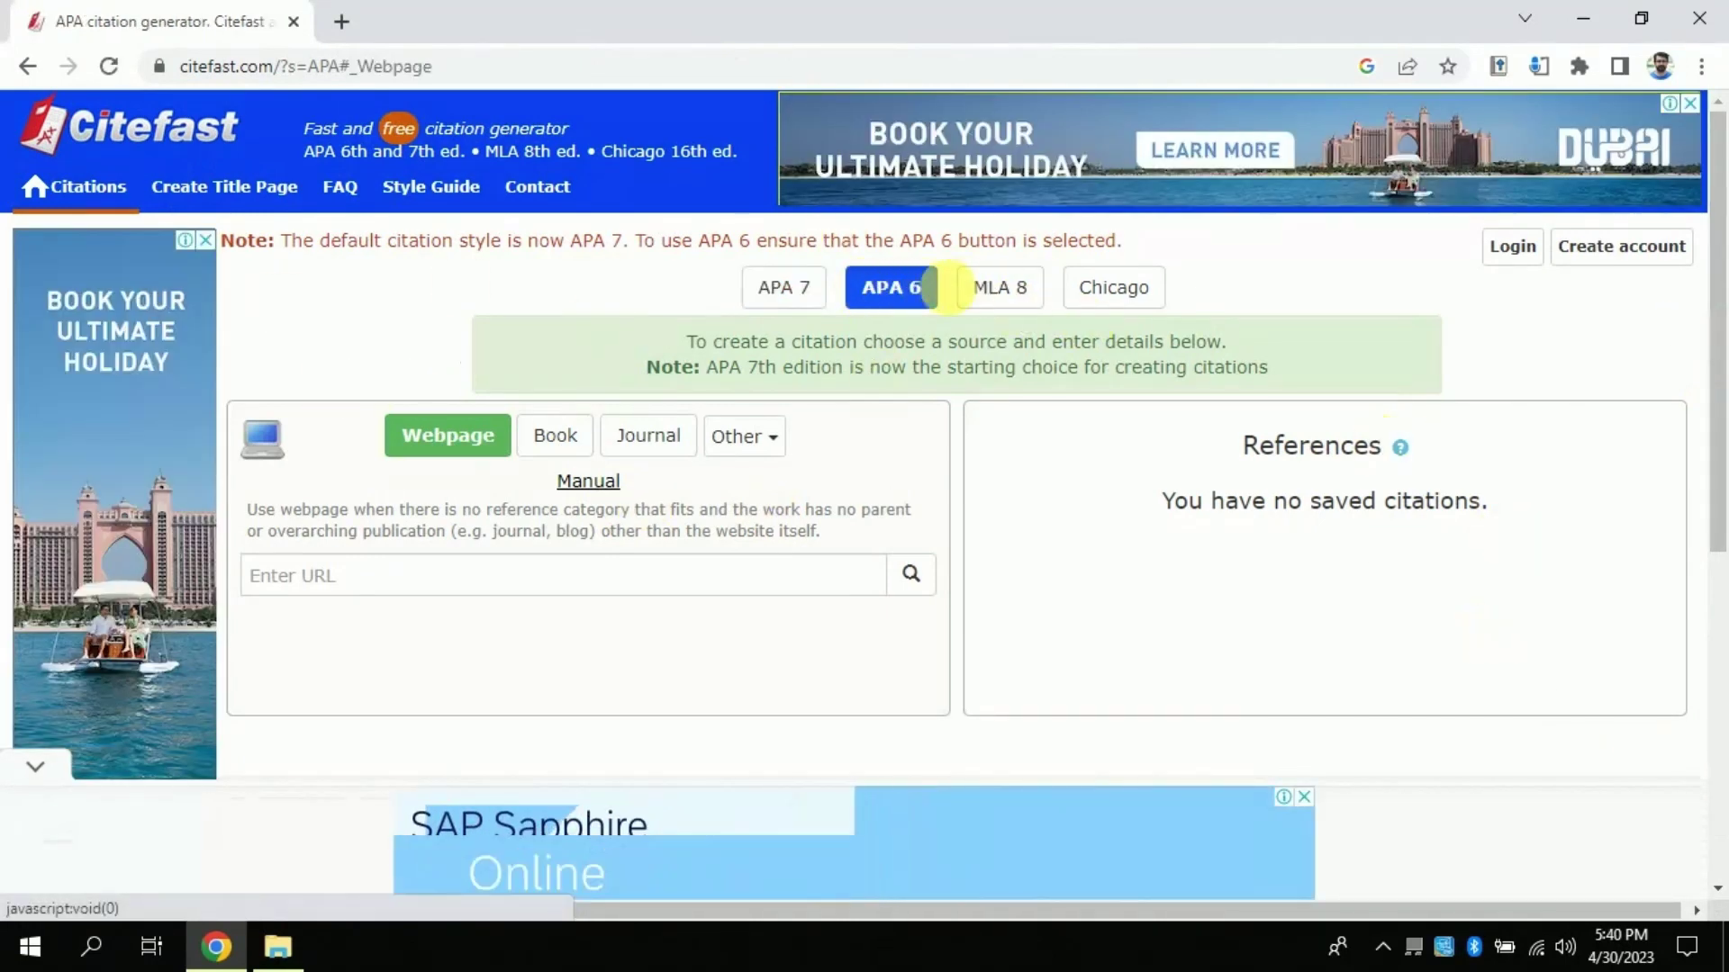
pyautogui.click(982, 290)
pyautogui.click(1136, 295)
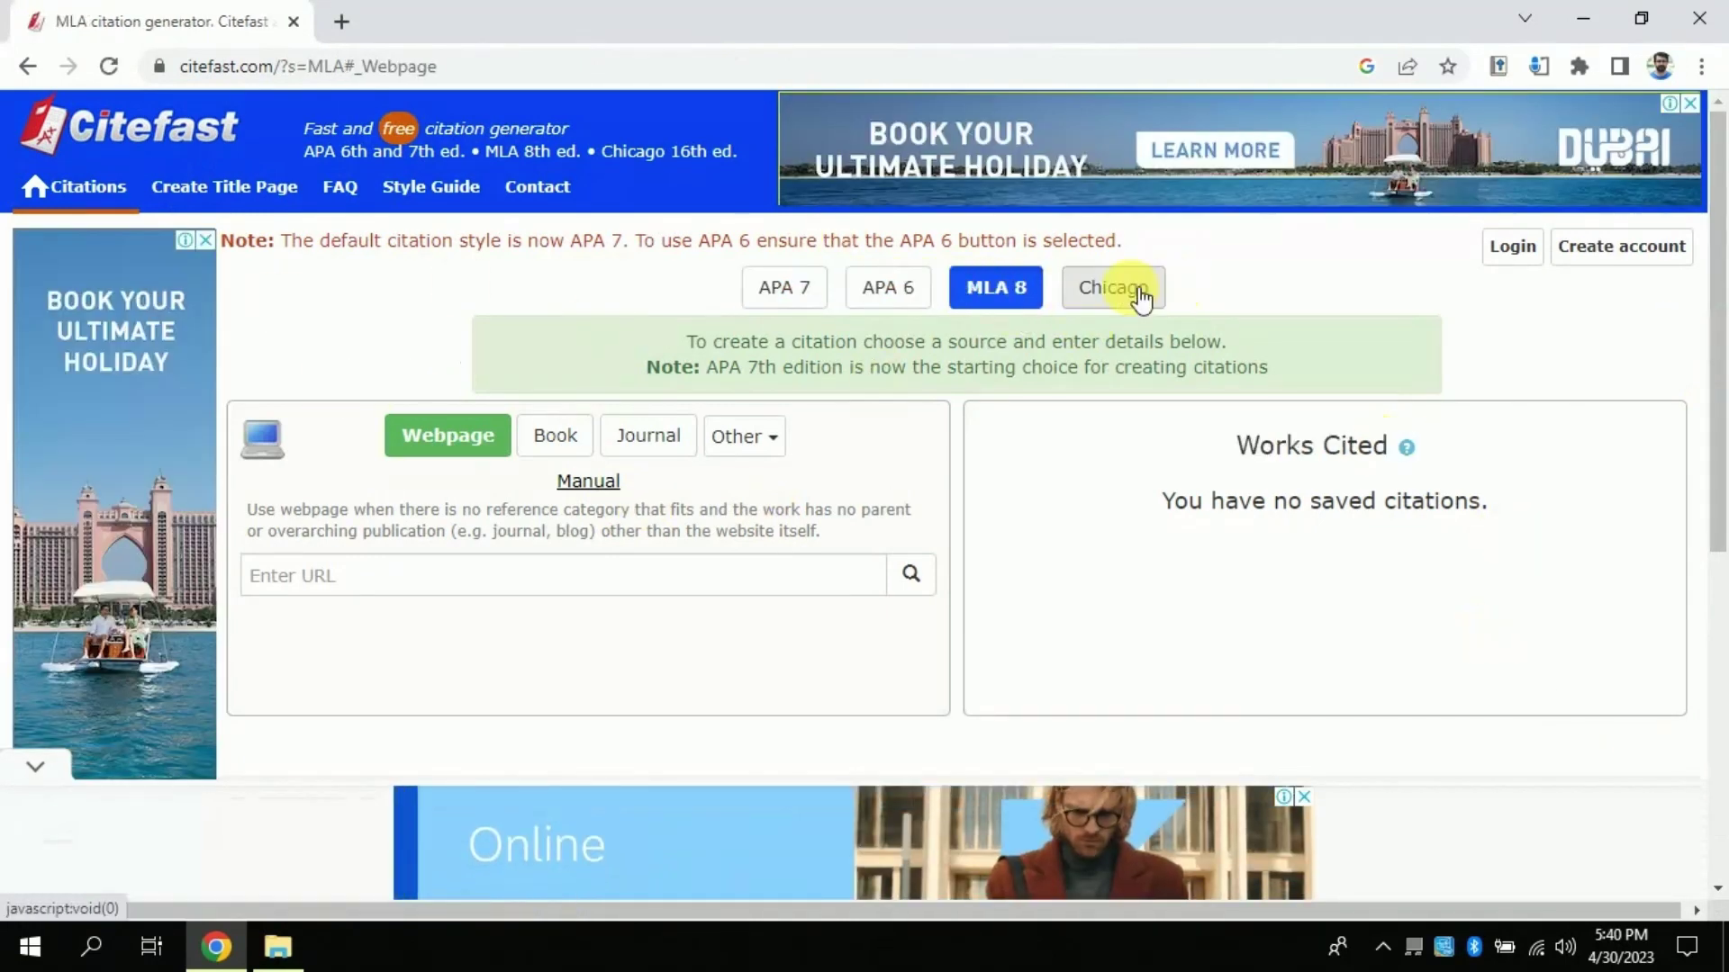
pyautogui.click(764, 286)
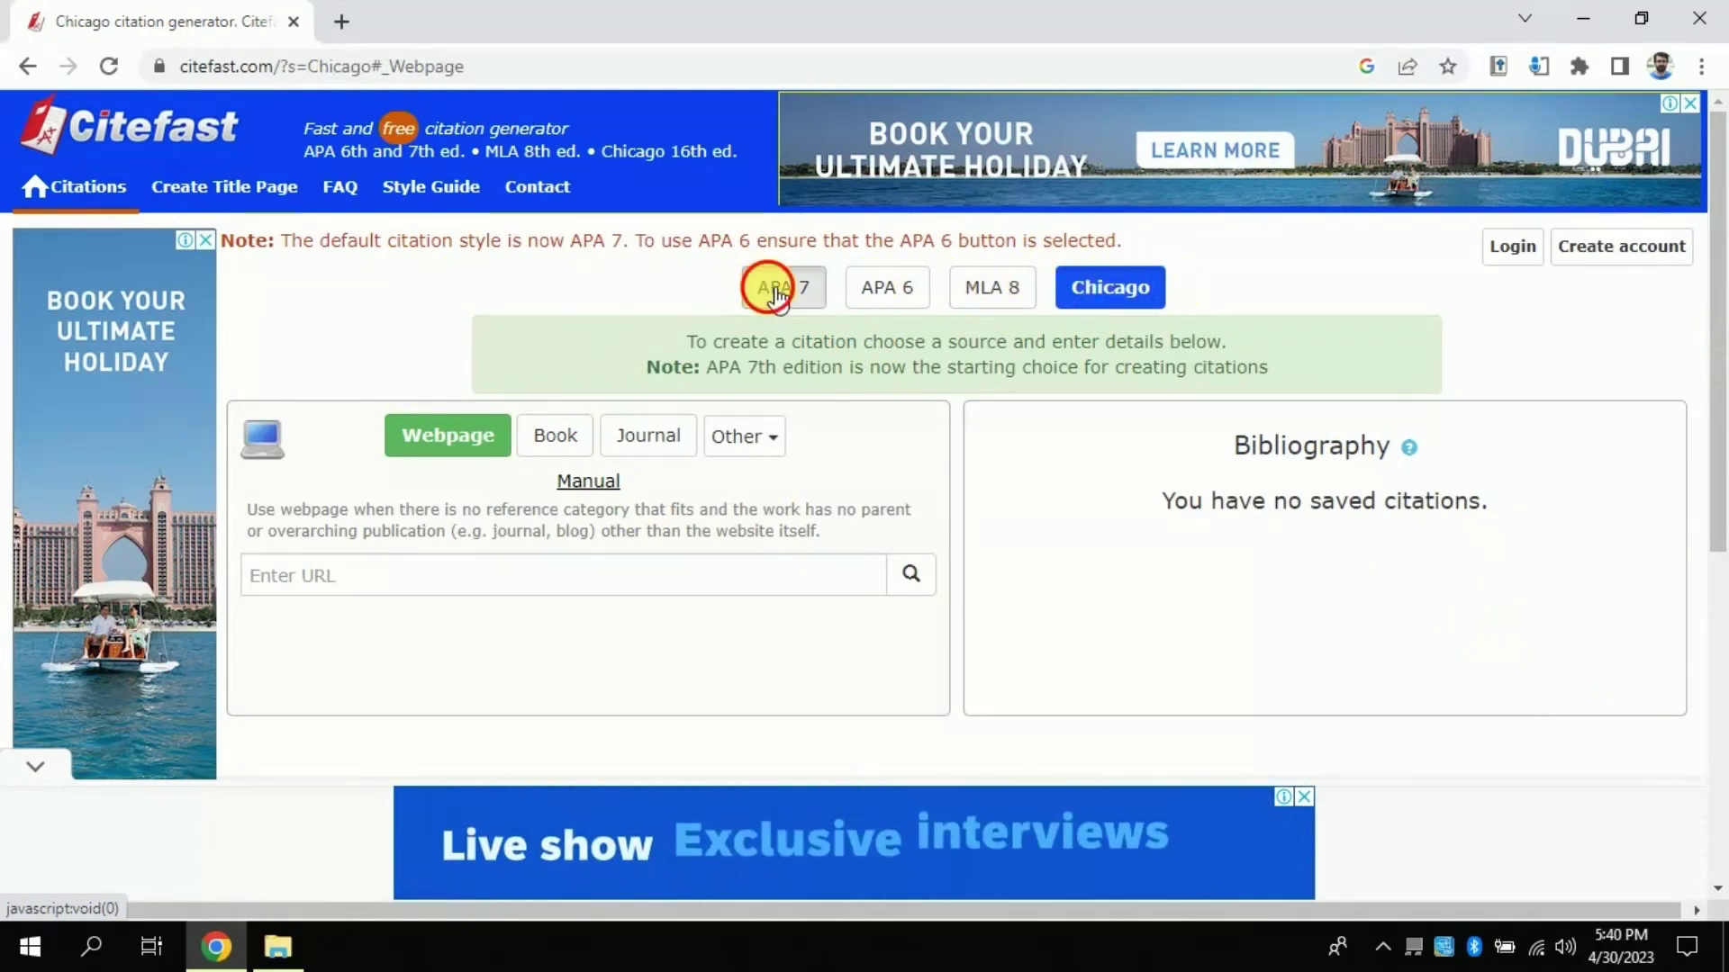
# Settle on Journal as the source type, in search-by-article-title mode
pyautogui.click(553, 436)
pyautogui.click(639, 435)
pyautogui.click(736, 437)
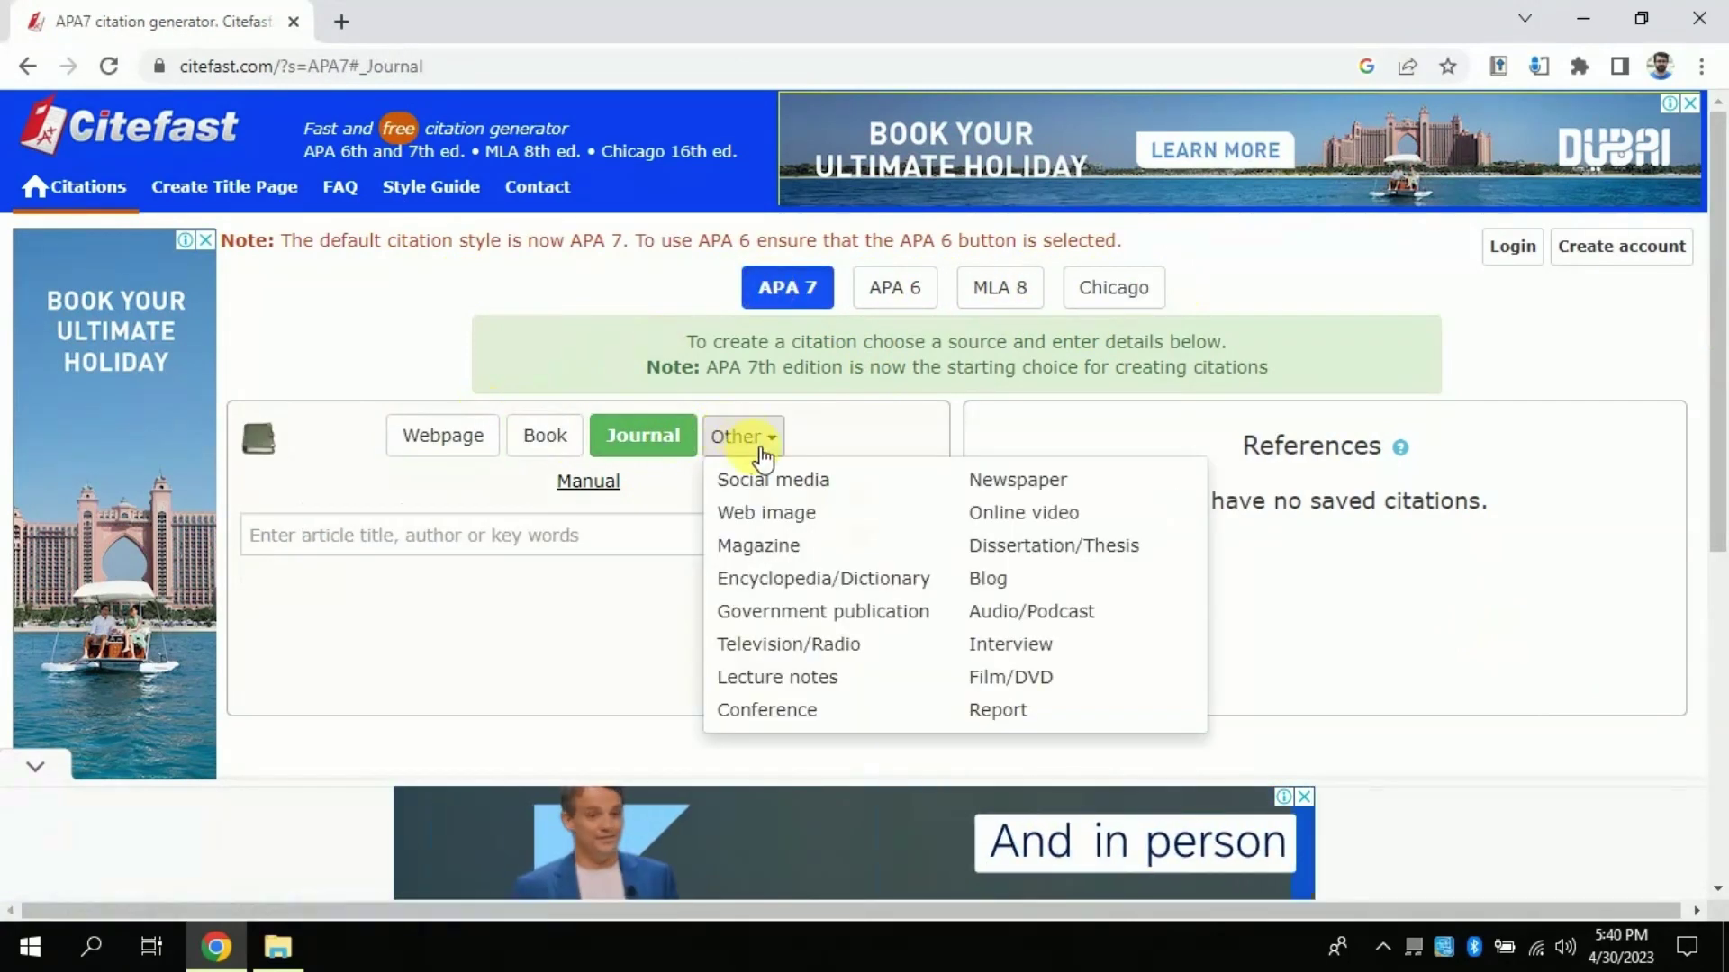
pyautogui.click(546, 433)
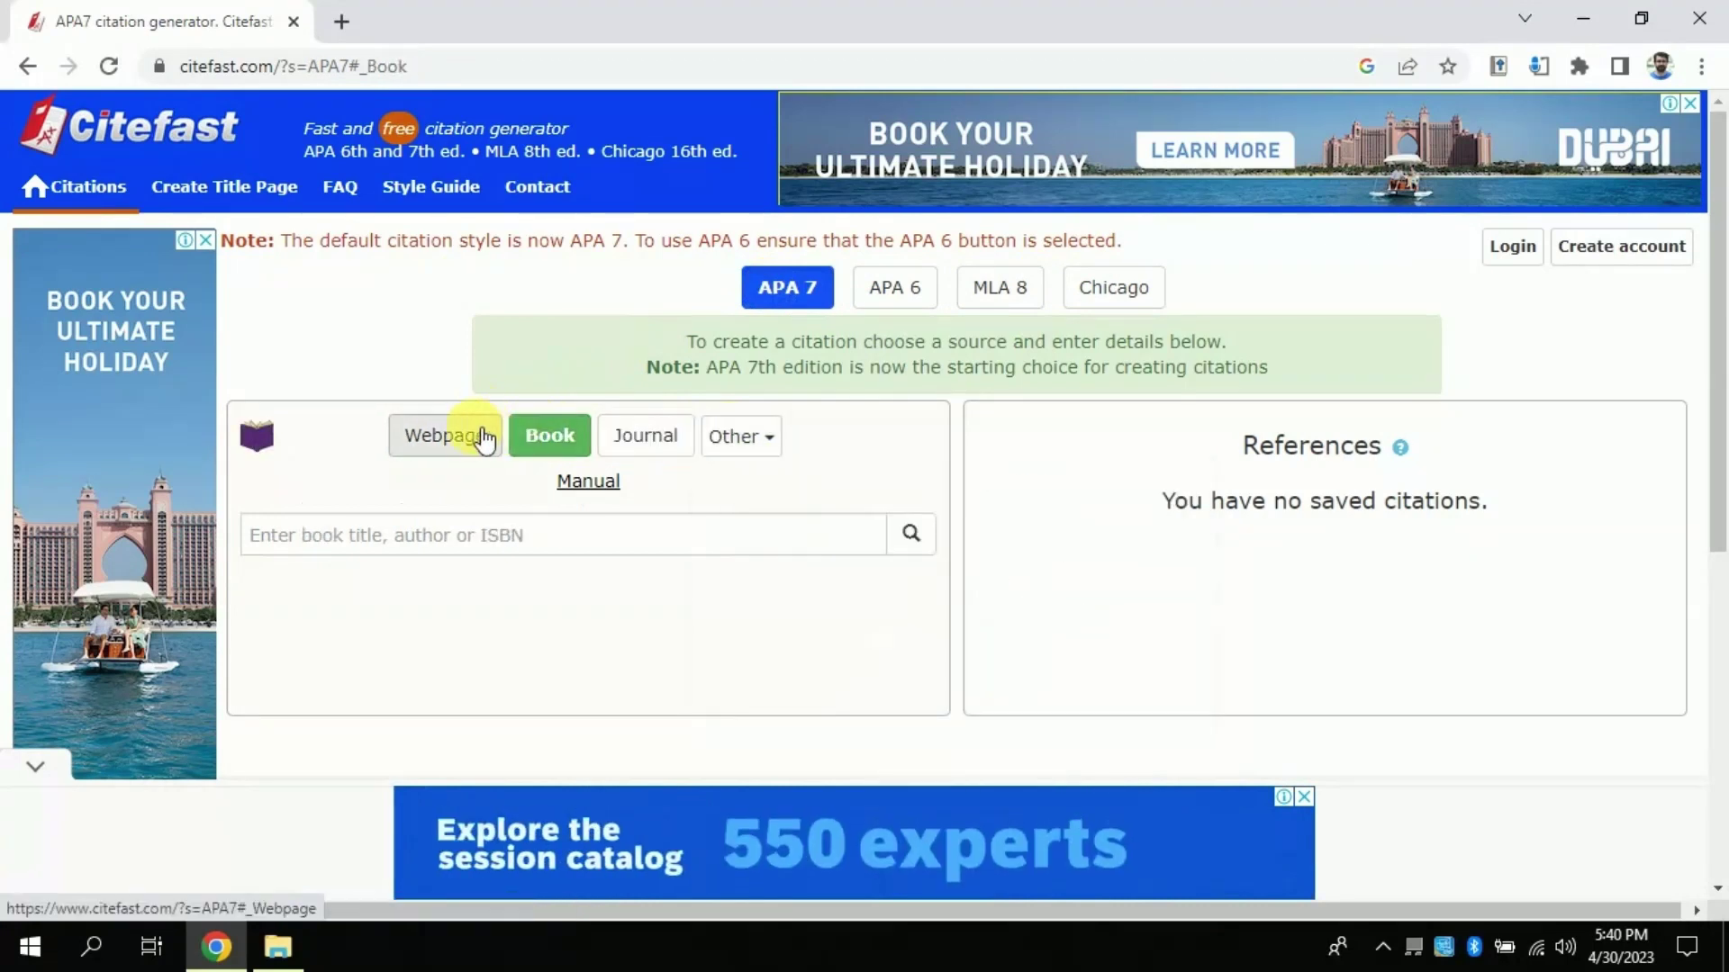
pyautogui.click(467, 436)
pyautogui.click(635, 441)
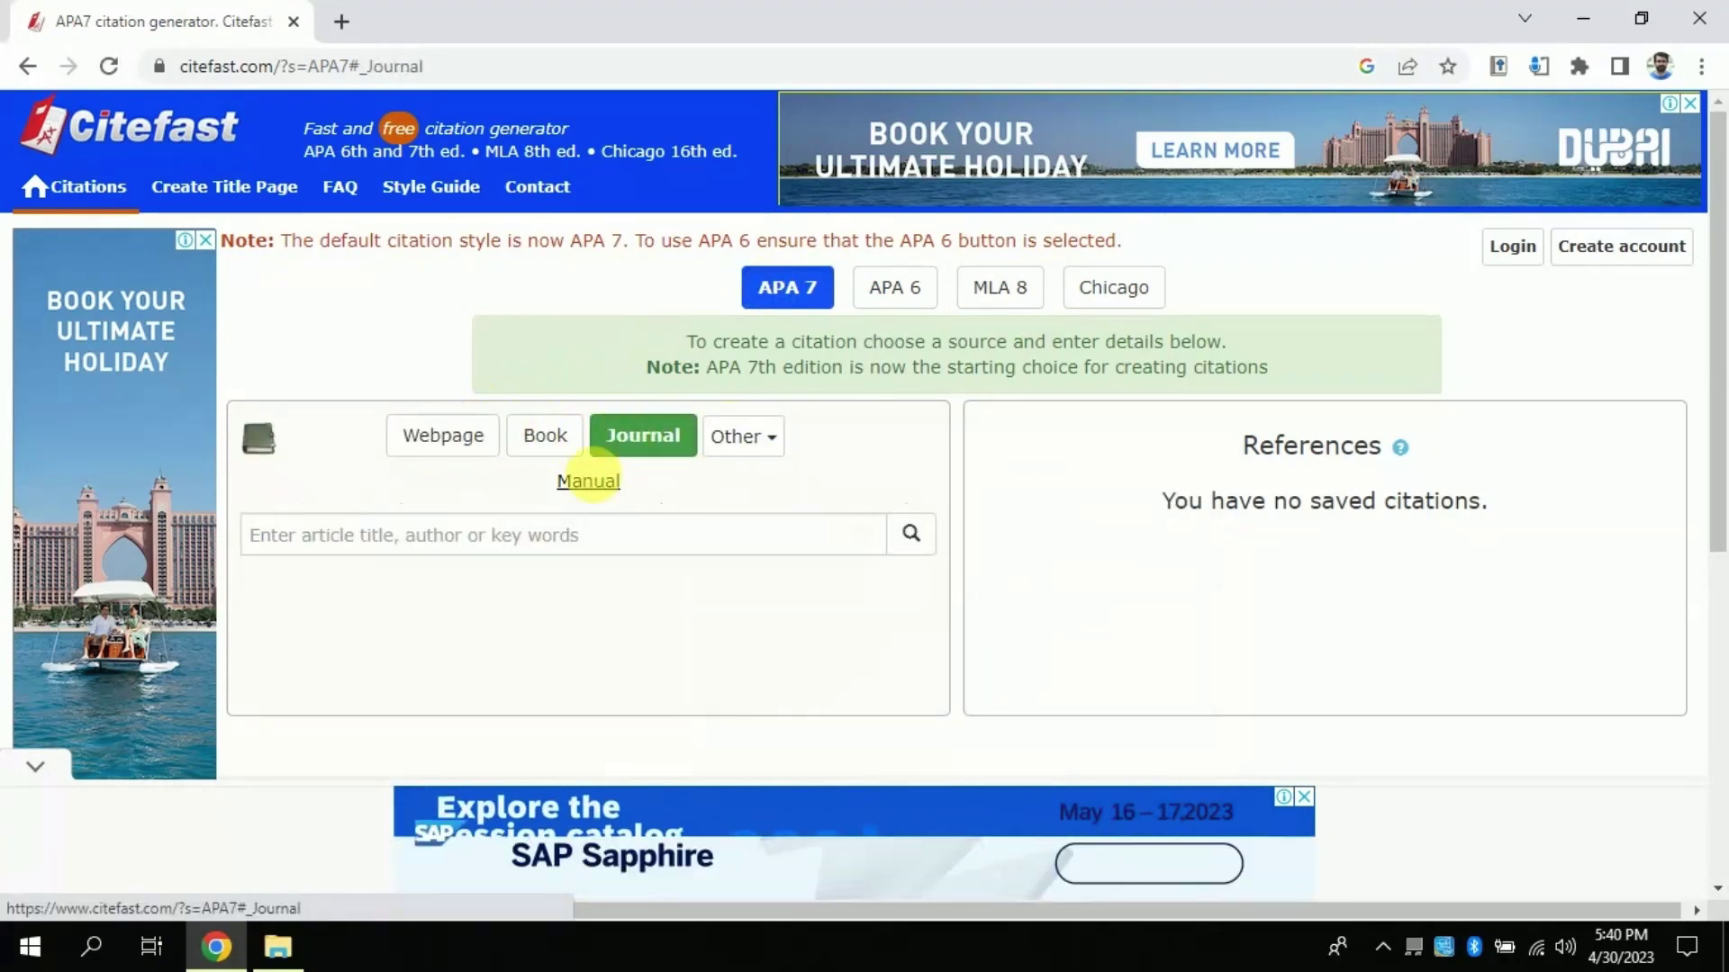
pyautogui.click(581, 481)
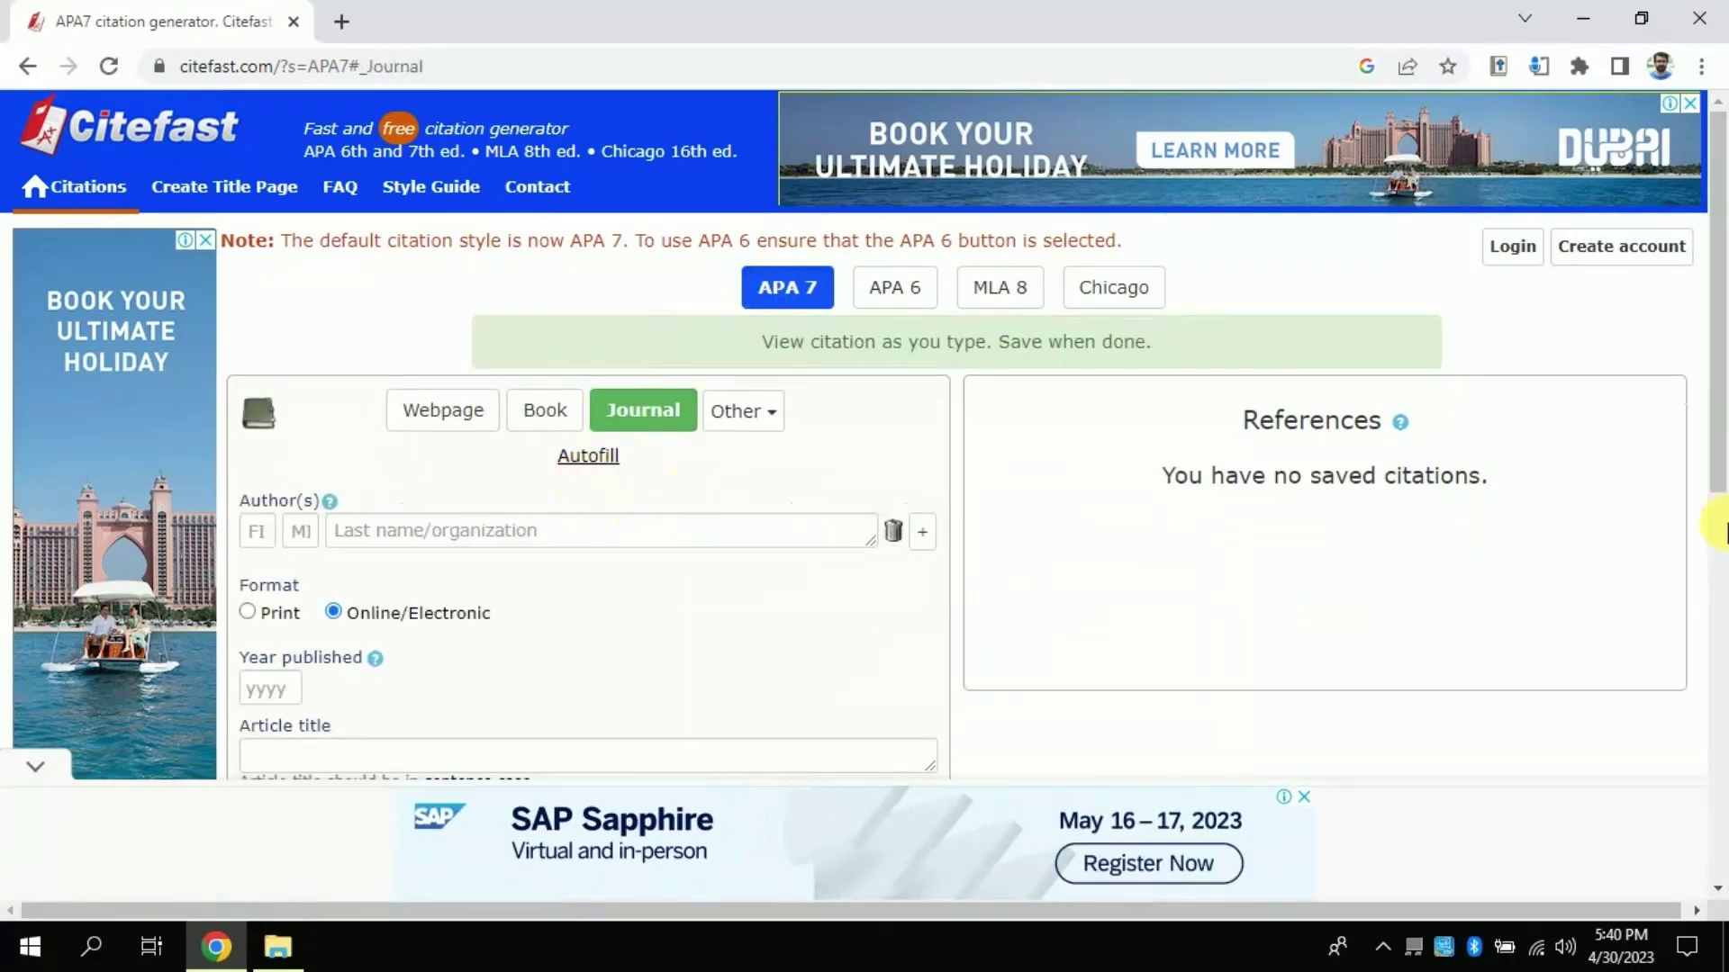
pyautogui.moveTo(1717, 412)
pyautogui.mouseDown()
pyautogui.moveTo(1723, 720)
pyautogui.moveTo(1720, 369)
pyautogui.mouseUp()
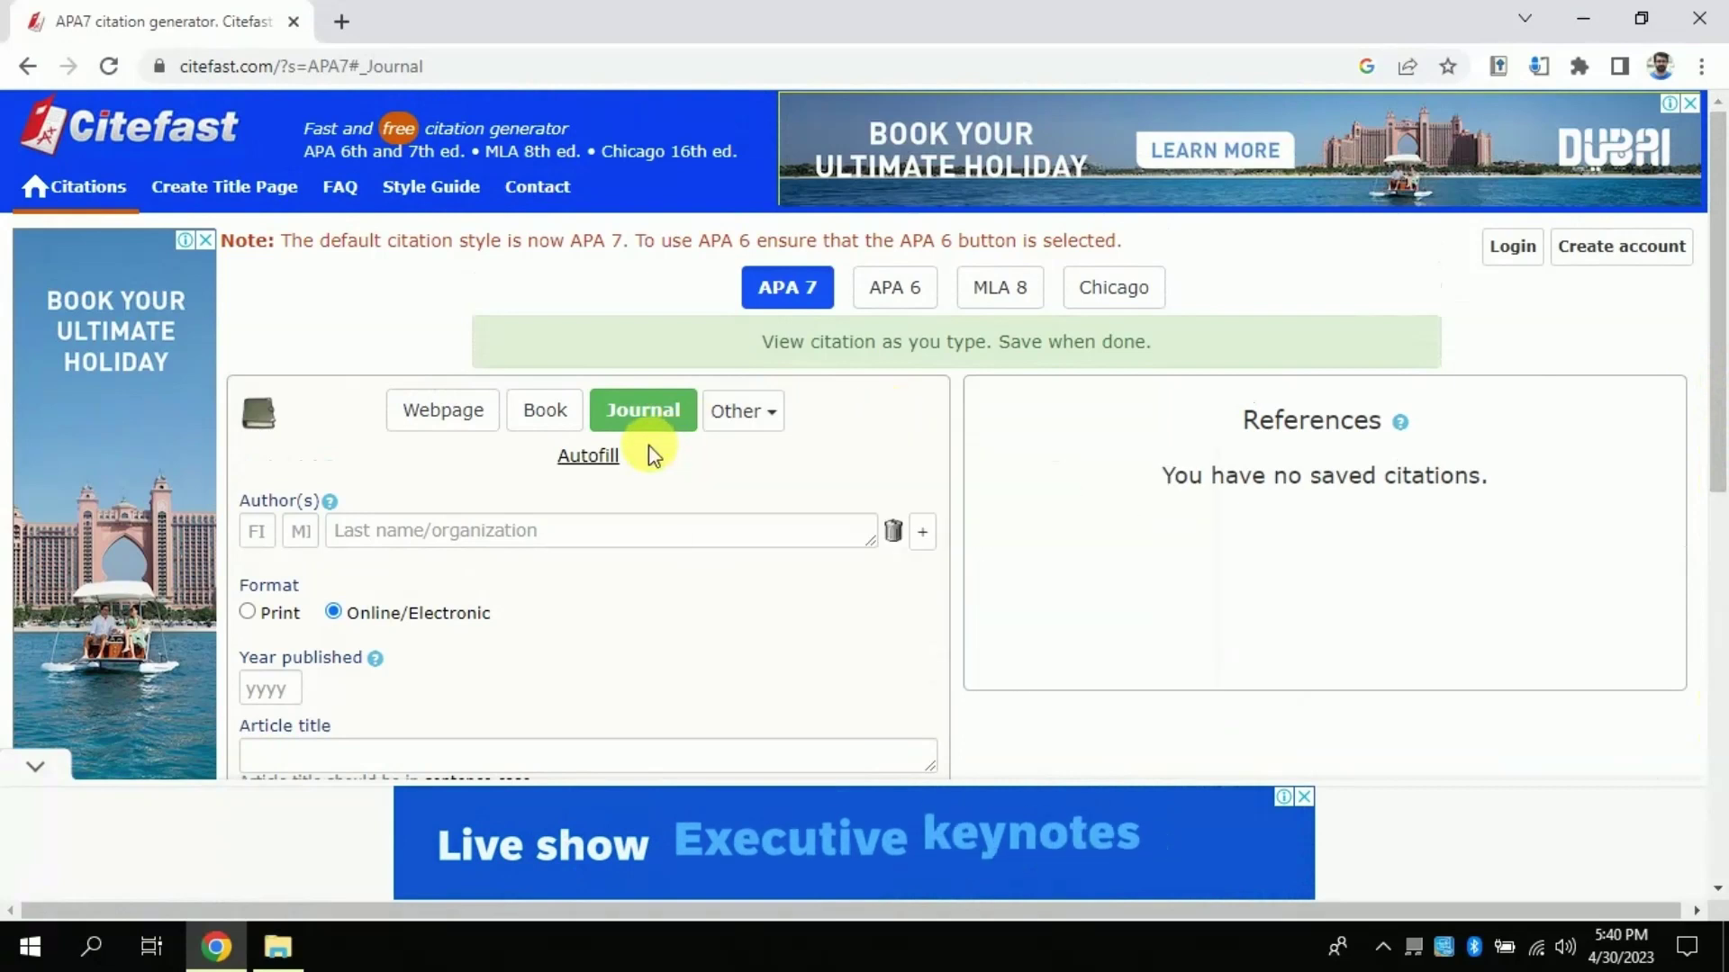
pyautogui.click(583, 455)
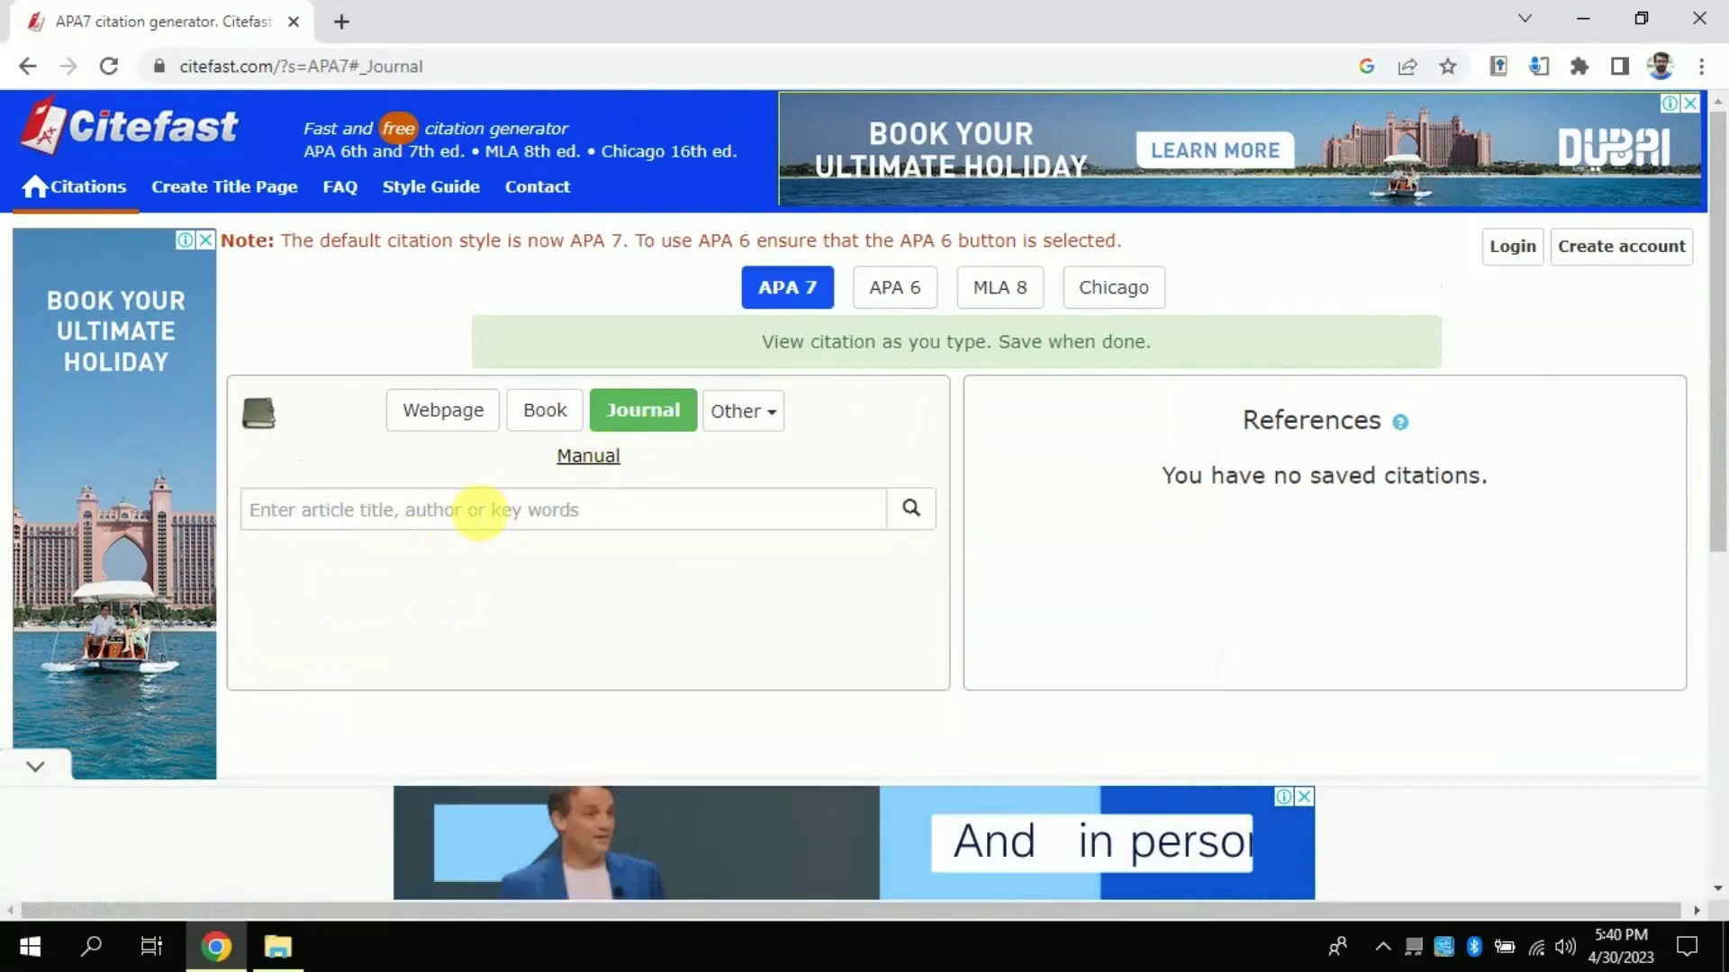
# Copy the title 'Mathematics achievement in middle school level in Pakistan' from the PDF
pyautogui.click(262, 511)
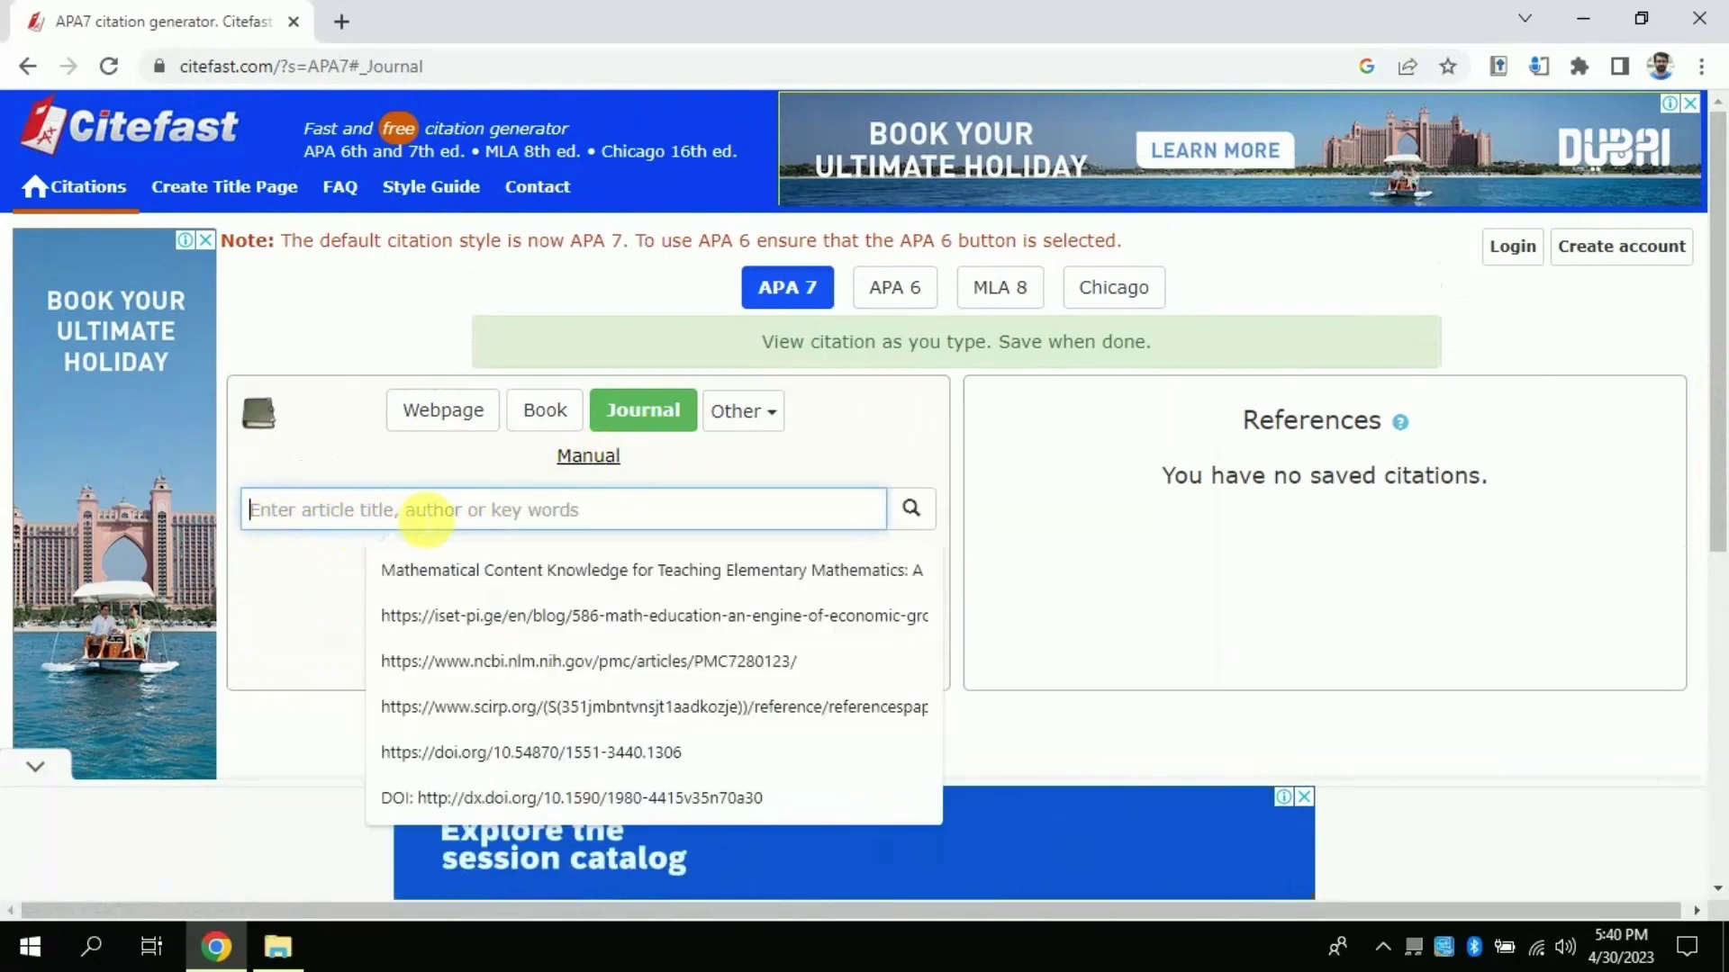
pyautogui.click(324, 474)
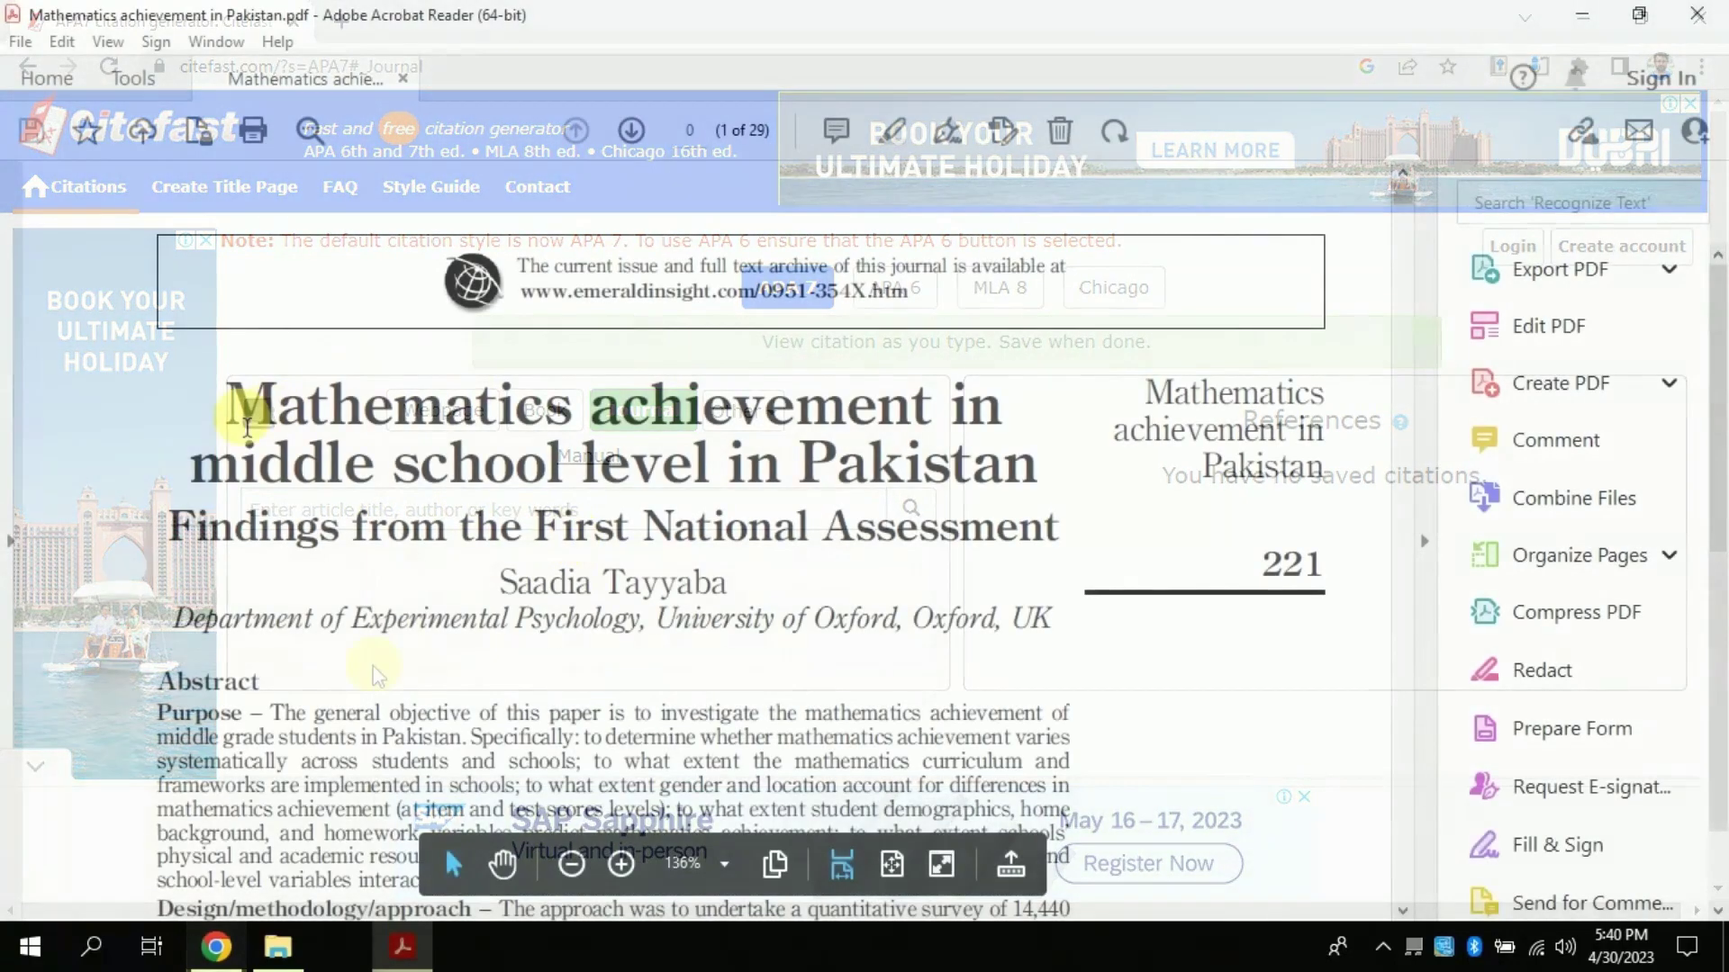
pyautogui.moveTo(225, 405); pyautogui.dragTo(886, 468)
pyautogui.rightClick(889, 466)
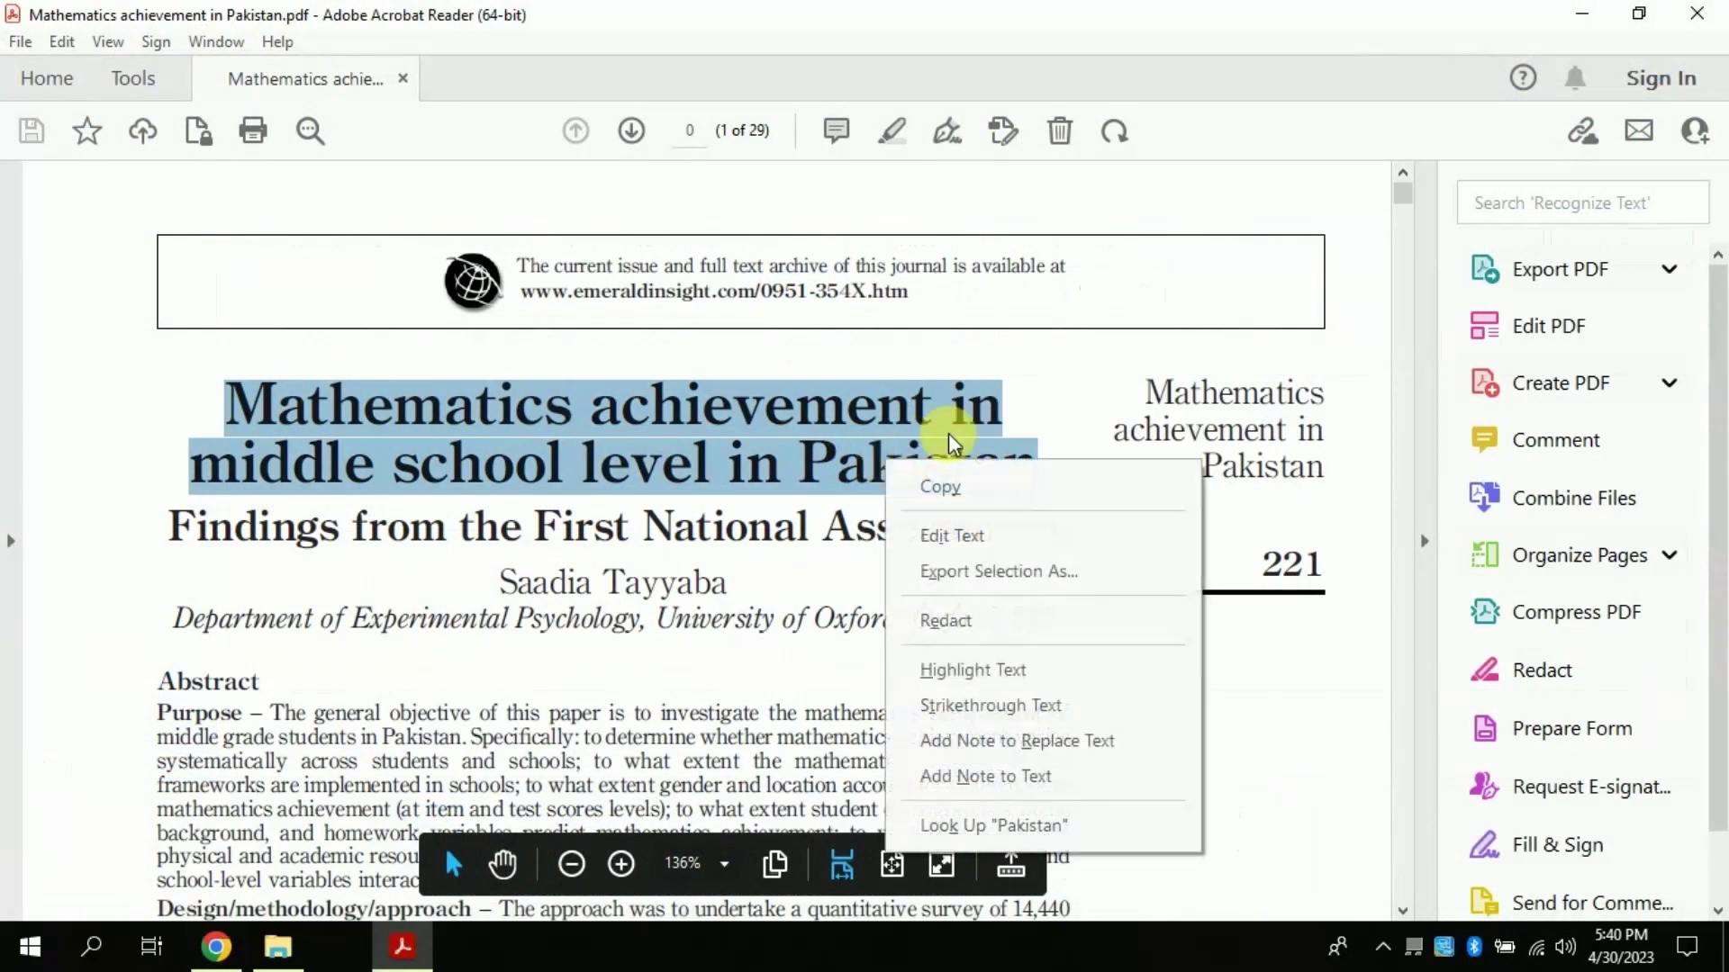
pyautogui.click(939, 486)
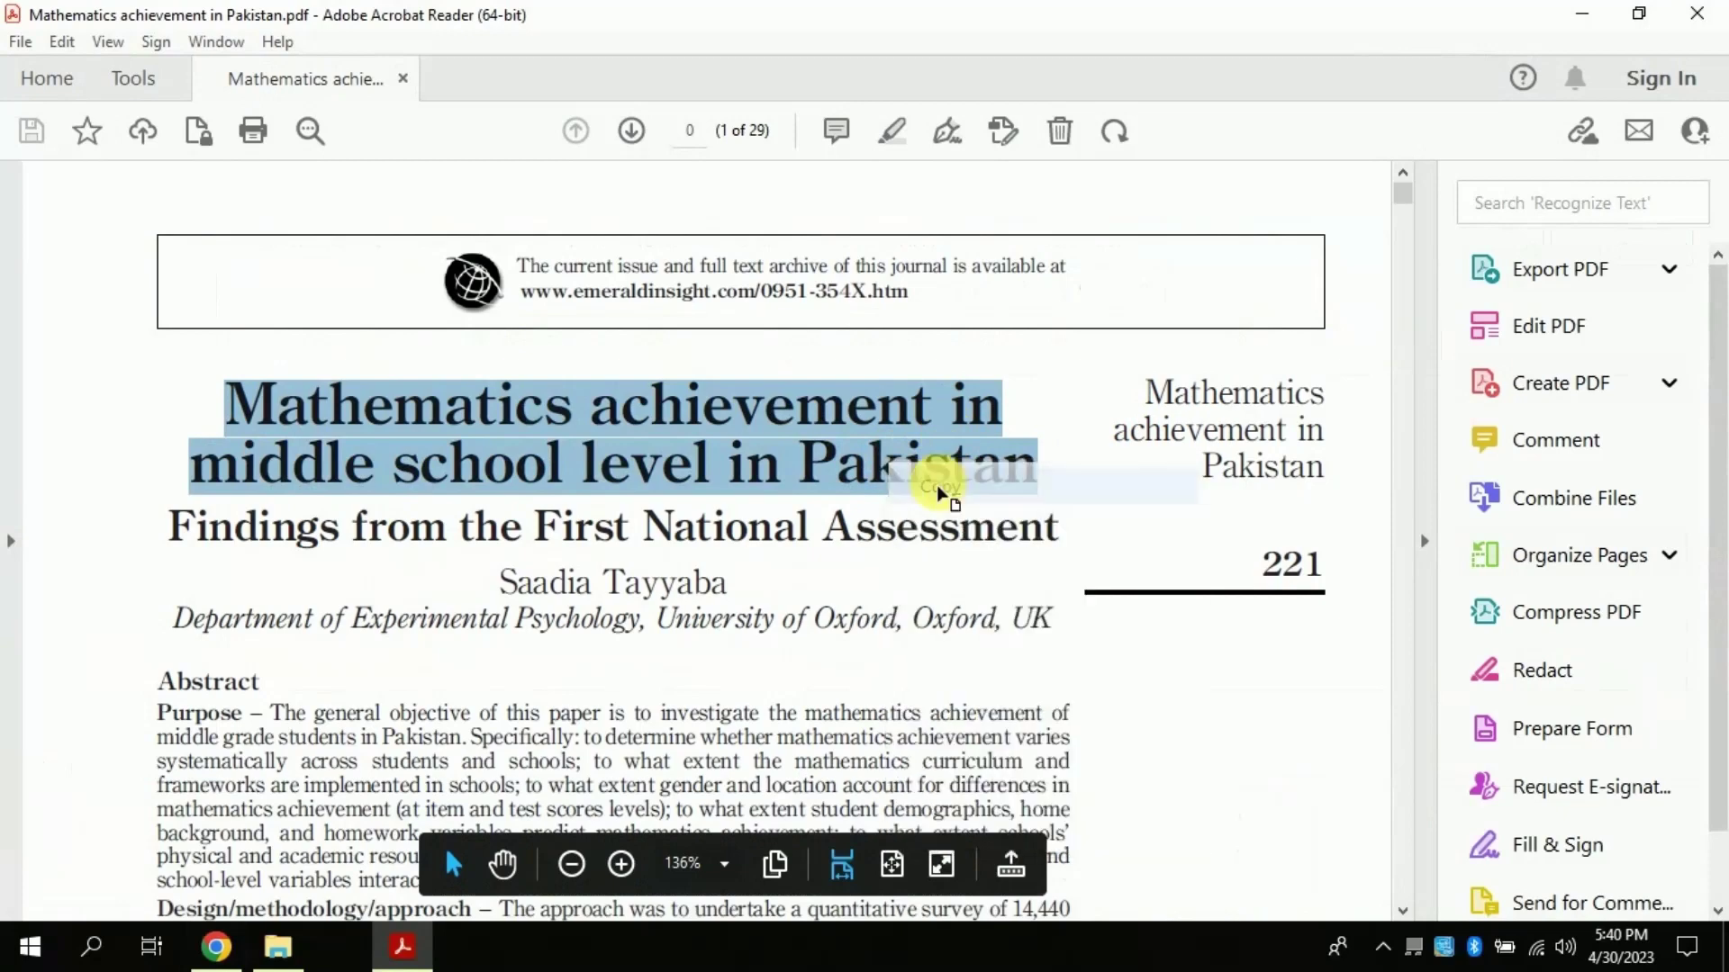
# Paste the title into Citefast's article search and pick the matching 2010 result
pyautogui.click(216, 945)
pyautogui.rightClick(398, 519)
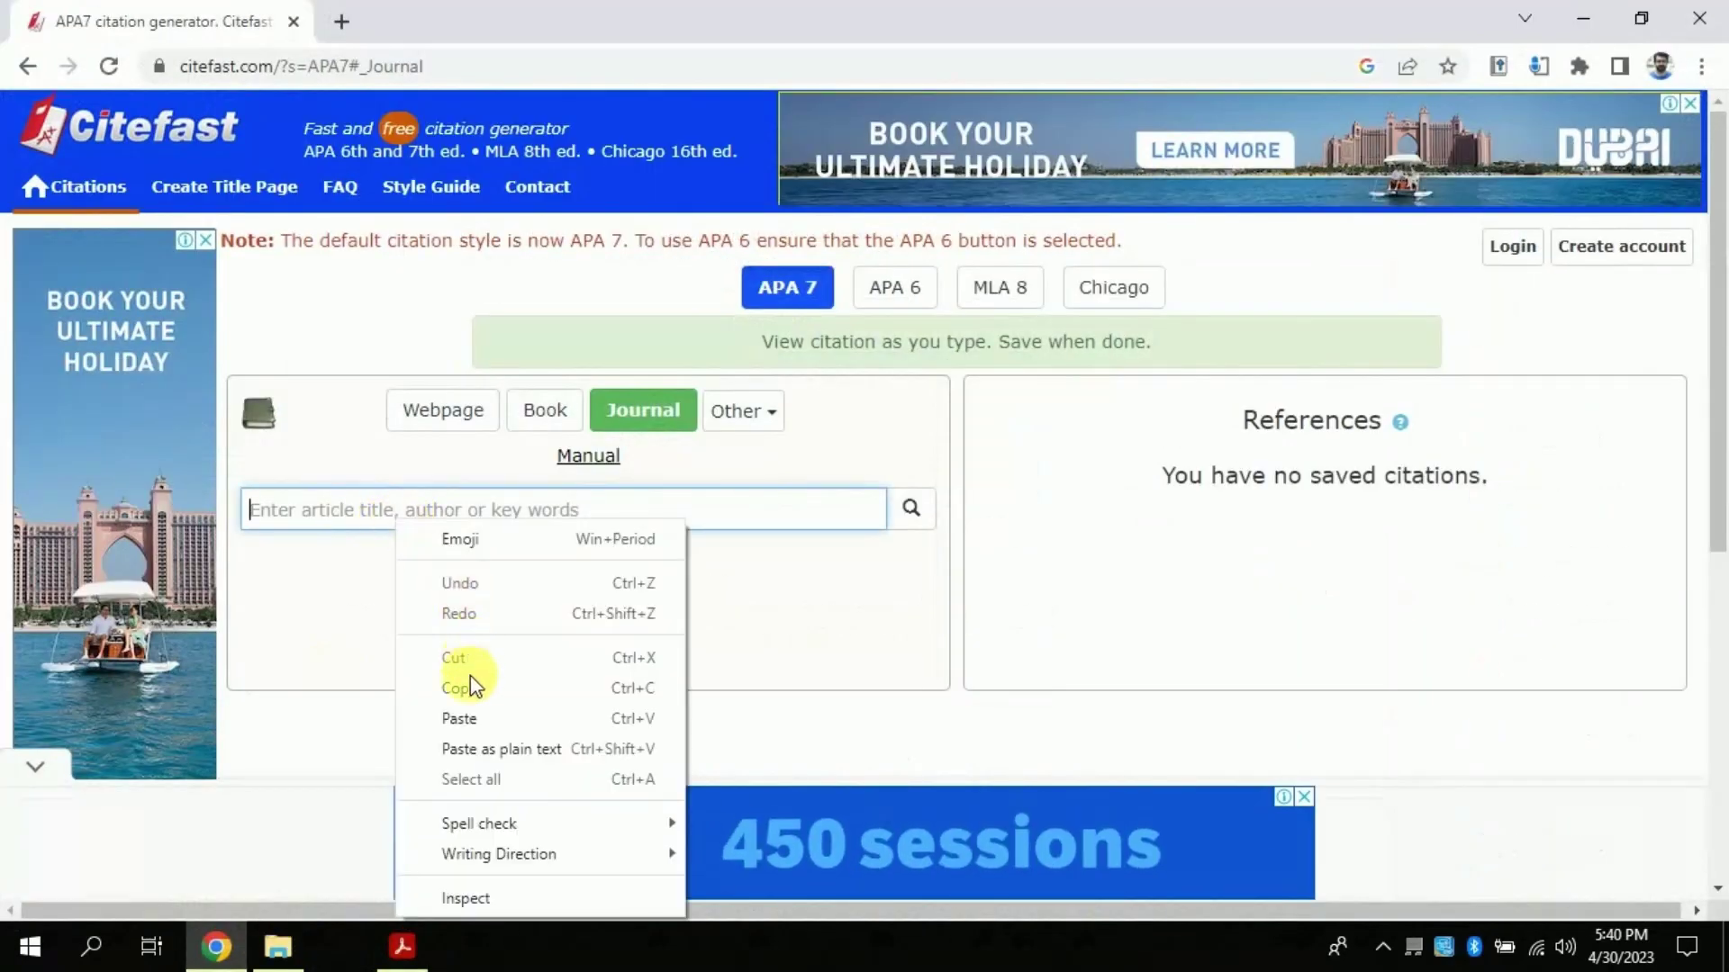
pyautogui.click(460, 719)
pyautogui.click(911, 509)
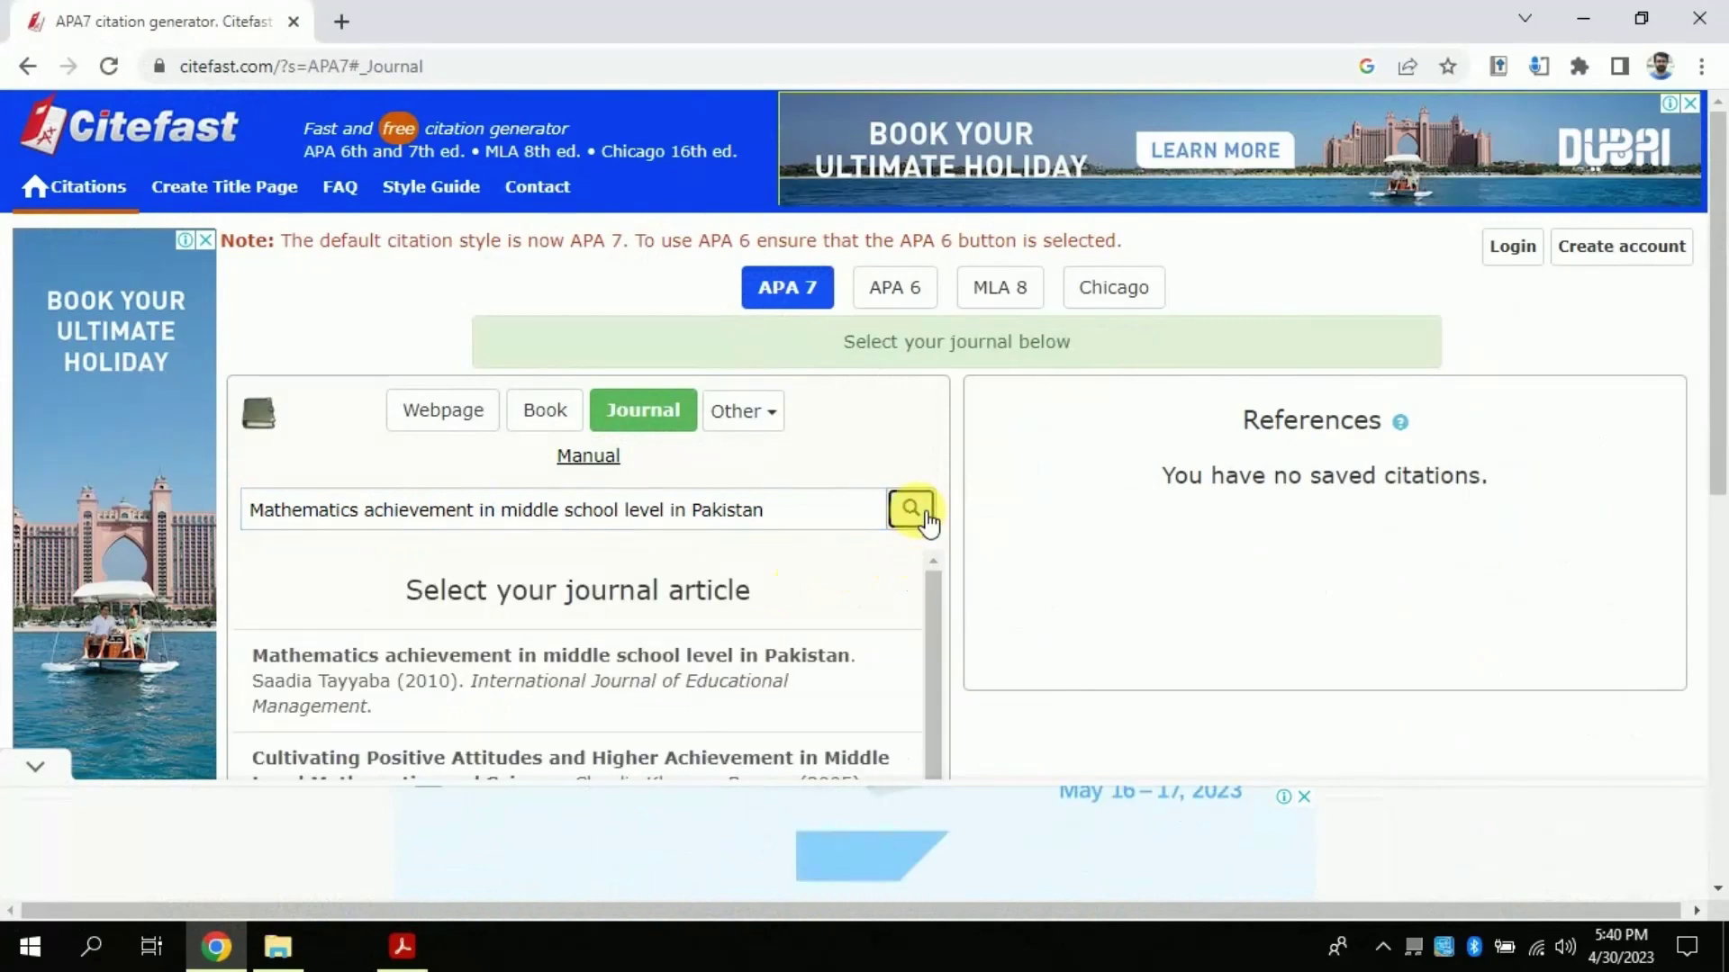
pyautogui.scroll(-1, 1711, 360)
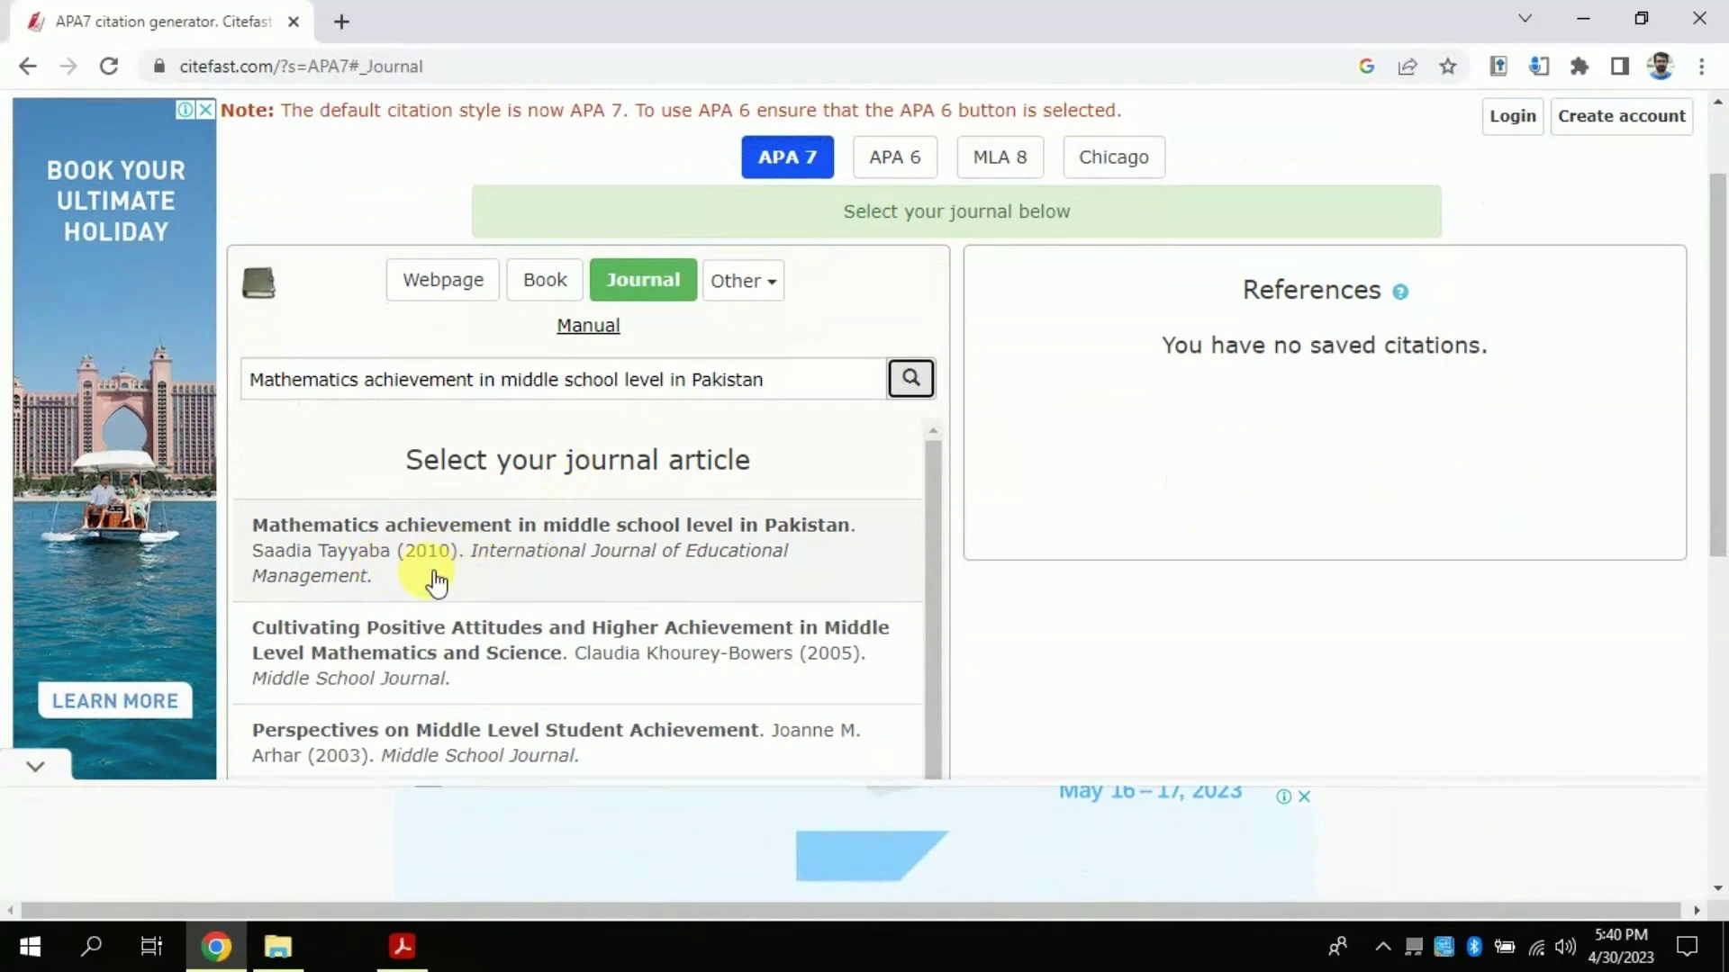
pyautogui.click(437, 578)
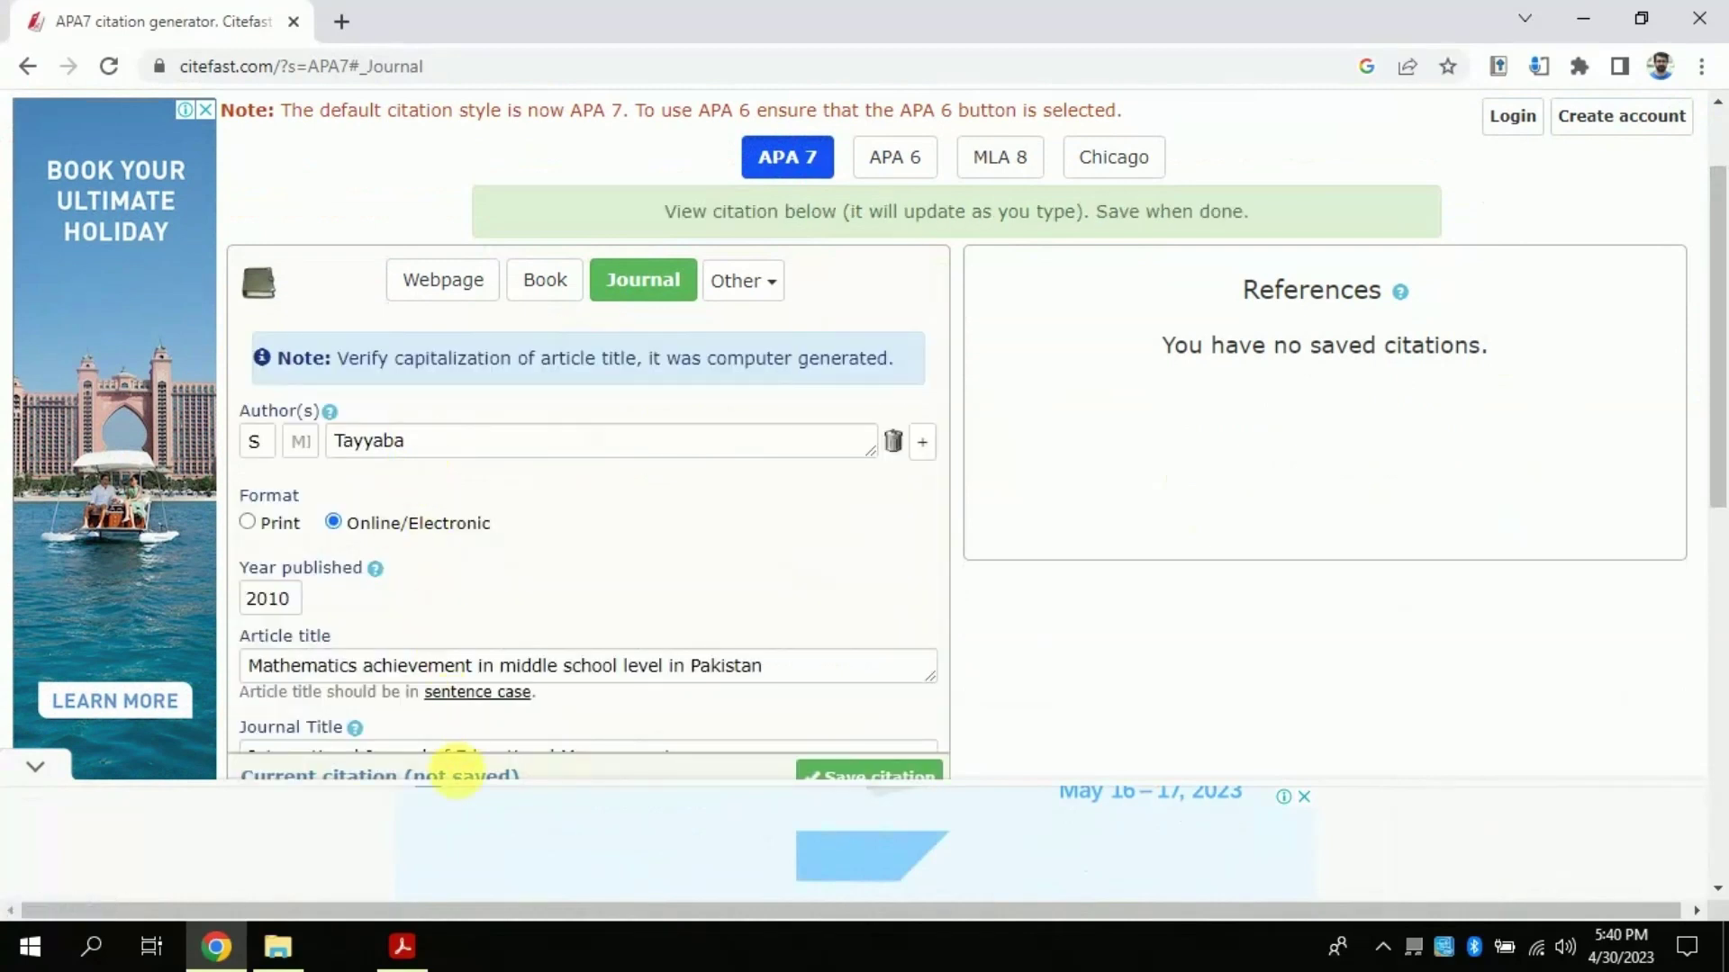
# Save the Tayyaba (2010) citation, export it to Word, and open bibliography (6).doc
pyautogui.moveTo(1720, 347); pyautogui.dragTo(1722, 441)
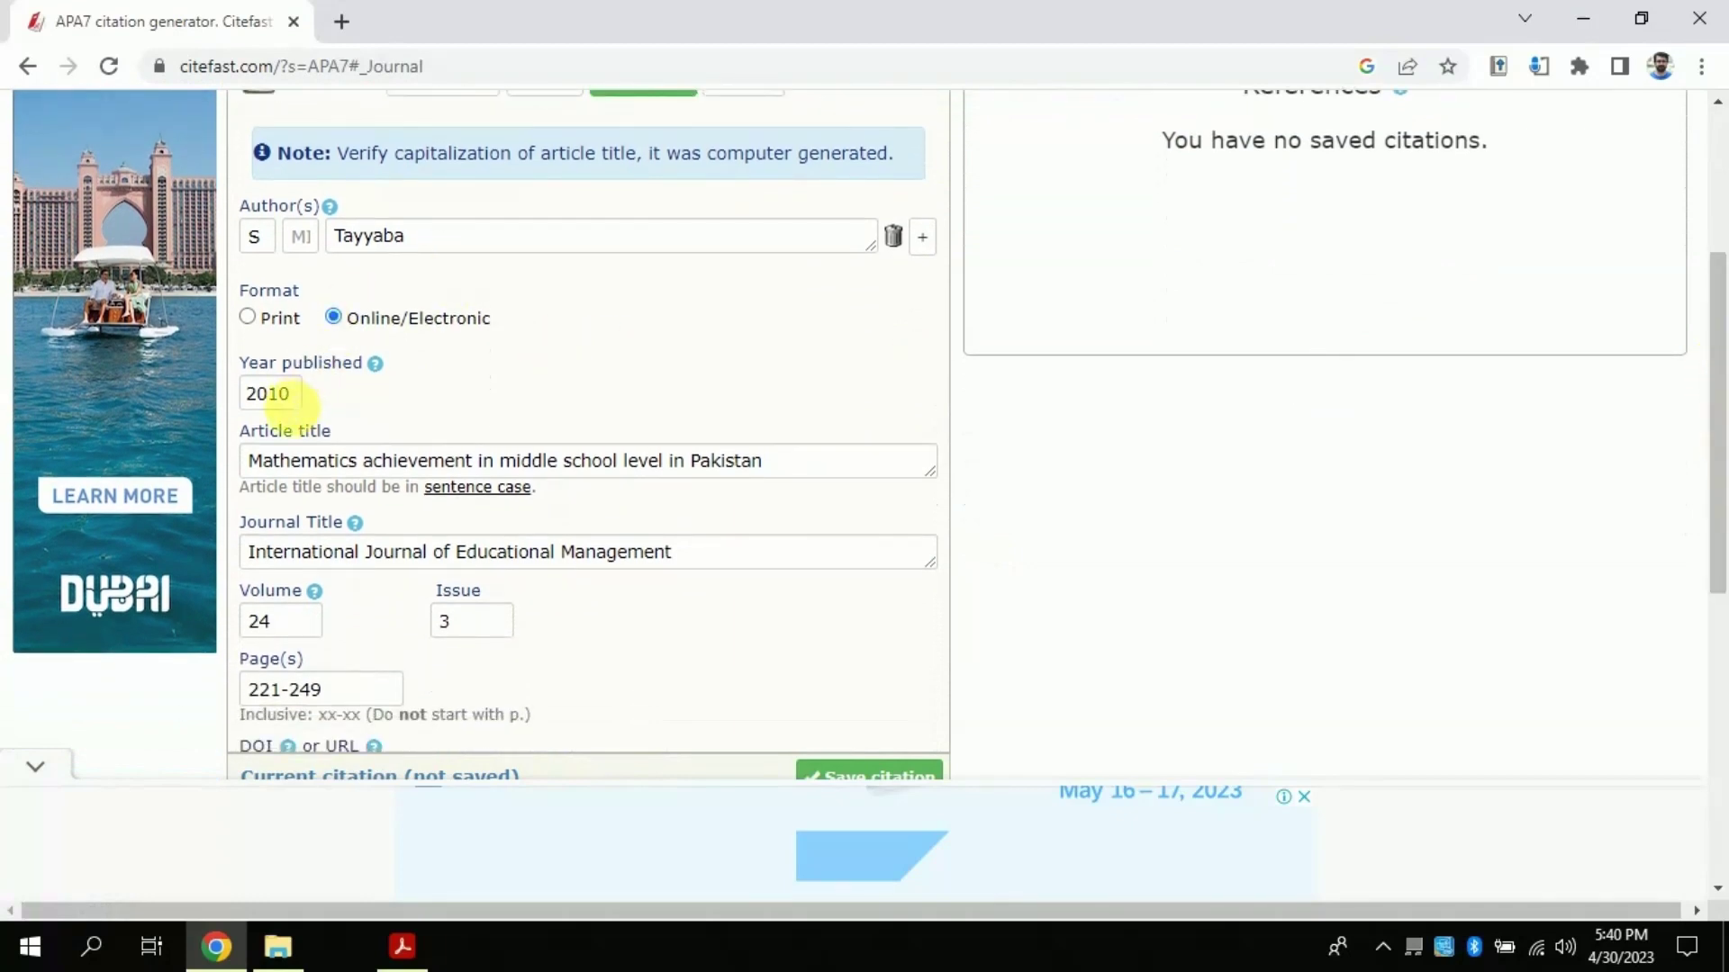
pyautogui.moveTo(1720, 490); pyautogui.dragTo(1719, 627)
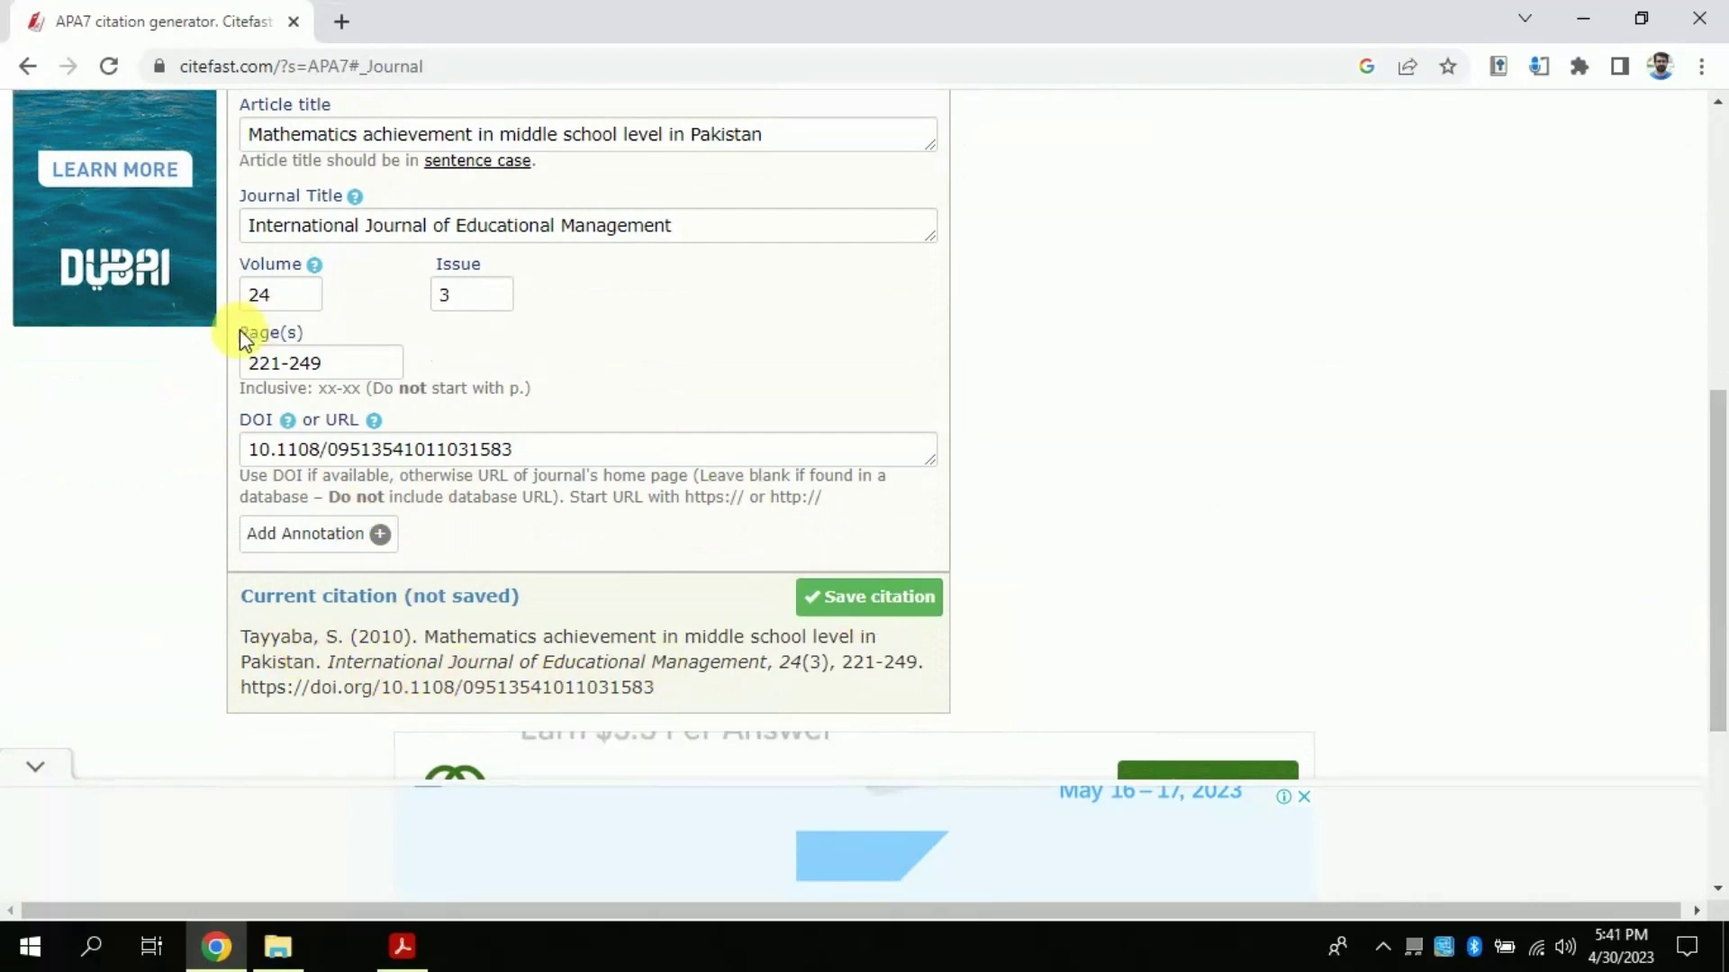
pyautogui.click(857, 612)
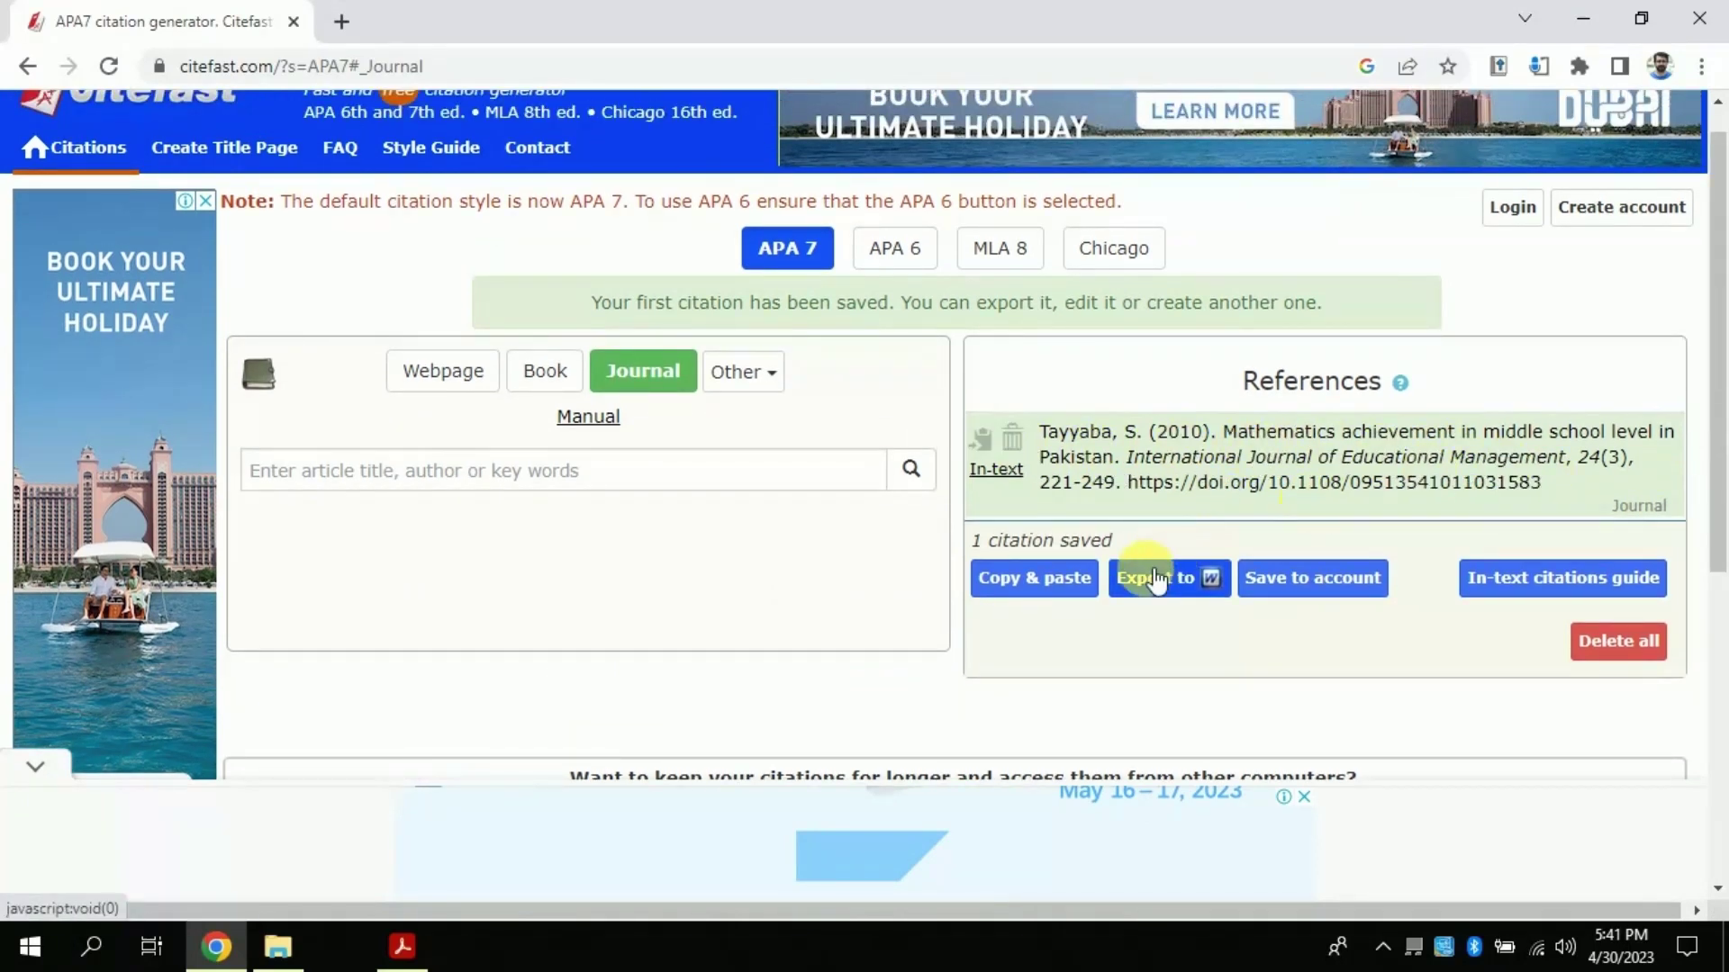
pyautogui.click(1190, 585)
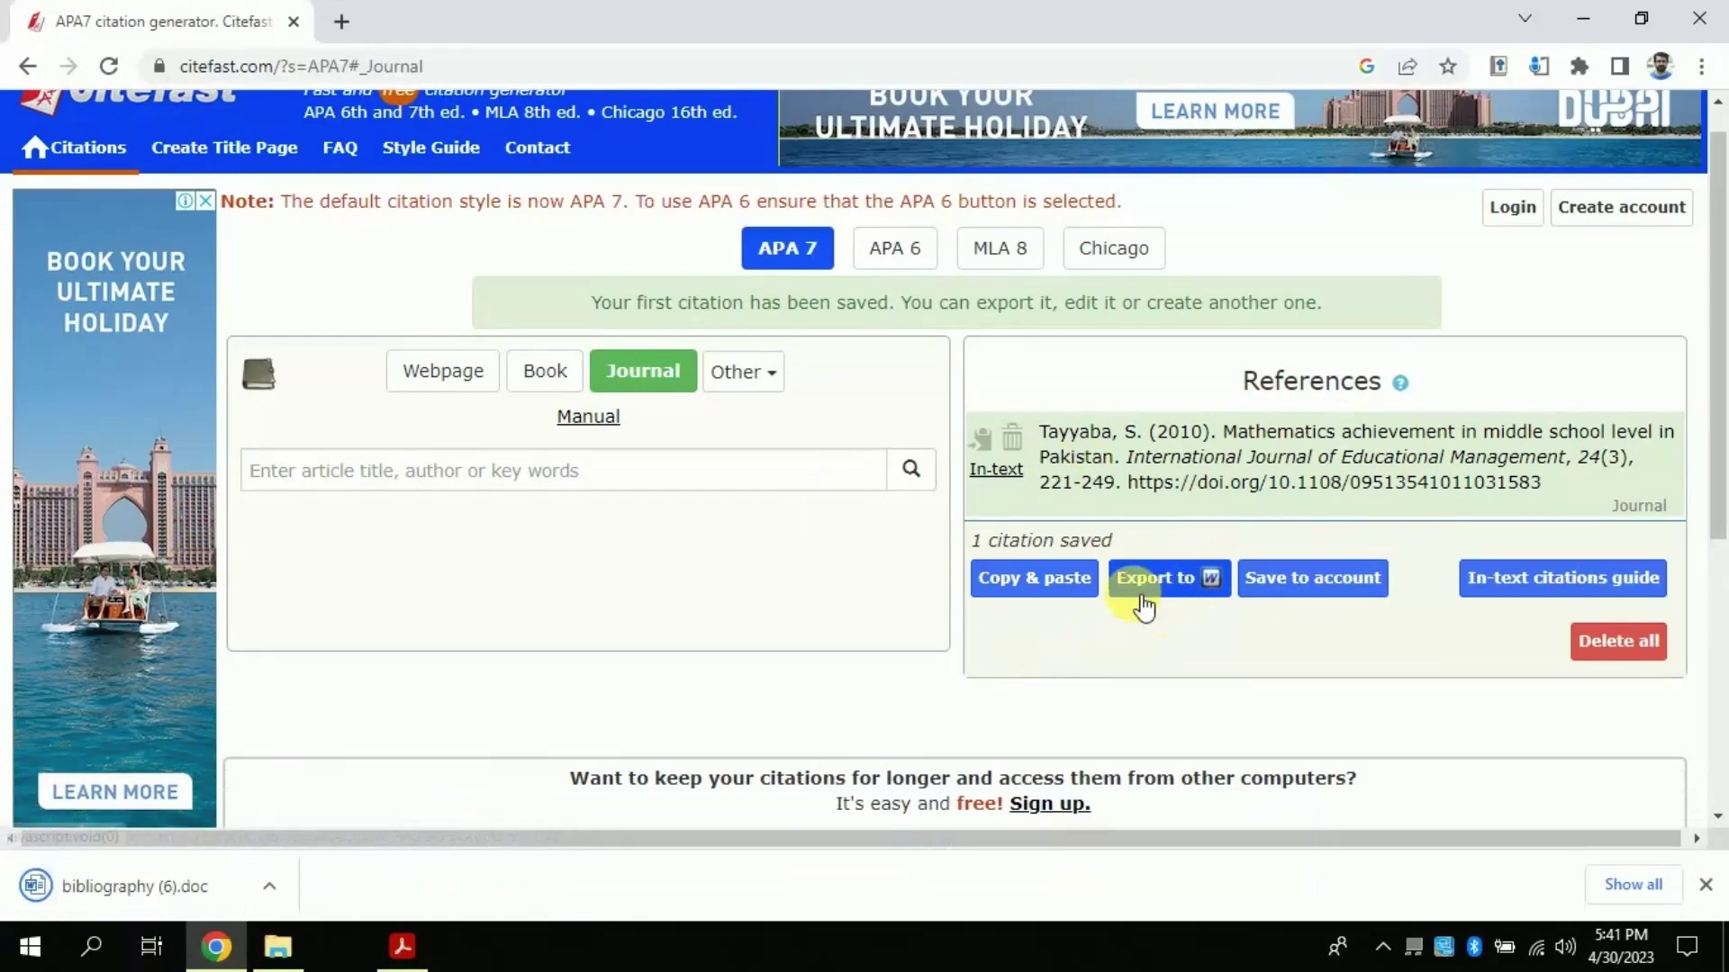
pyautogui.click(155, 890)
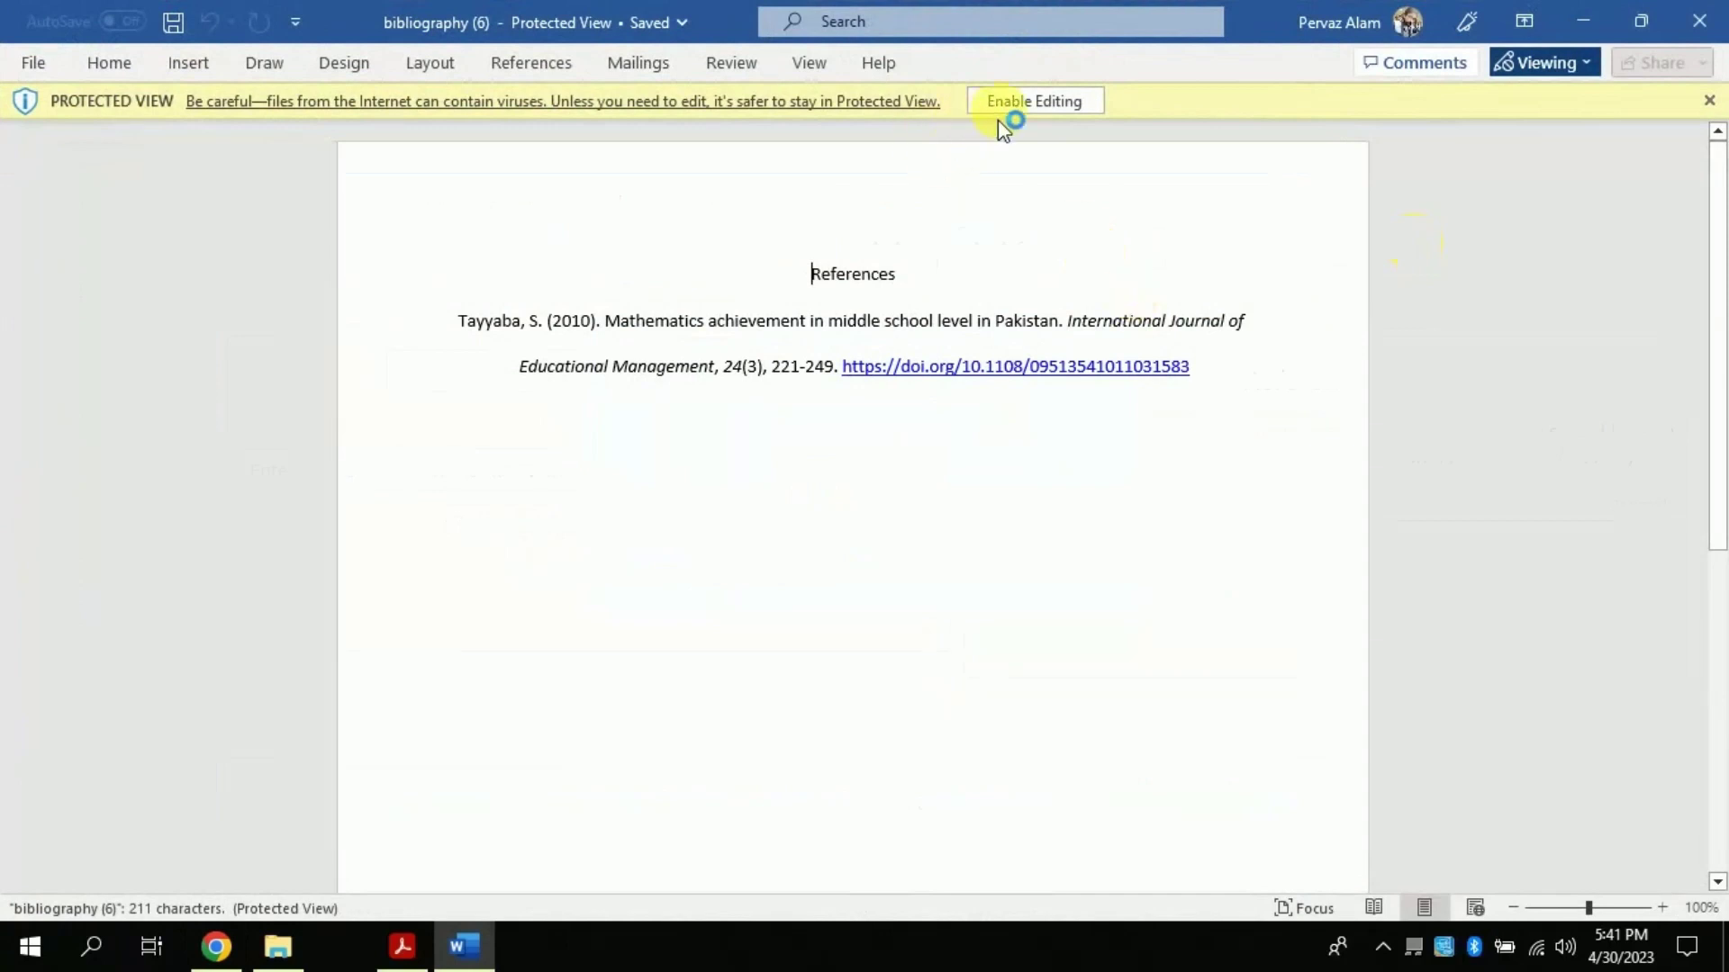
# Enable editing on the Tayyaba (2010) bibliography in Word and select its reference entry
pyautogui.click(1005, 117)
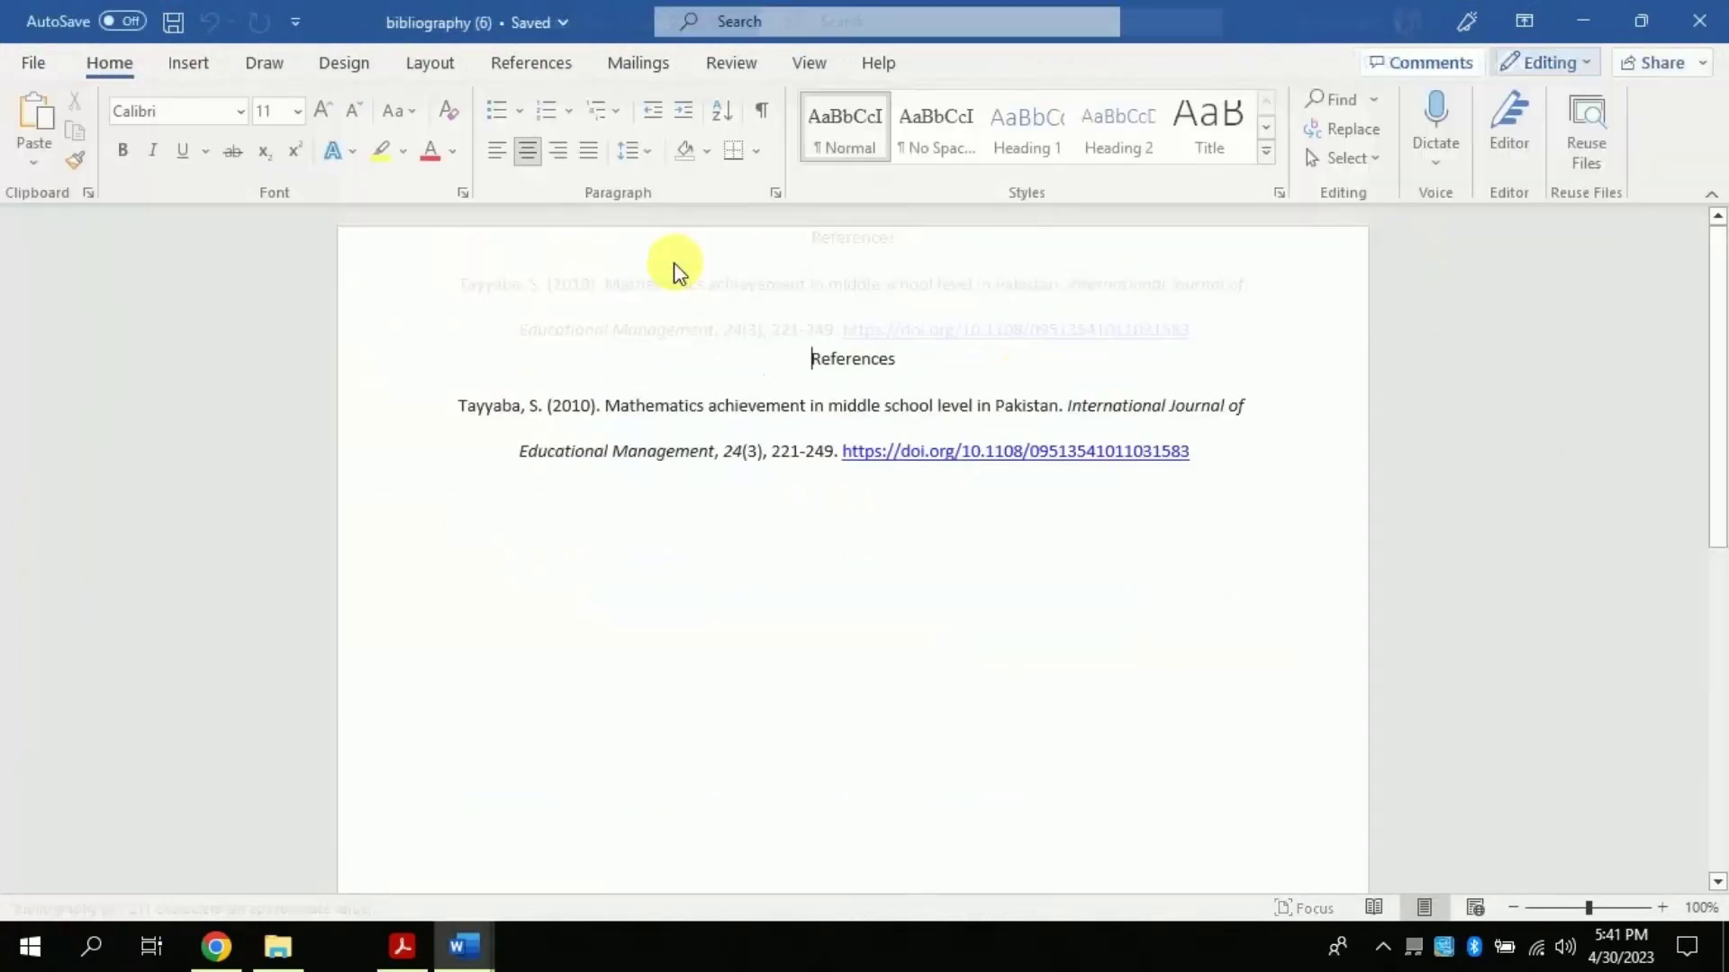
pyautogui.moveTo(474, 407); pyautogui.dragTo(1142, 497)
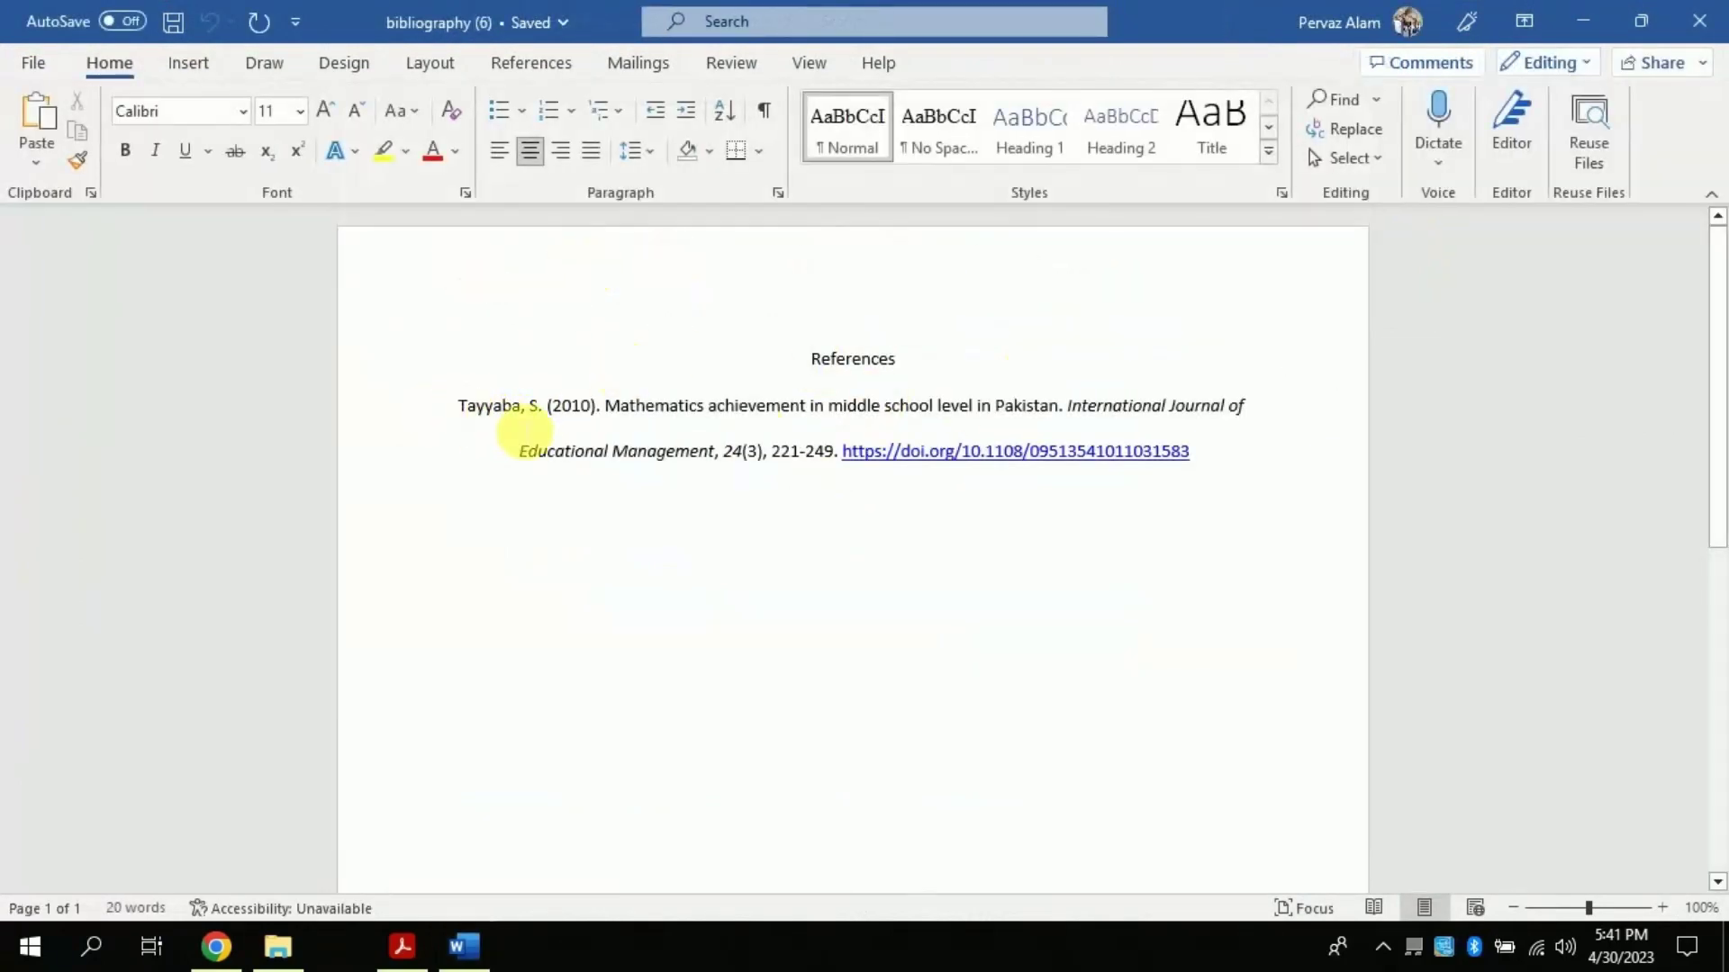
pyautogui.click(1194, 497)
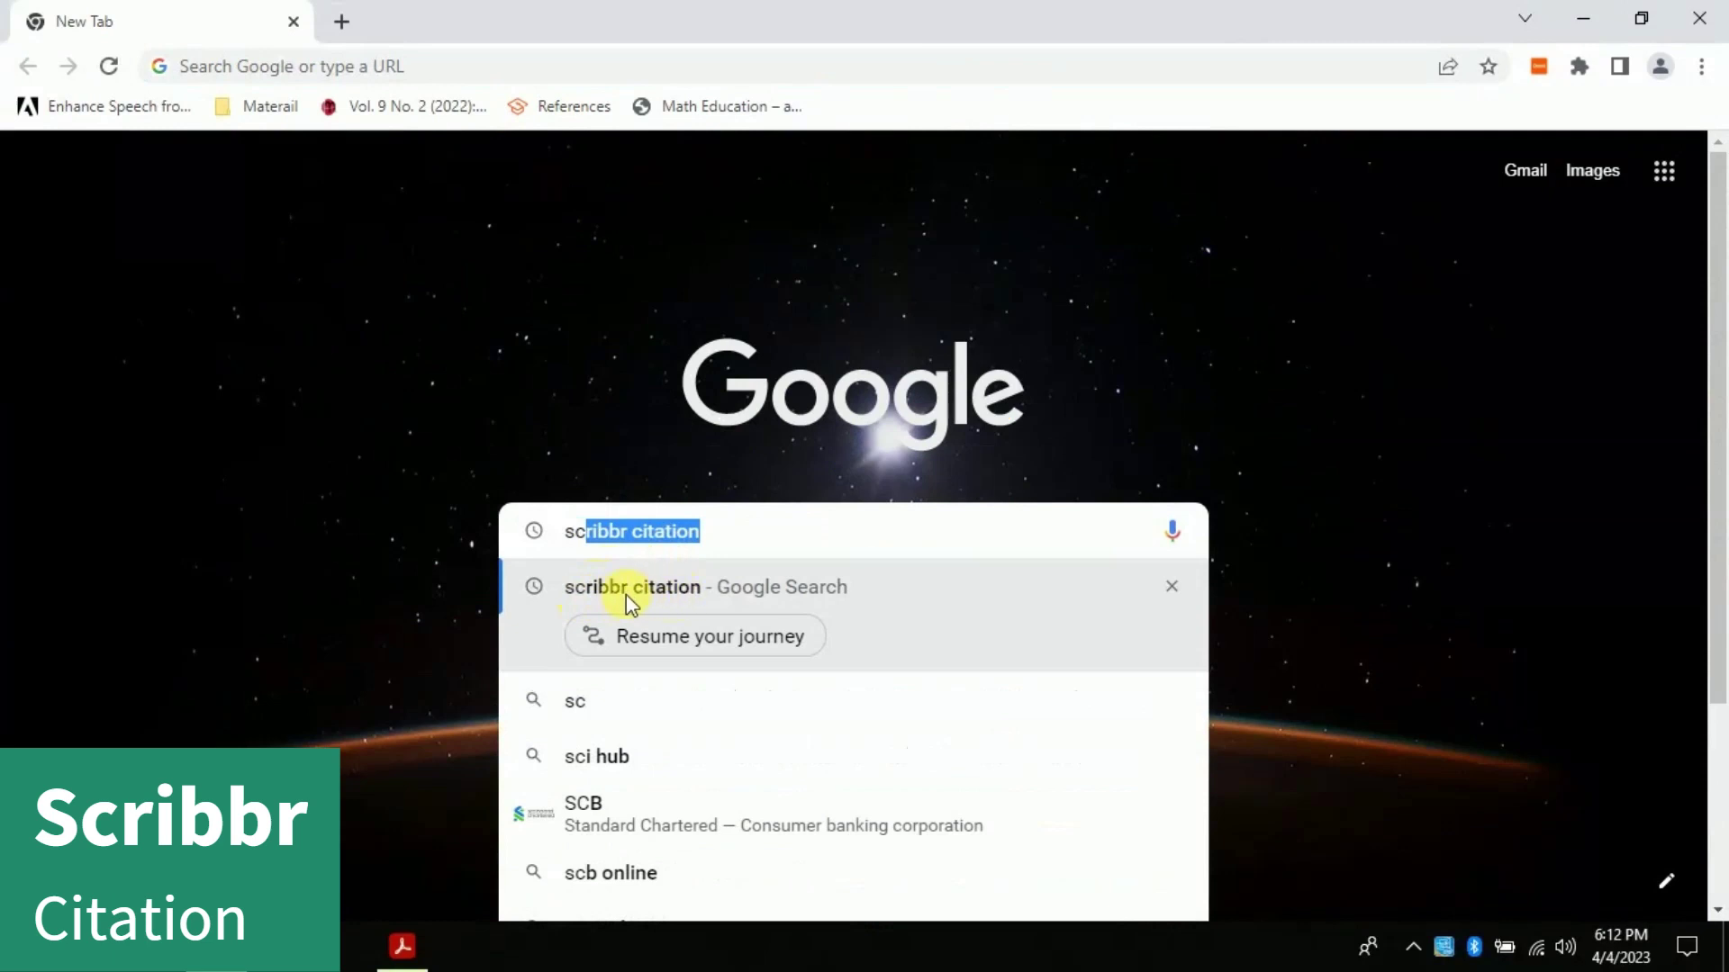
# Search Google for 'scribbr citation' to reach Scribbr's free citation generator
pyautogui.click(667, 596)
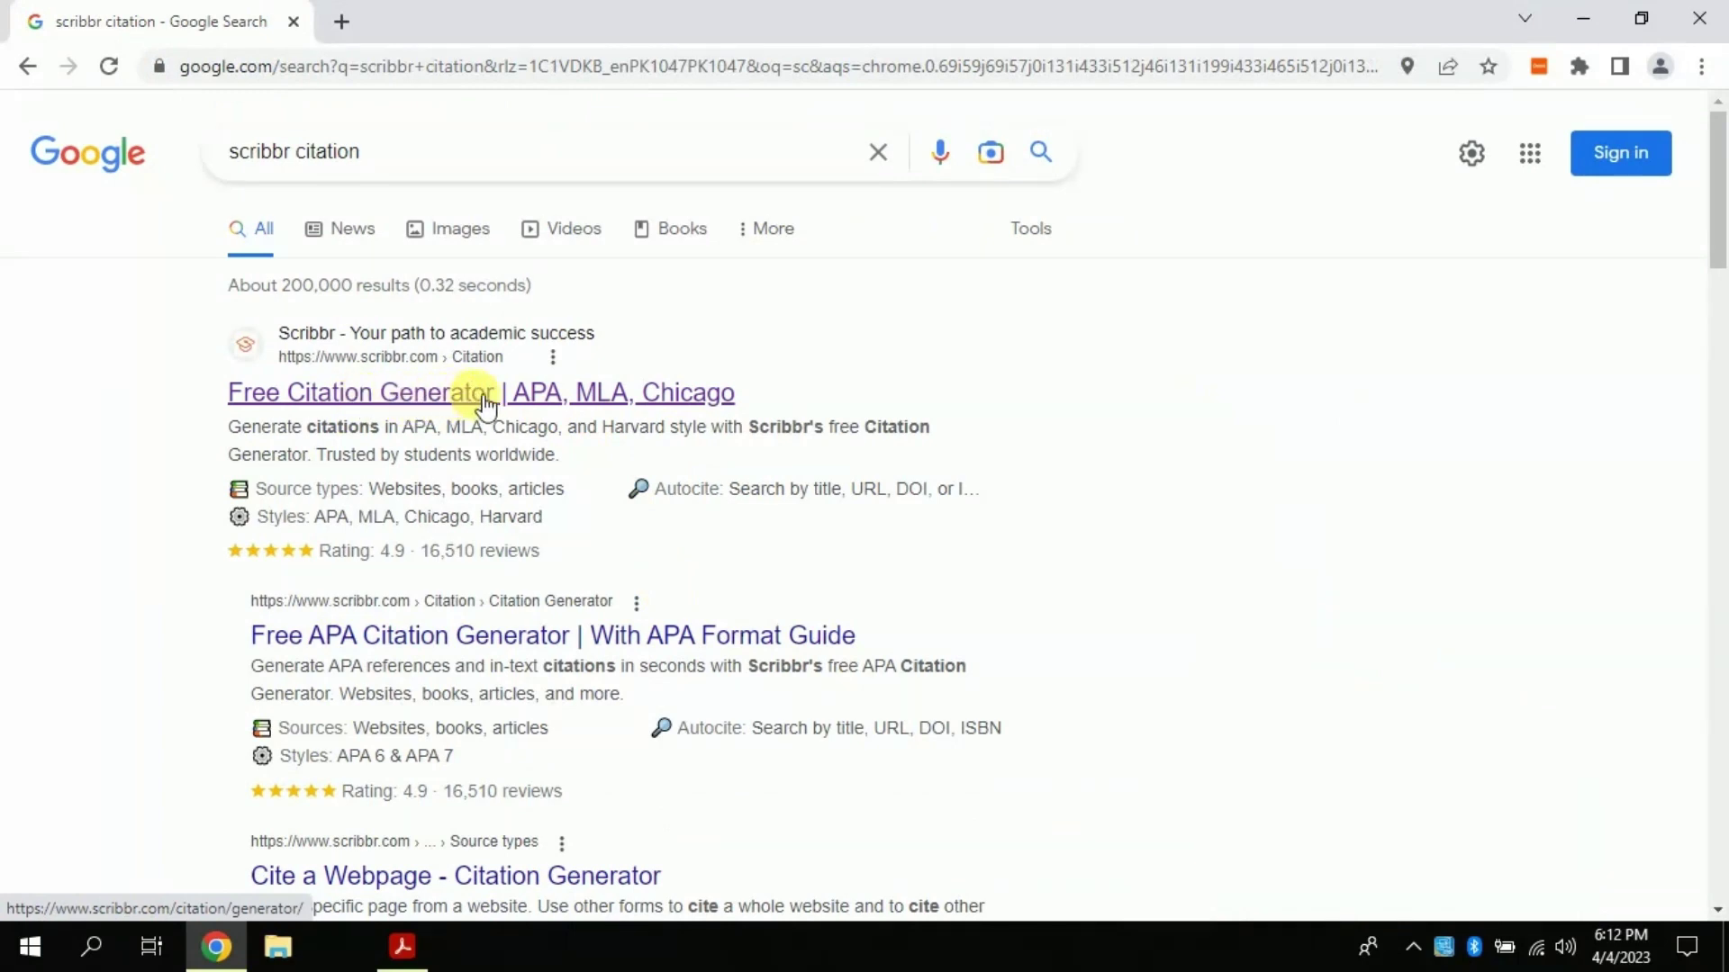
pyautogui.moveTo(1719, 309); pyautogui.dragTo(1719, 297)
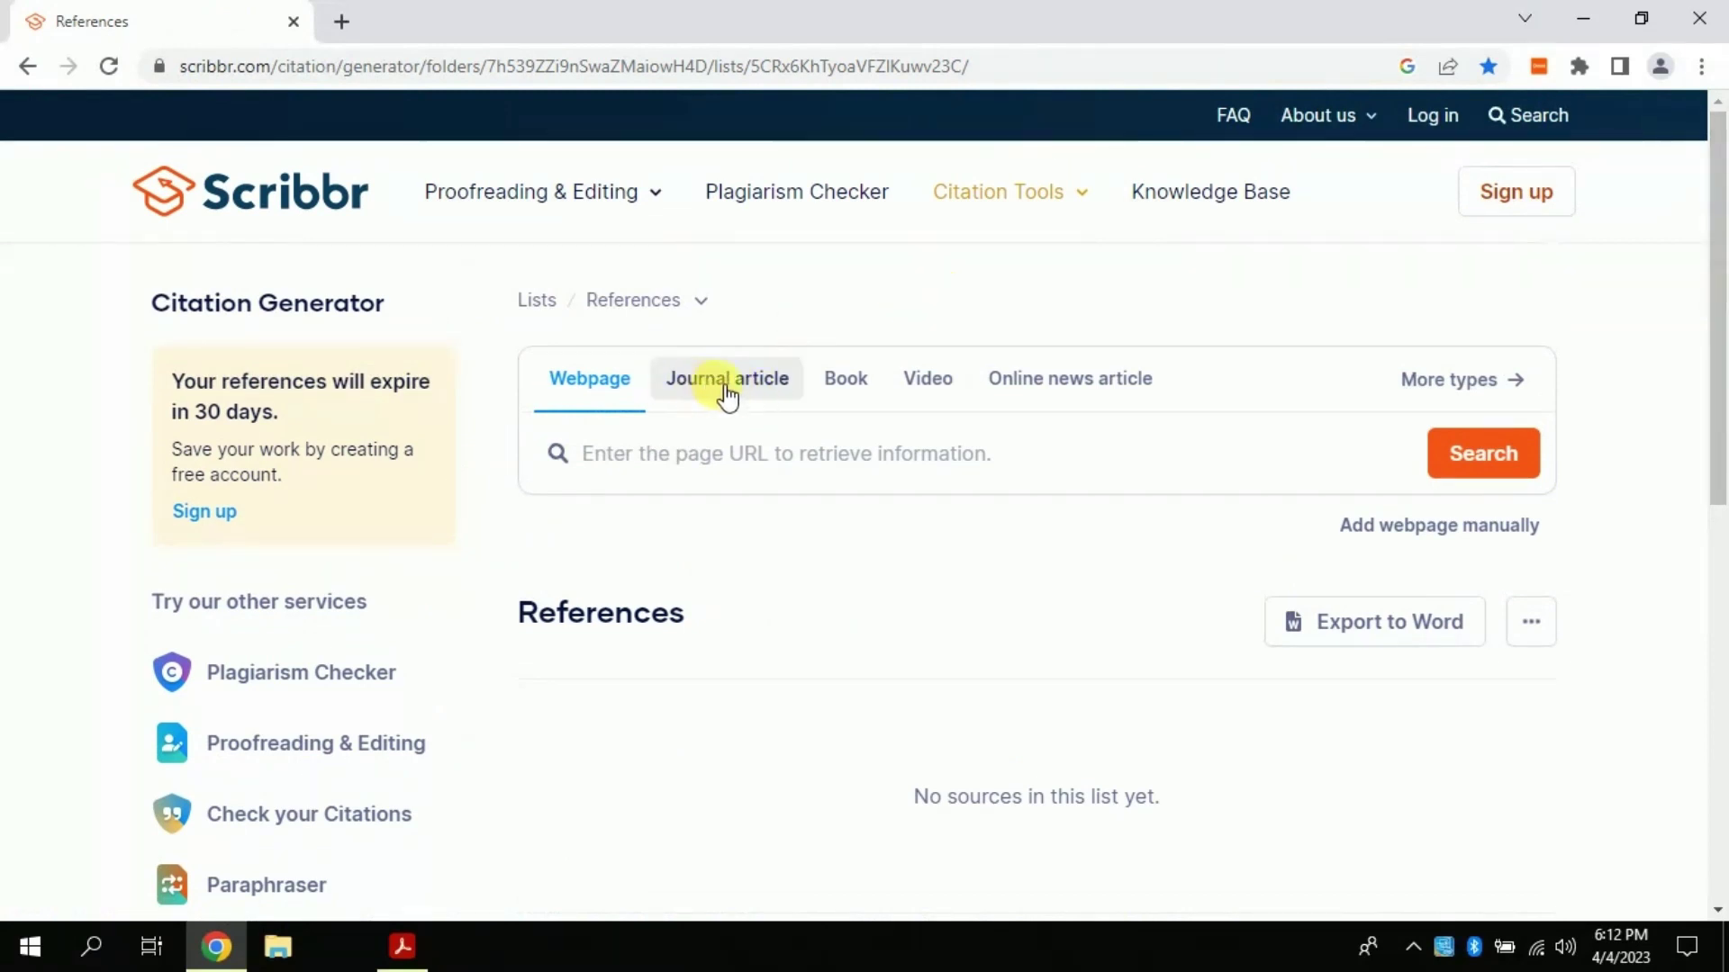
# Preview the Journal article, Book, Video and Online news tabs, then browse the Source types page
pyautogui.click(725, 387)
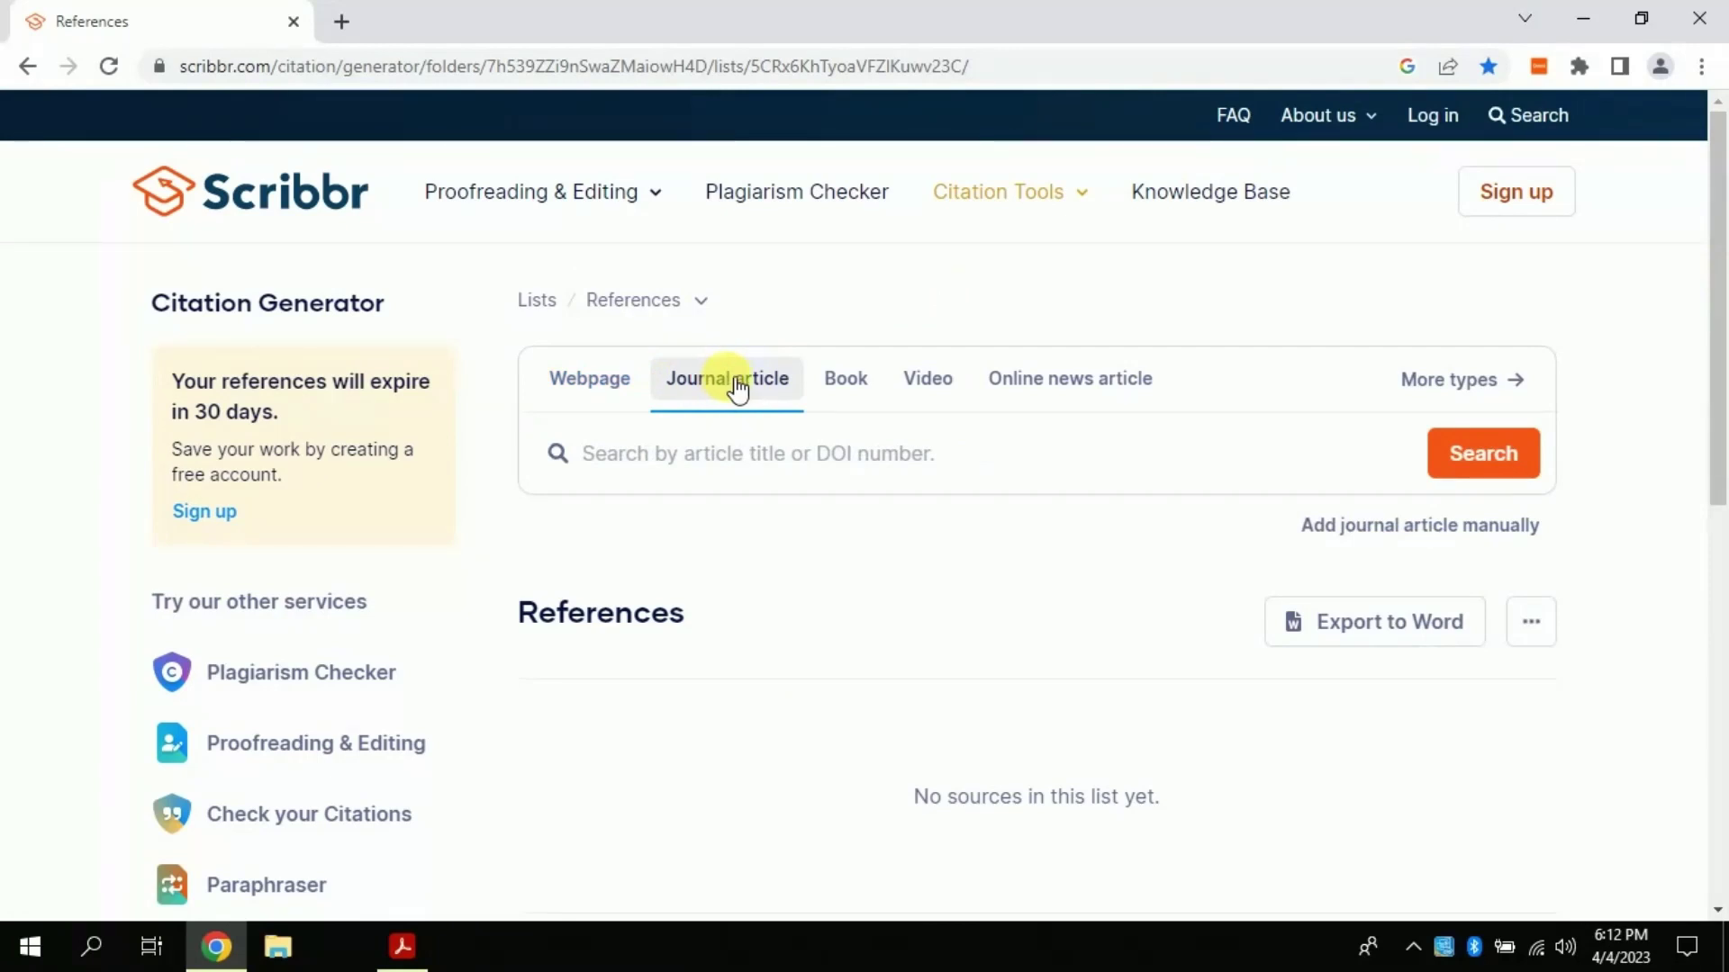
pyautogui.click(846, 391)
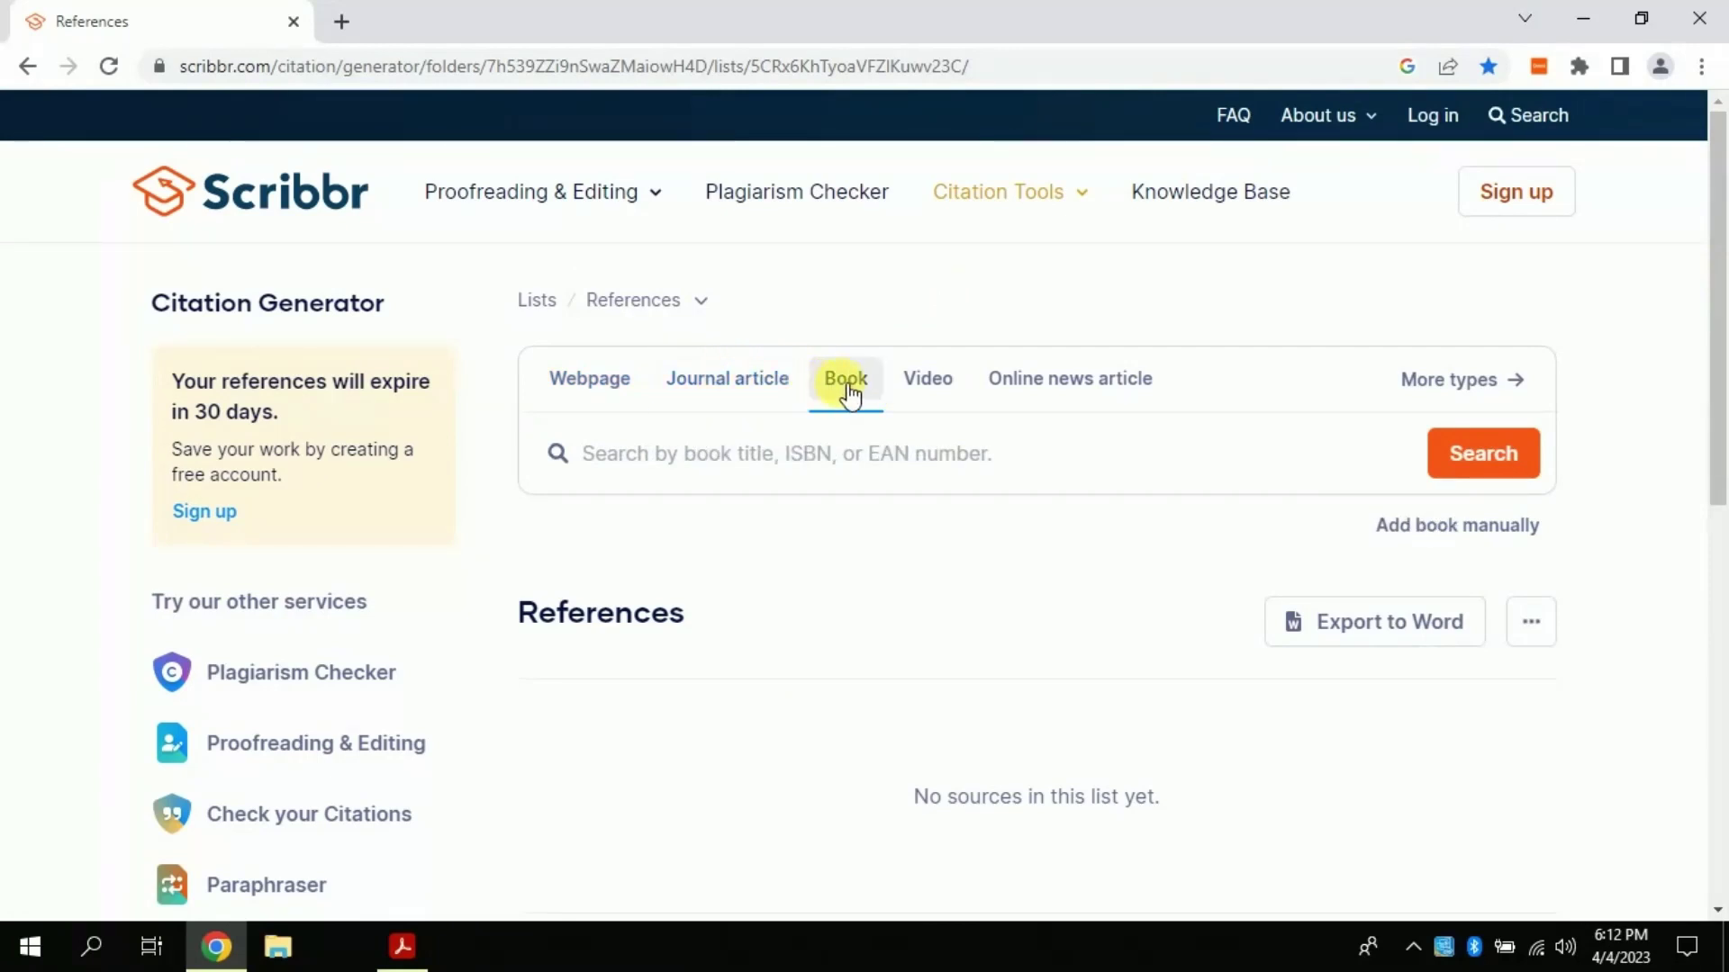
pyautogui.click(927, 387)
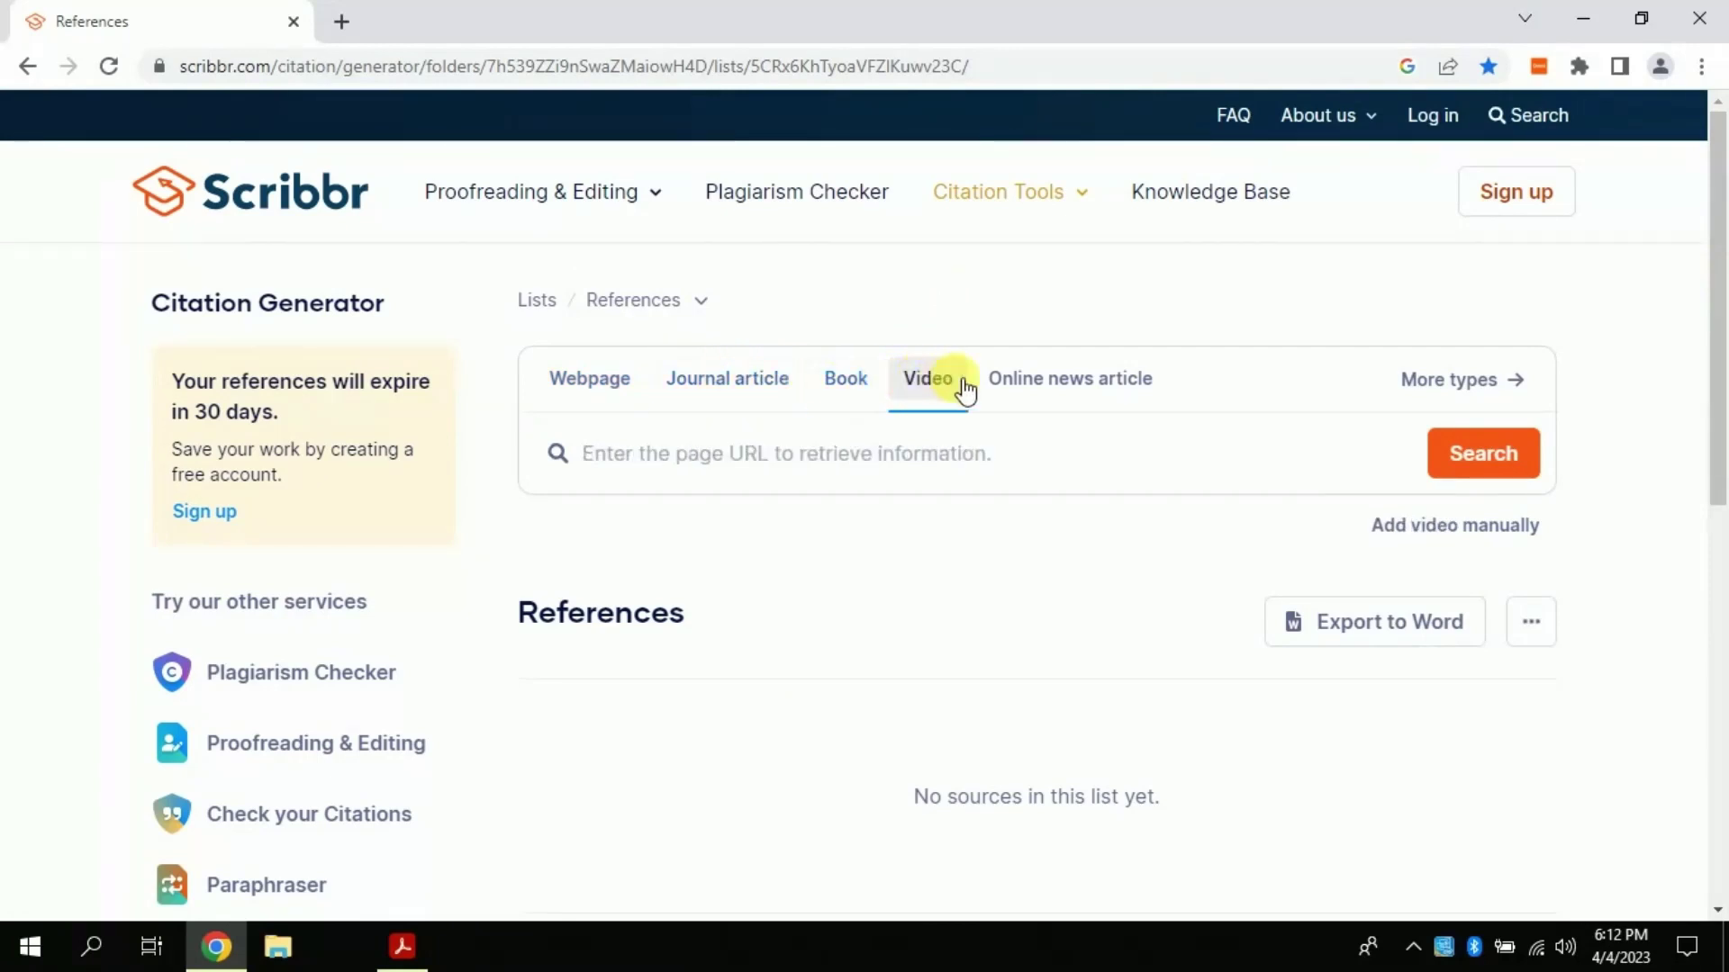
pyautogui.click(1034, 385)
pyautogui.click(1493, 393)
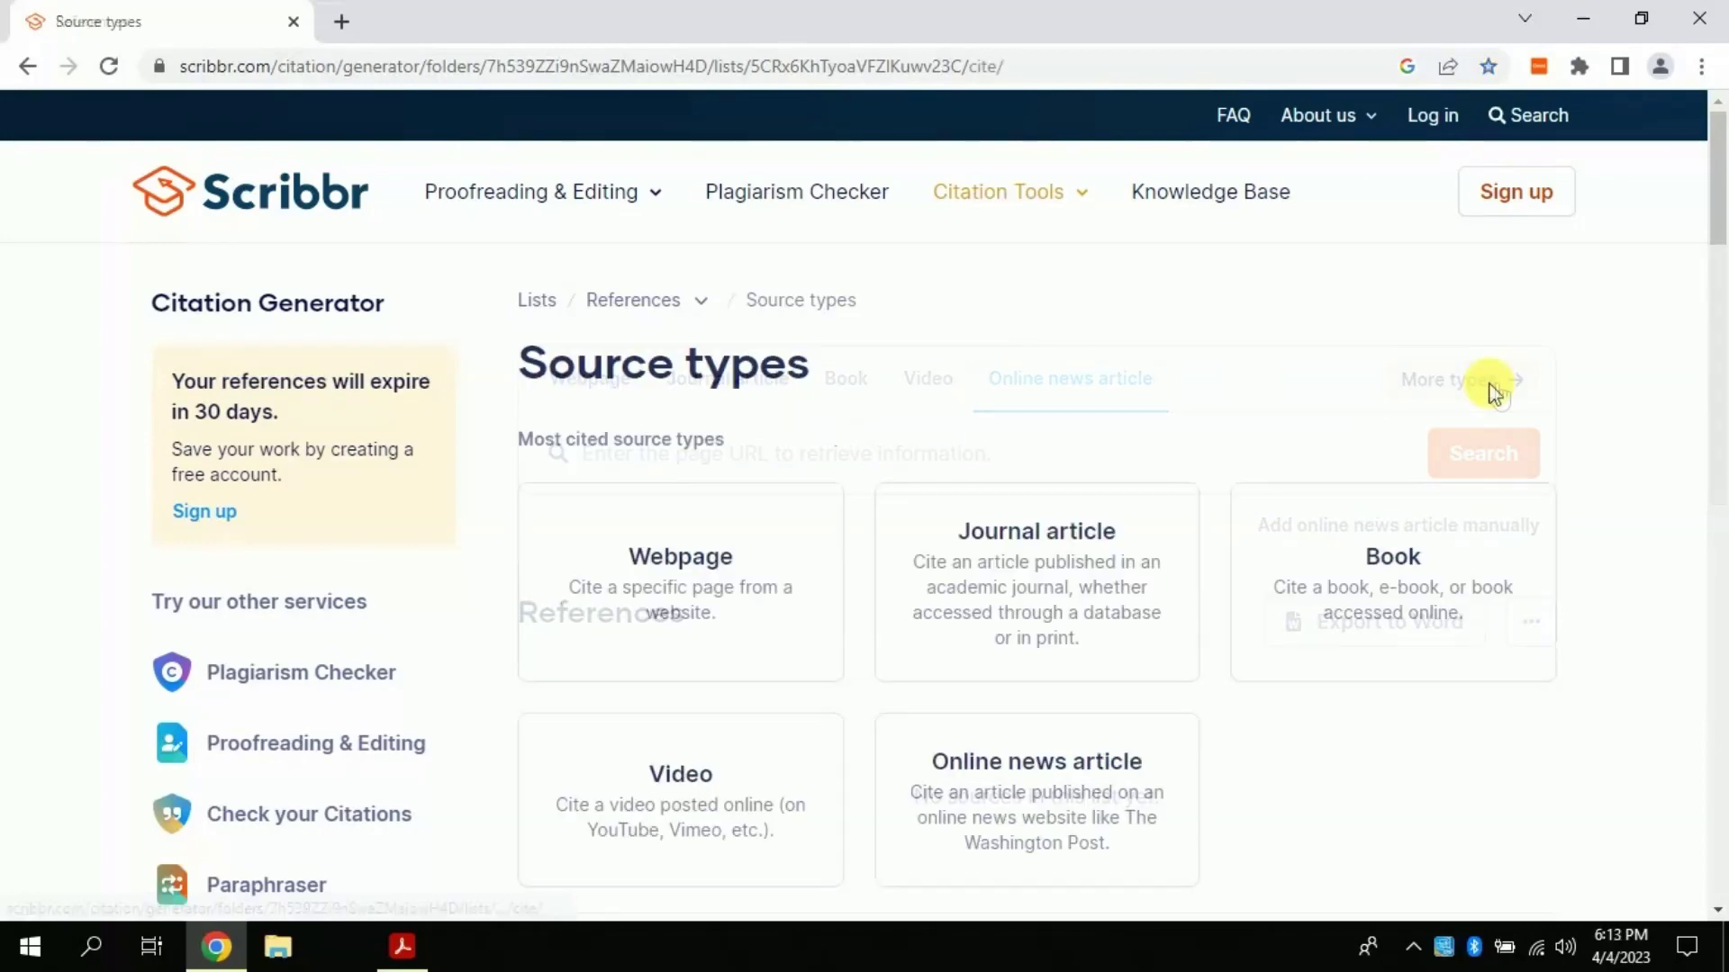
pyautogui.moveTo(1716, 225); pyautogui.dragTo(1718, 447)
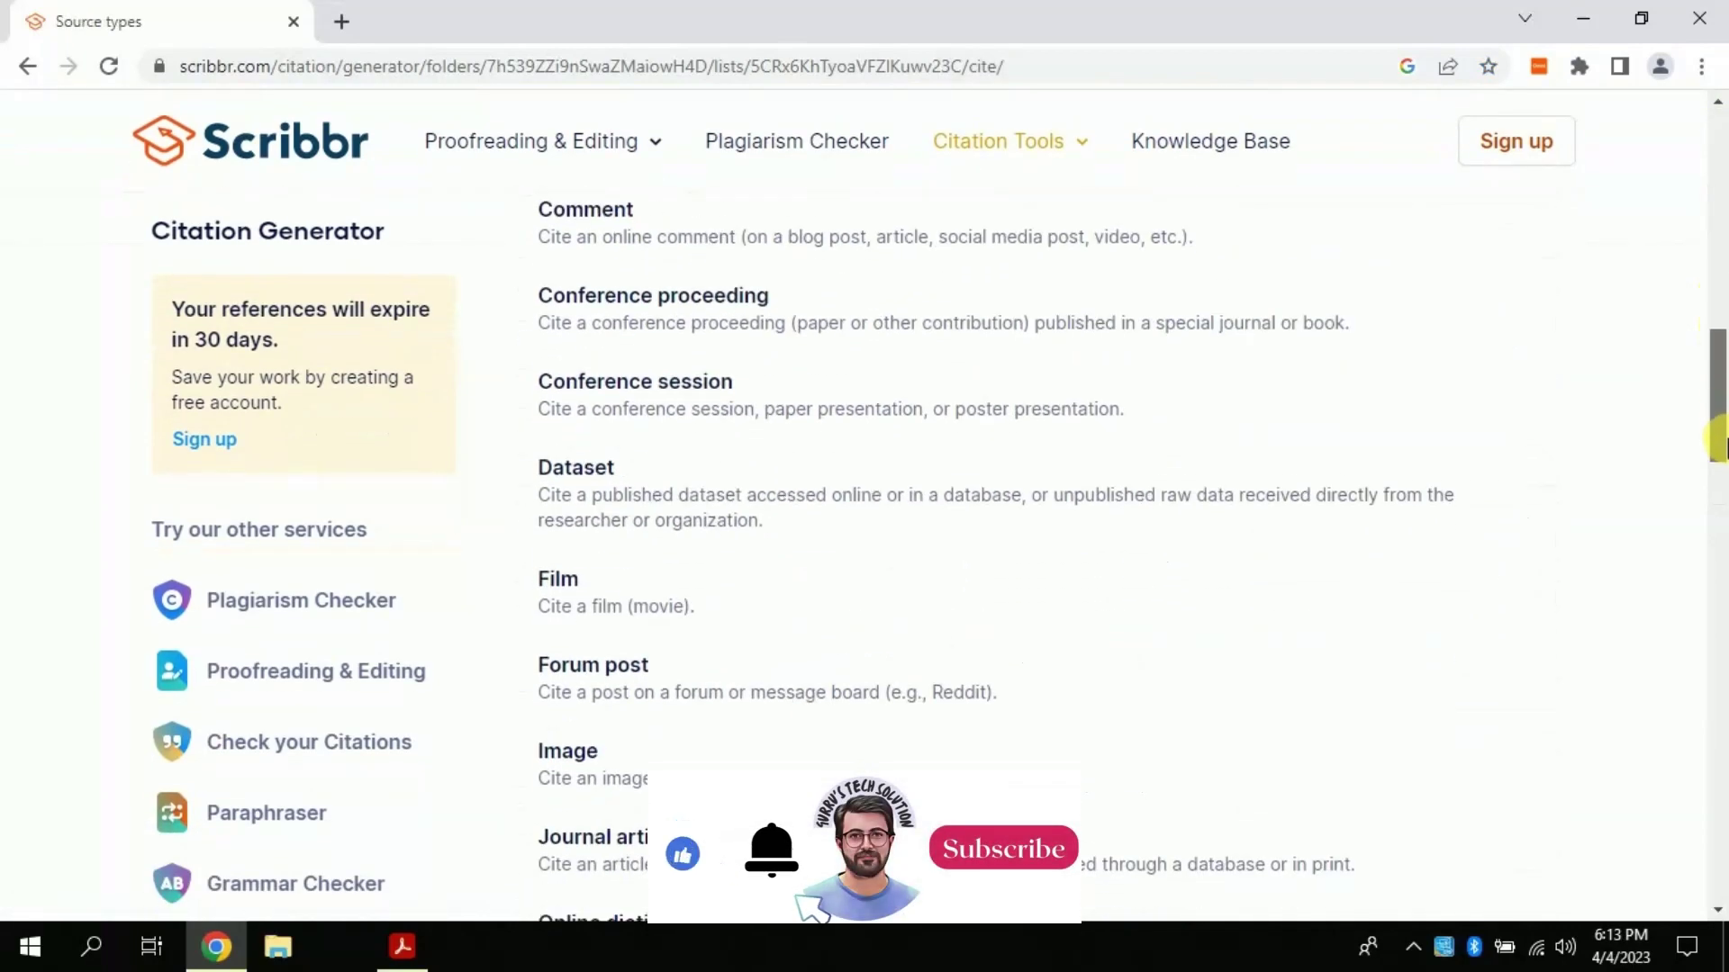
pyautogui.scroll(-3, 738, 495)
pyautogui.scroll(-2, 796, 286)
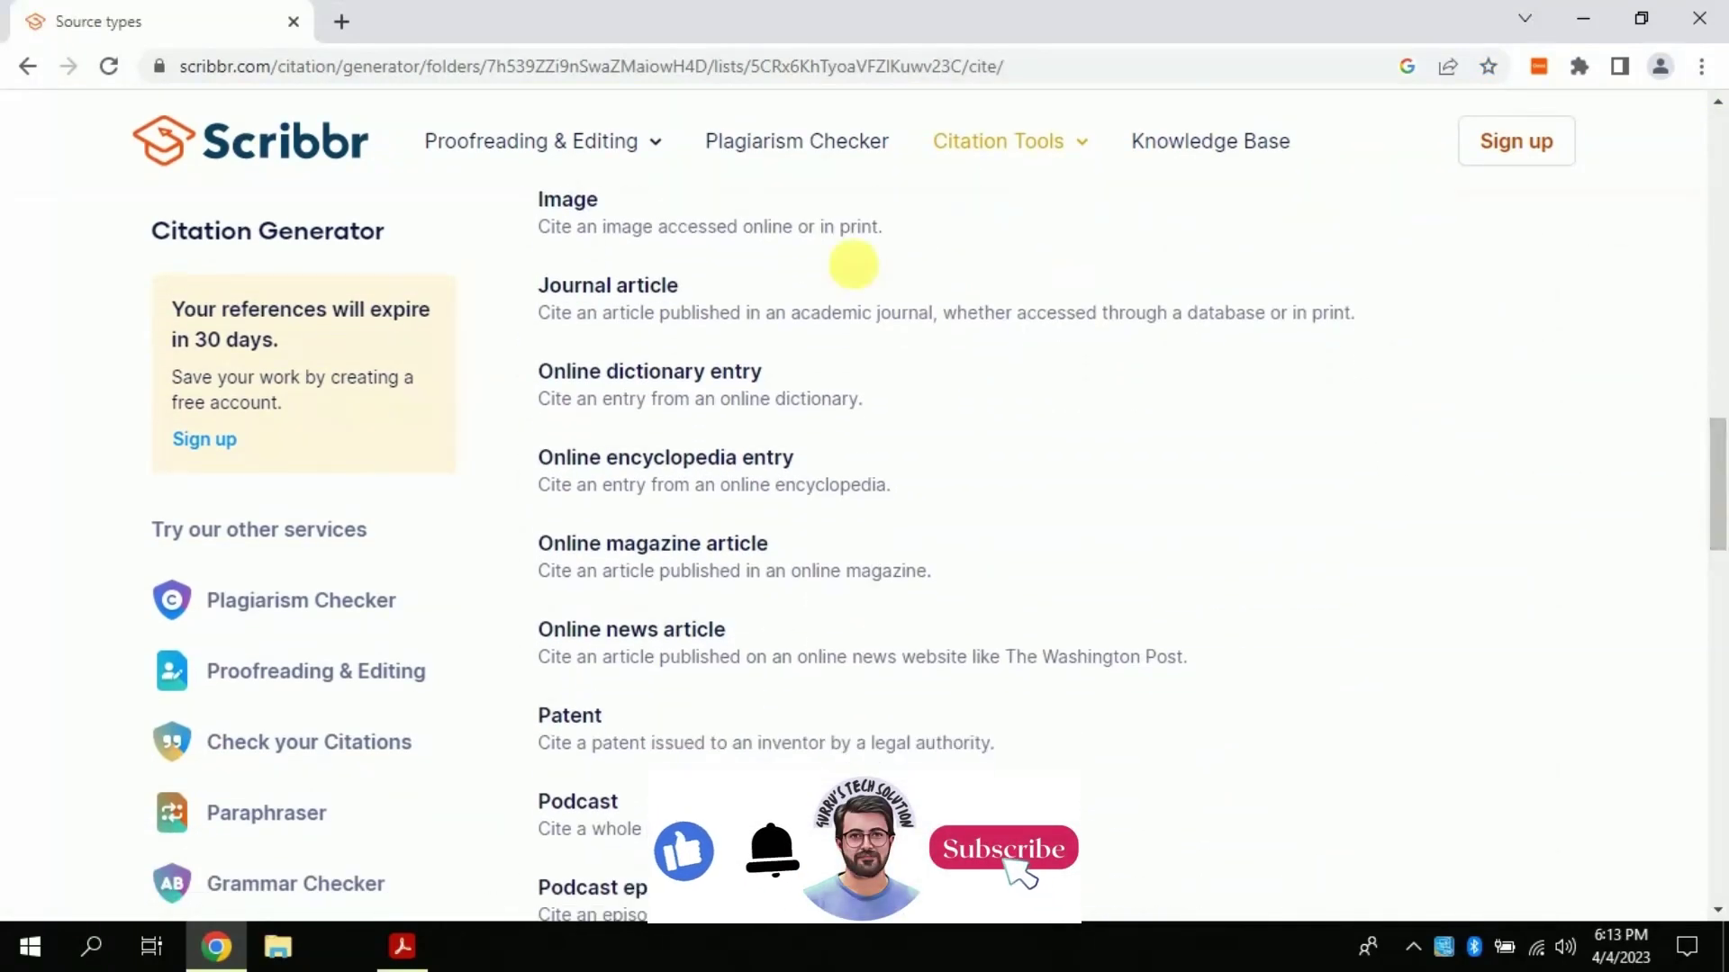
pyautogui.moveTo(1718, 487)
pyautogui.mouseDown()
pyautogui.moveTo(1718, 675)
pyautogui.moveTo(1719, 423)
pyautogui.moveTo(1659, 220)
pyautogui.mouseUp()
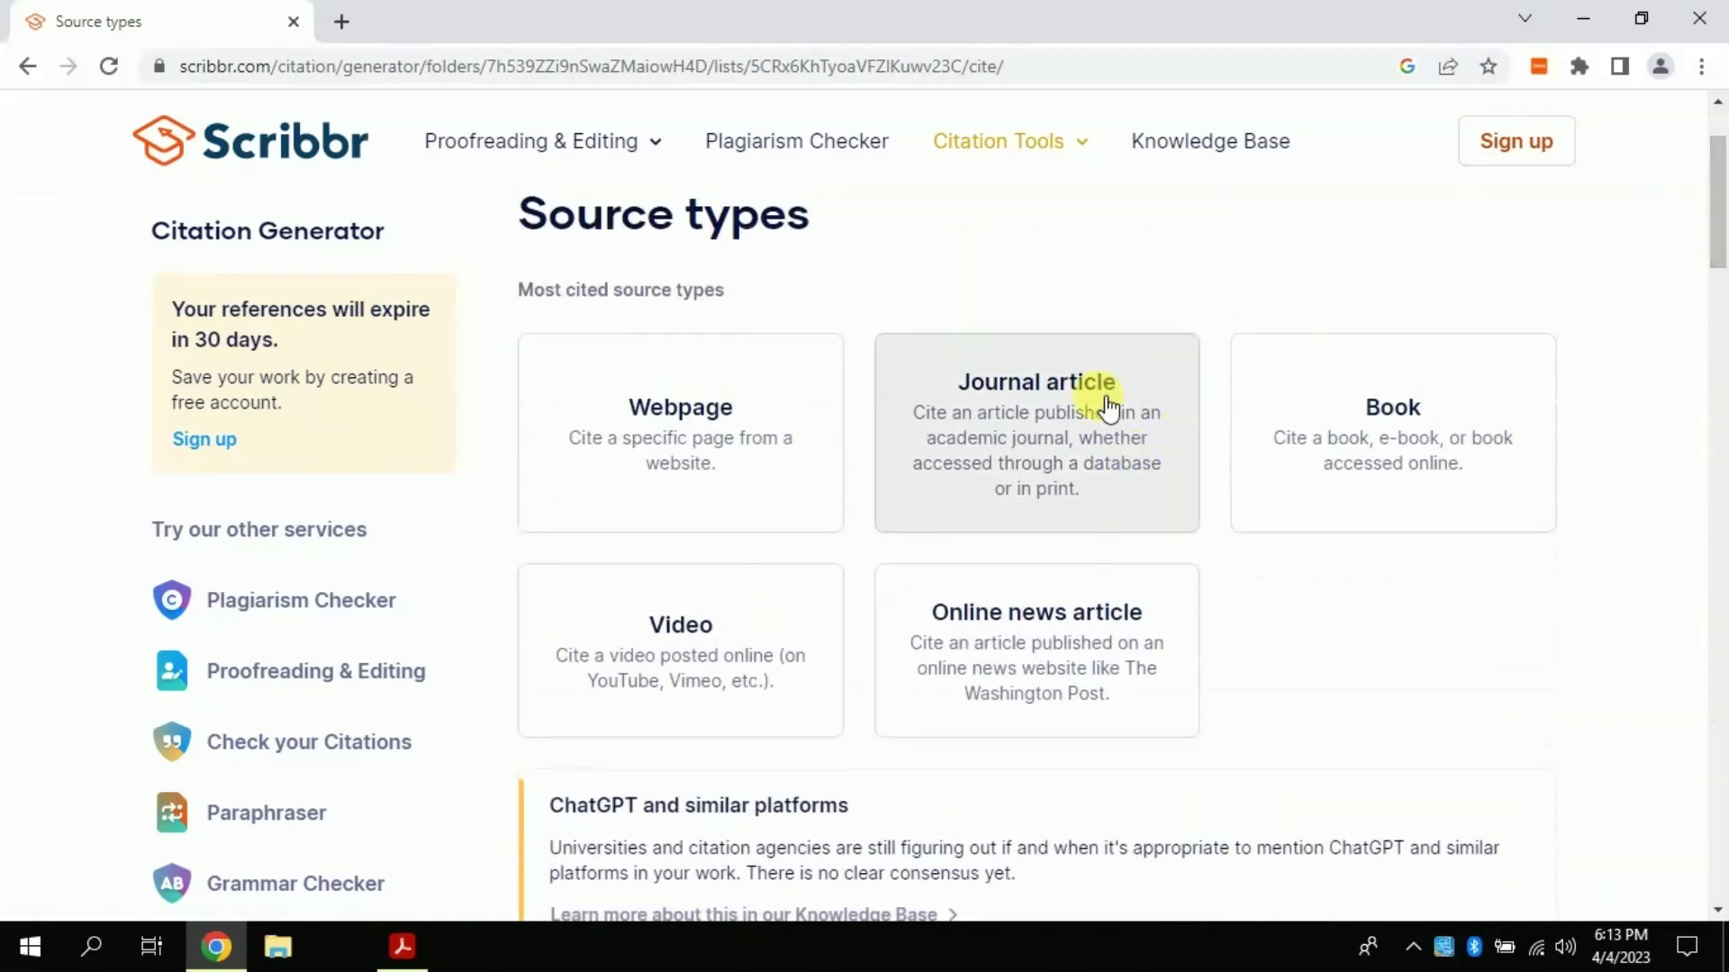
# Open Scribbr's journal article form and check the Title, Journal name, Volume and Issue fields
pyautogui.click(1094, 447)
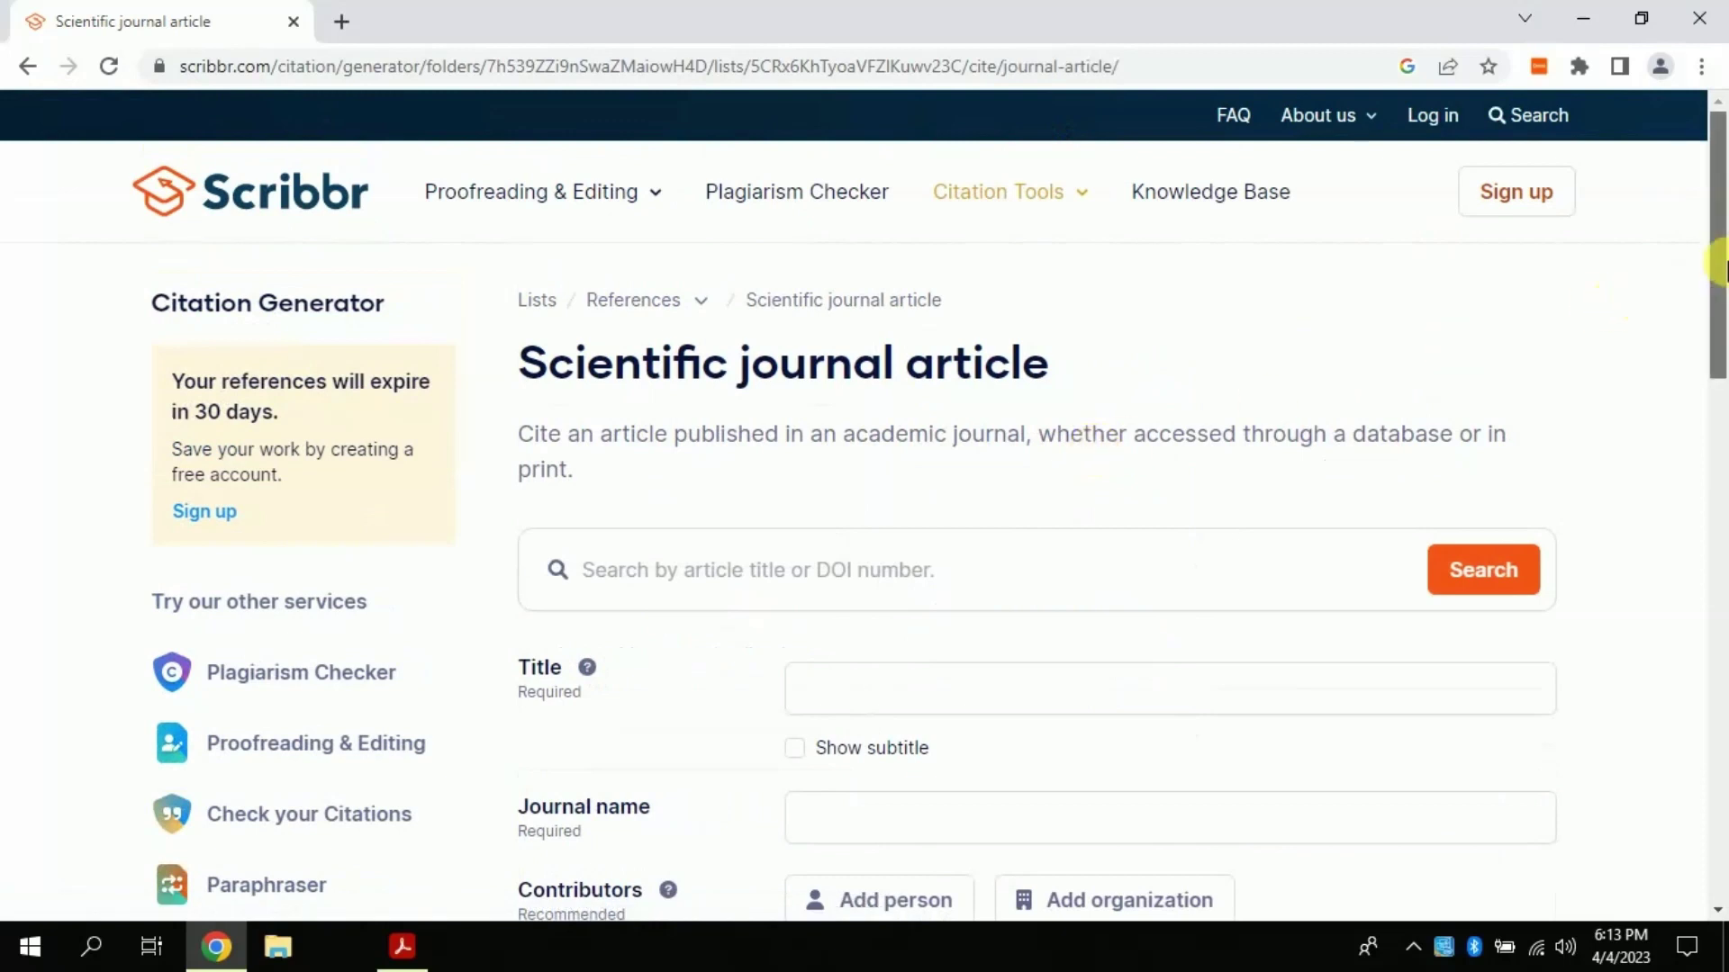
pyautogui.moveTo(1722, 261); pyautogui.dragTo(1721, 370)
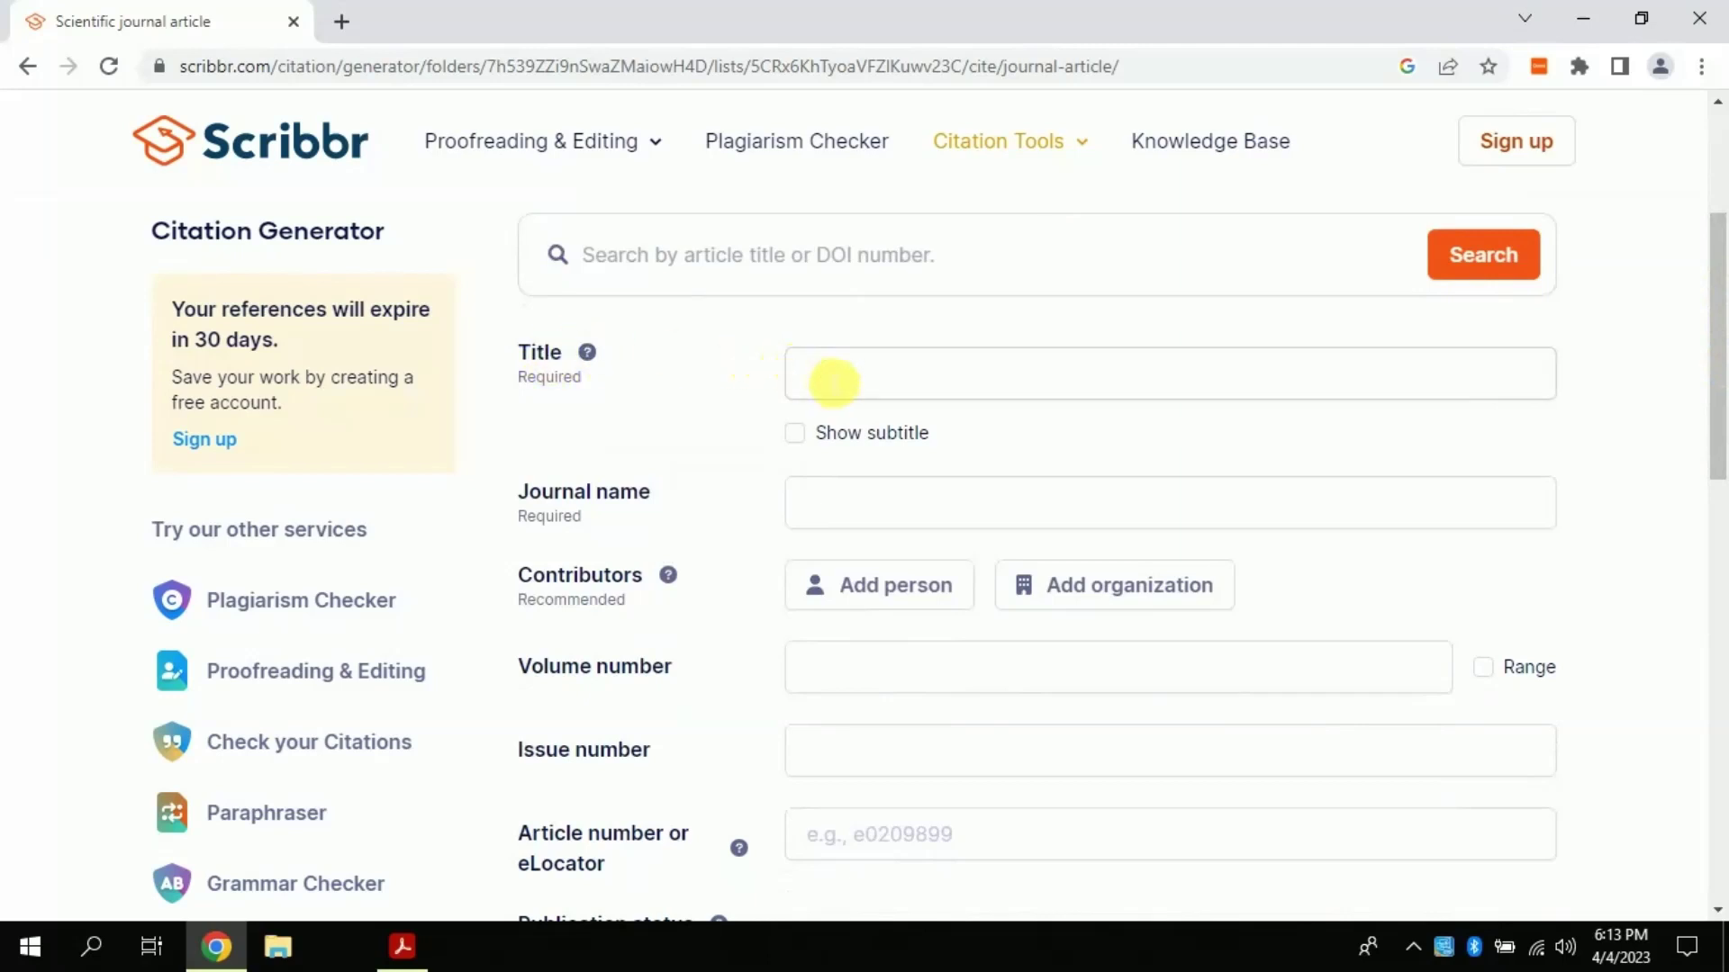
pyautogui.click(825, 374)
pyautogui.click(854, 502)
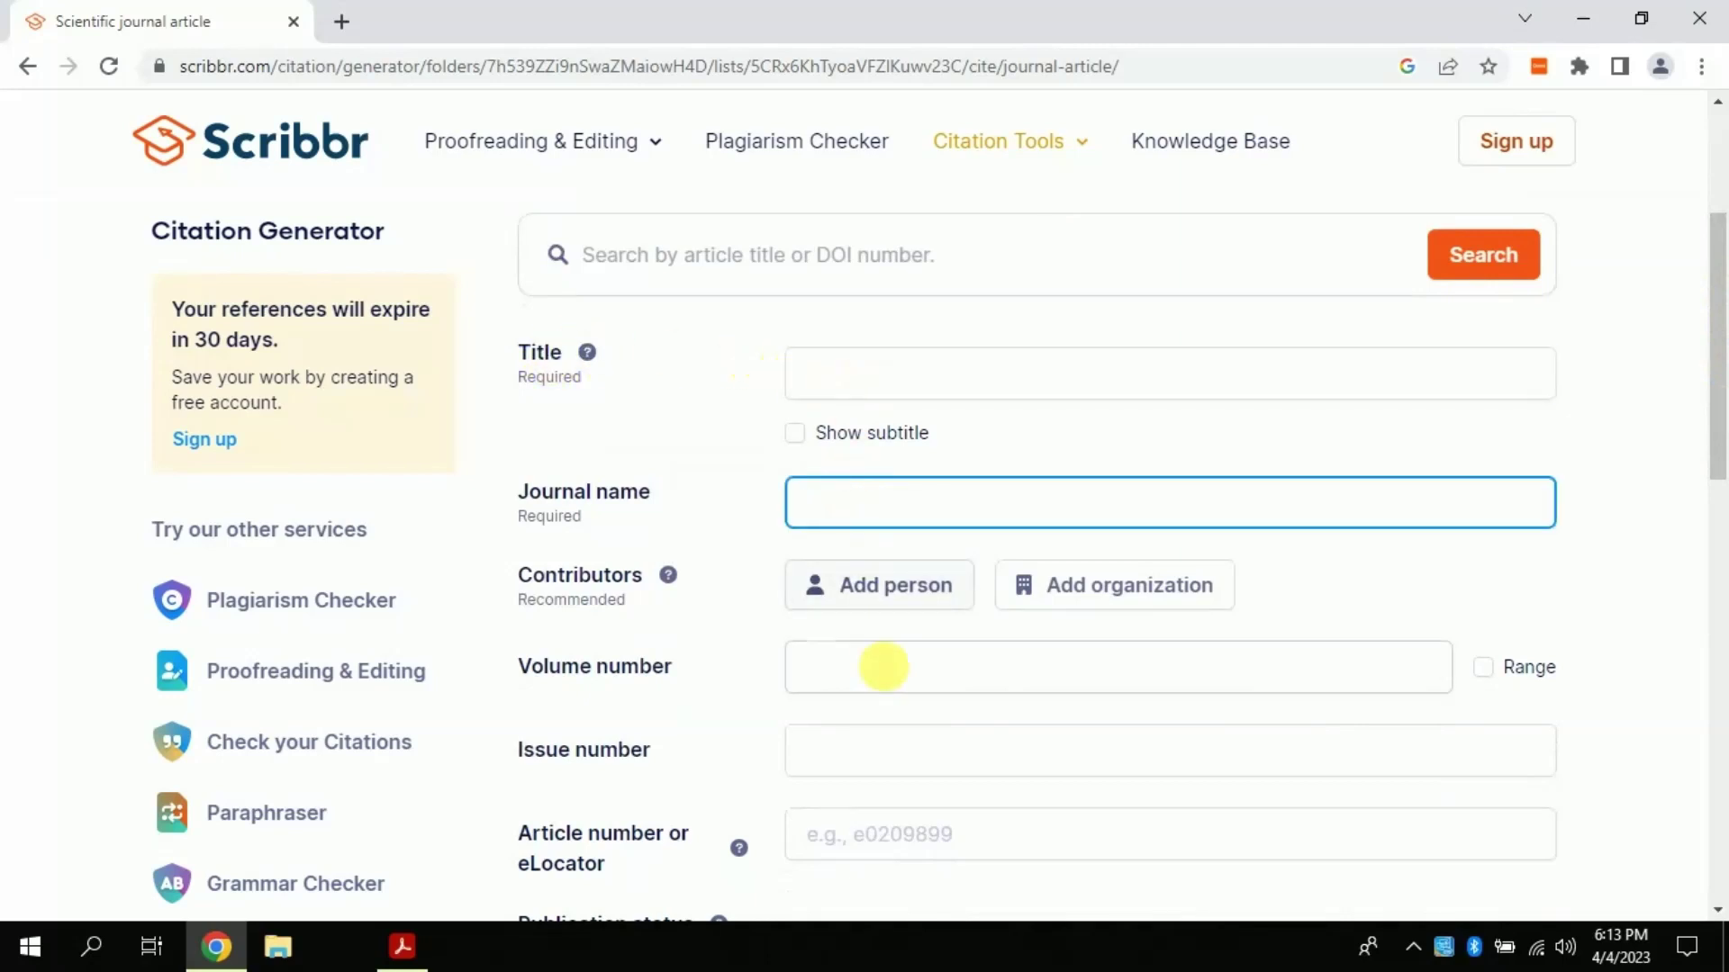
pyautogui.click(871, 681)
pyautogui.click(870, 747)
# Check the Article number, Year, DOI, Page and URL fields, then scroll back up
pyautogui.moveTo(1717, 396); pyautogui.dragTo(1717, 472)
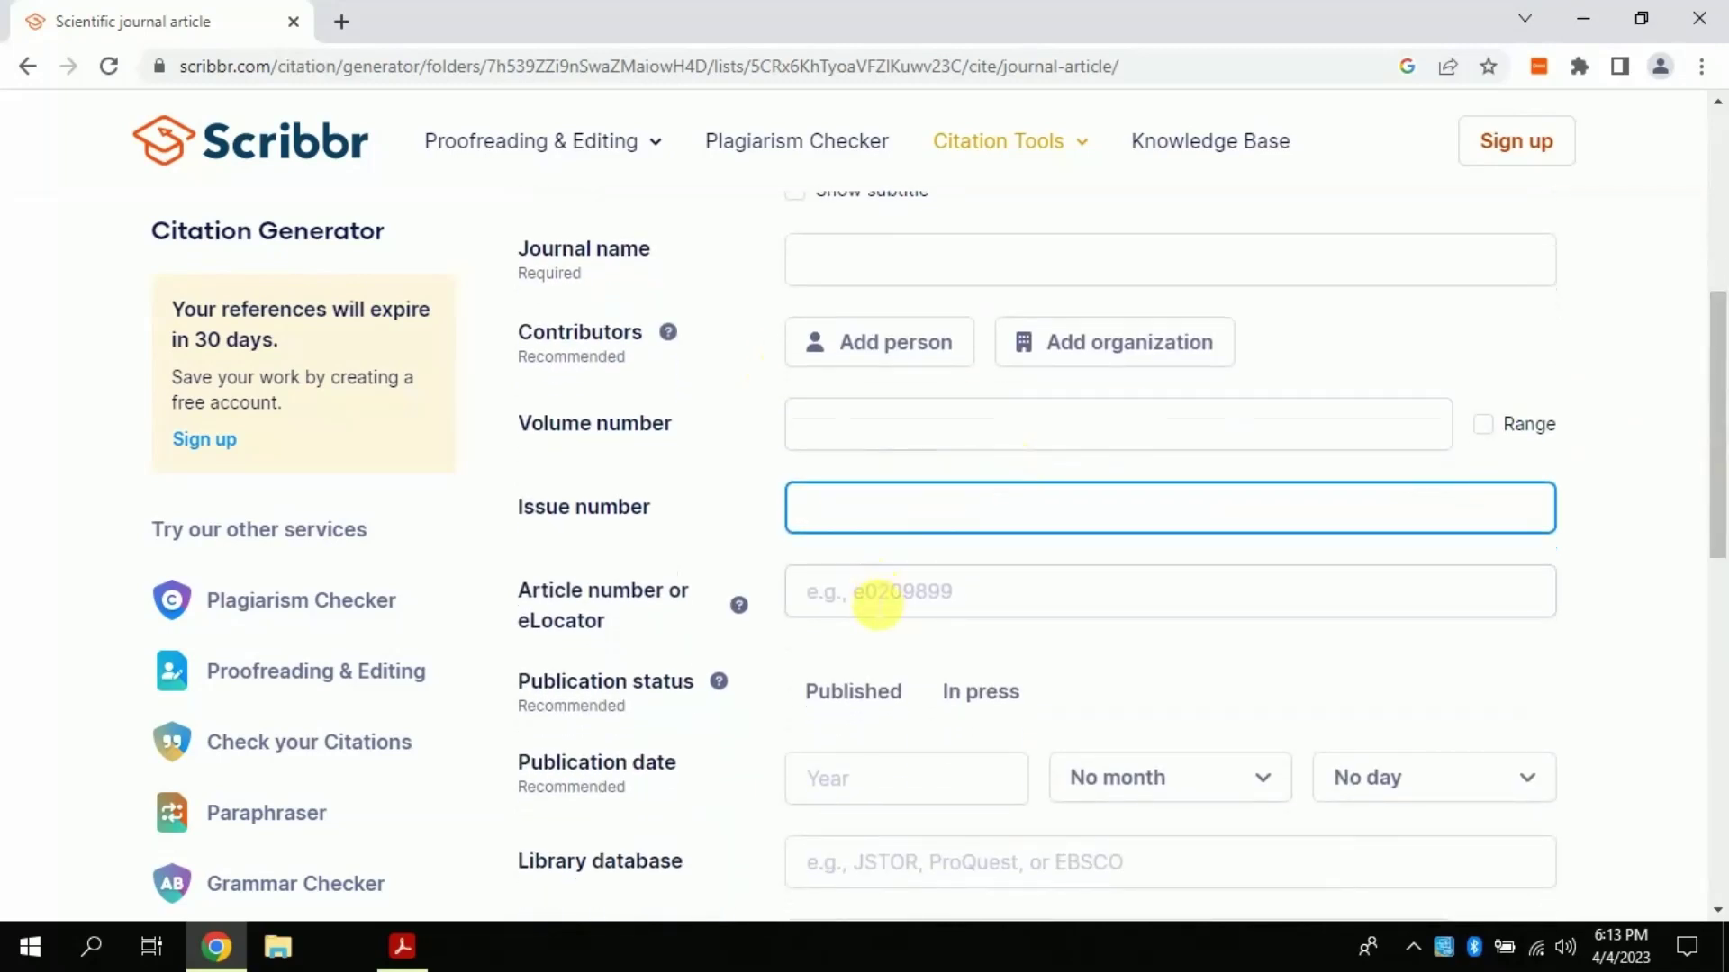
pyautogui.click(878, 596)
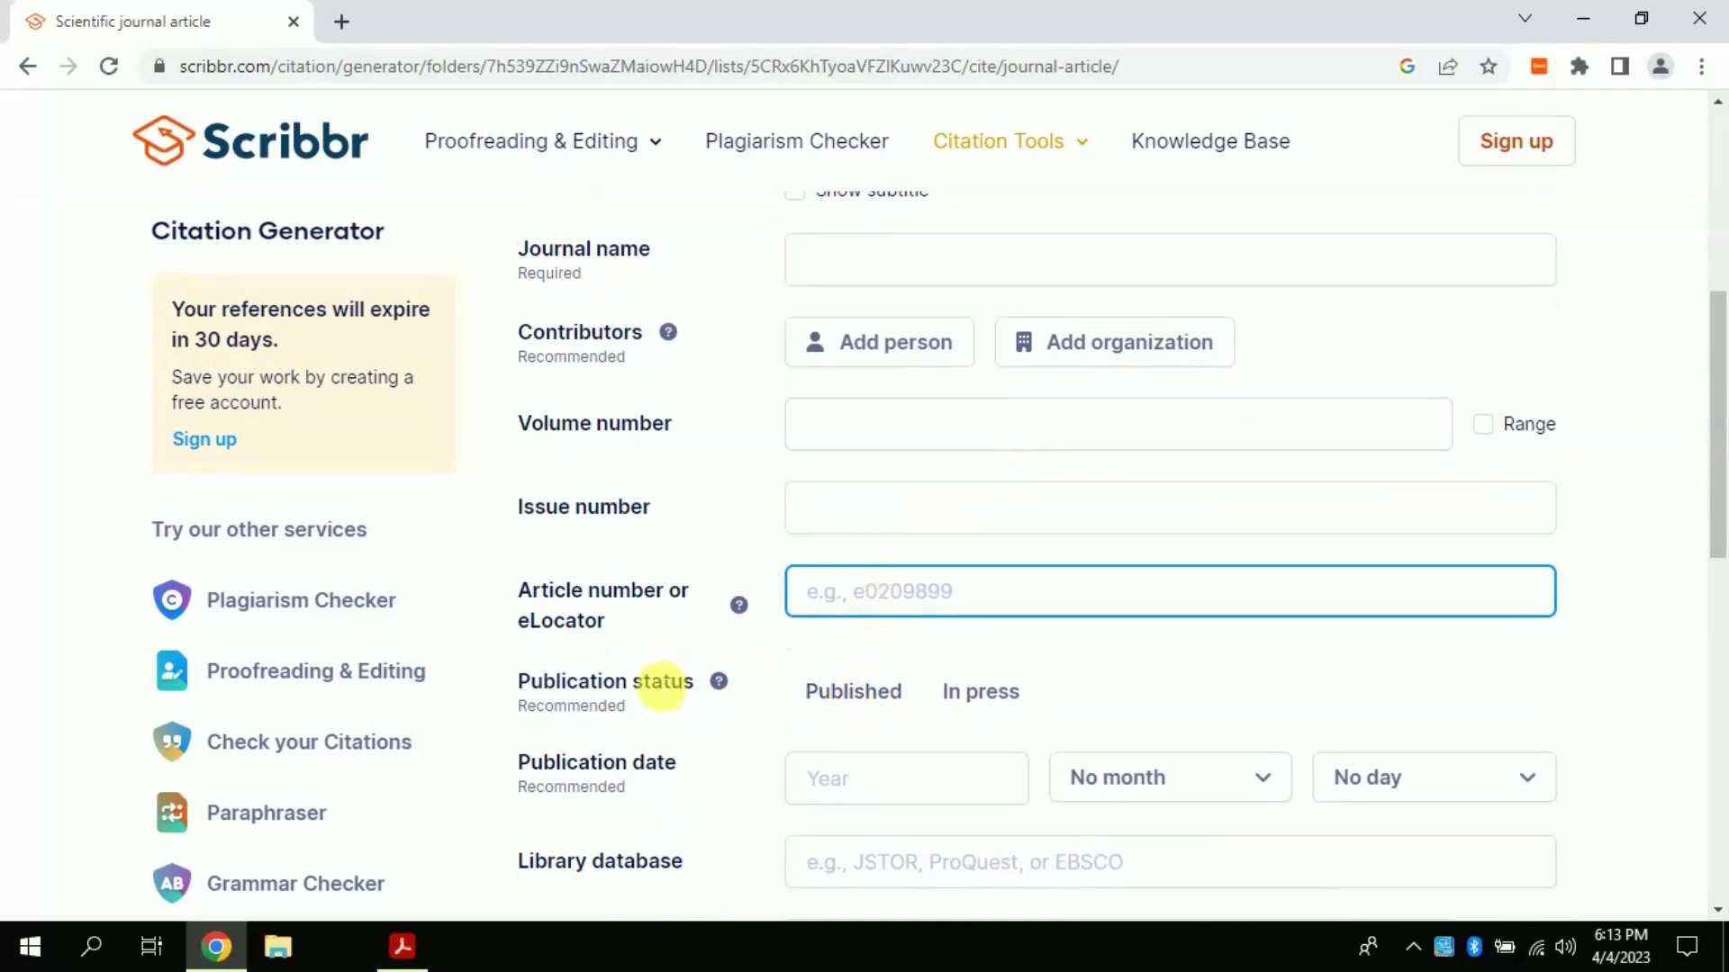
pyautogui.click(855, 780)
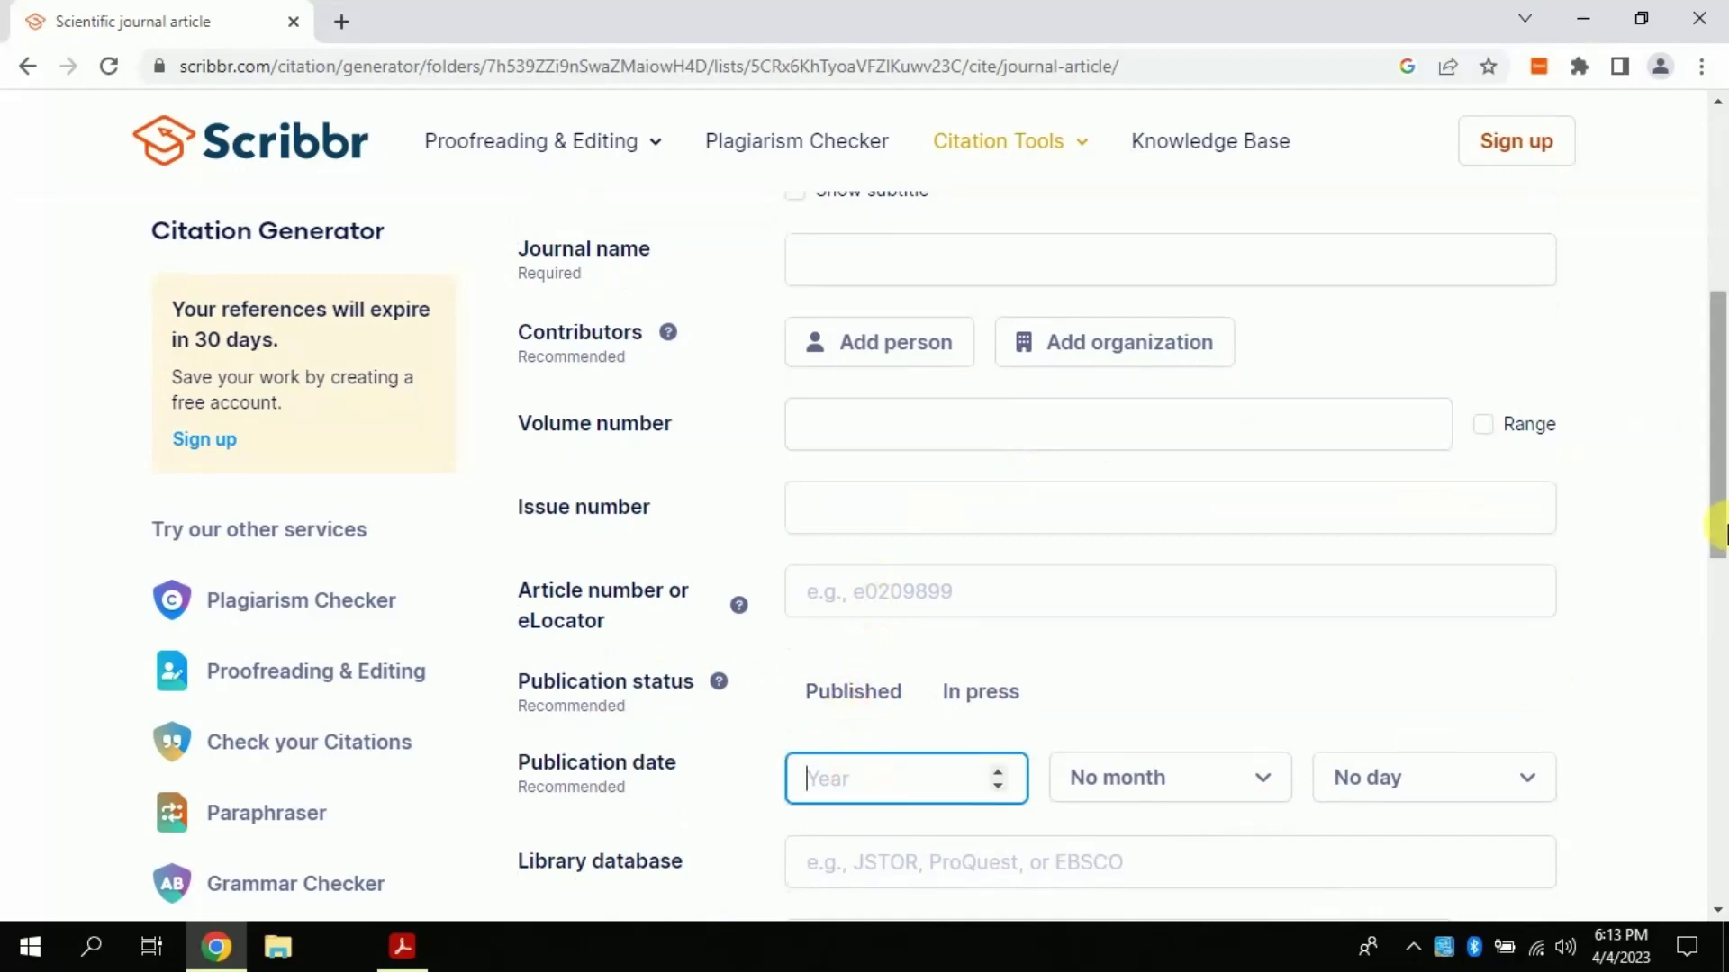
pyautogui.moveTo(1717, 528); pyautogui.dragTo(1717, 660)
pyautogui.click(861, 619)
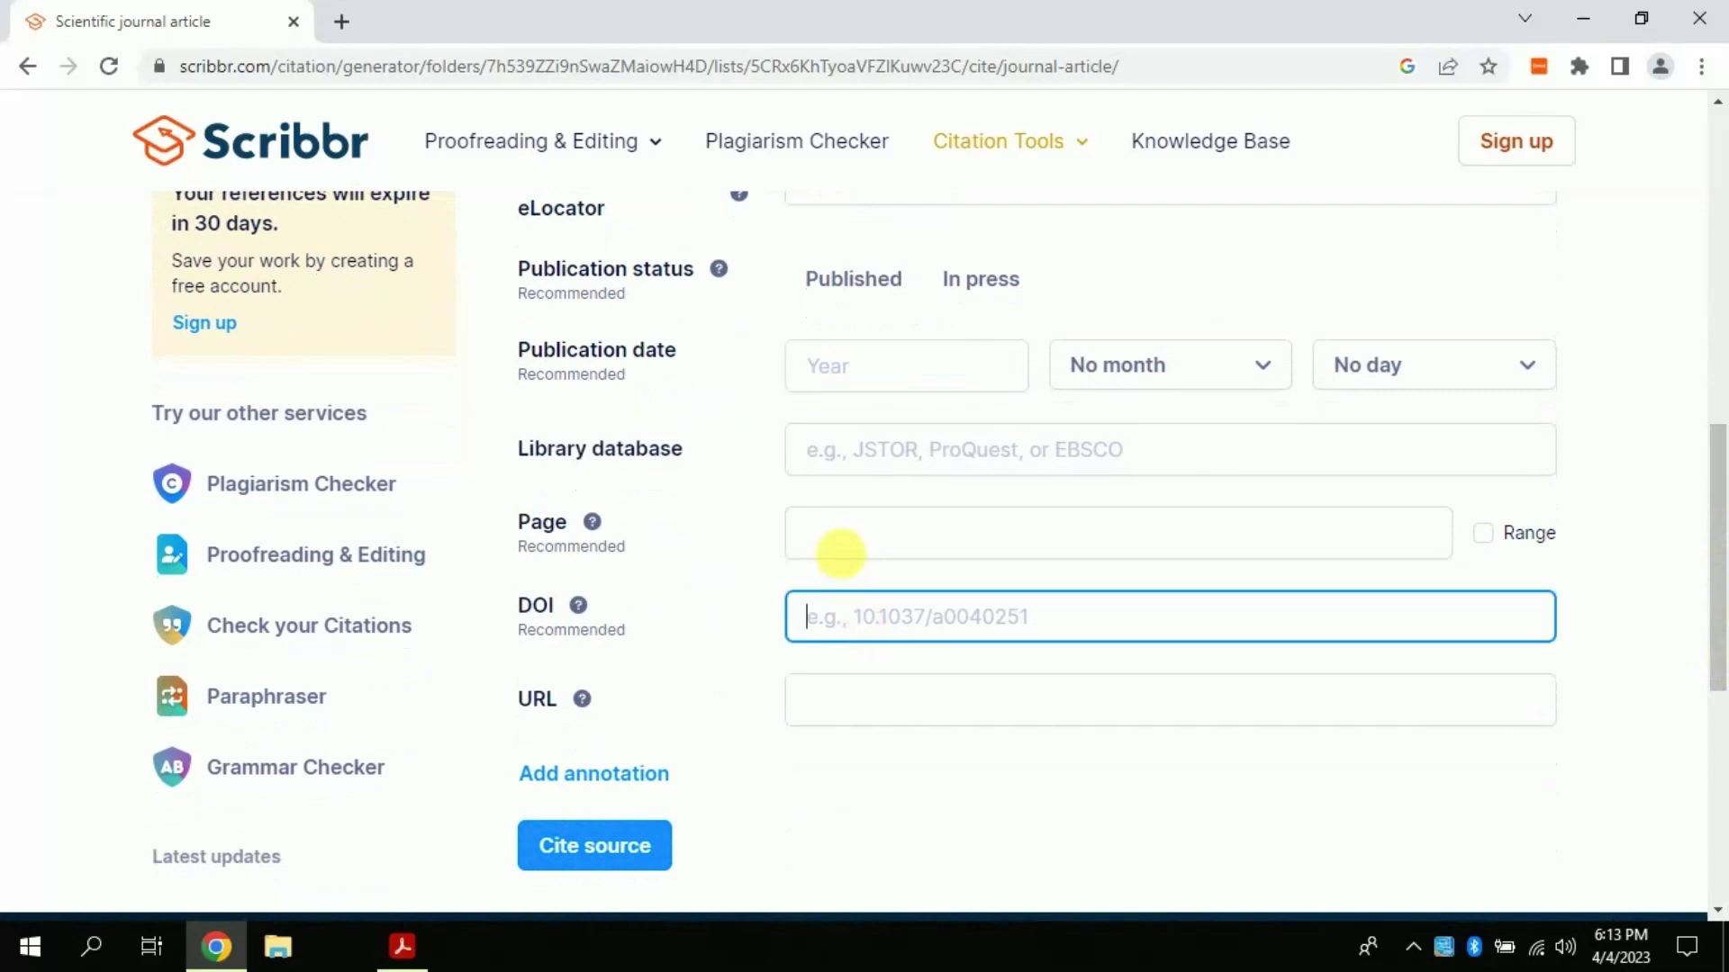
pyautogui.click(850, 553)
pyautogui.click(838, 701)
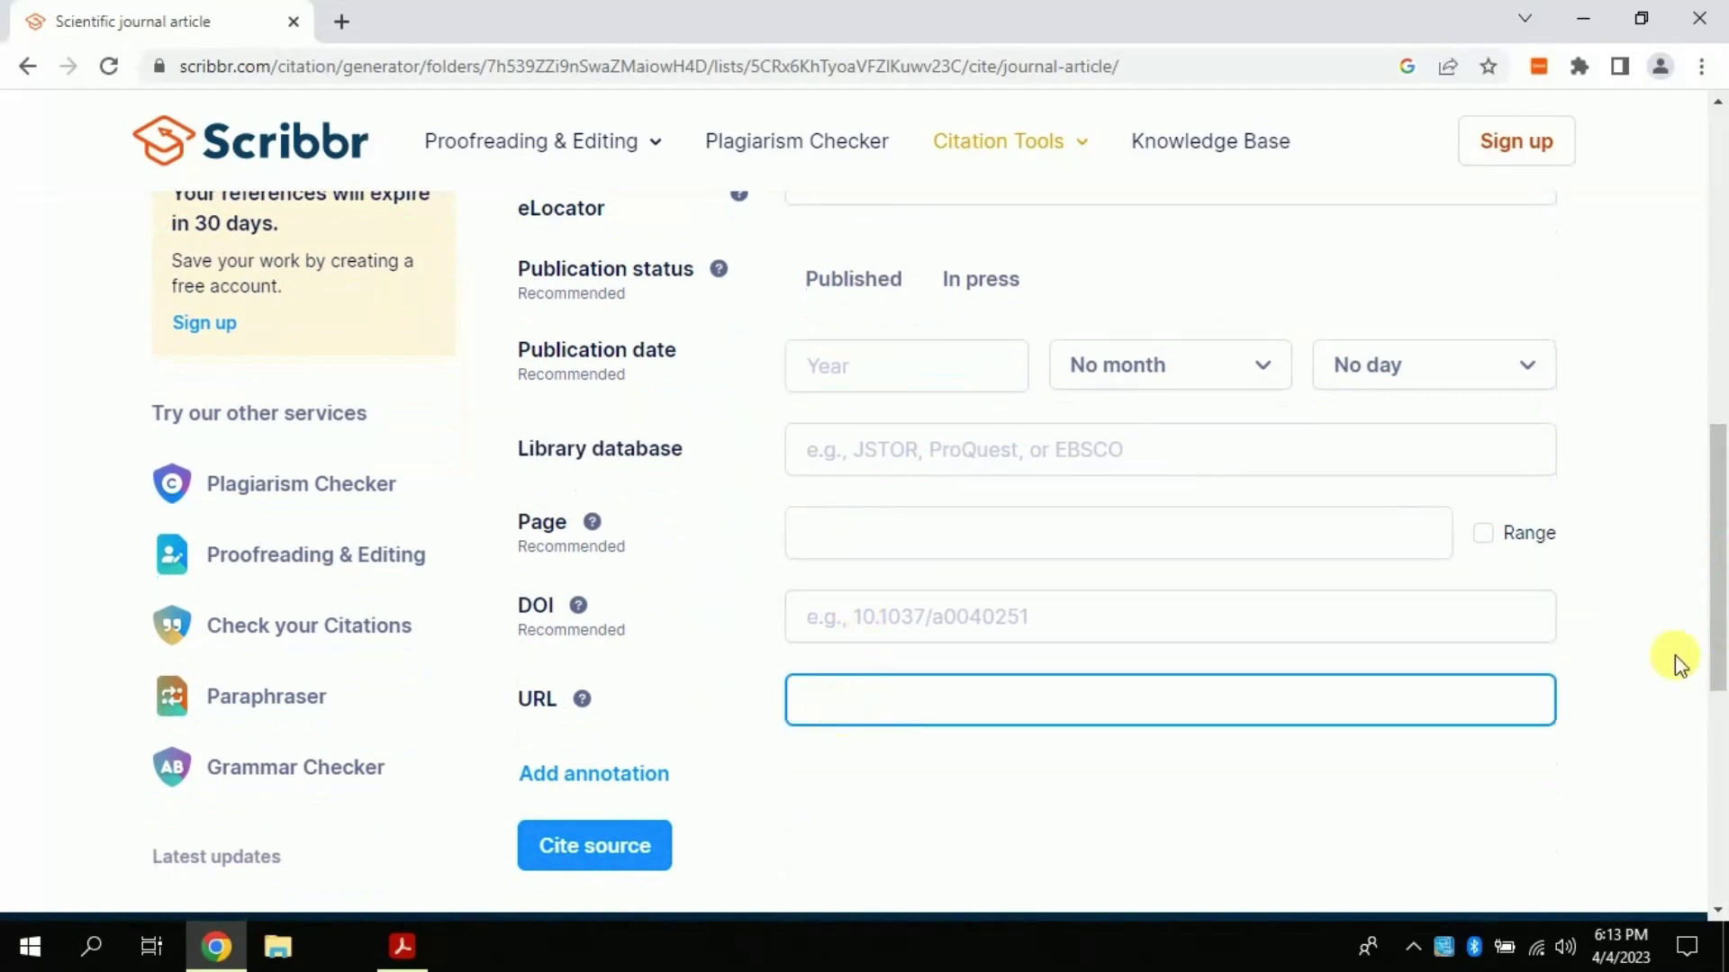
pyautogui.moveTo(1716, 630); pyautogui.dragTo(1721, 266)
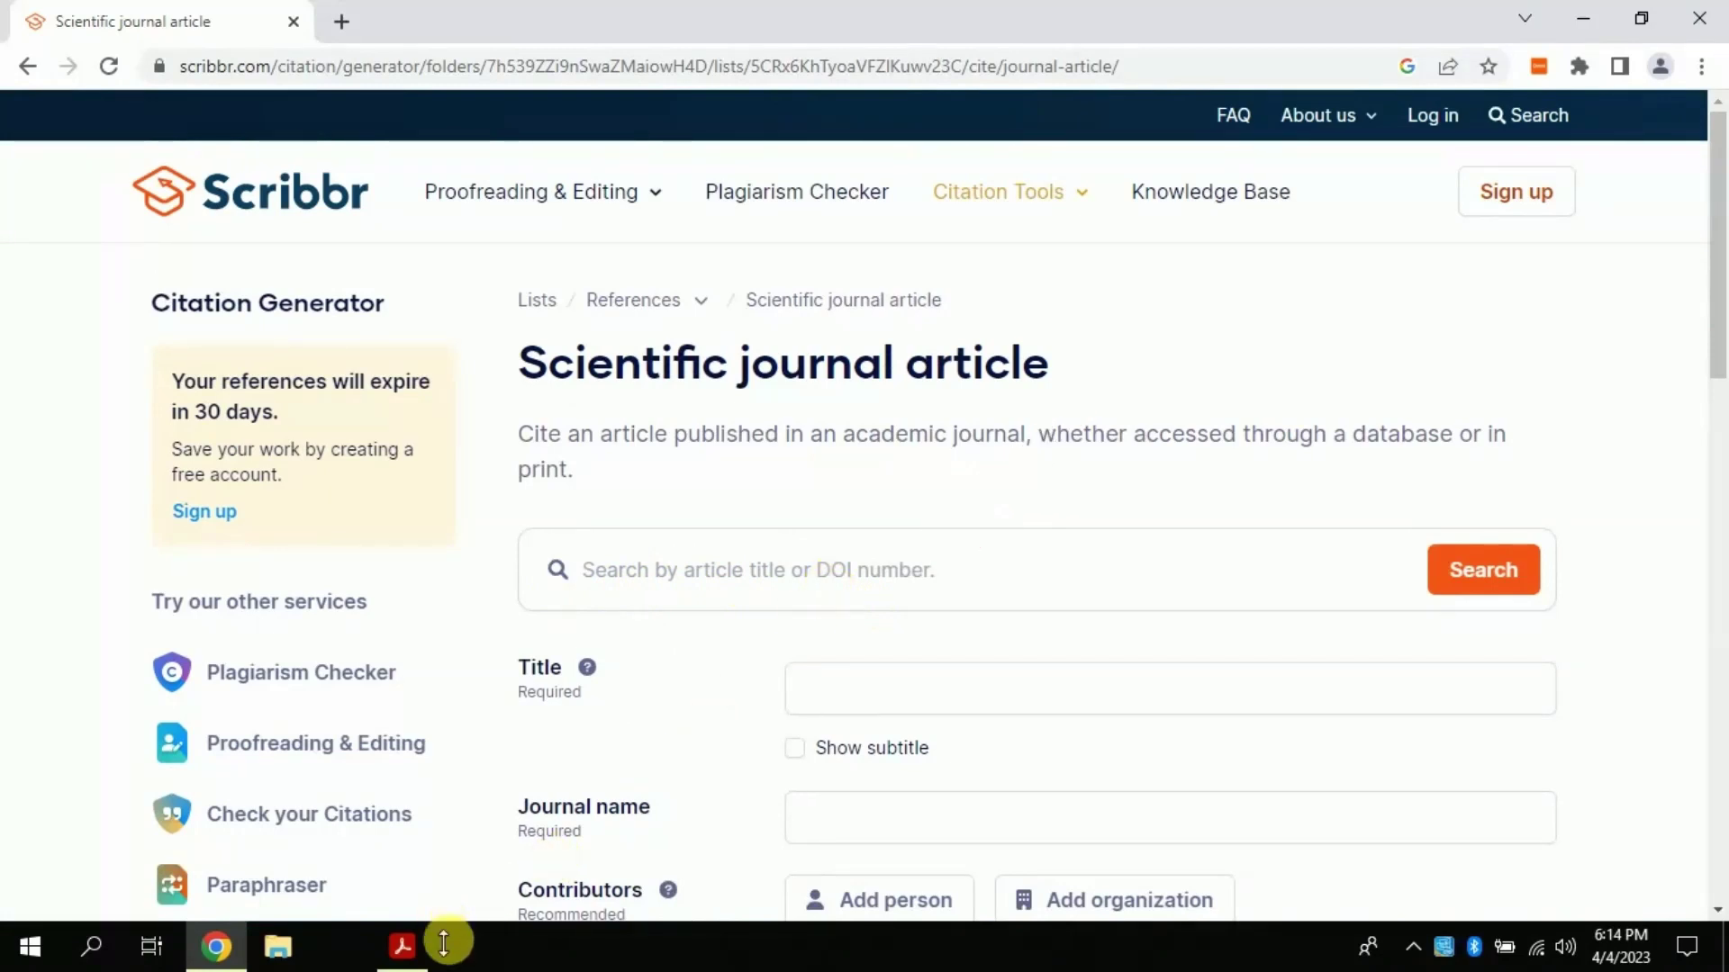
# Copy the DOI link from the PDF's Recommended Citation in Acrobat, then return to Chrome
pyautogui.click(413, 950)
pyautogui.scroll(-5, 1632, 915)
pyautogui.scroll(-3, 1633, 915)
pyautogui.scroll(-2, 1634, 917)
pyautogui.scroll(-3, 1636, 920)
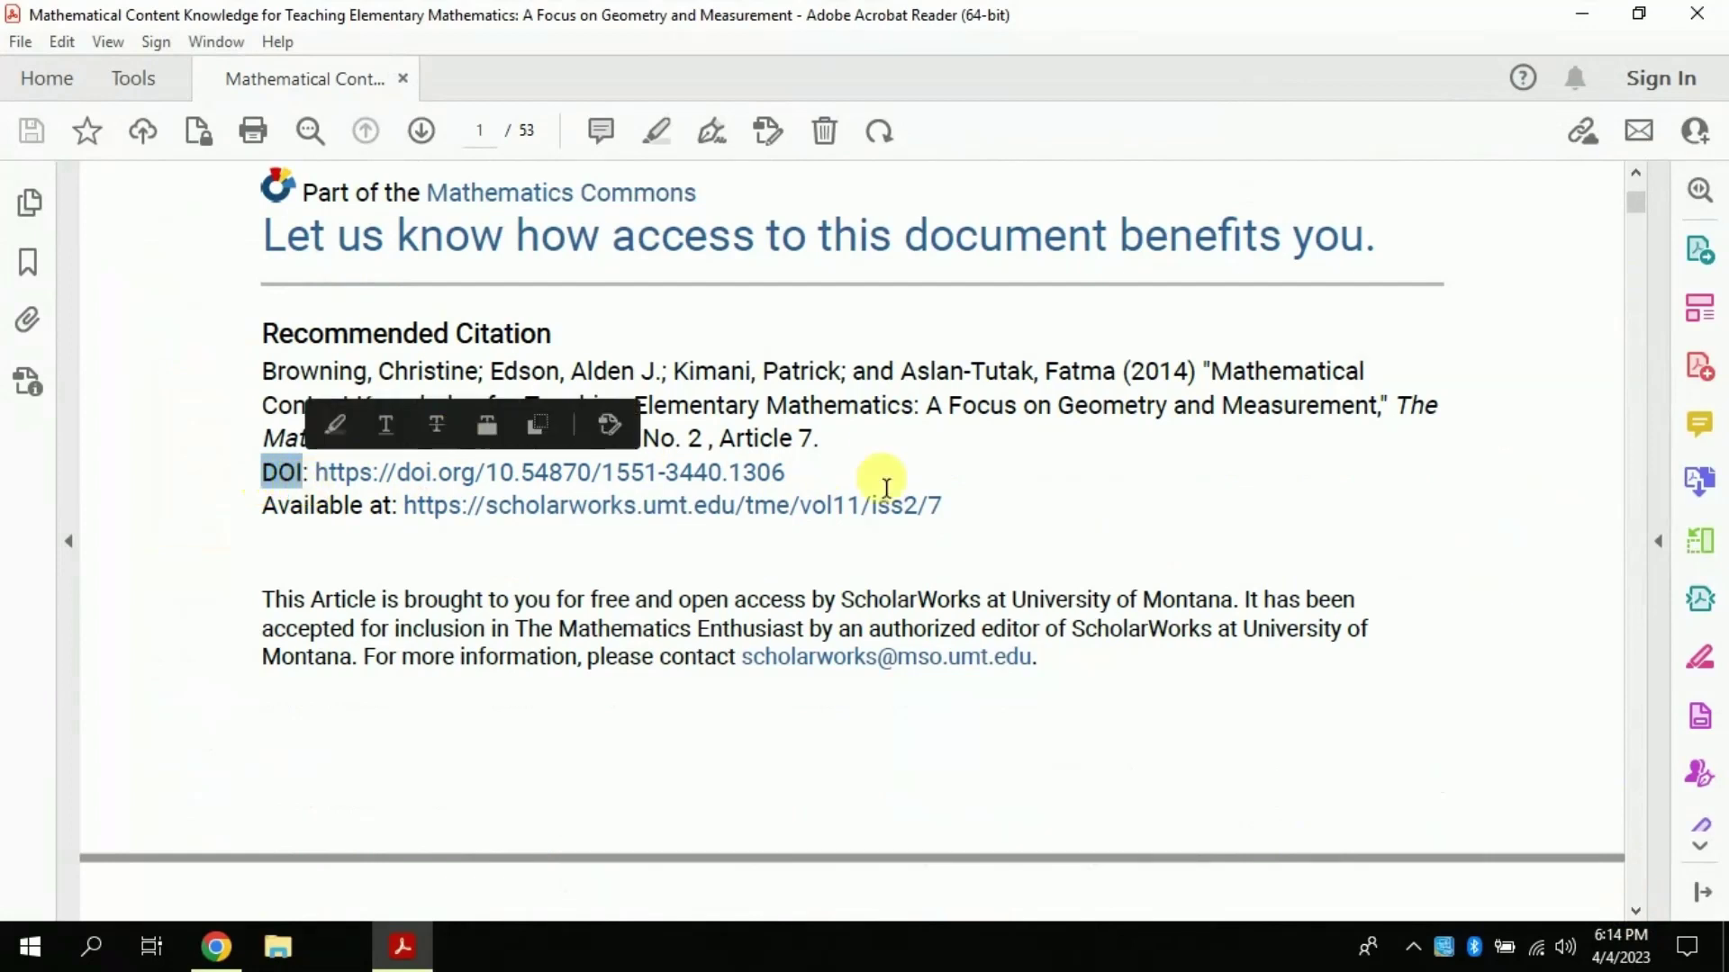
pyautogui.moveTo(315, 472); pyautogui.dragTo(786, 473)
pyautogui.rightClick(767, 477)
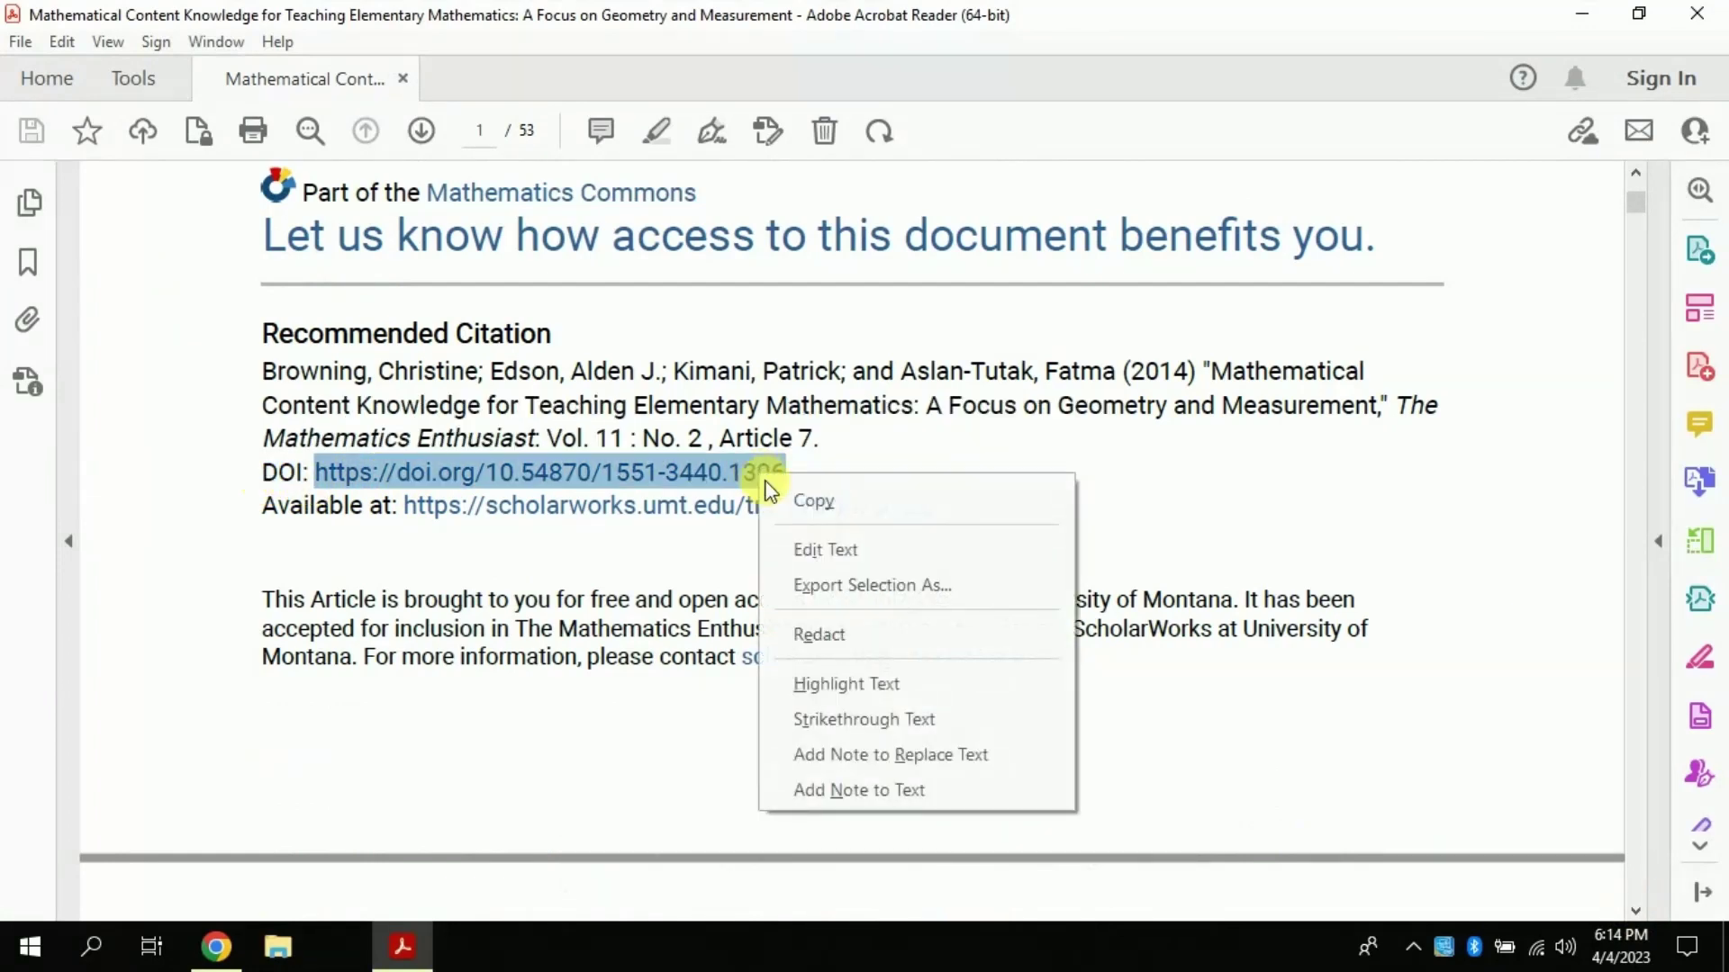
pyautogui.click(794, 500)
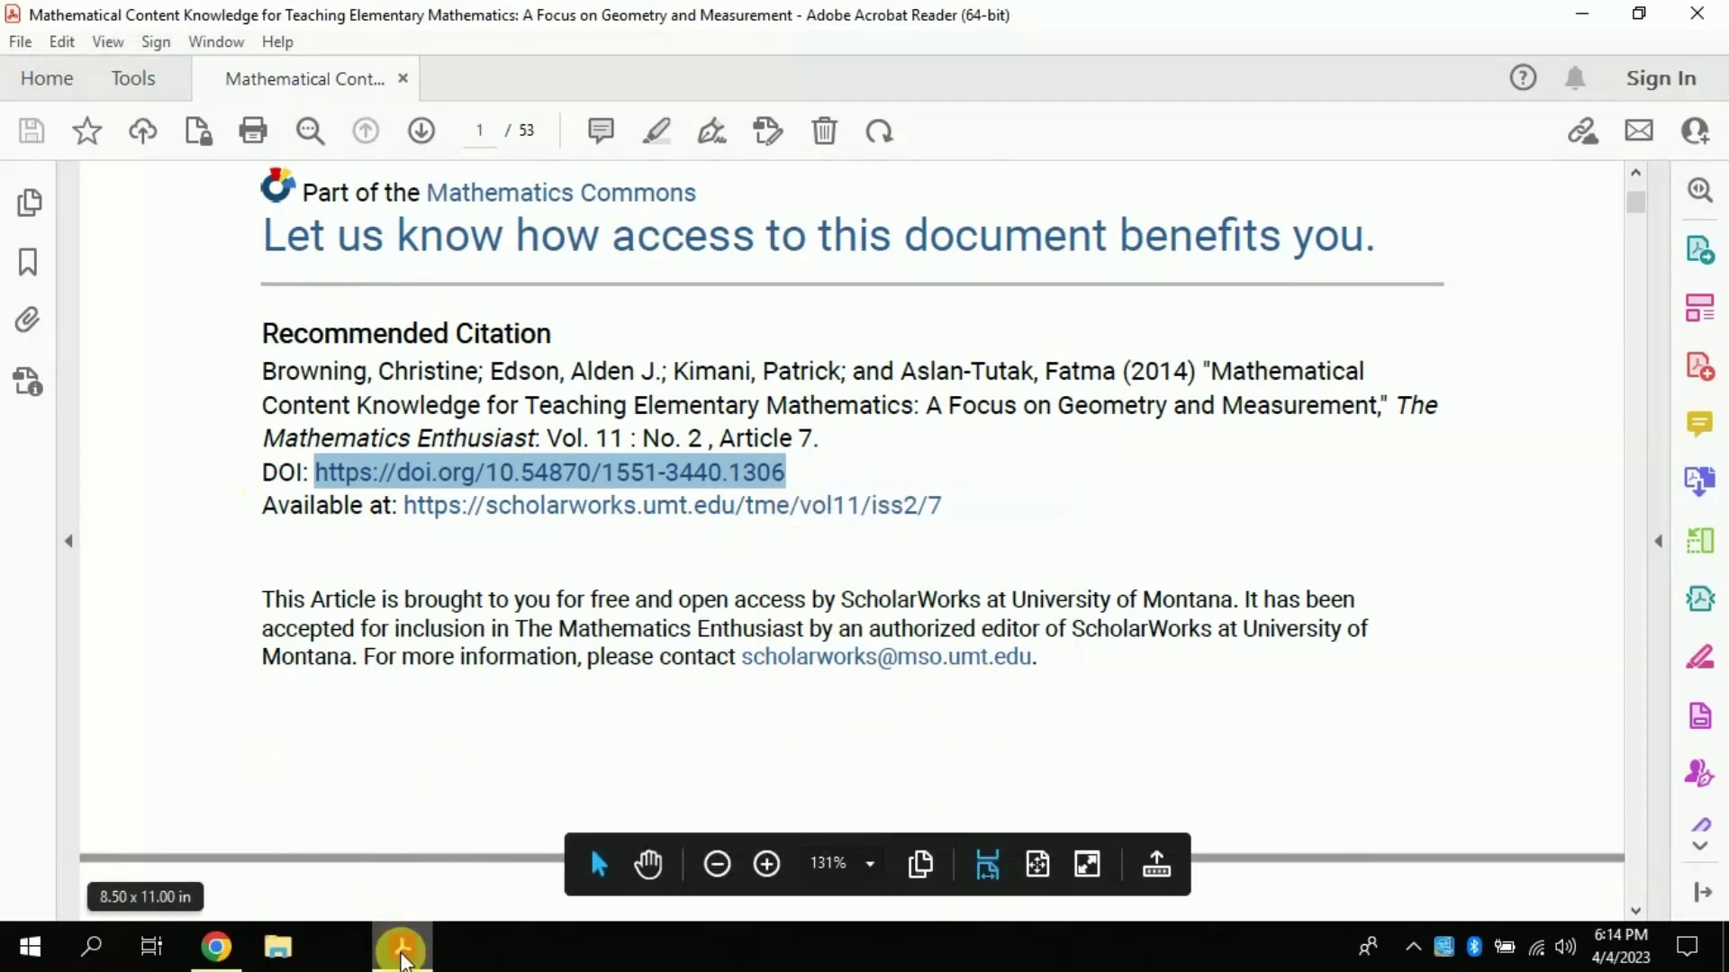
pyautogui.click(220, 947)
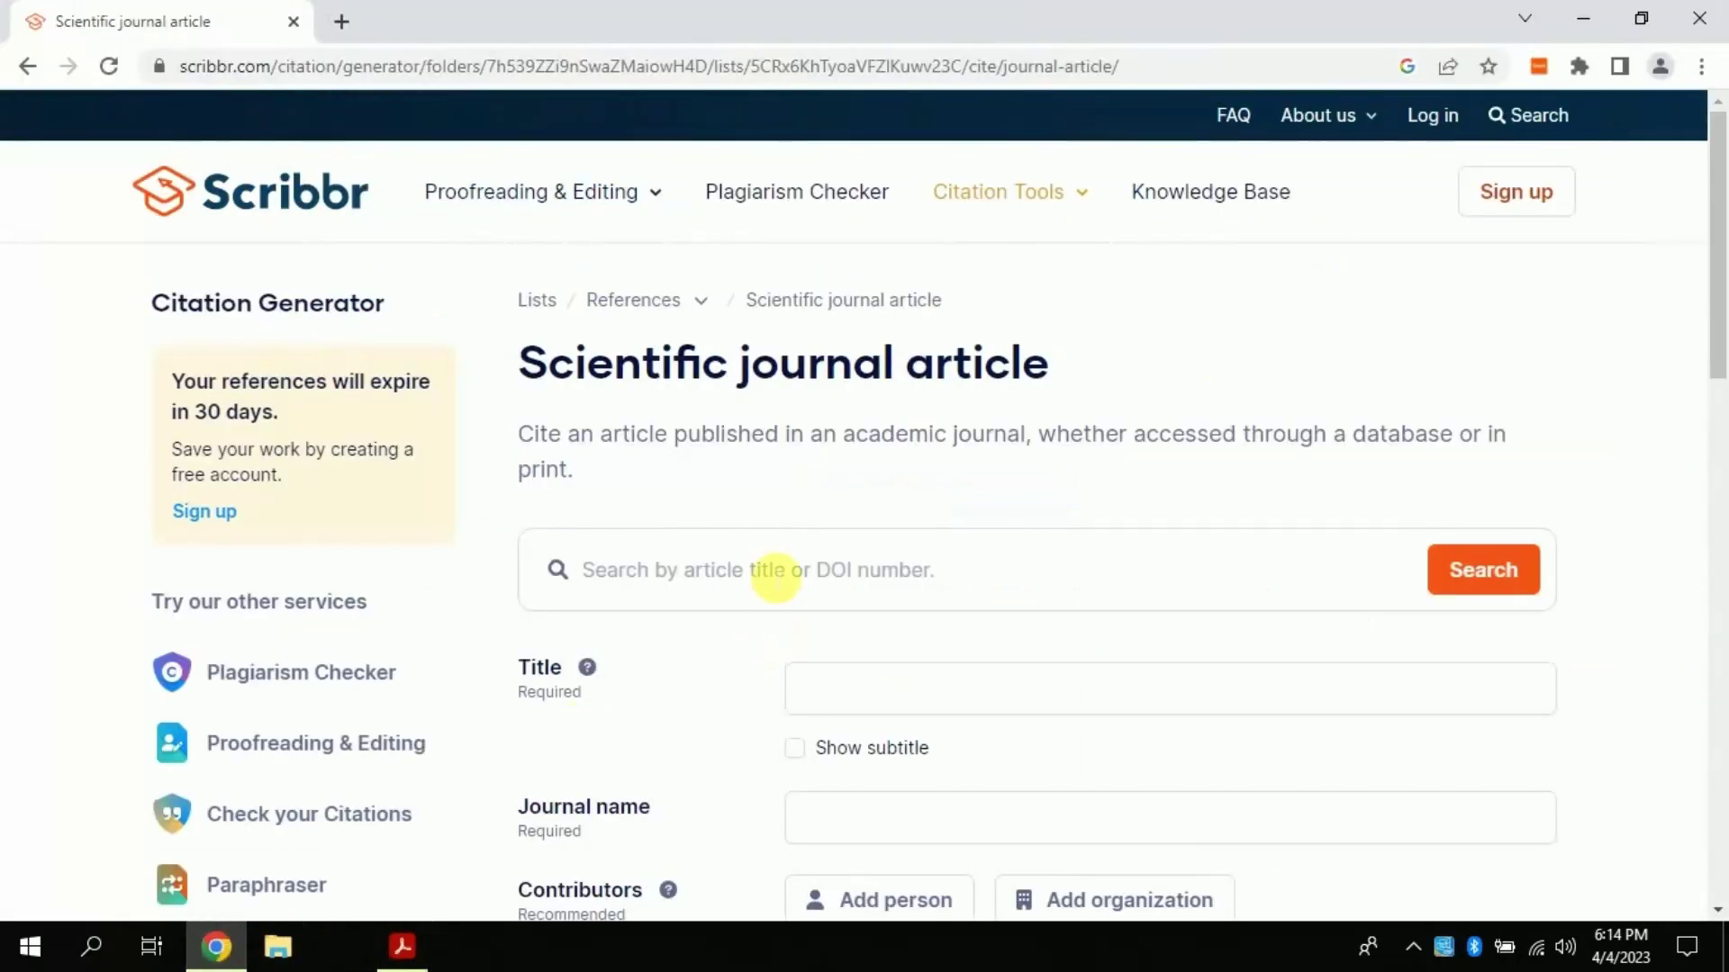
# Paste the DOI into Scribbr's article search and select the found article
pyautogui.rightClick(767, 570)
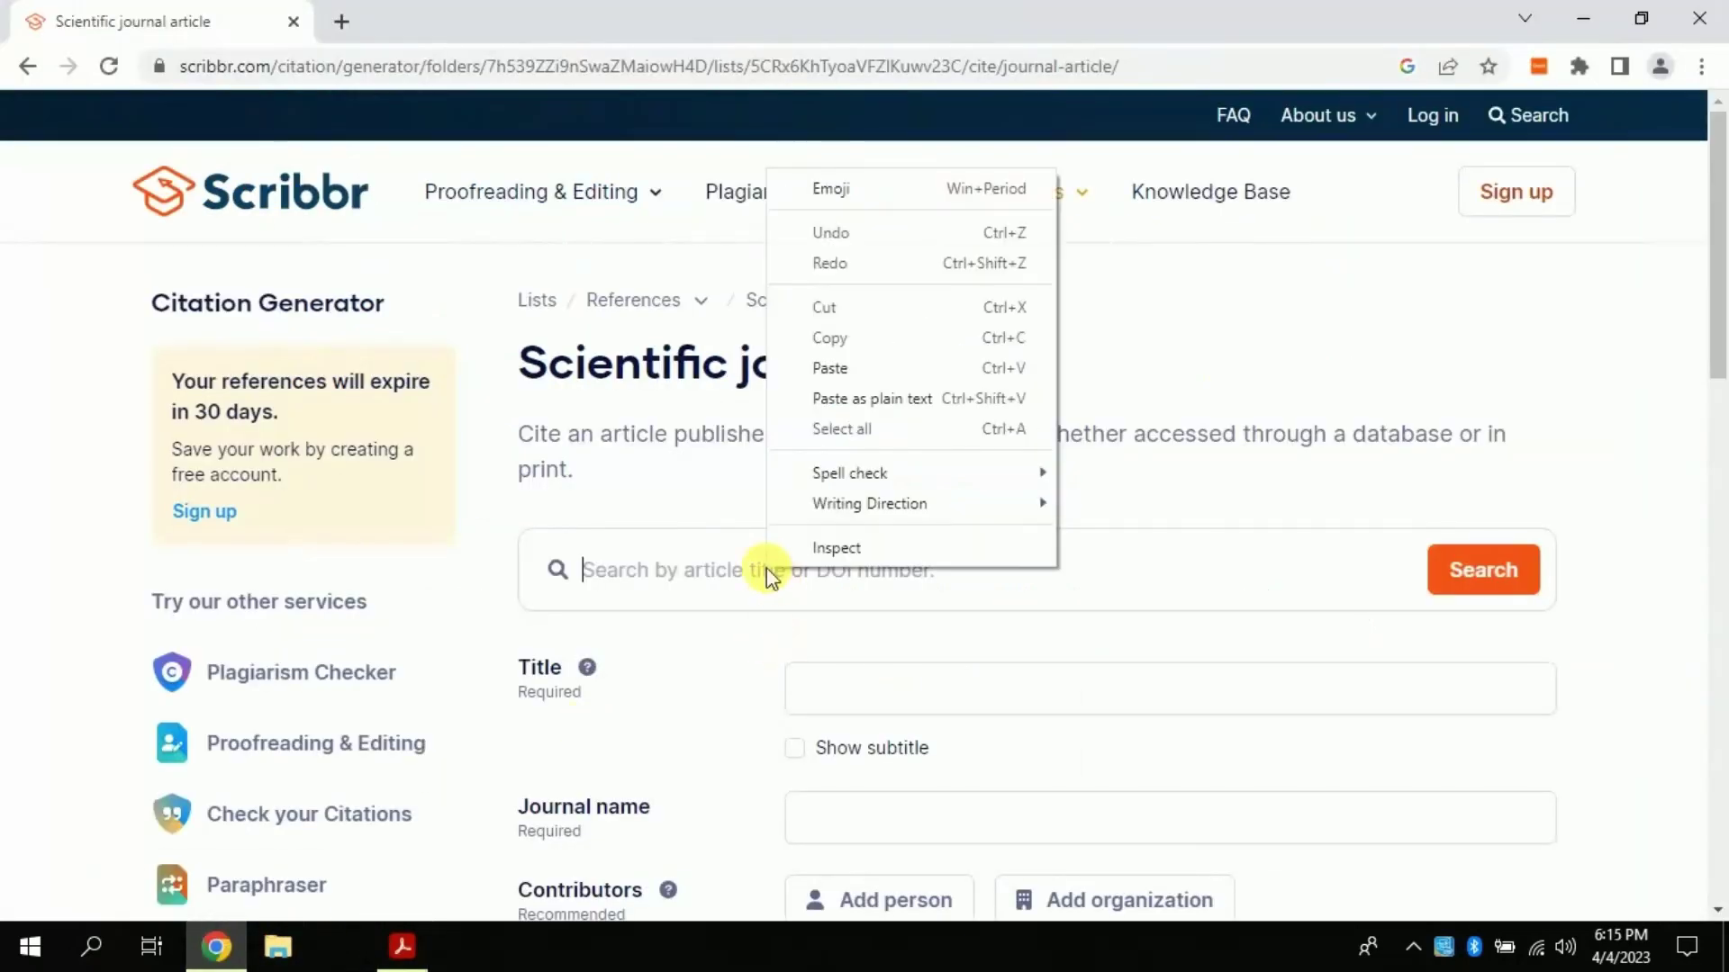
pyautogui.click(850, 369)
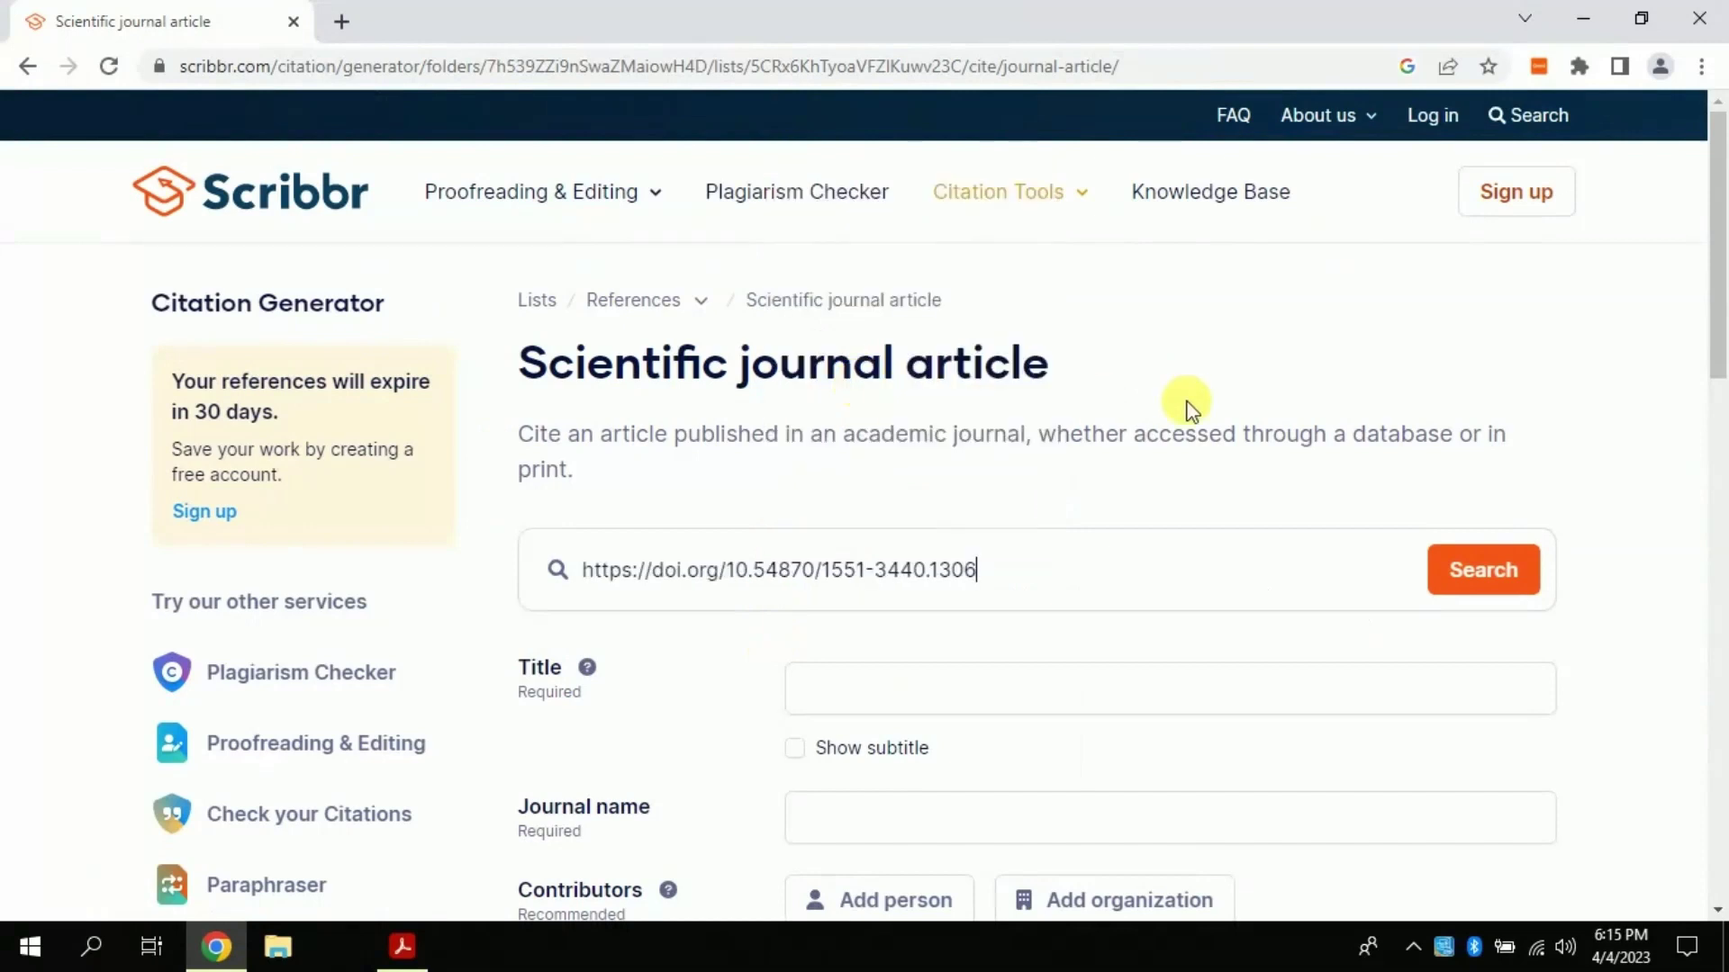
pyautogui.click(1481, 585)
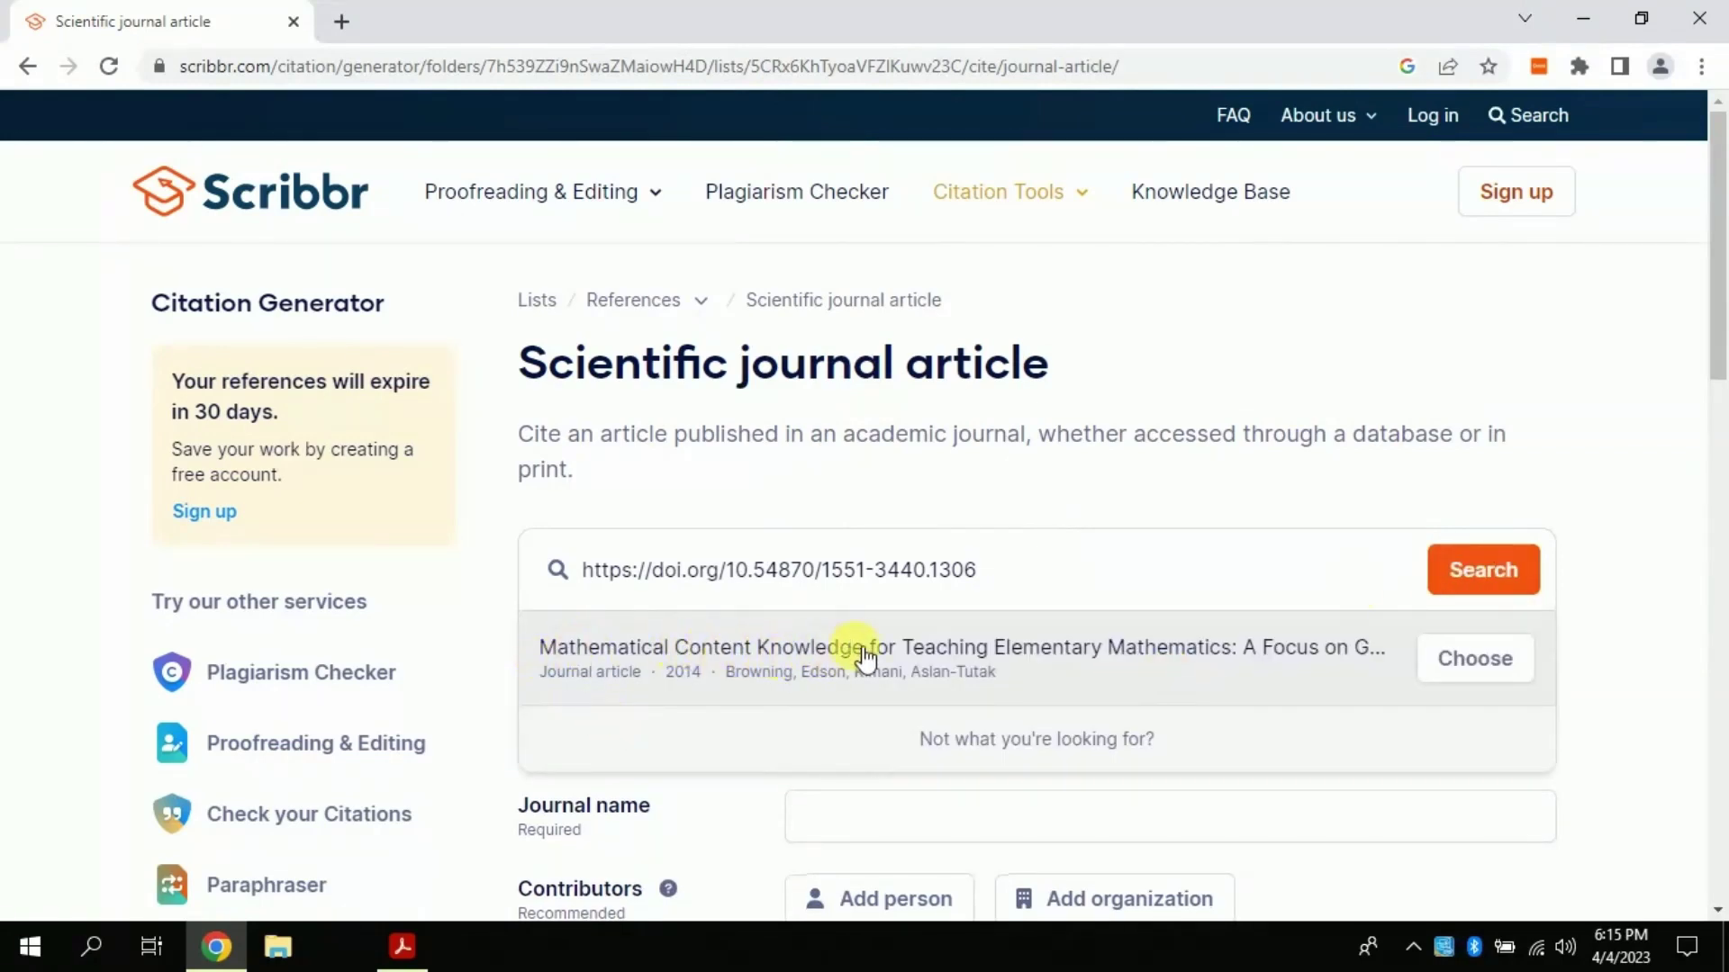
pyautogui.click(1307, 662)
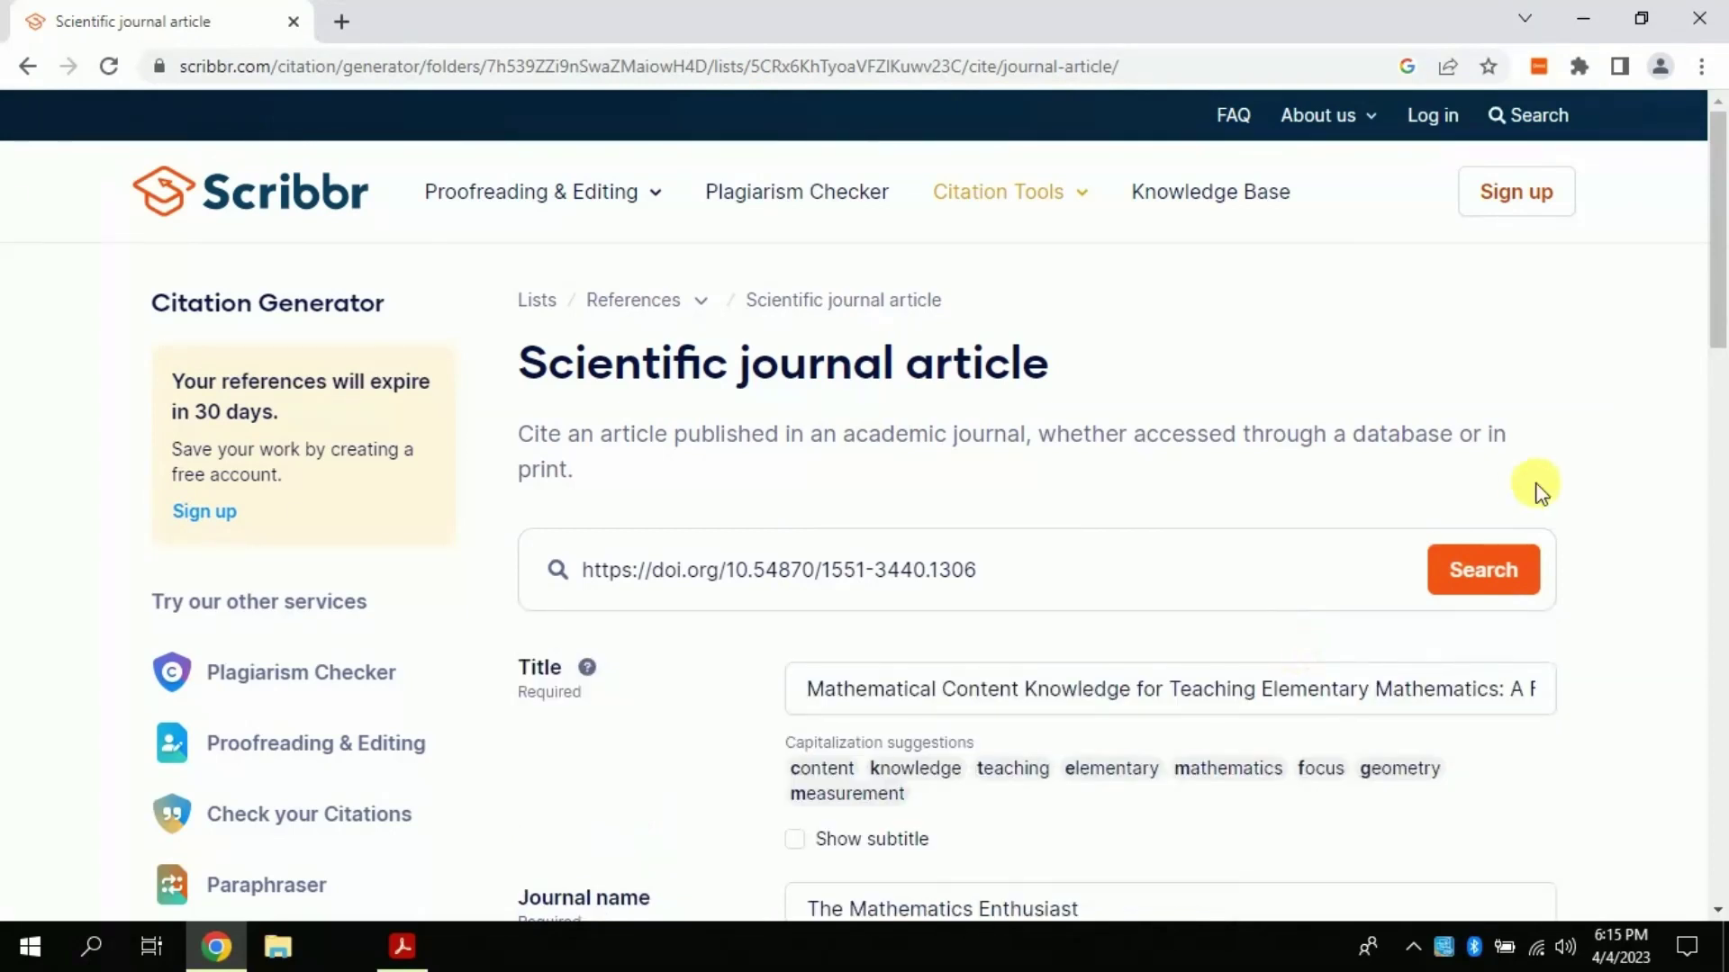
# Review the auto-filled Browning et al. (2014) fields, including the first contributor's details
pyautogui.moveTo(1721, 311); pyautogui.dragTo(1721, 353)
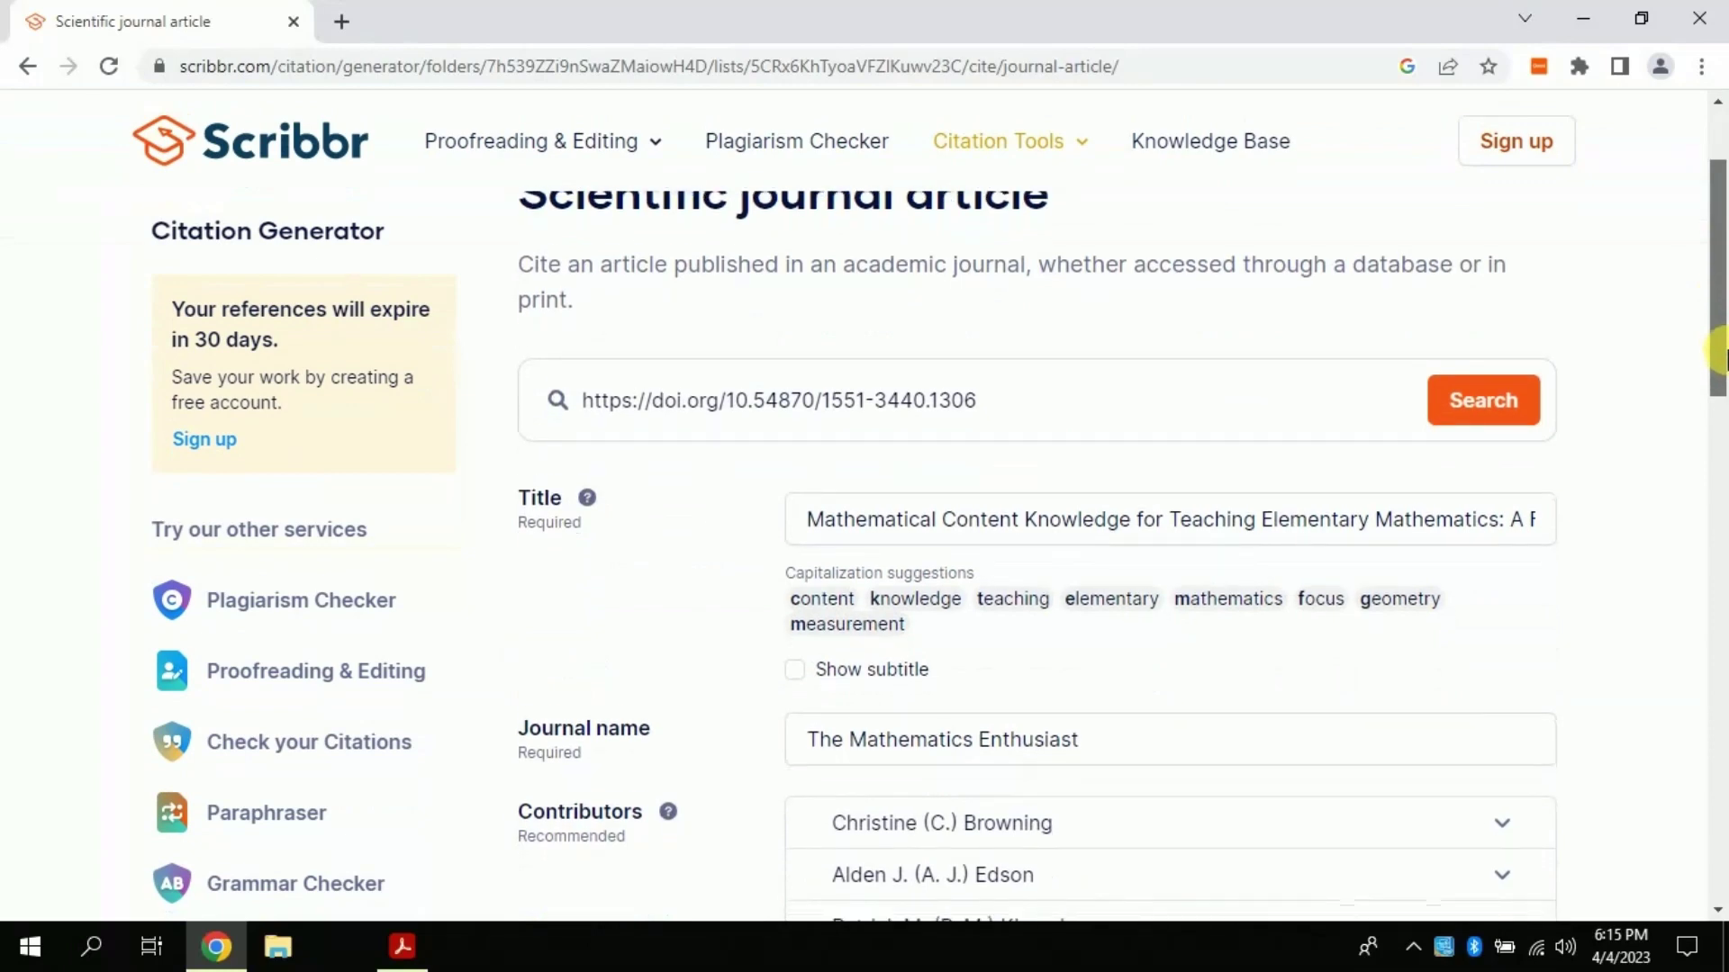
pyautogui.moveTo(1721, 353); pyautogui.dragTo(1715, 636)
pyautogui.click(957, 645)
pyautogui.scroll(-3, 1290, 599)
pyautogui.scroll(-3, 1080, 608)
pyautogui.scroll(-1, 895, 617)
pyautogui.scroll(1, 896, 617)
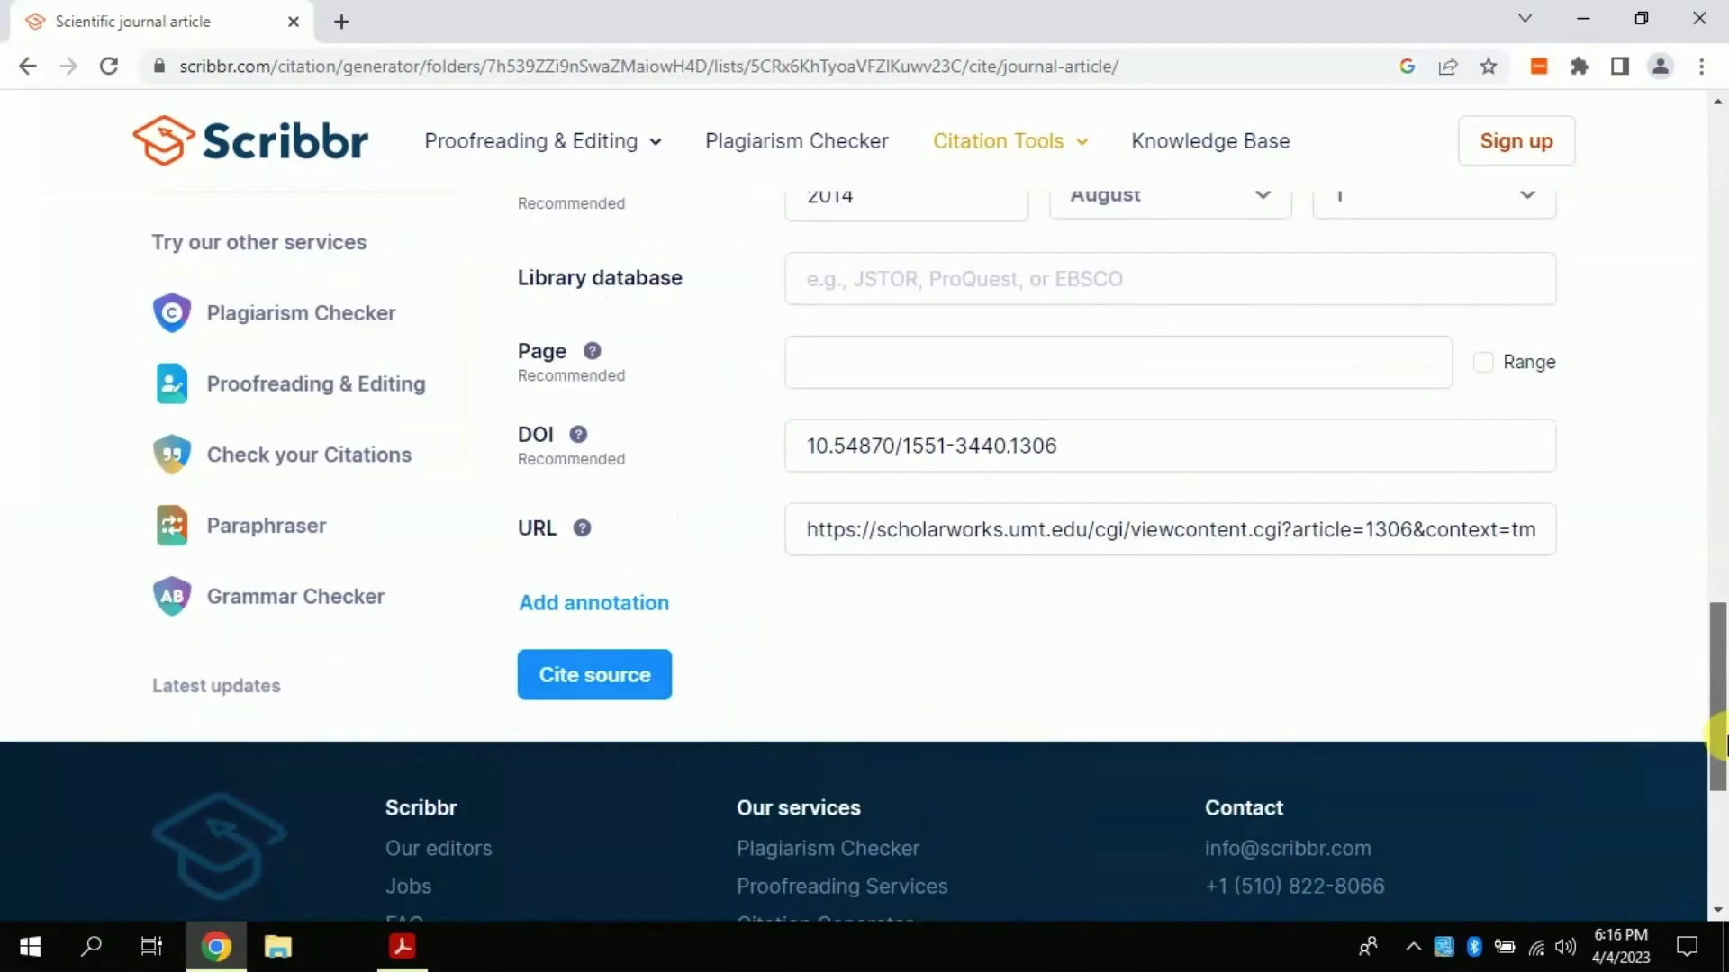
# Cite the source and review the Browning et al. (2014) APA reference entry
pyautogui.click(609, 677)
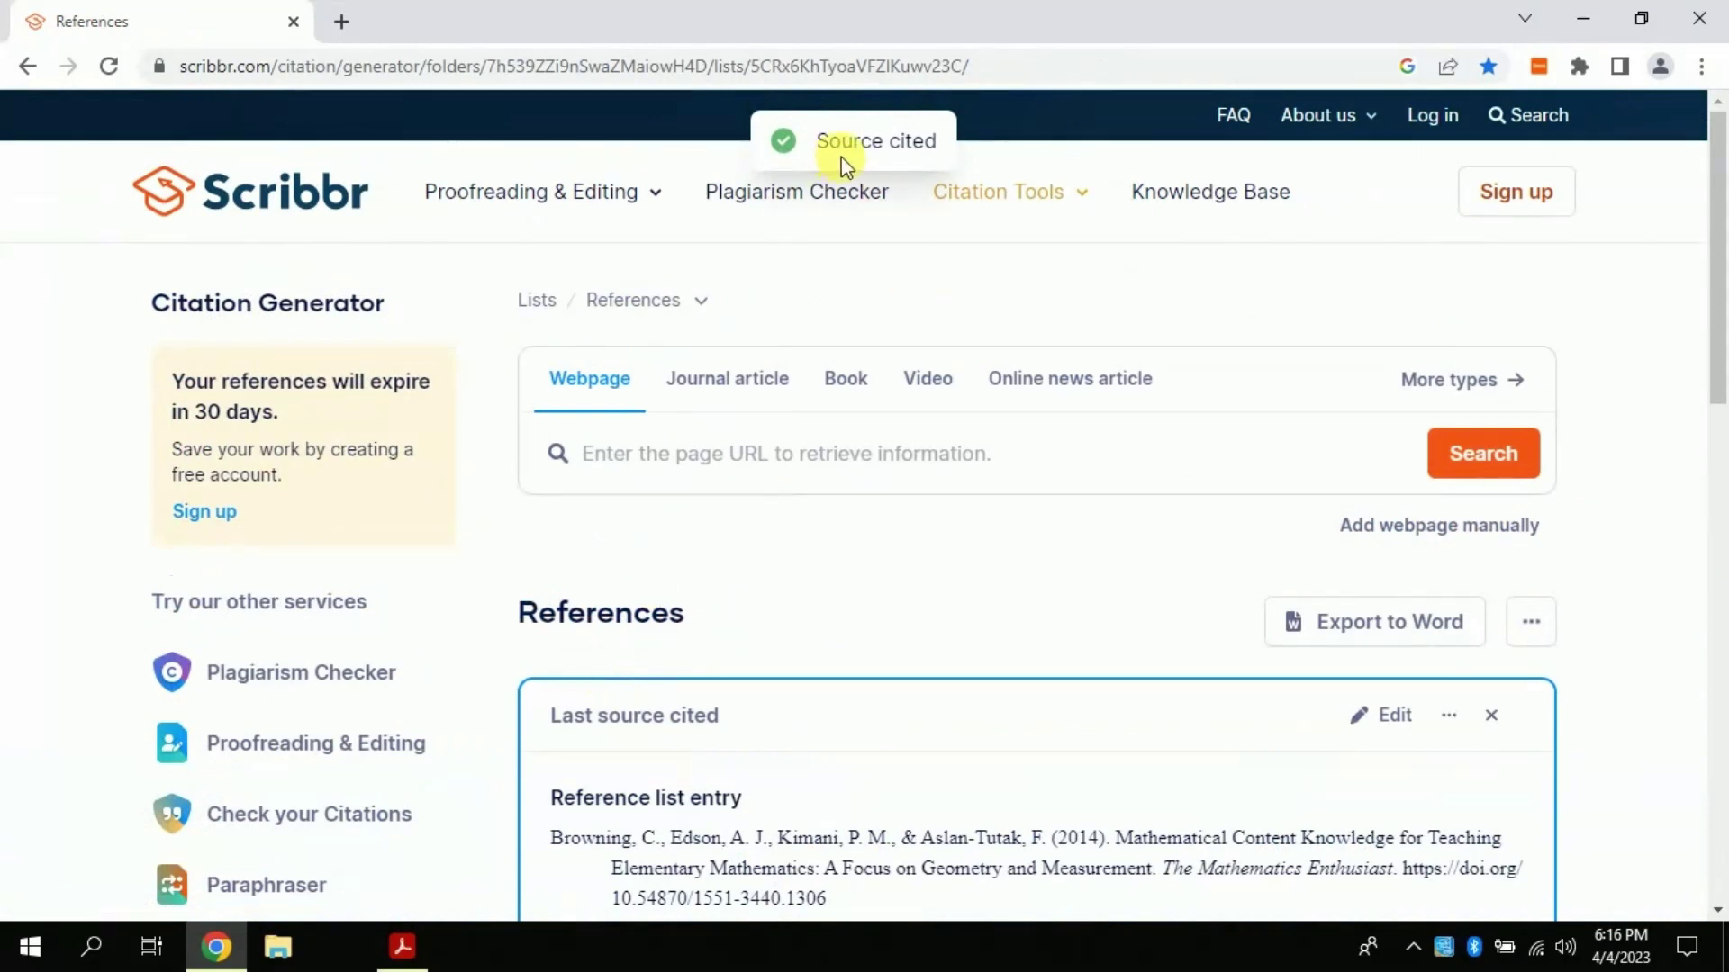
pyautogui.moveTo(1715, 211); pyautogui.dragTo(1721, 272)
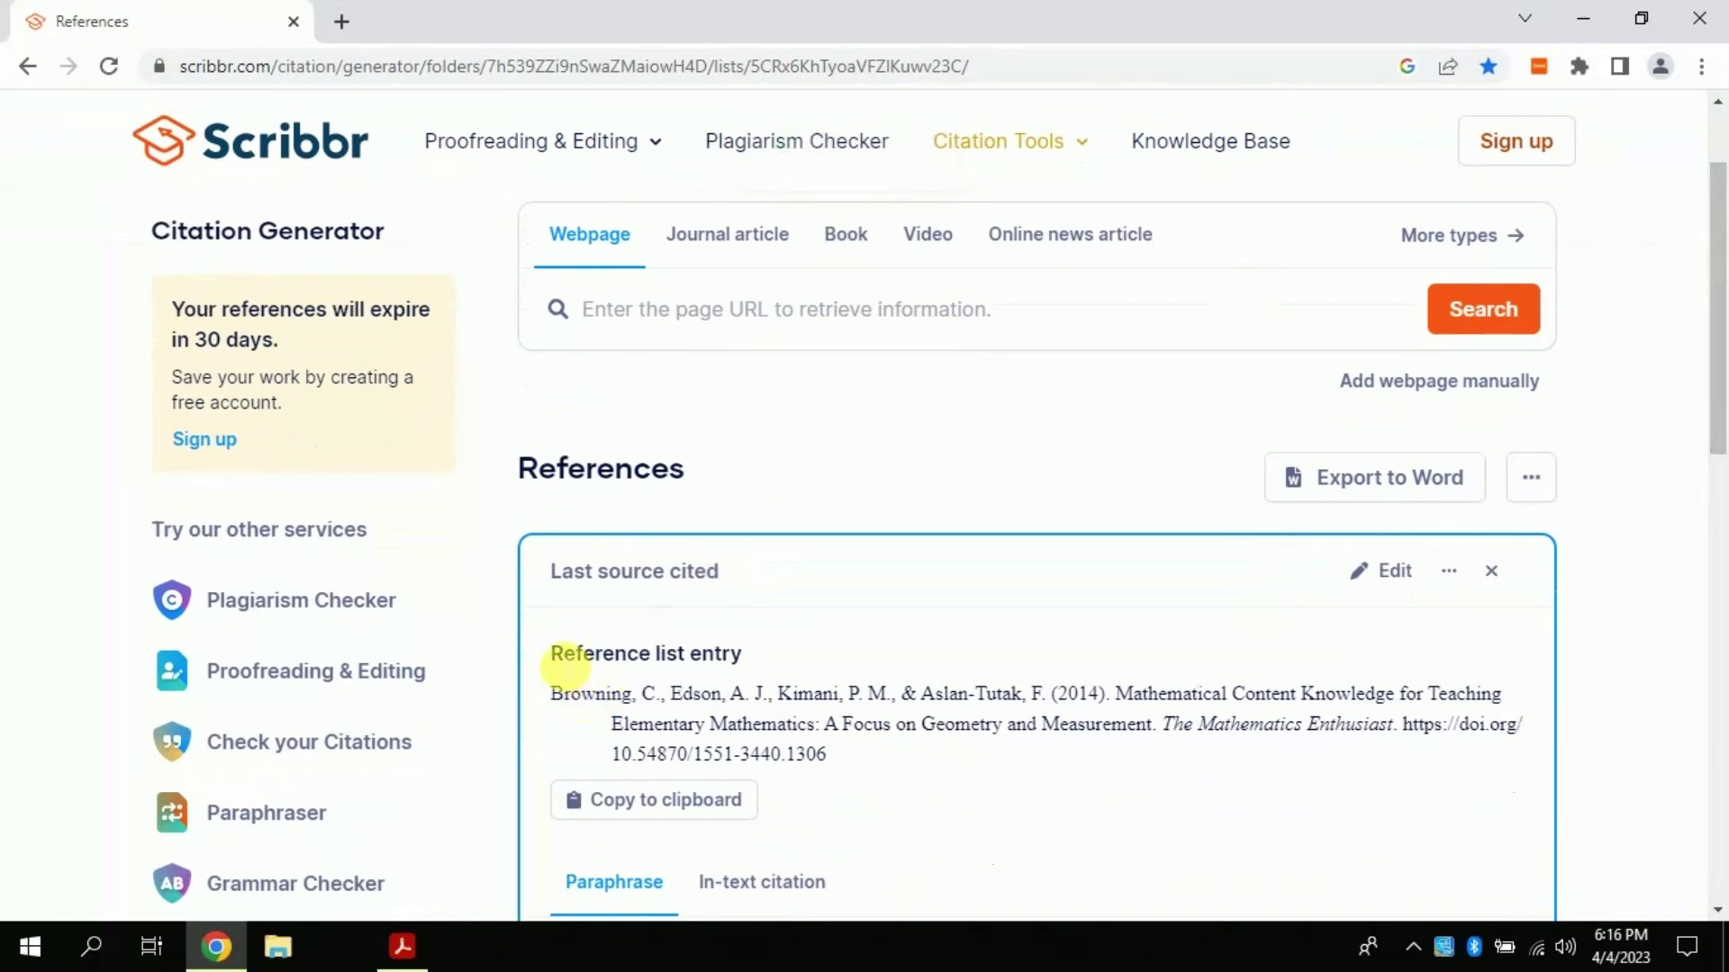
pyautogui.moveTo(556, 662); pyautogui.dragTo(743, 657)
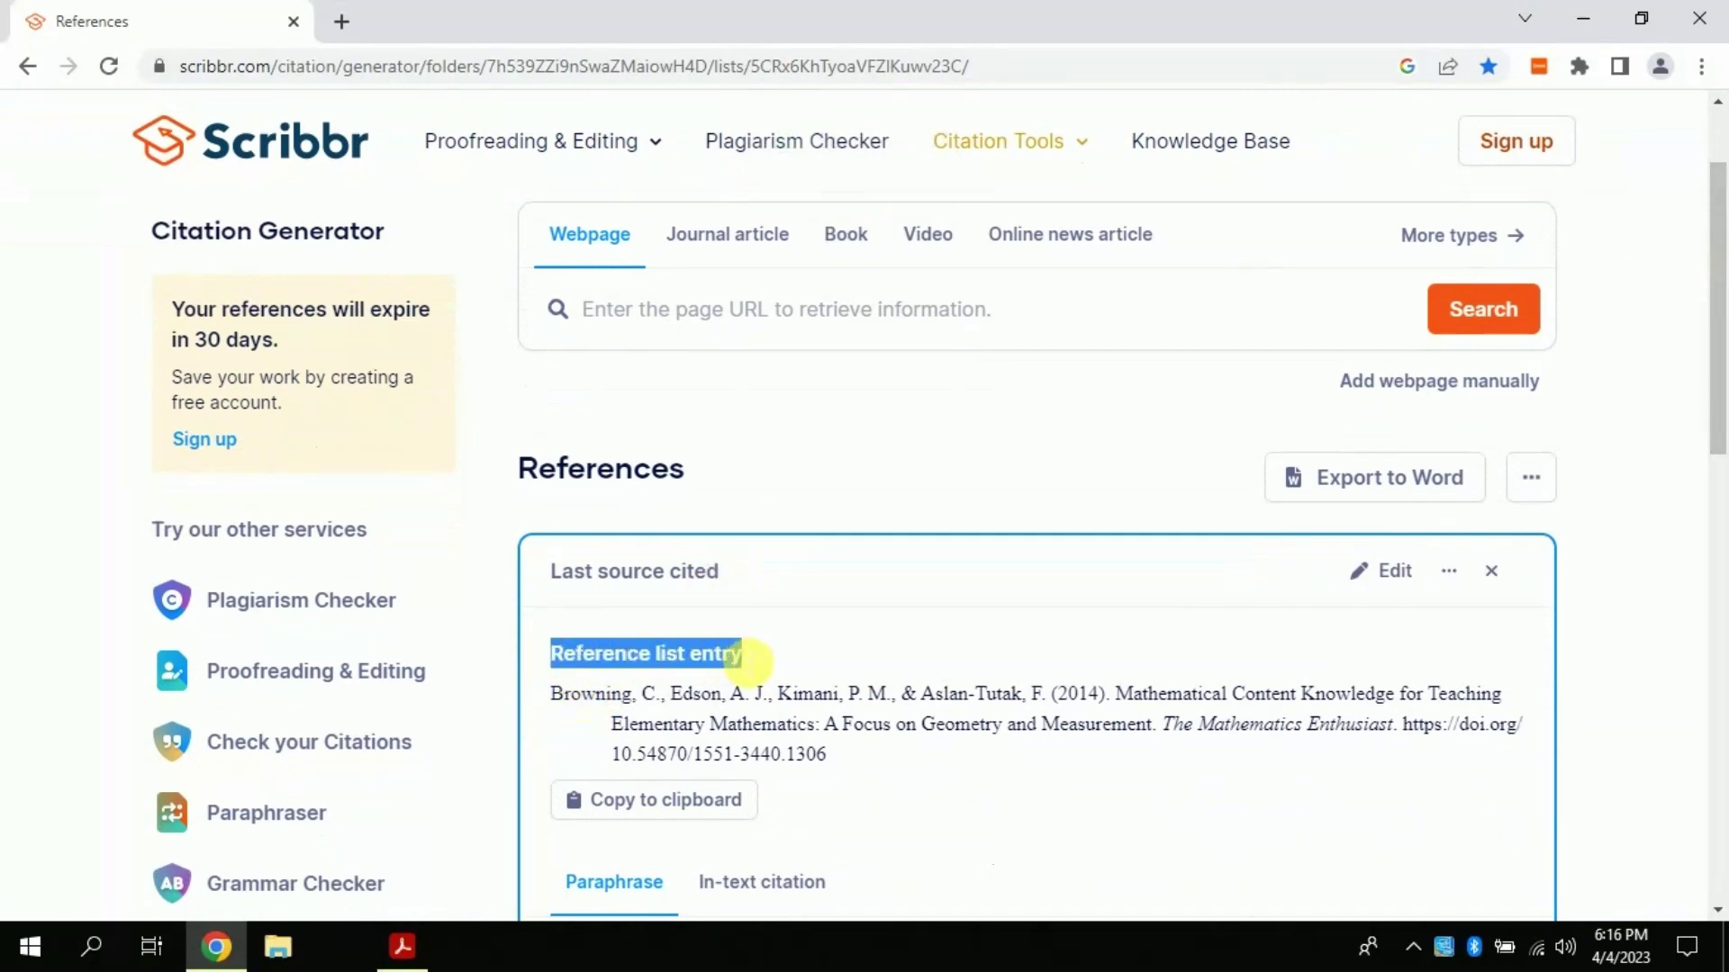
pyautogui.click(780, 654)
# View the parenthetical and narrative in-text citations, then copy the reference for Microsoft Word
pyautogui.moveTo(1720, 398); pyautogui.dragTo(1721, 449)
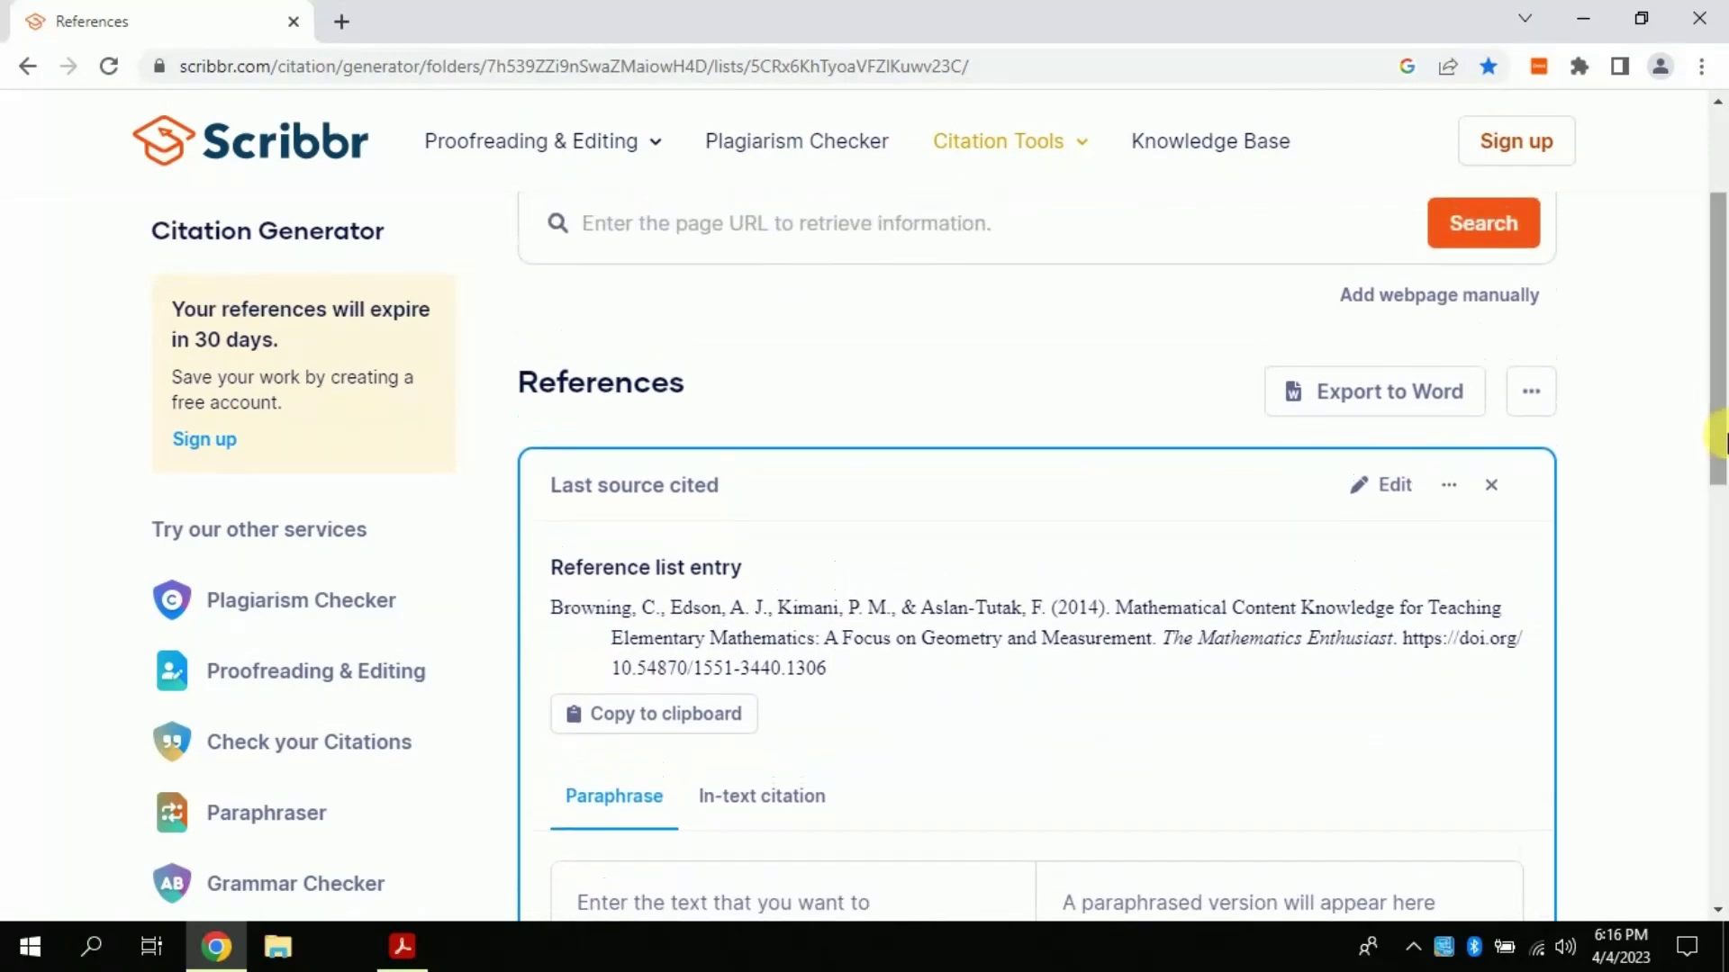
pyautogui.click(748, 813)
pyautogui.moveTo(1717, 376); pyautogui.dragTo(1720, 428)
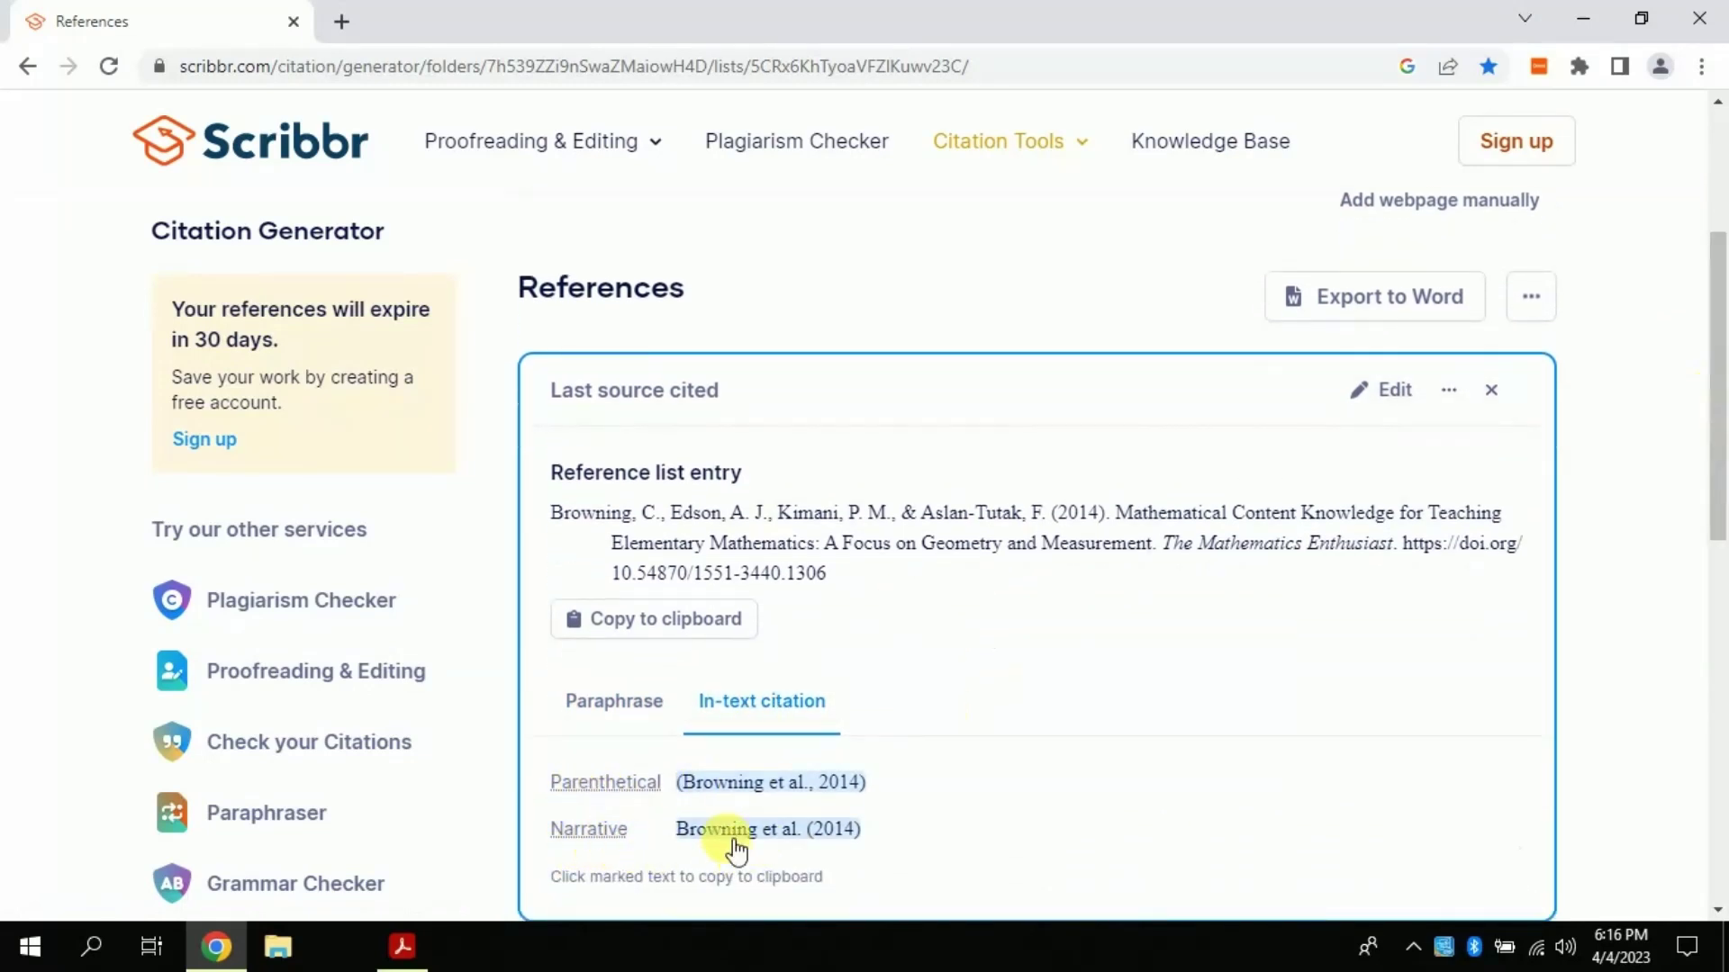
pyautogui.click(694, 630)
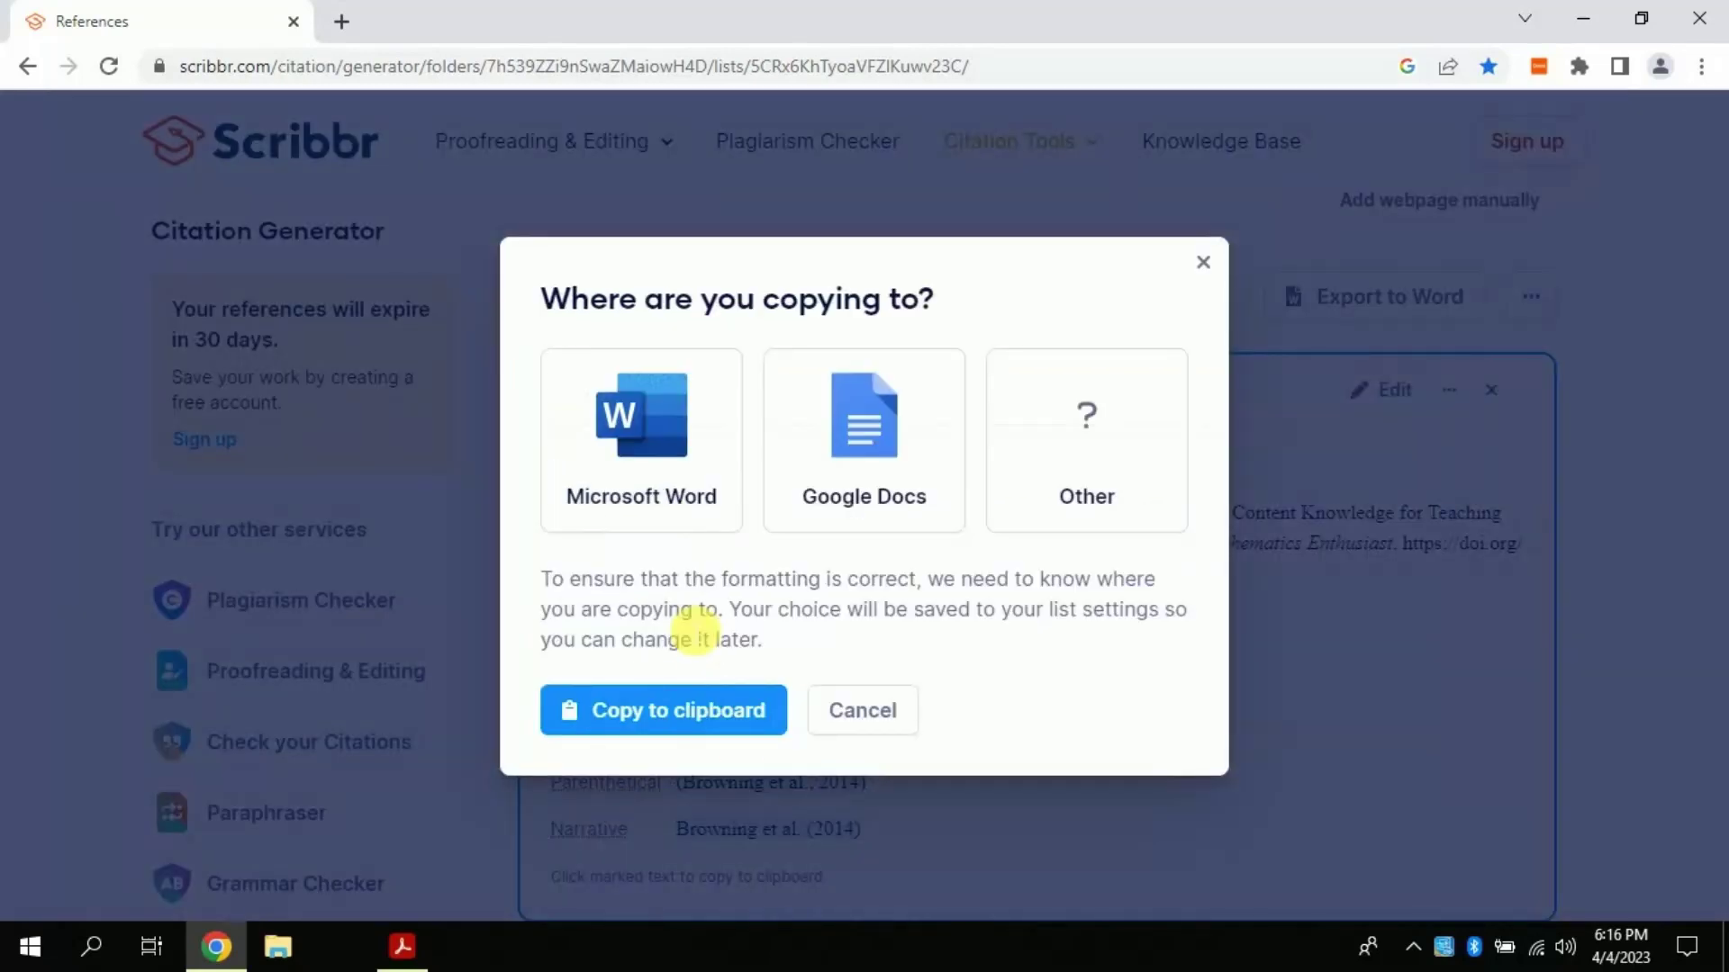
pyautogui.click(677, 477)
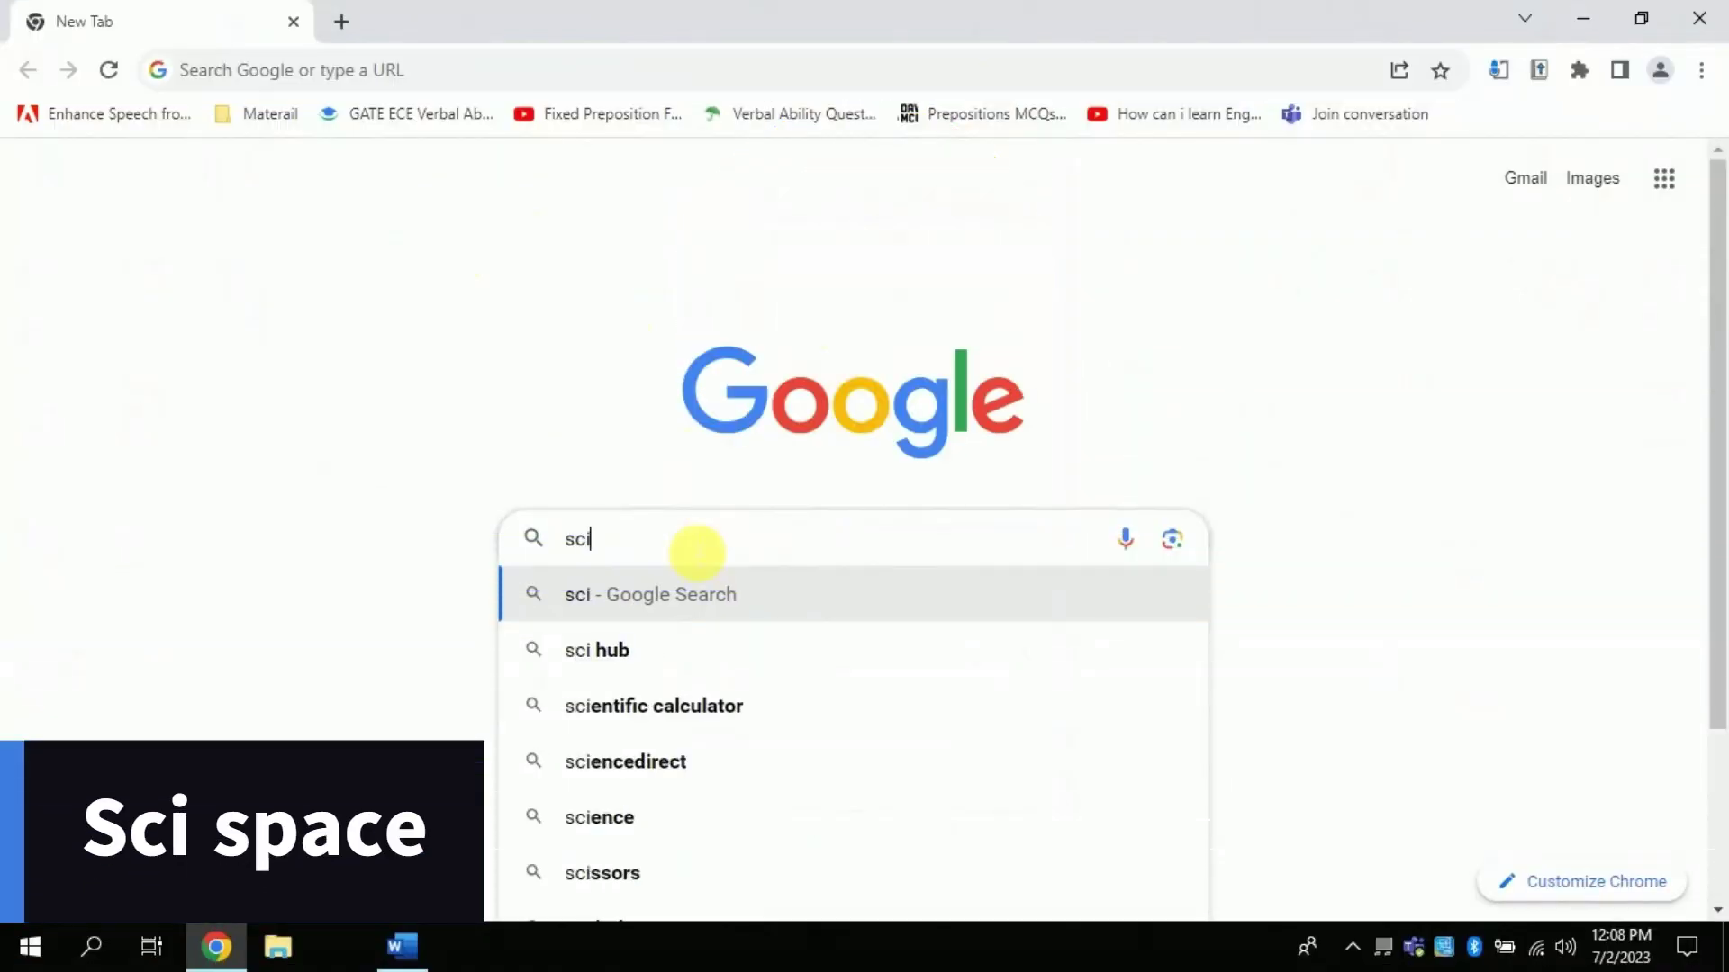
# Search Google for 'sci space' and go to the SciSpace home page
pyautogui.write(' spa')
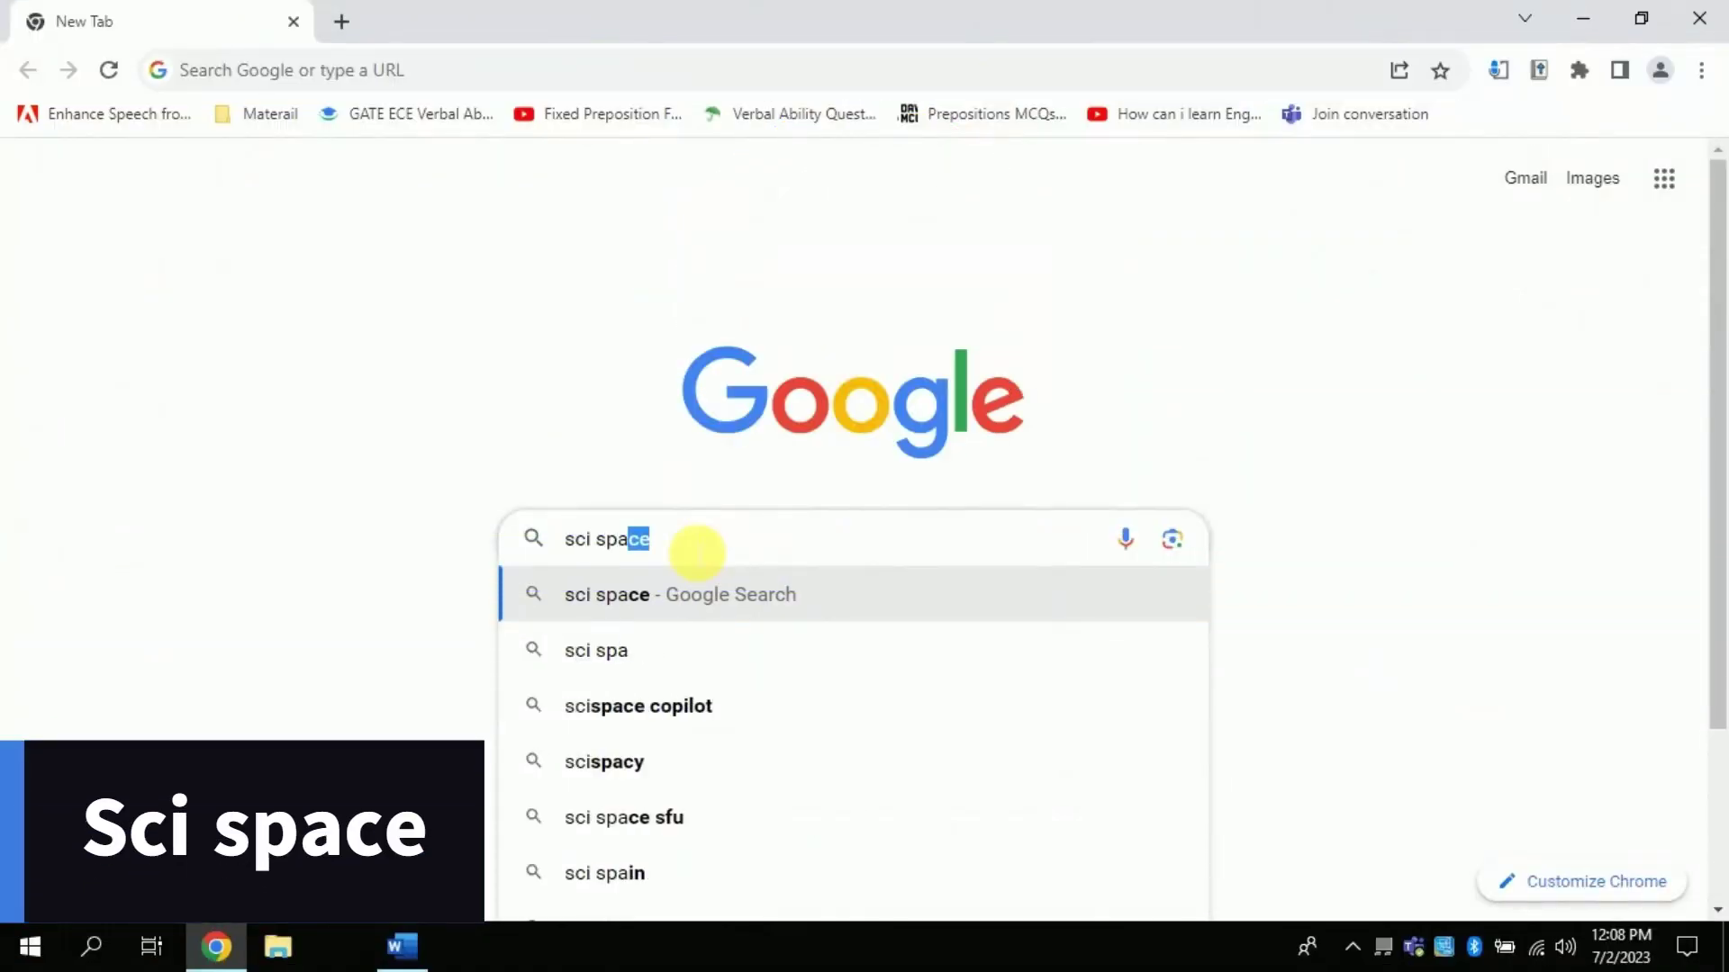
pyautogui.write('ce')
pyautogui.click(657, 589)
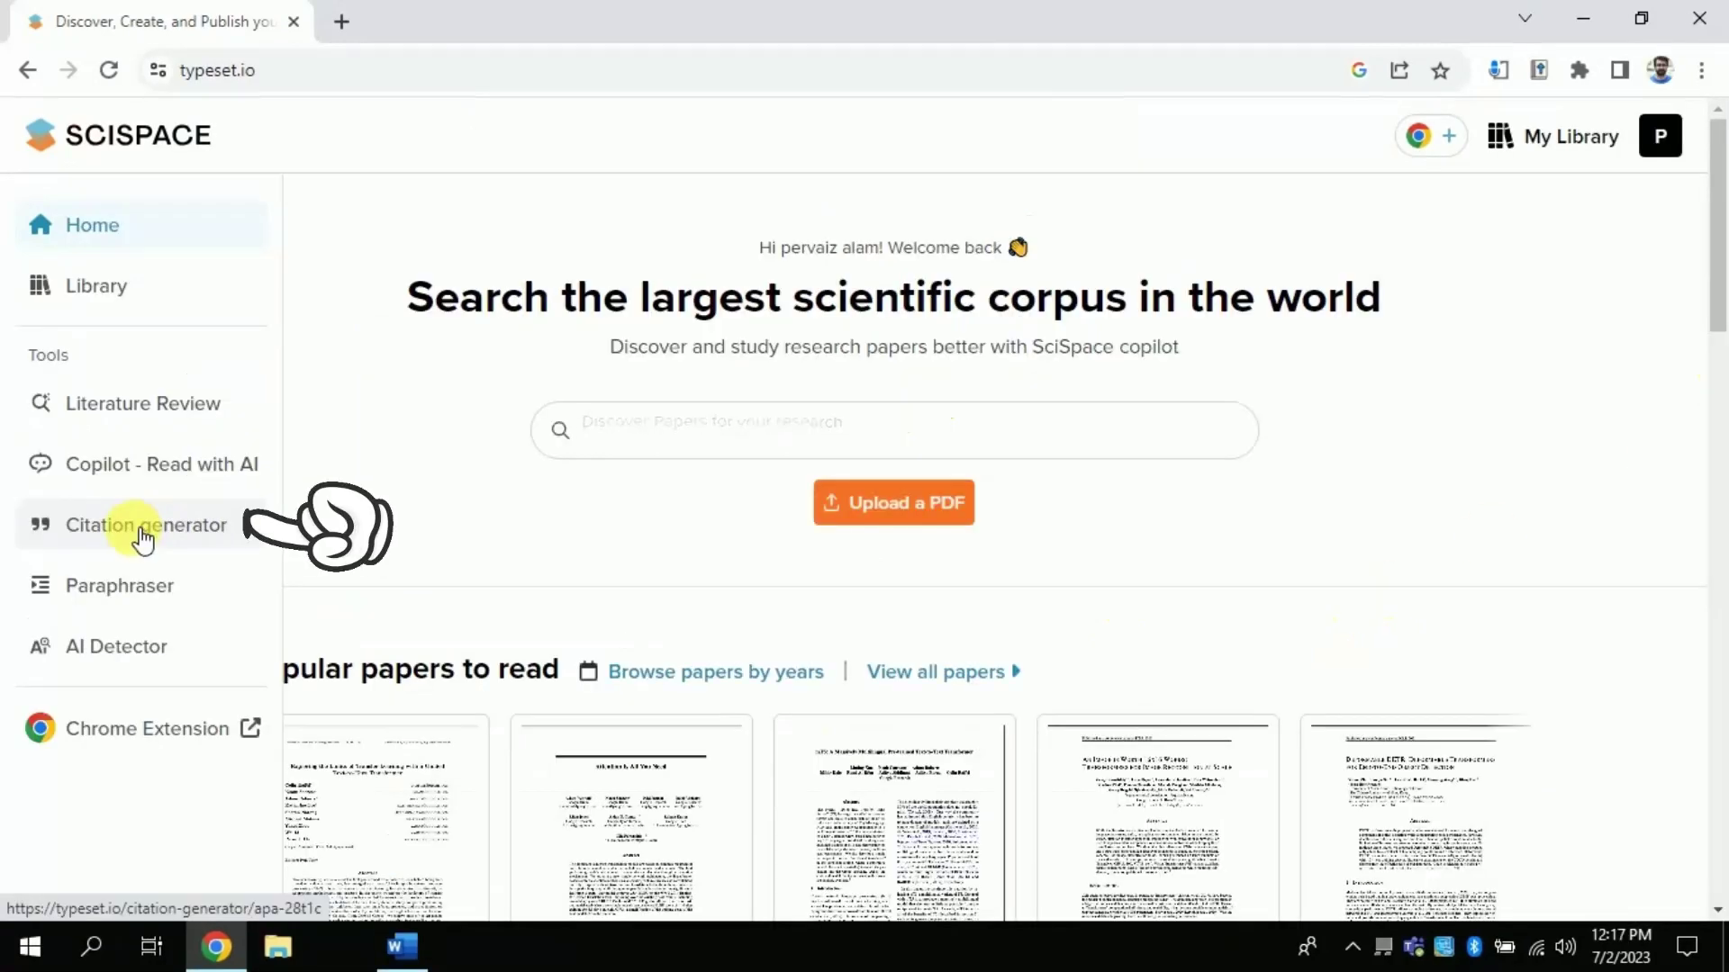
# Open SciSpace's Citation generator and keep the APA 7th edition style
pyautogui.click(142, 532)
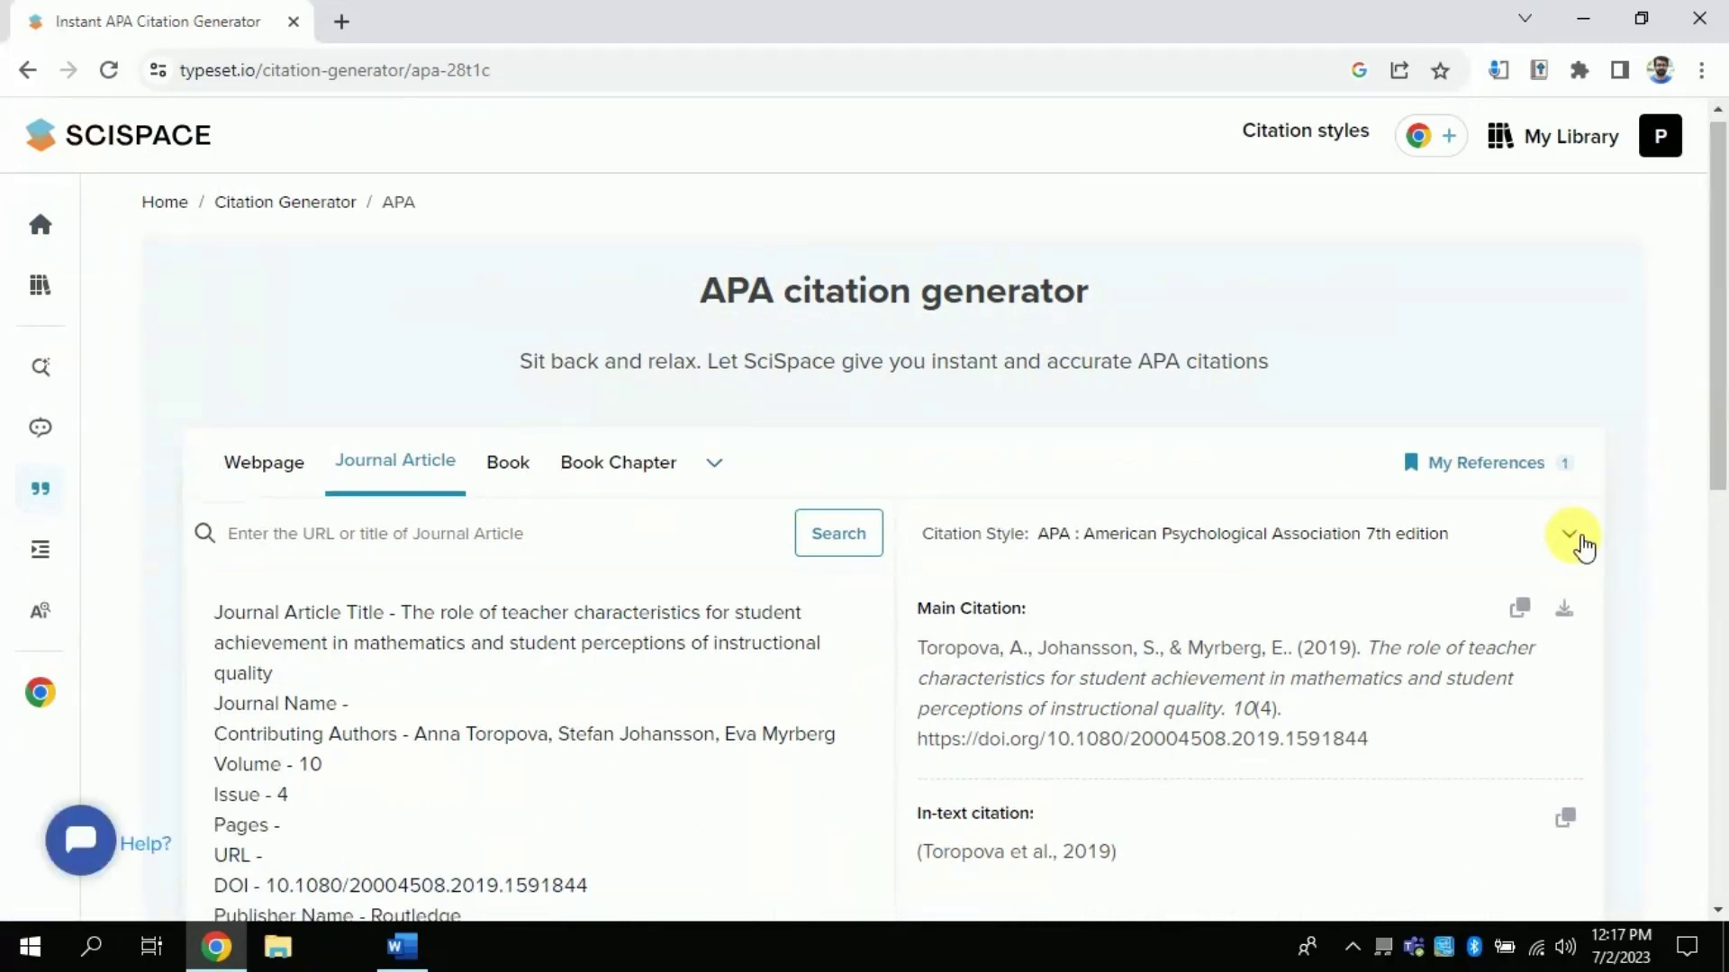
pyautogui.click(1570, 536)
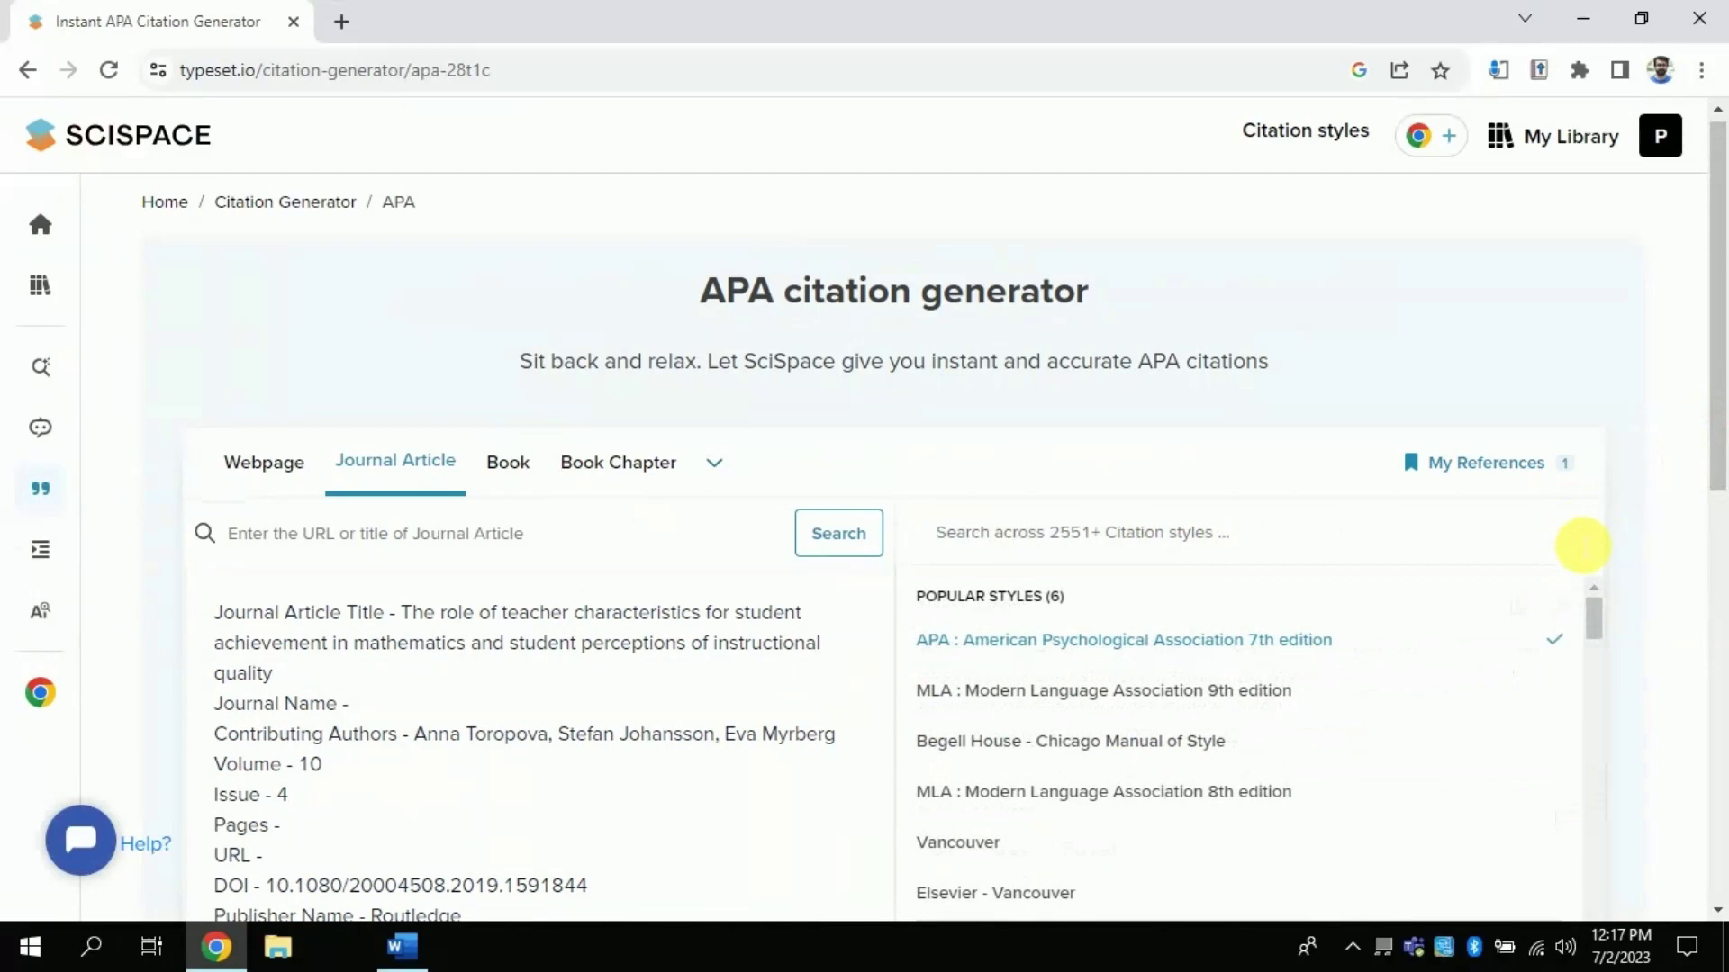
pyautogui.click(1582, 543)
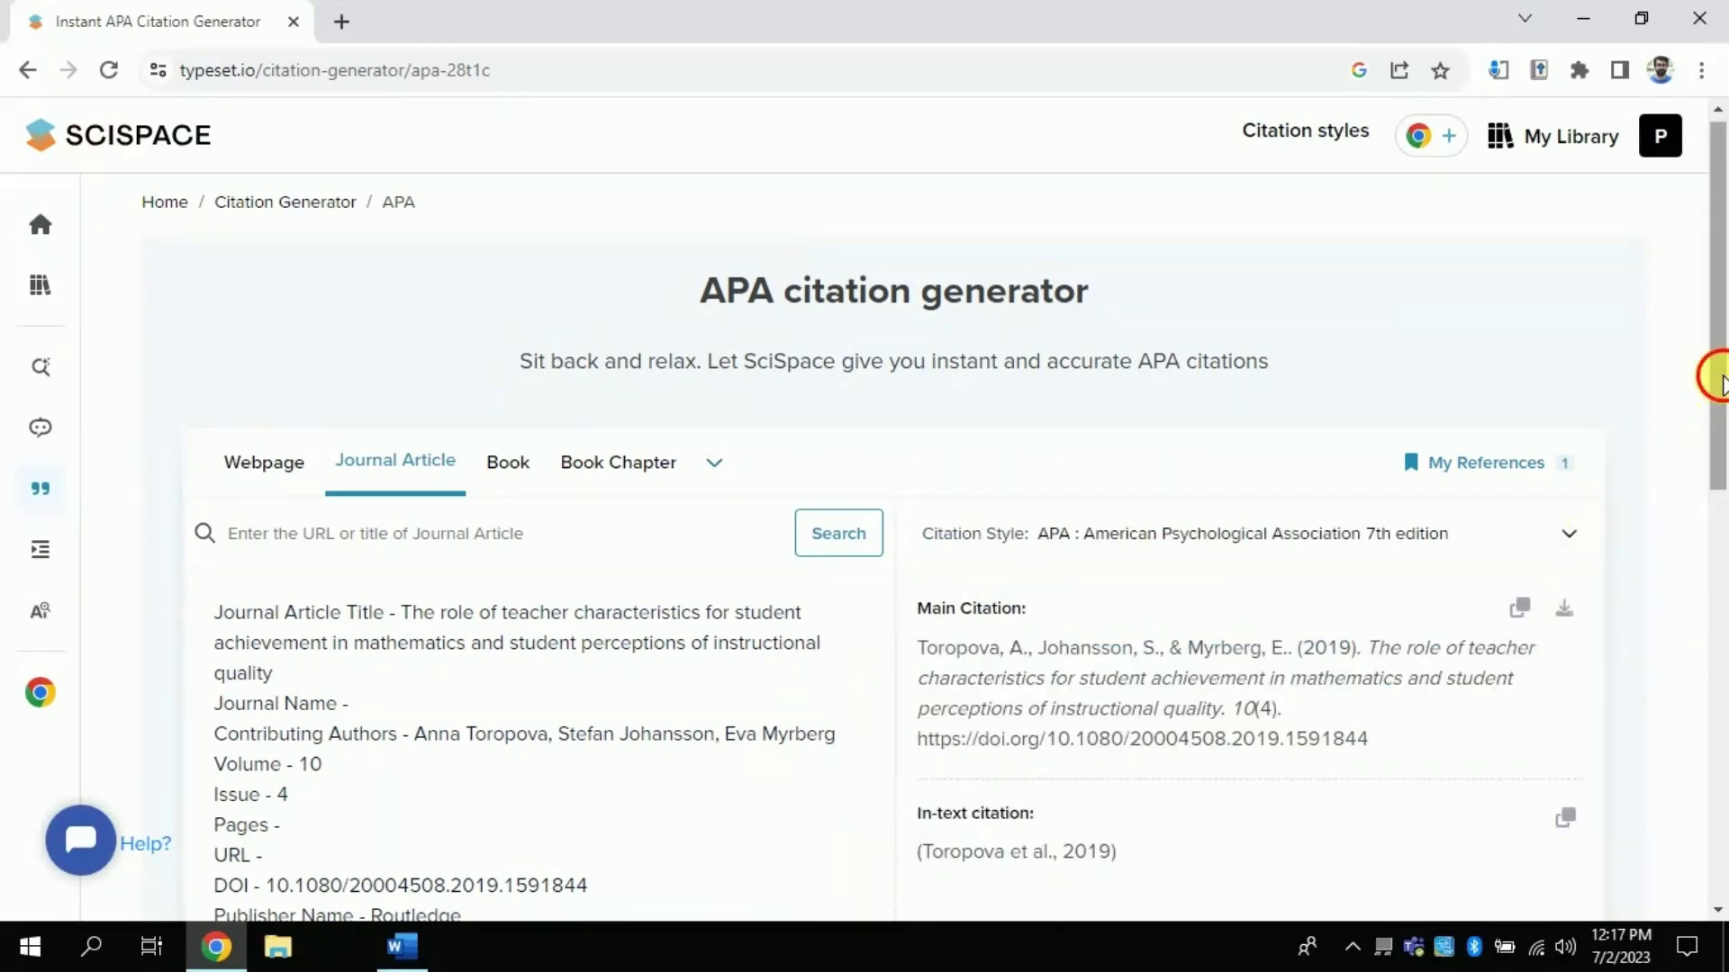
pyautogui.moveTo(1719, 388)
pyautogui.mouseDown()
pyautogui.moveTo(1722, 540)
pyautogui.moveTo(1721, 431)
pyautogui.mouseUp()
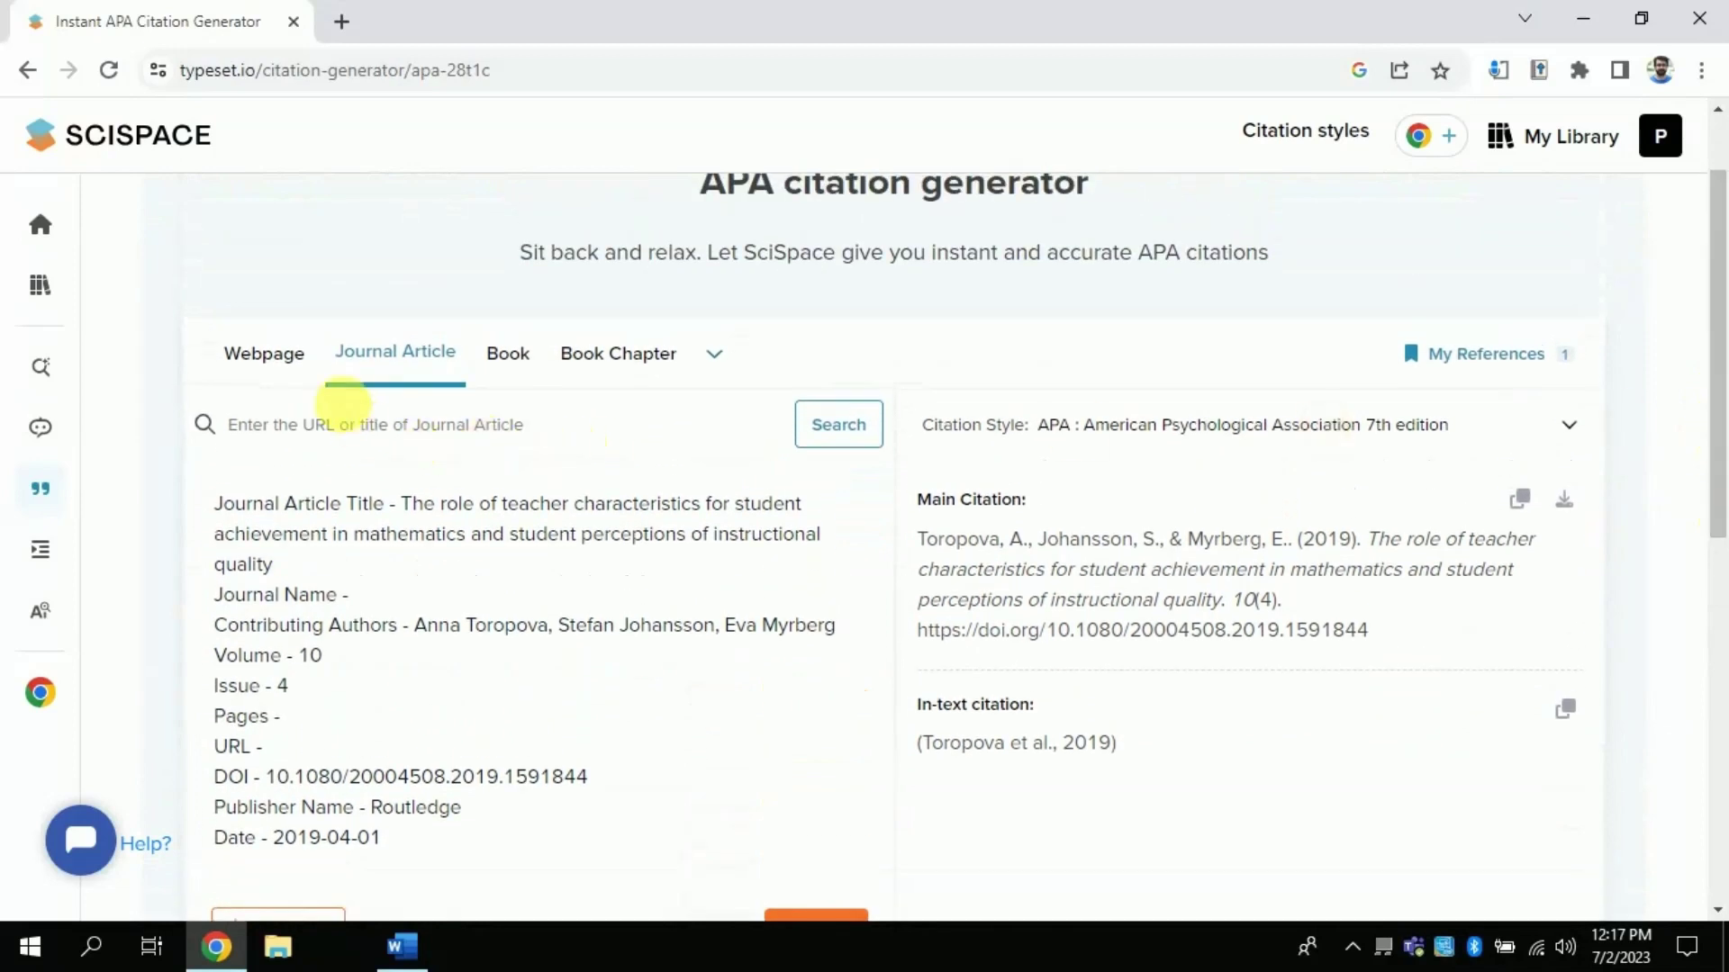
# Browse the Webpage, Journal Article, Book, Book chapter and All source tabs, then choose Journal Article
pyautogui.click(262, 354)
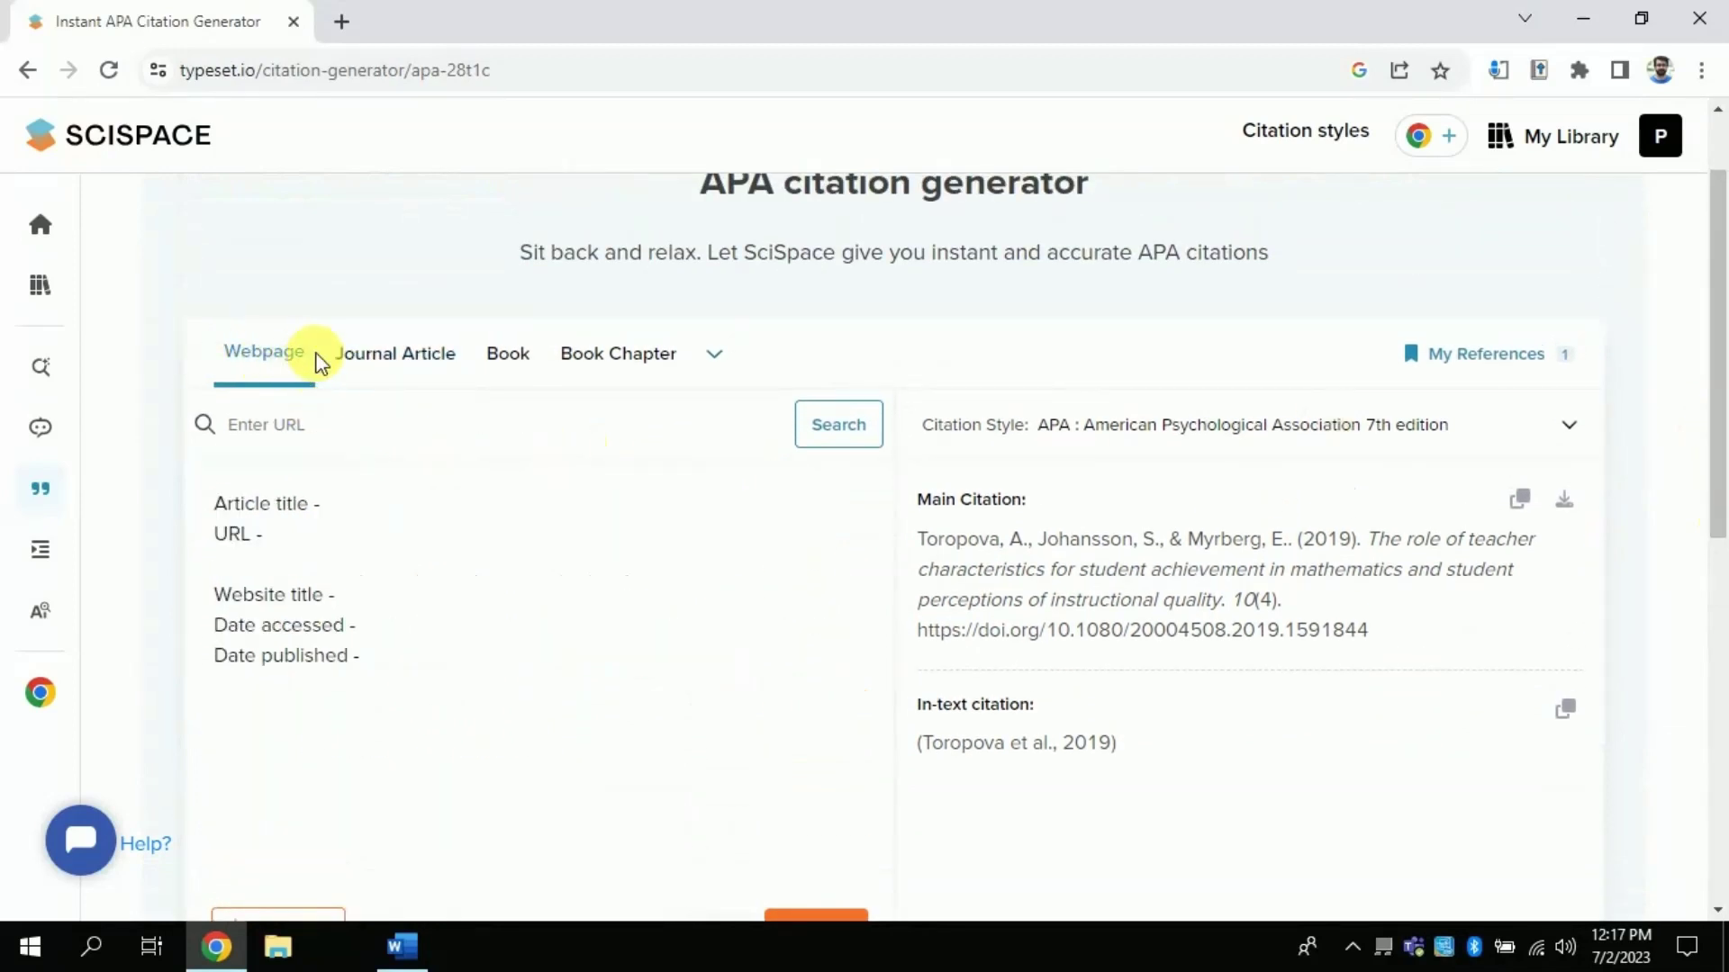
pyautogui.click(372, 356)
pyautogui.click(504, 353)
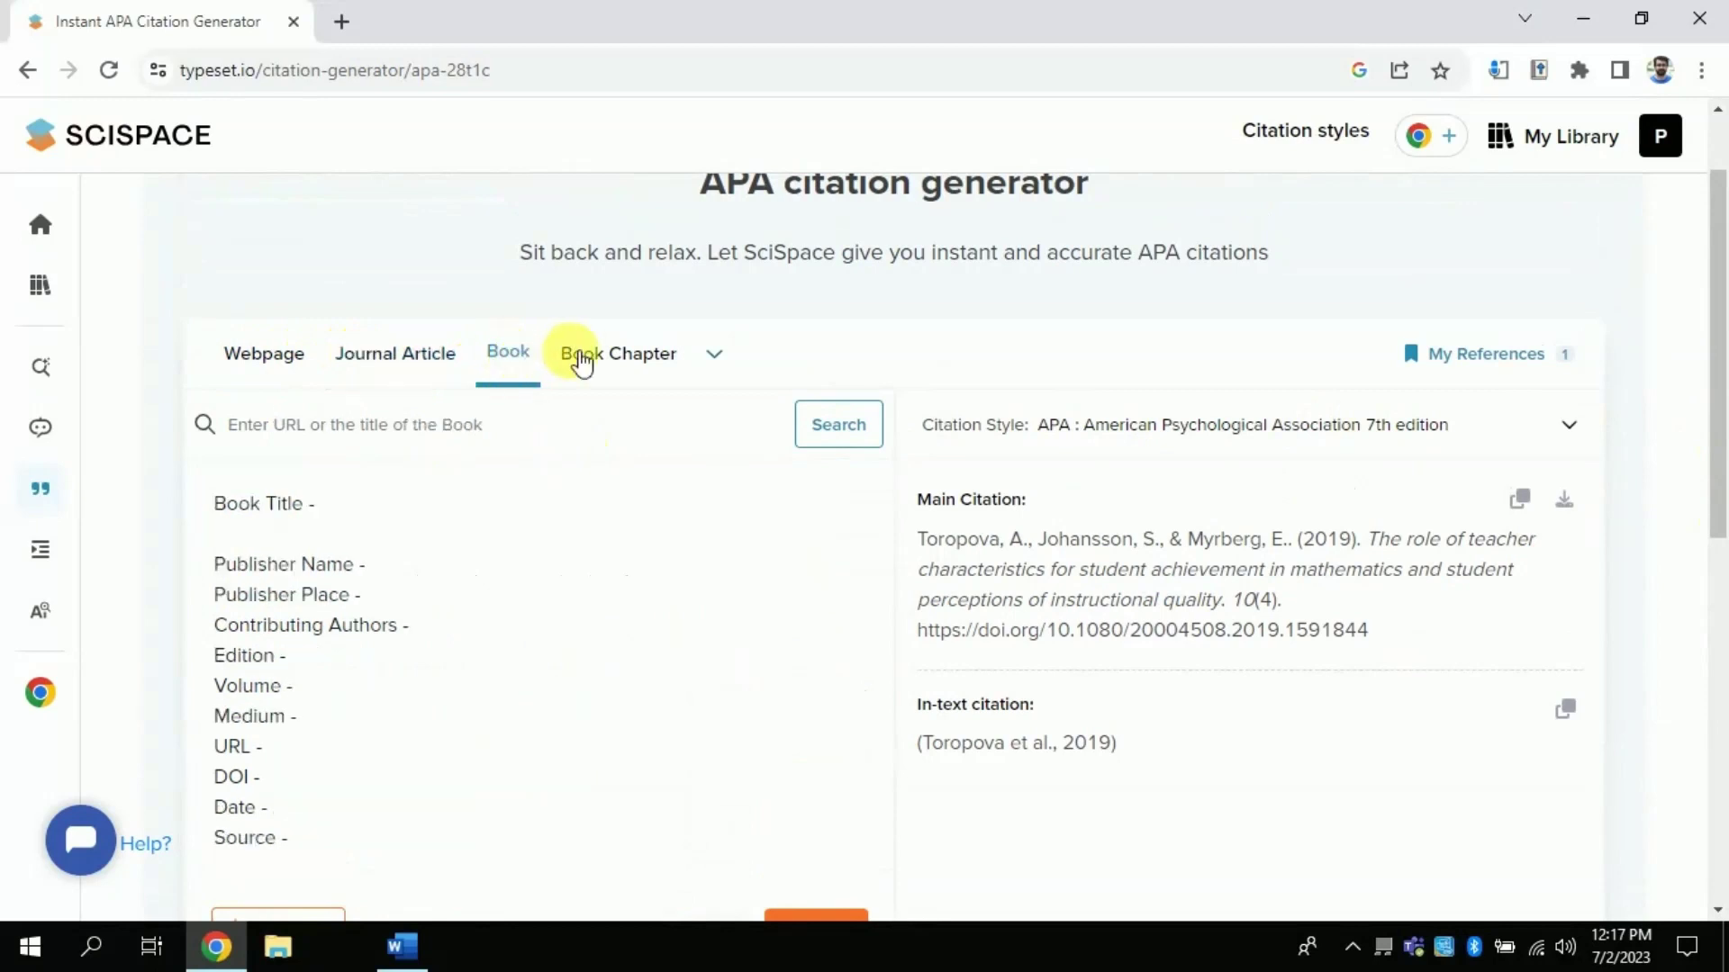
pyautogui.click(608, 353)
pyautogui.click(713, 355)
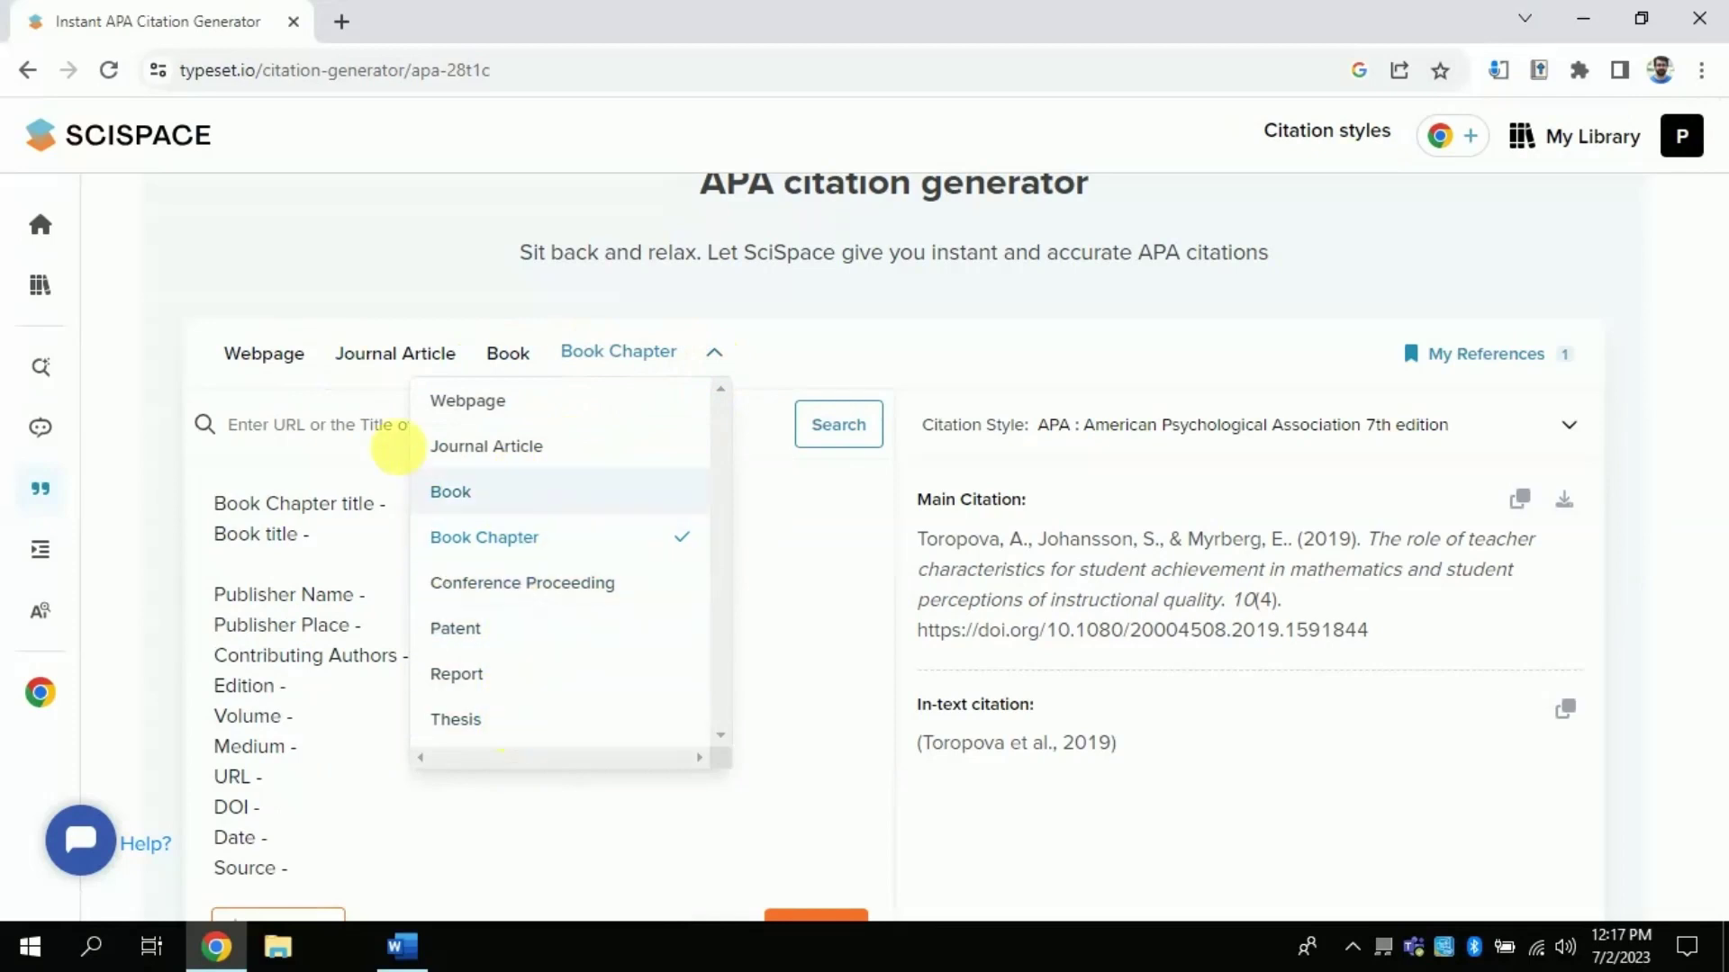
pyautogui.click(373, 360)
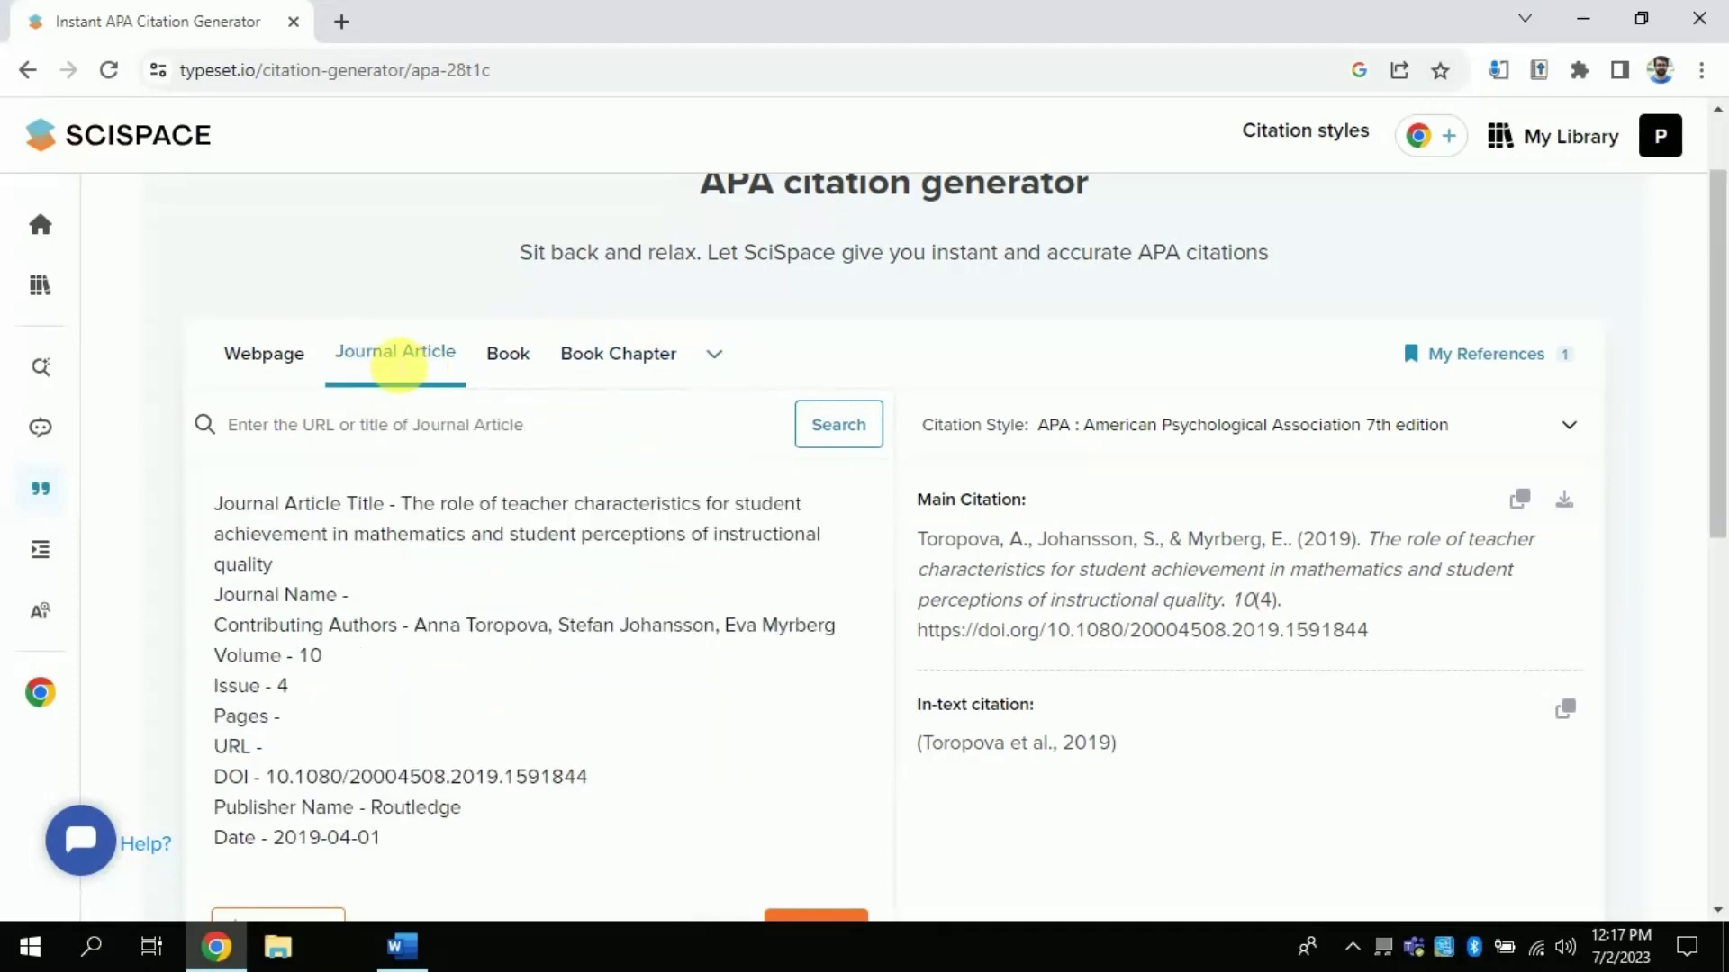
pyautogui.click(397, 432)
pyautogui.write('Mathemat')
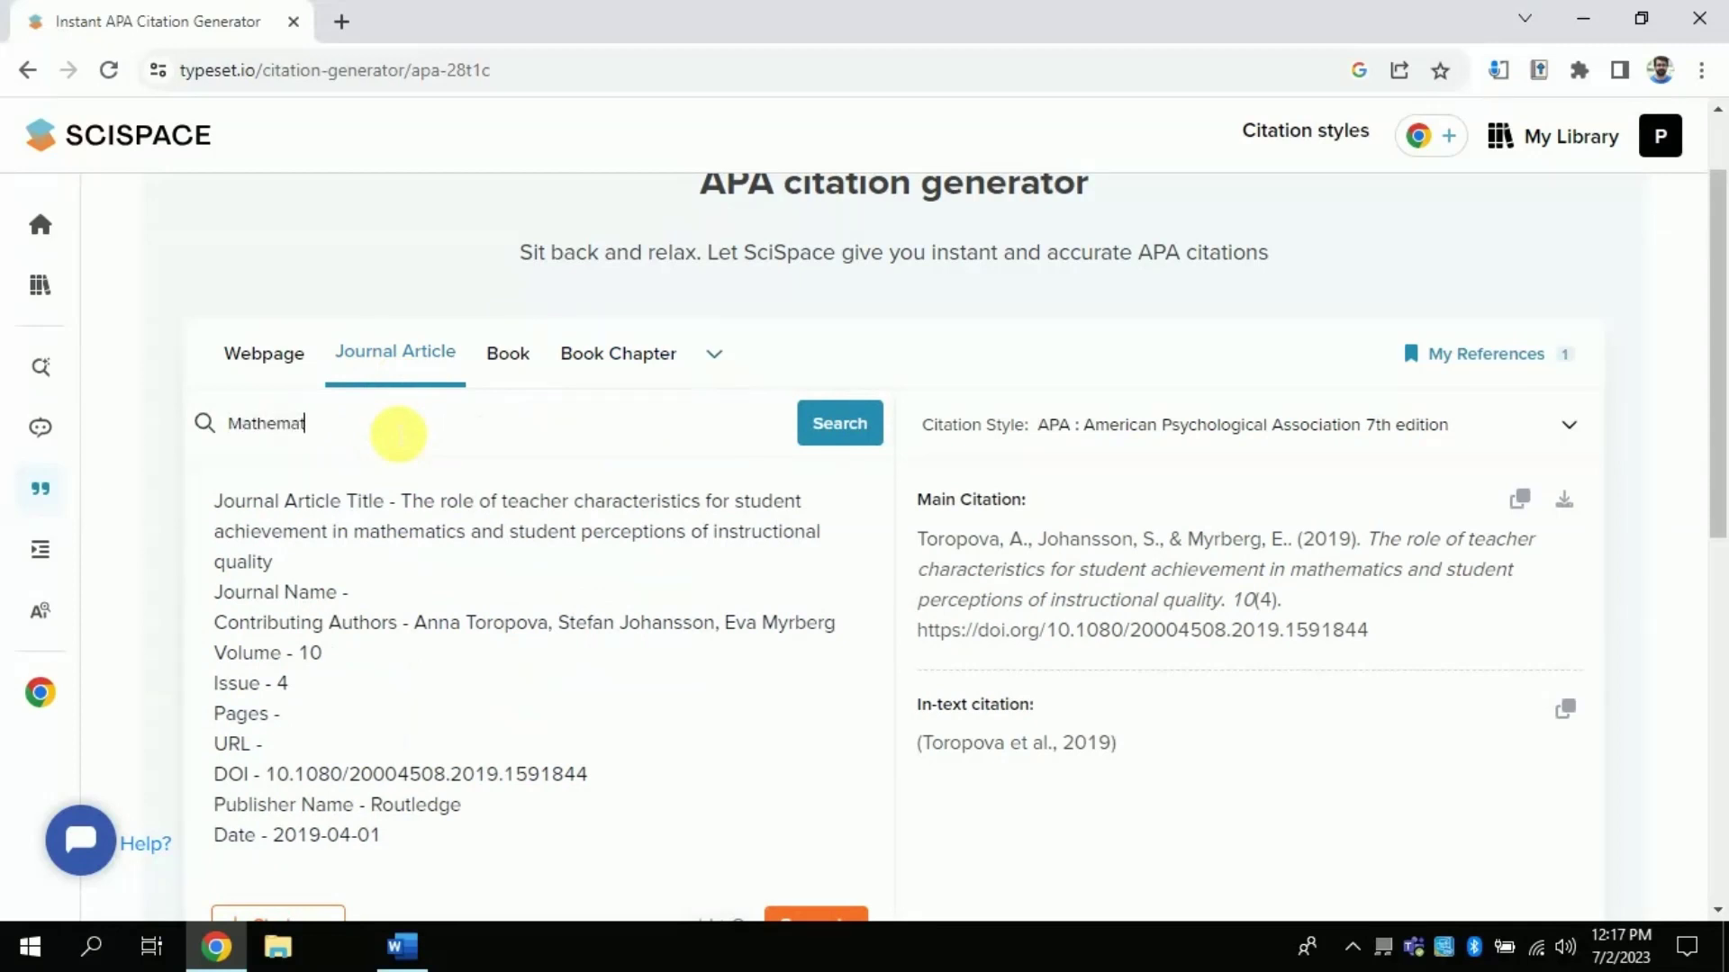
# Search 'Mathematics achievement', review the Sheldon & Epstein (2005) details, and generate APA citations
pyautogui.write('ics a')
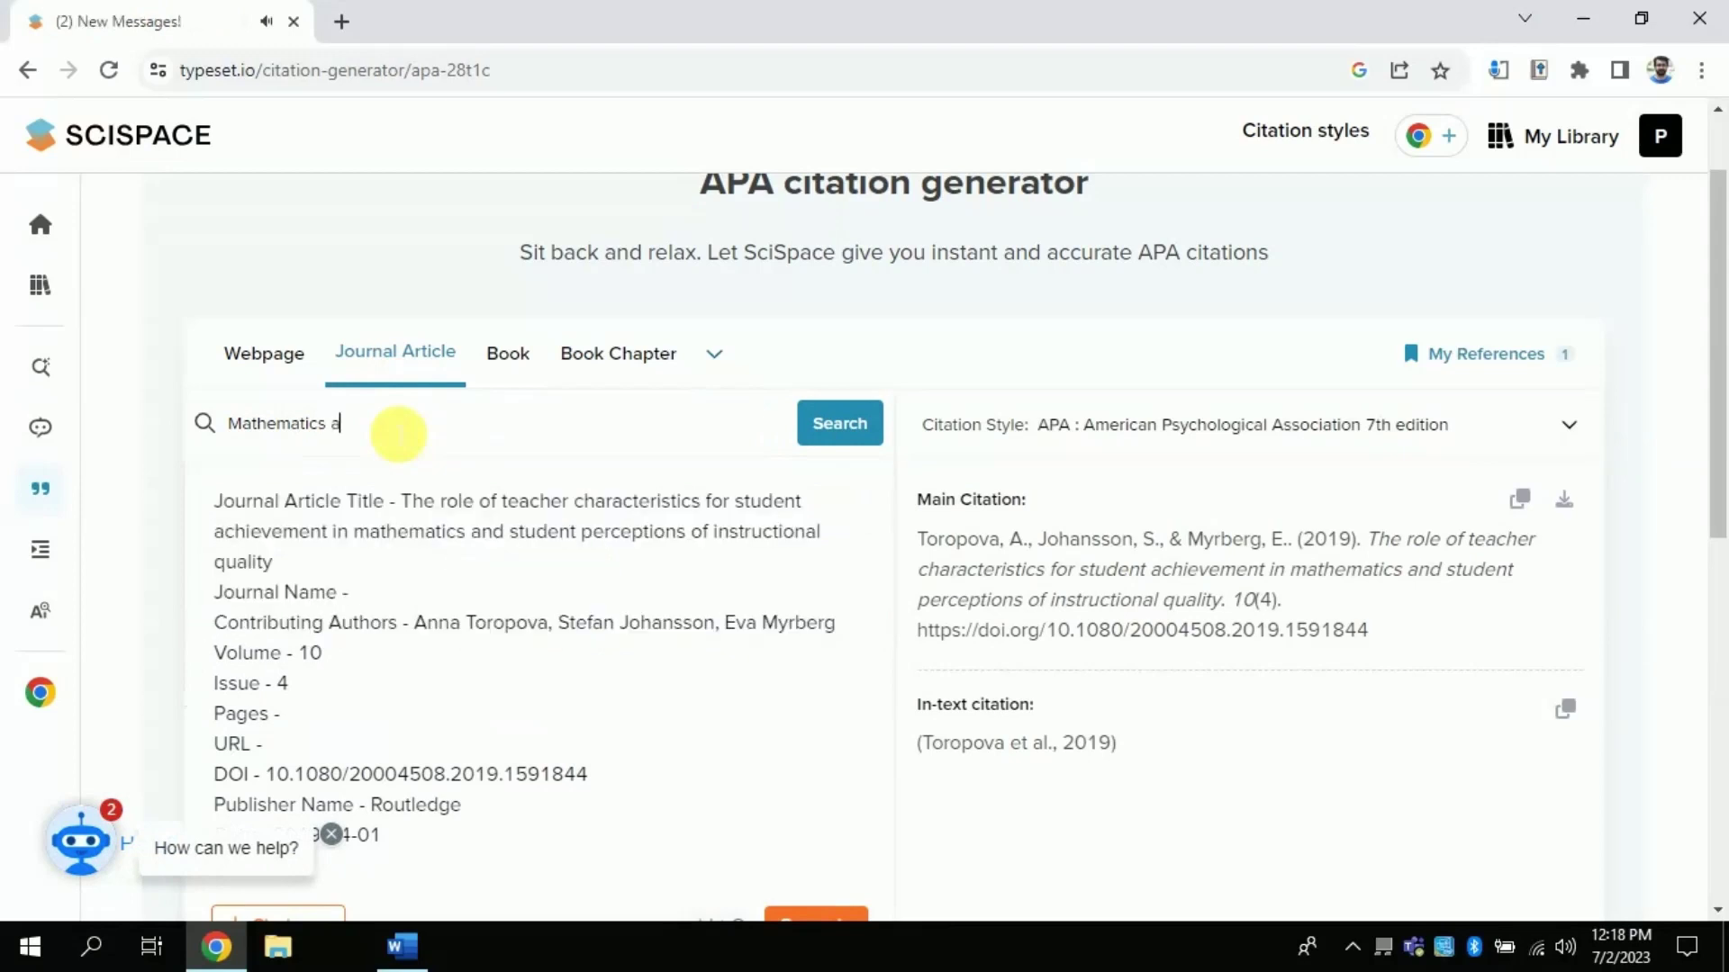
pyautogui.write(' ent')
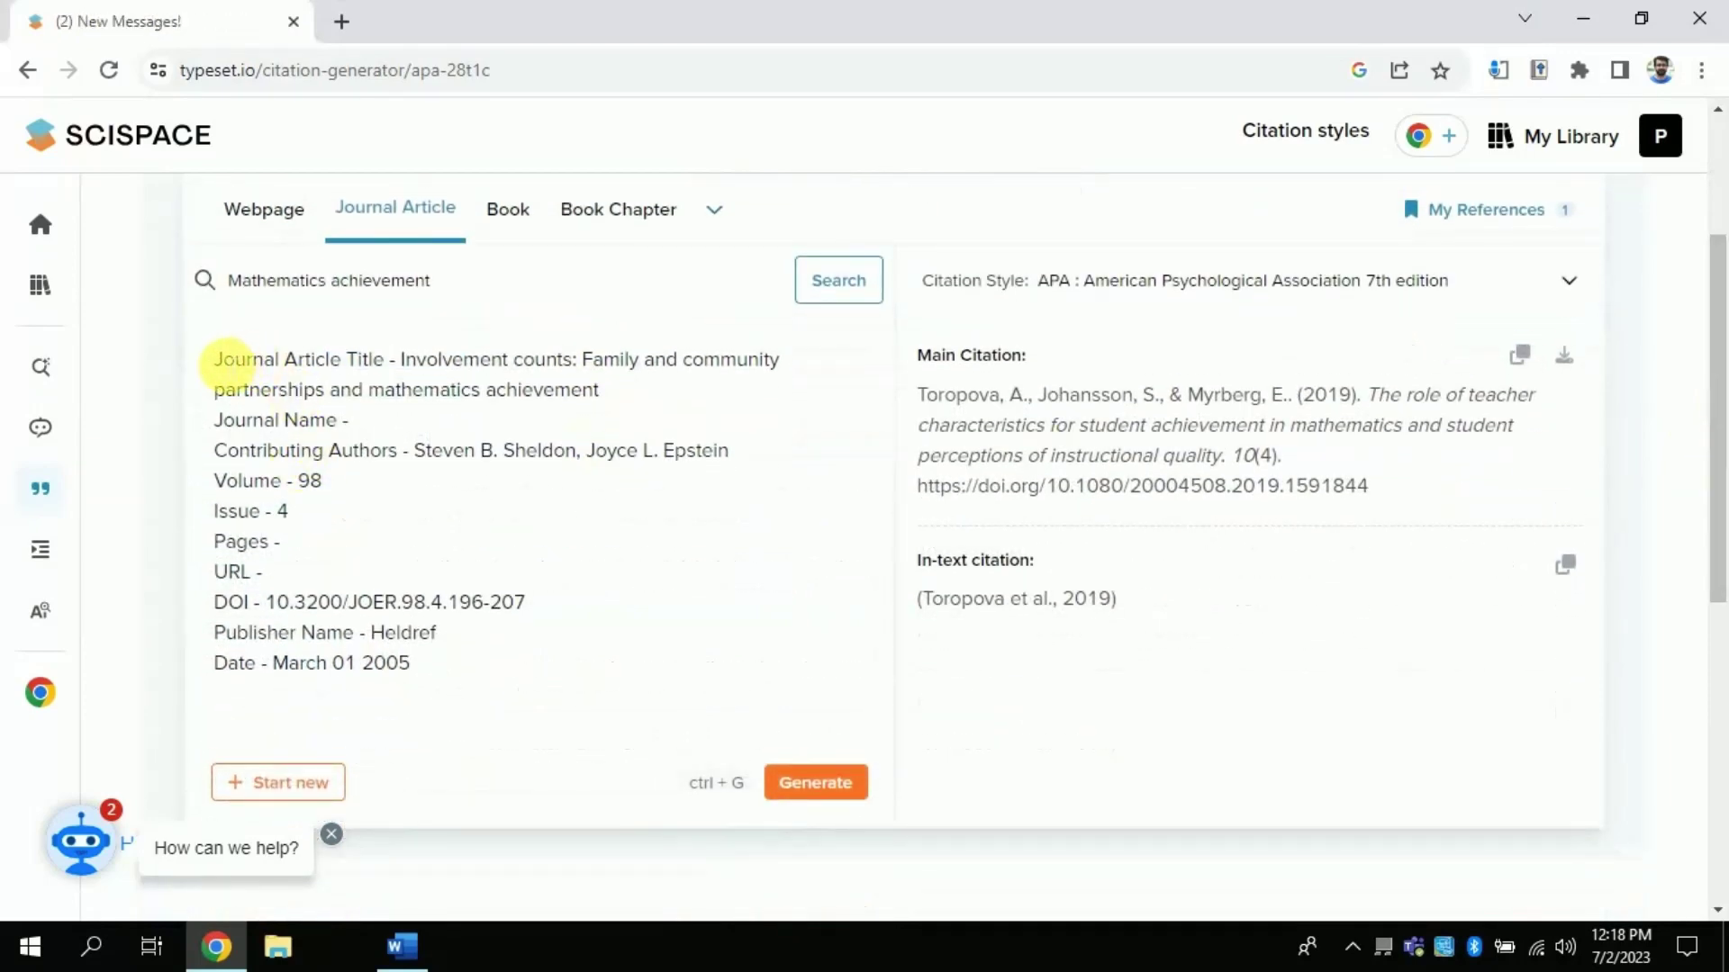
pyautogui.moveTo(224, 368)
pyautogui.mouseDown()
pyautogui.moveTo(365, 380)
pyautogui.moveTo(759, 361)
pyautogui.mouseUp()
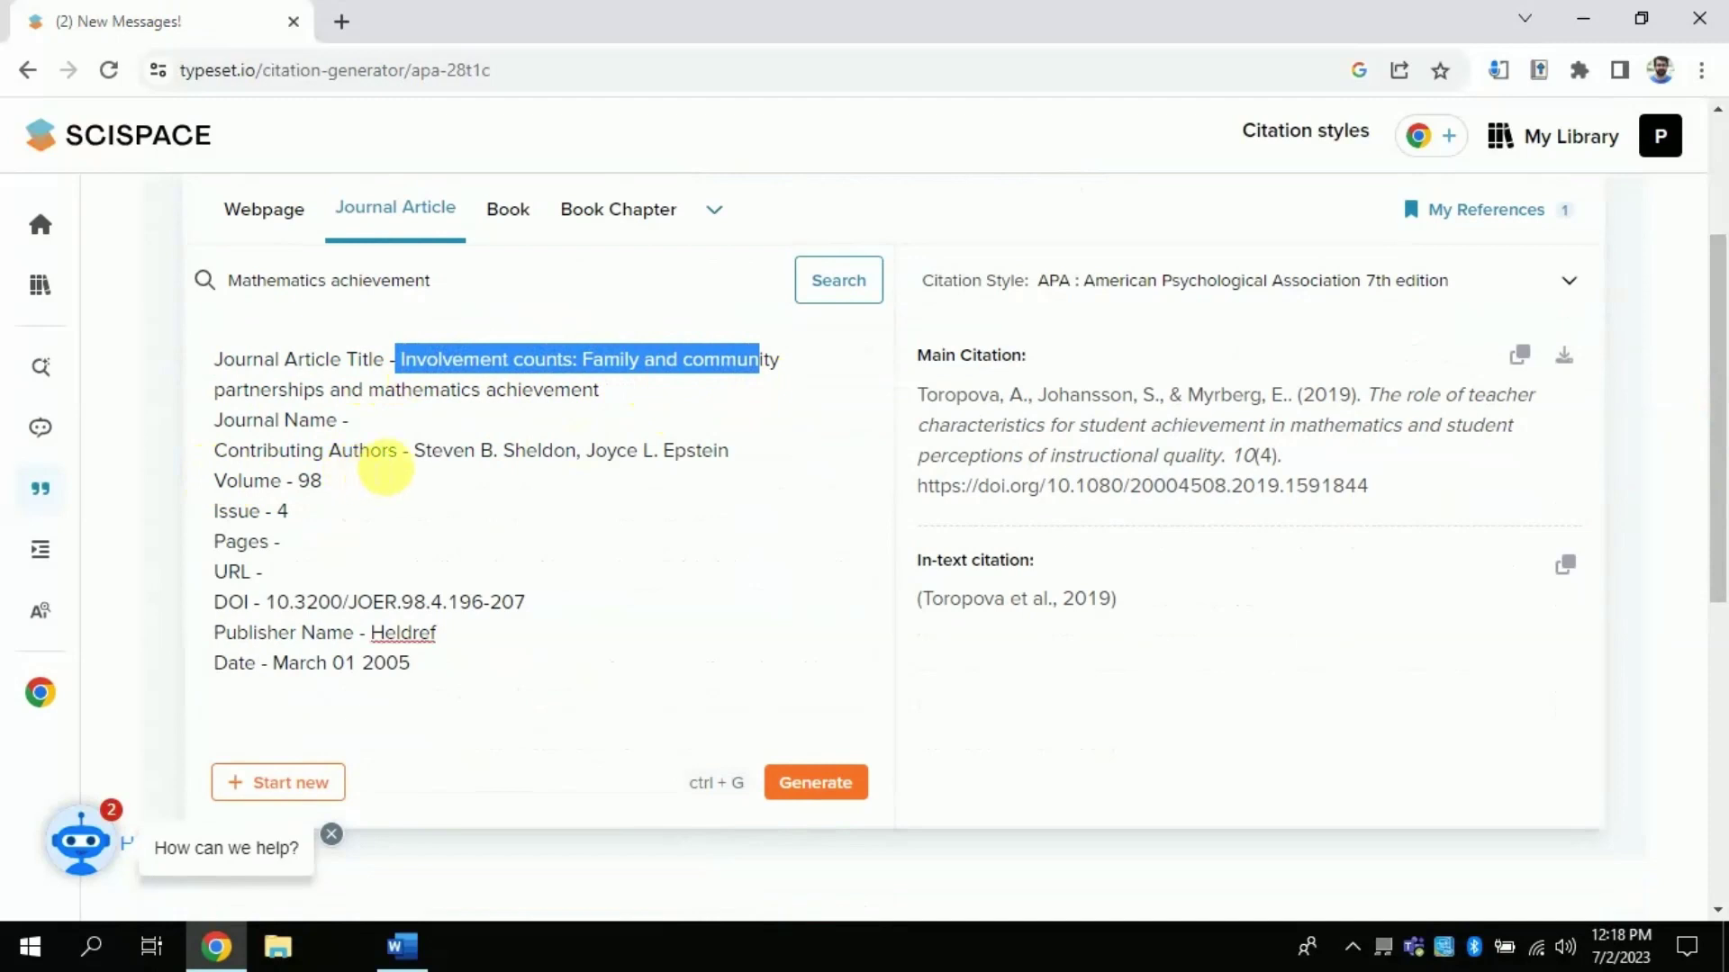
pyautogui.moveTo(414, 450); pyautogui.dragTo(726, 452)
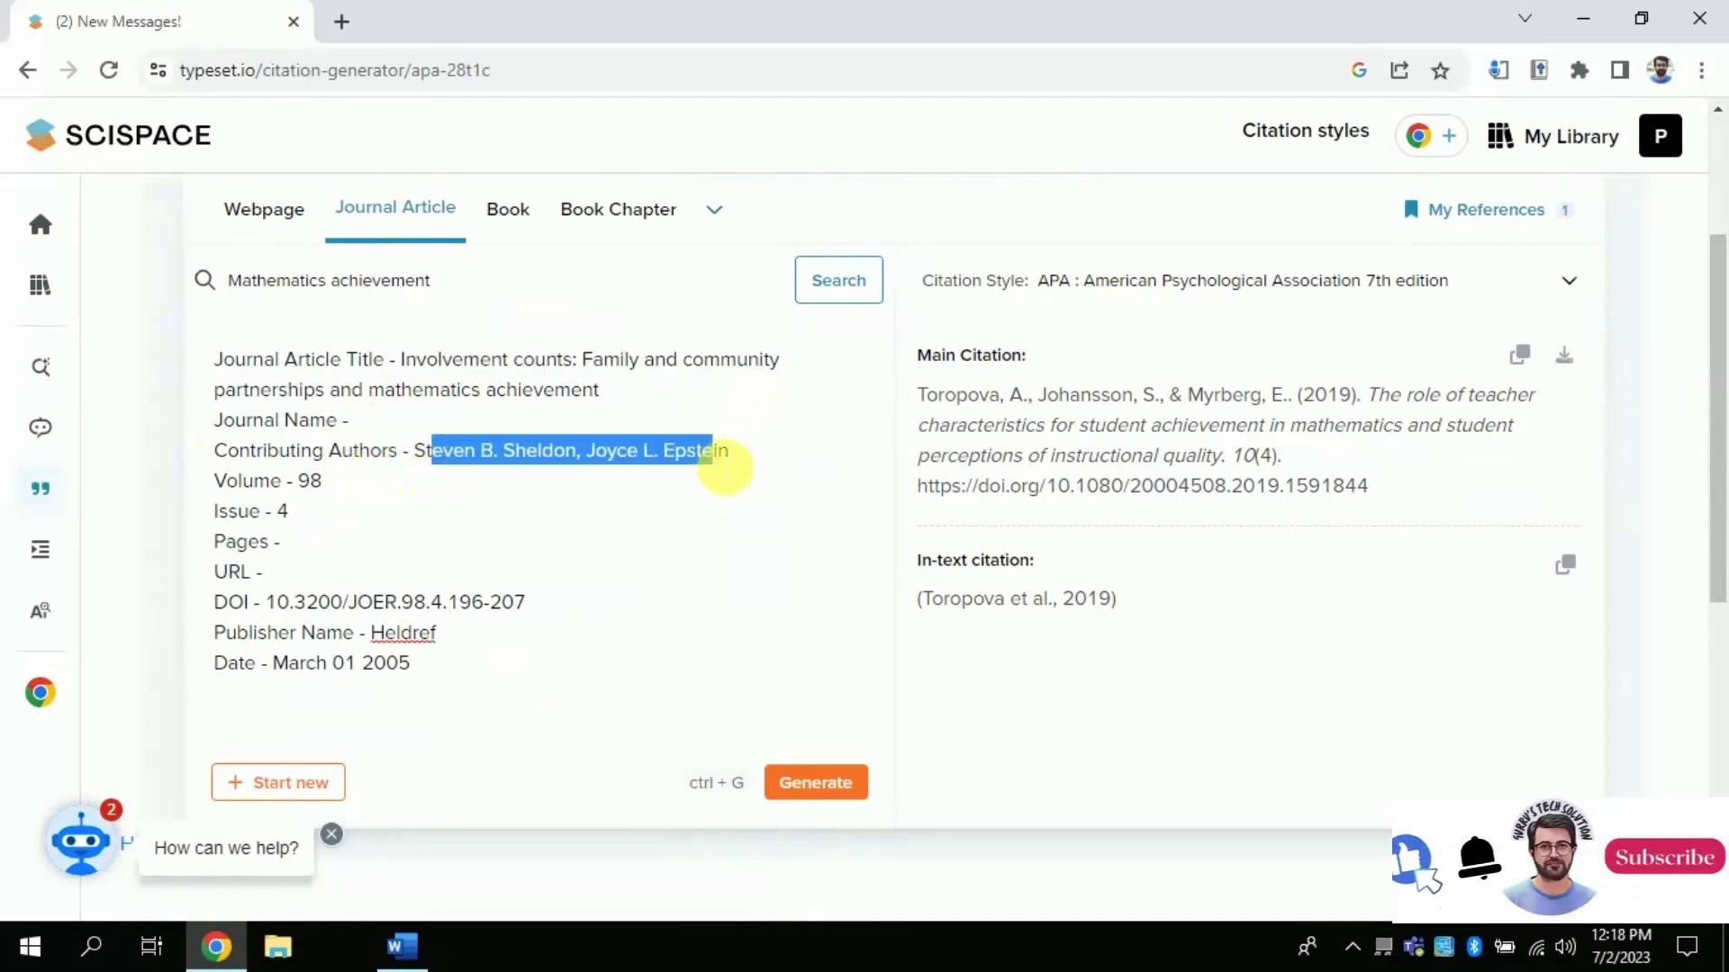
pyautogui.click(716, 450)
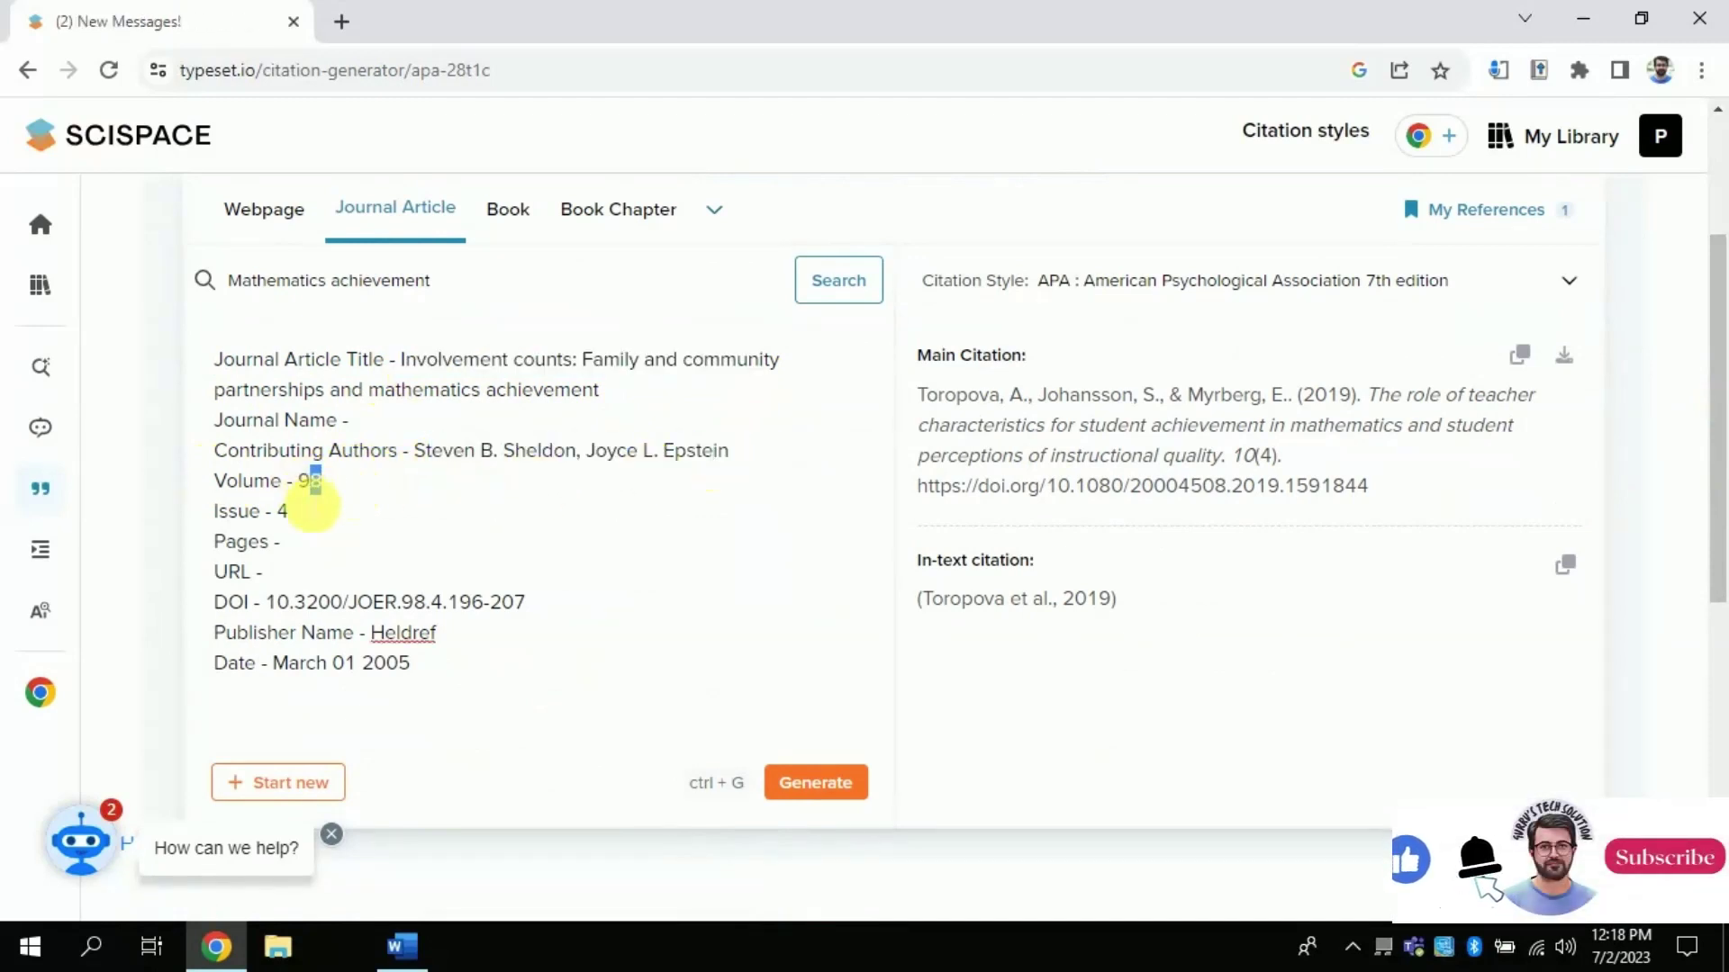
pyautogui.click(310, 520)
pyautogui.click(559, 551)
pyautogui.click(823, 788)
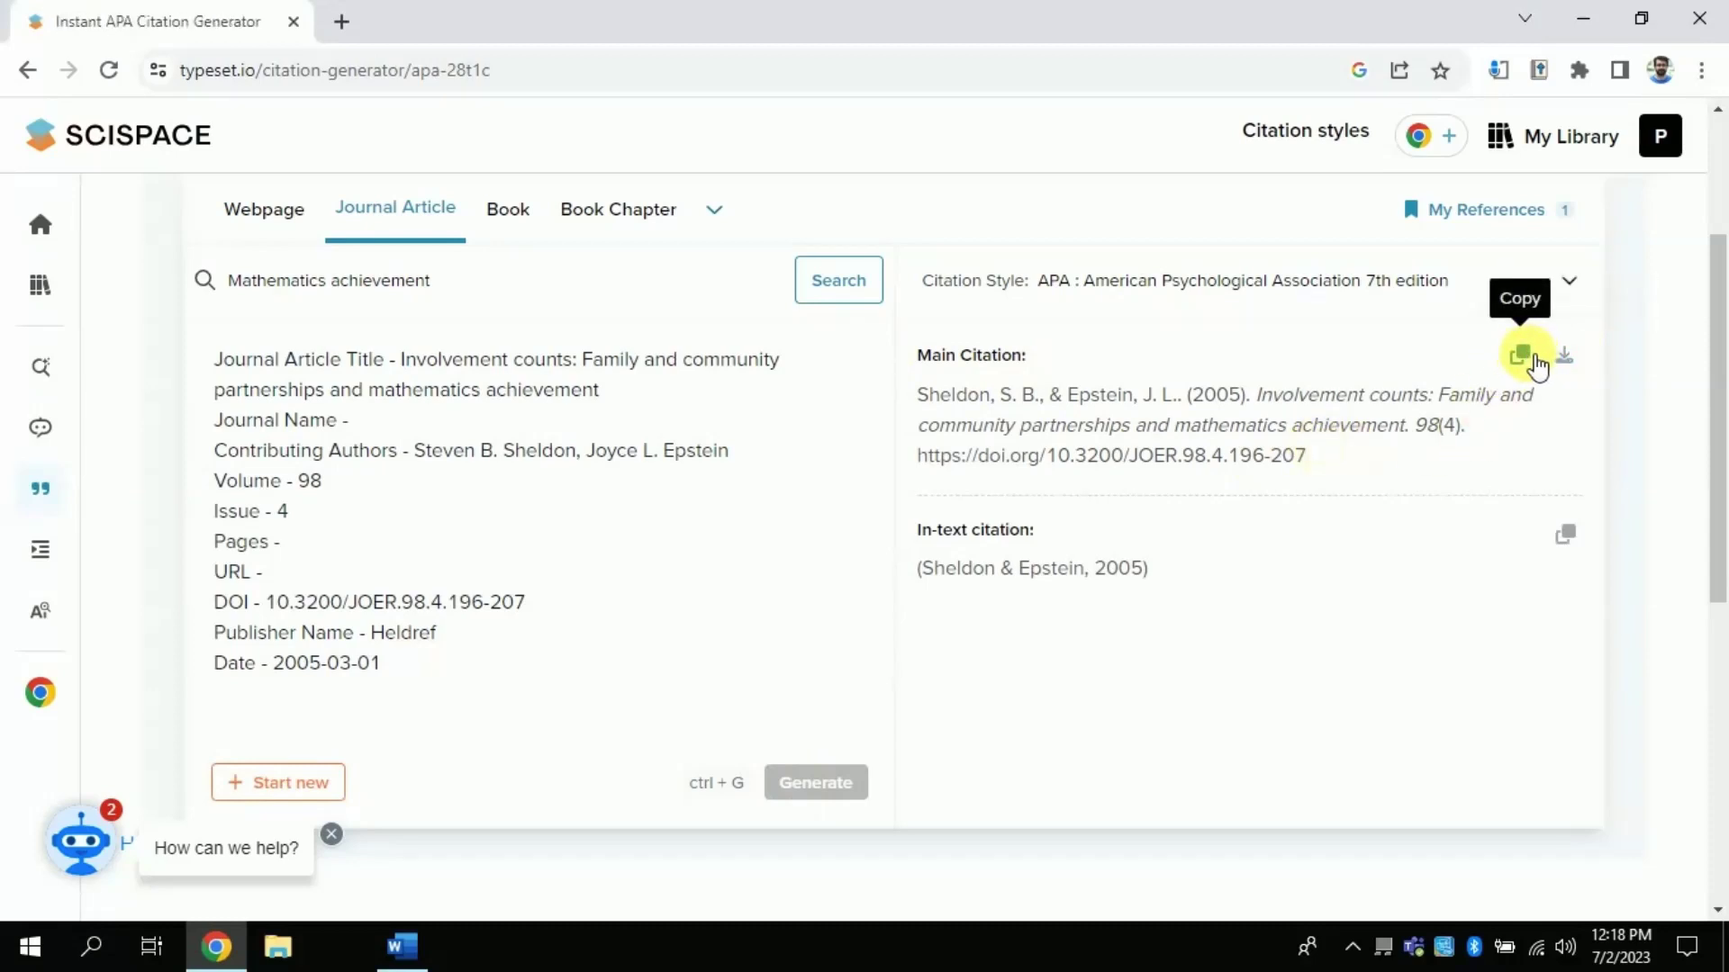
pyautogui.moveTo(1154, 569); pyautogui.dragTo(948, 569)
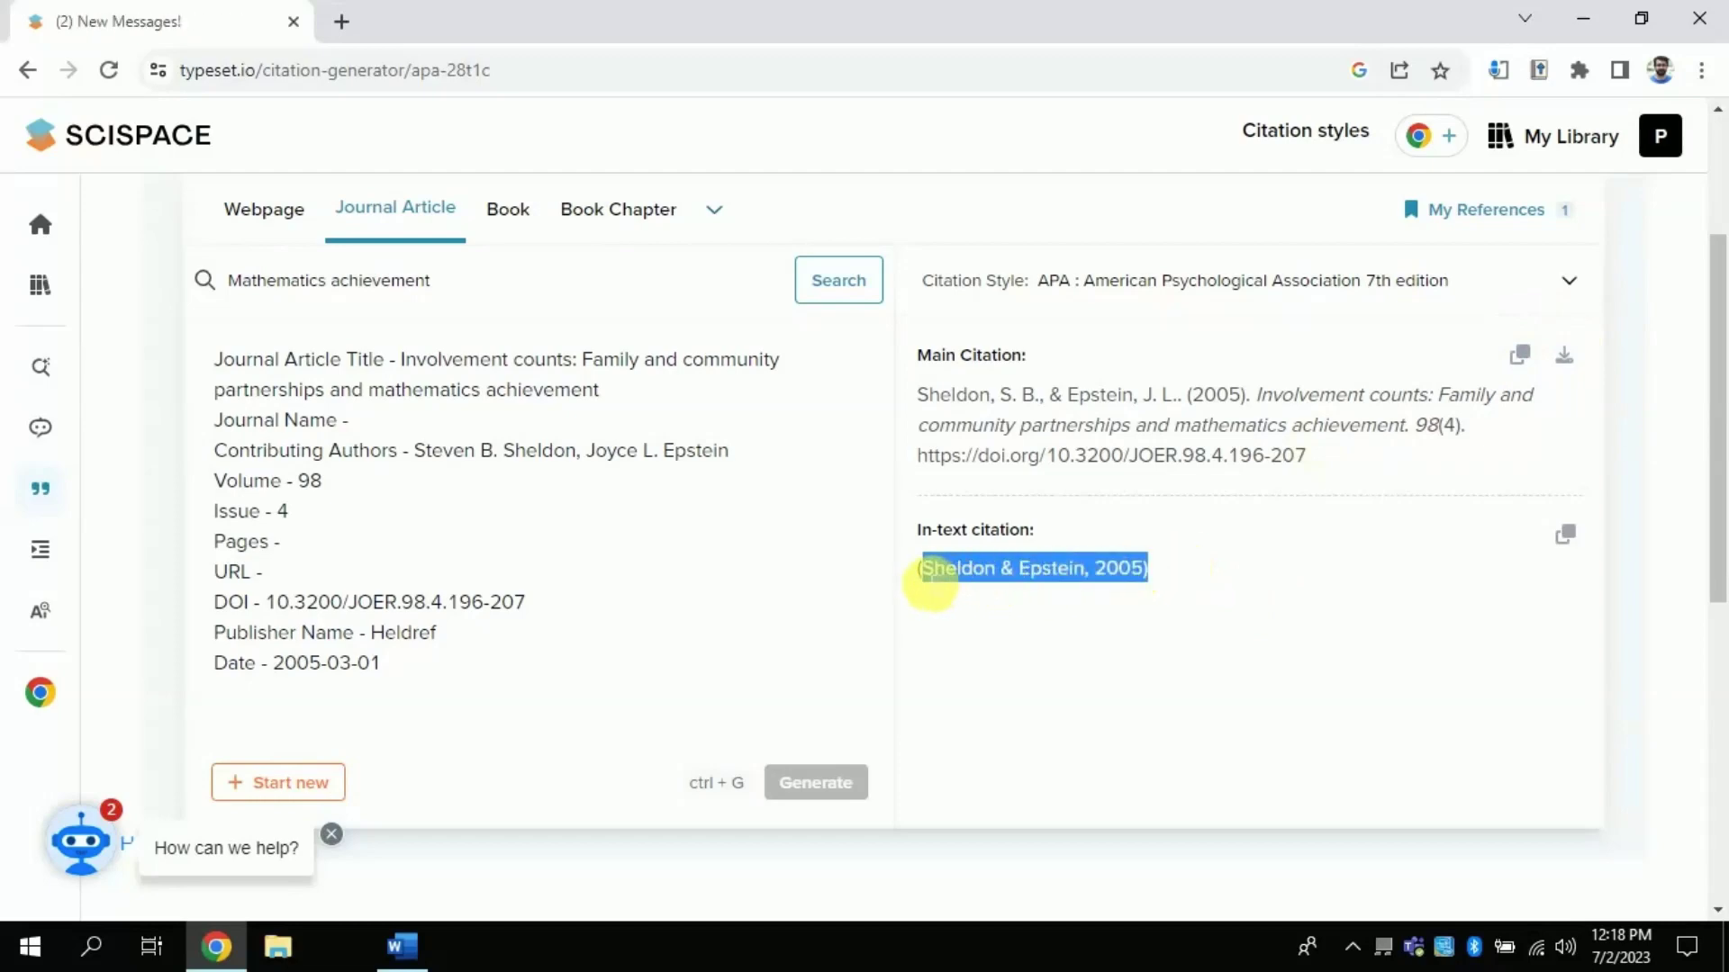
pyautogui.click(1203, 582)
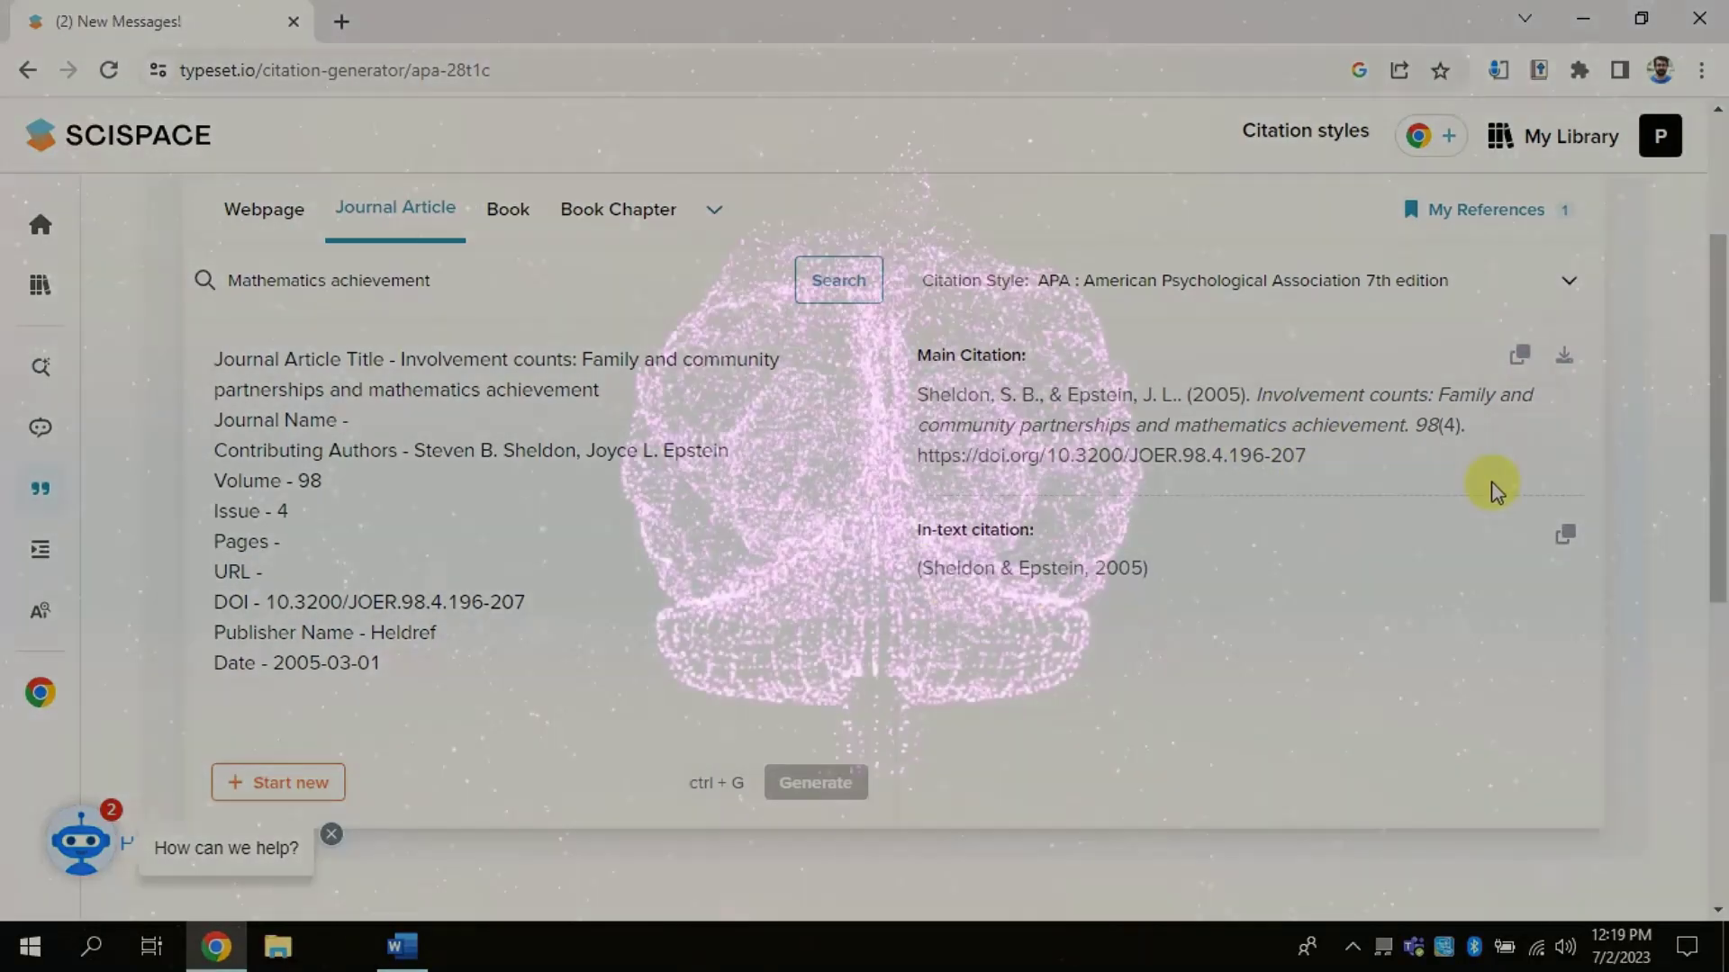